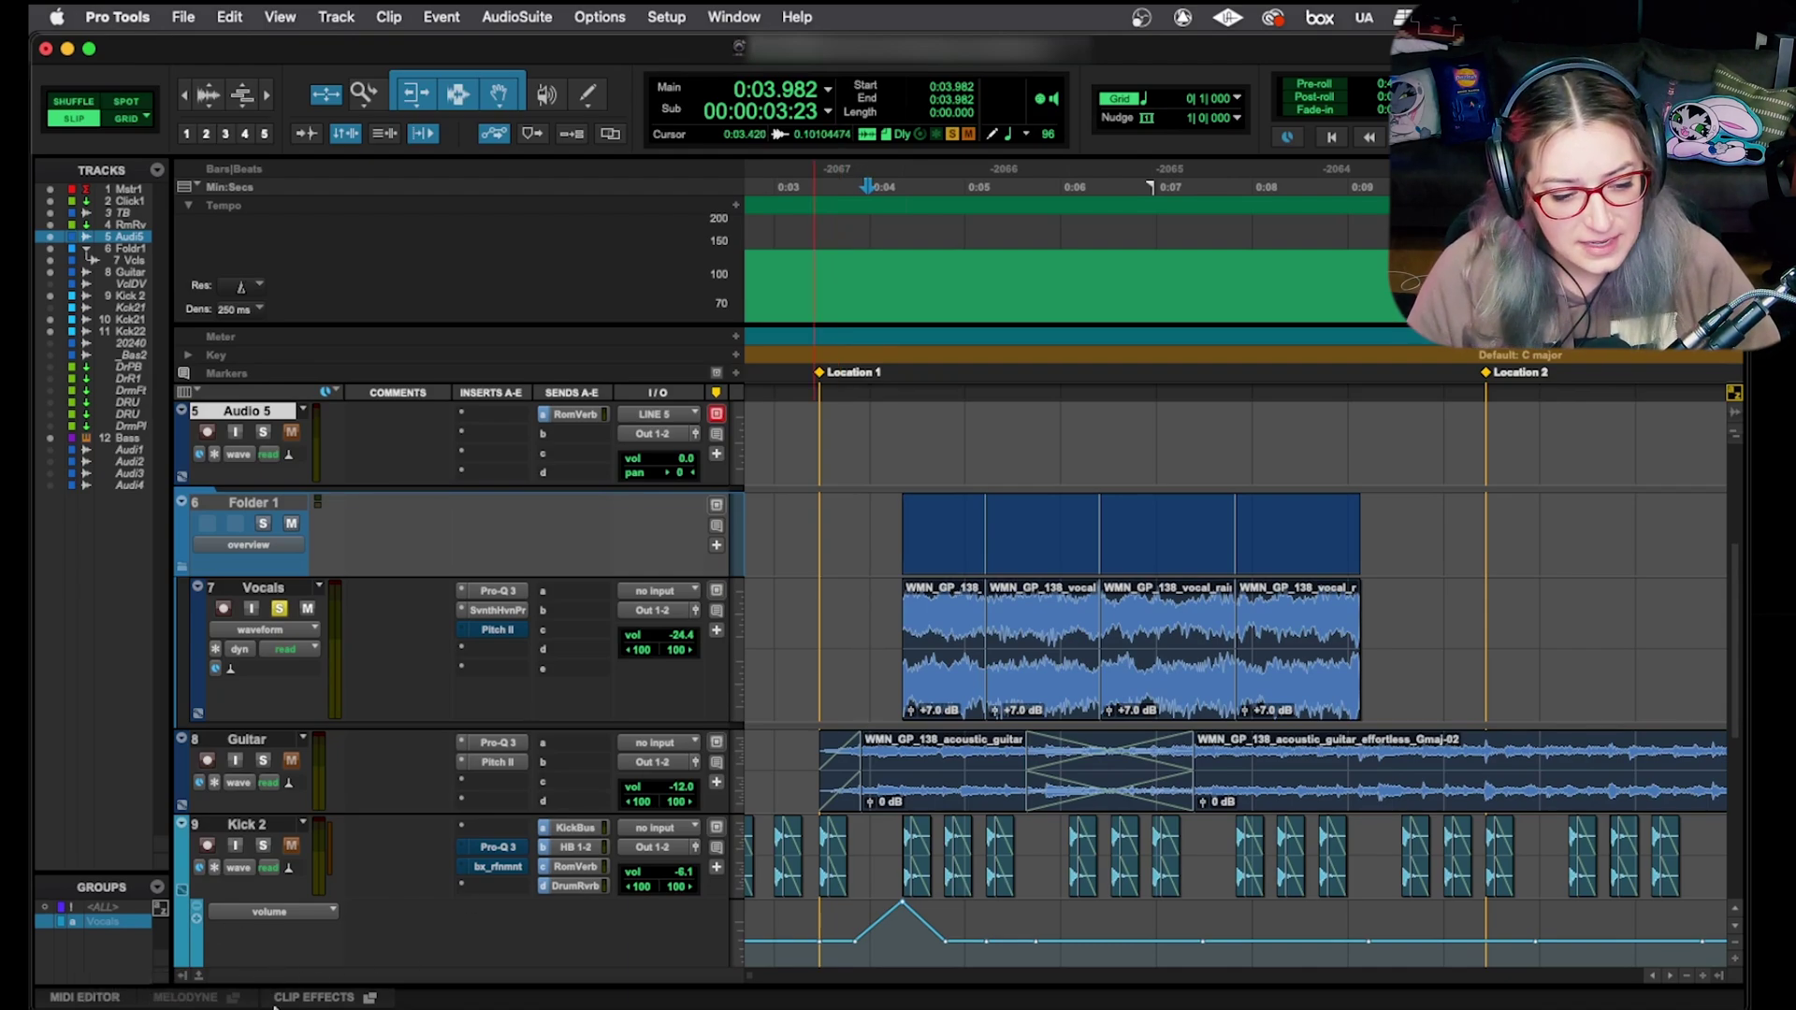
Toggle the Clip Effects panel several times, leaving it docked open below the tracks.
left_click(314, 999)
left_click(314, 998)
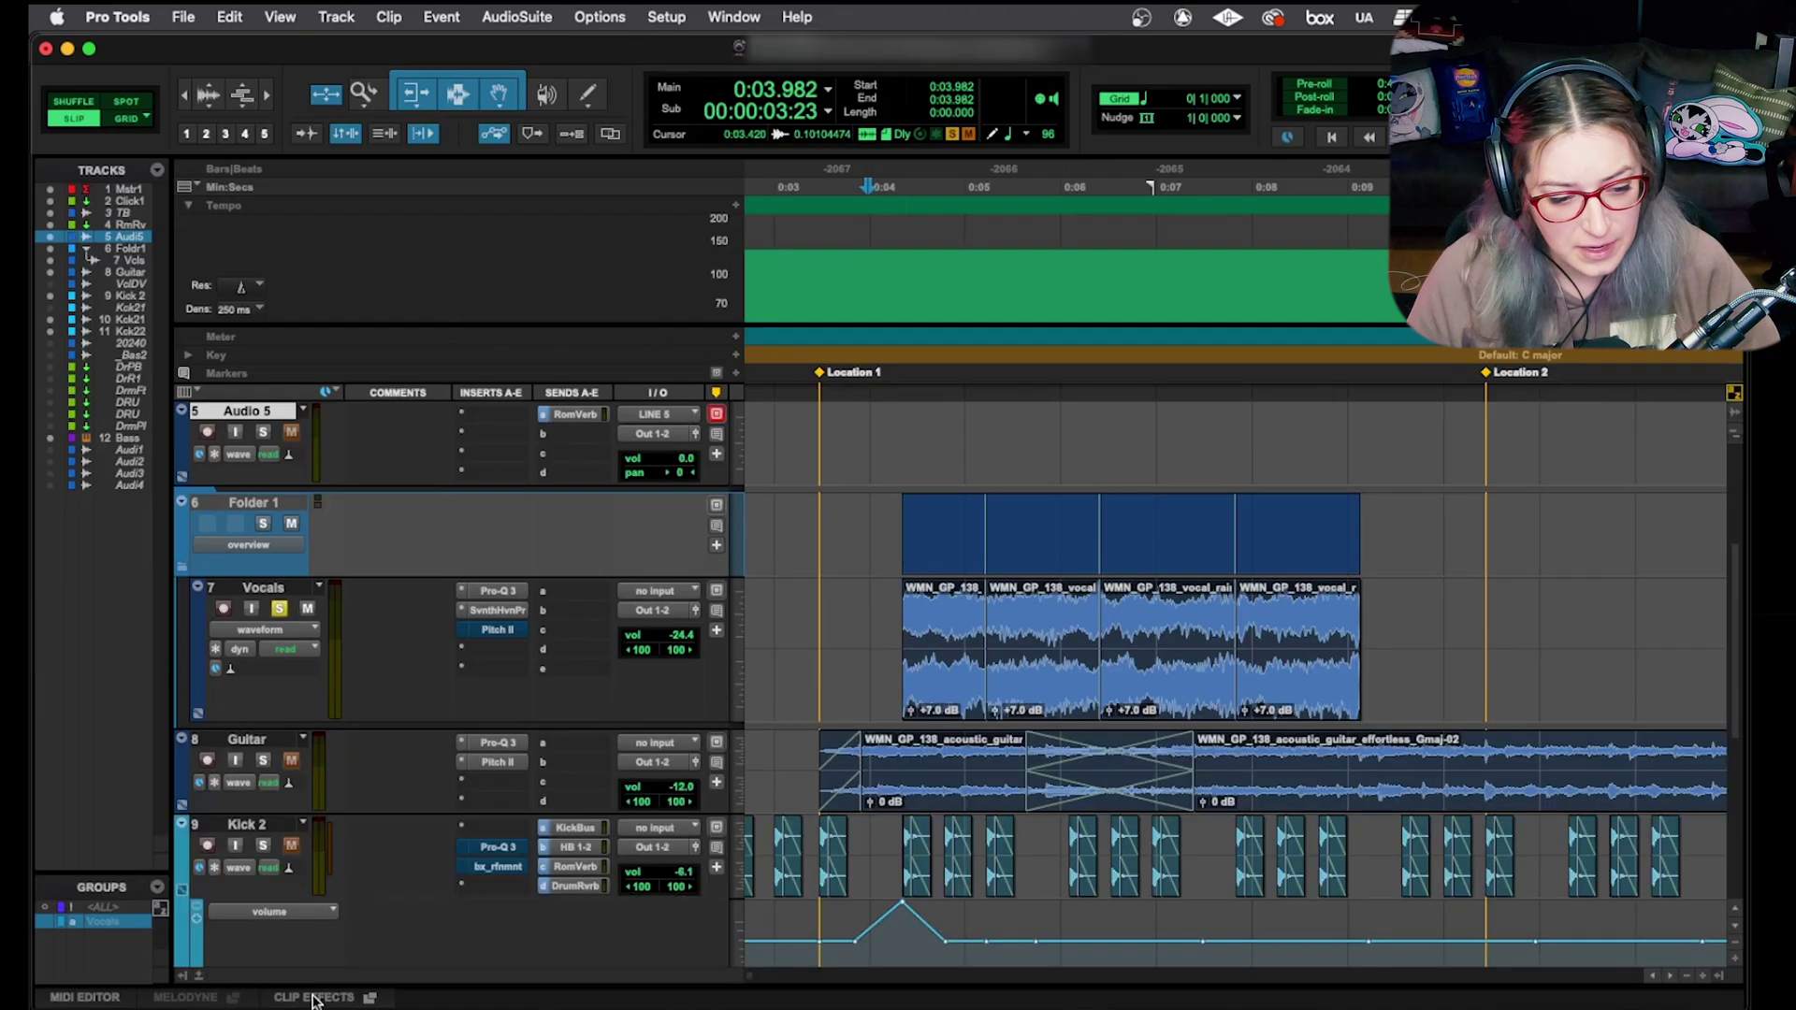
left_click(314, 999)
left_click(315, 999)
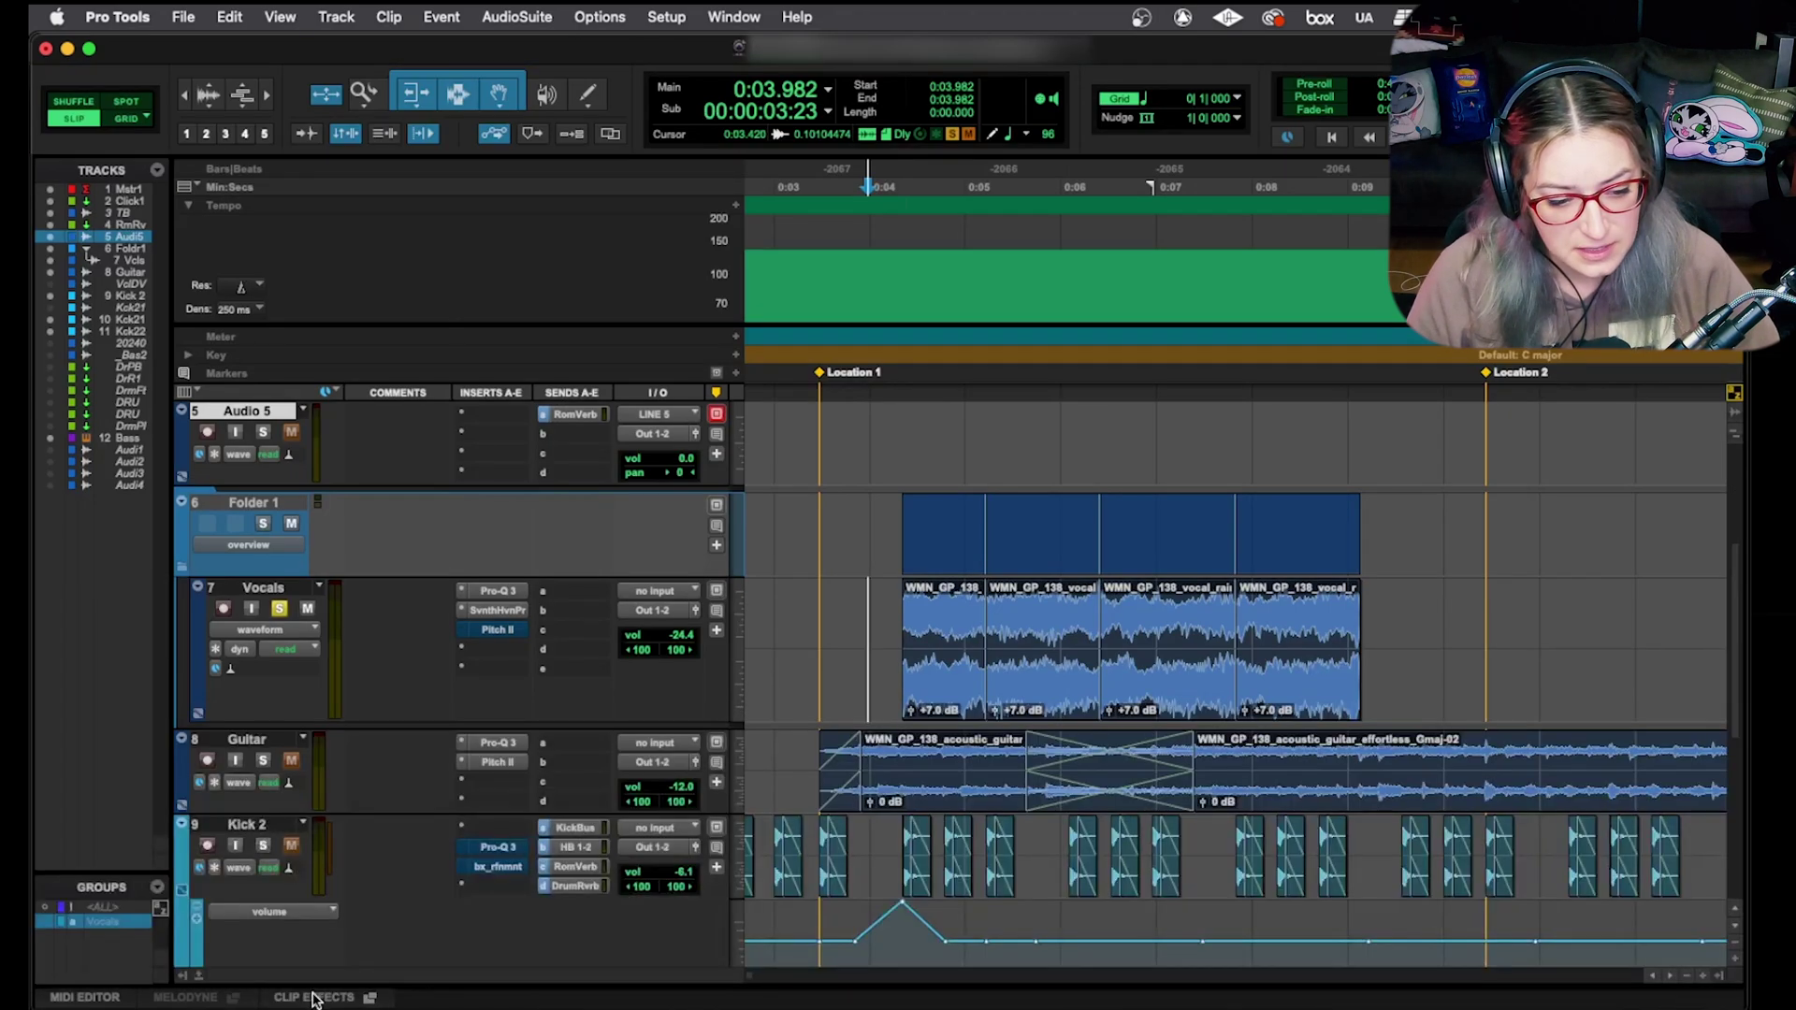
left_click(323, 1000)
left_click(323, 999)
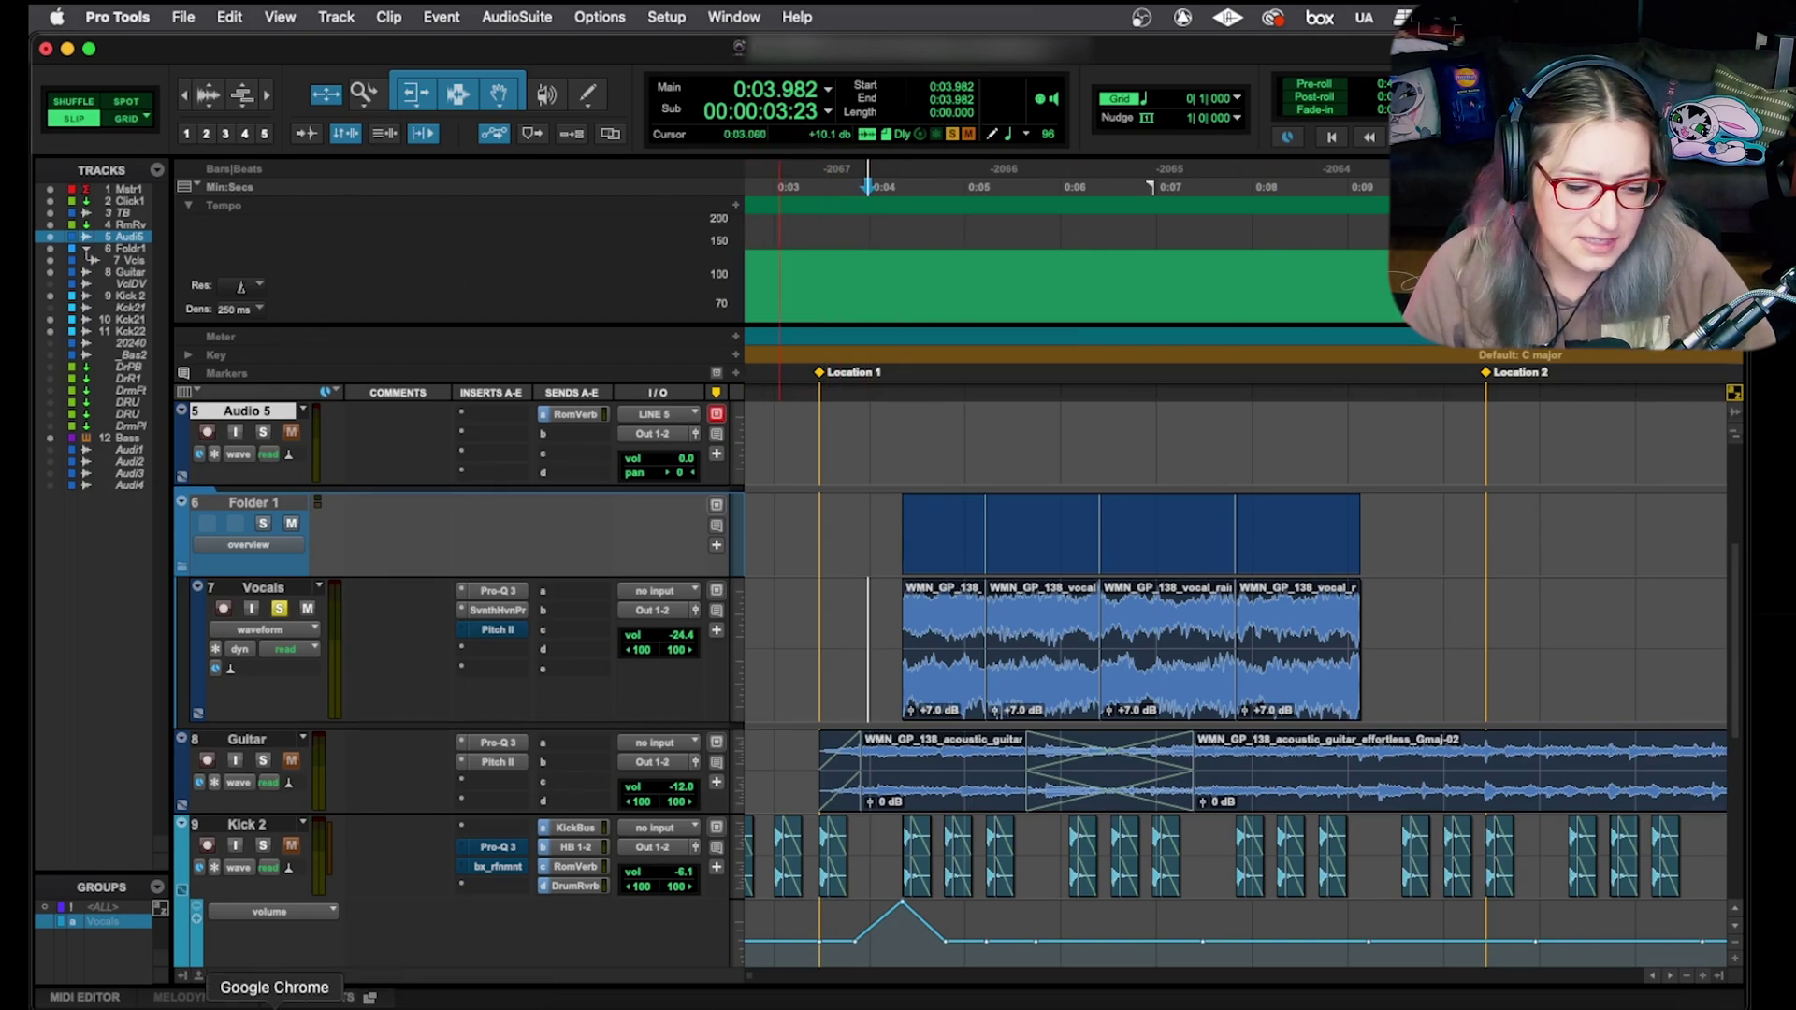
left_click(316, 997)
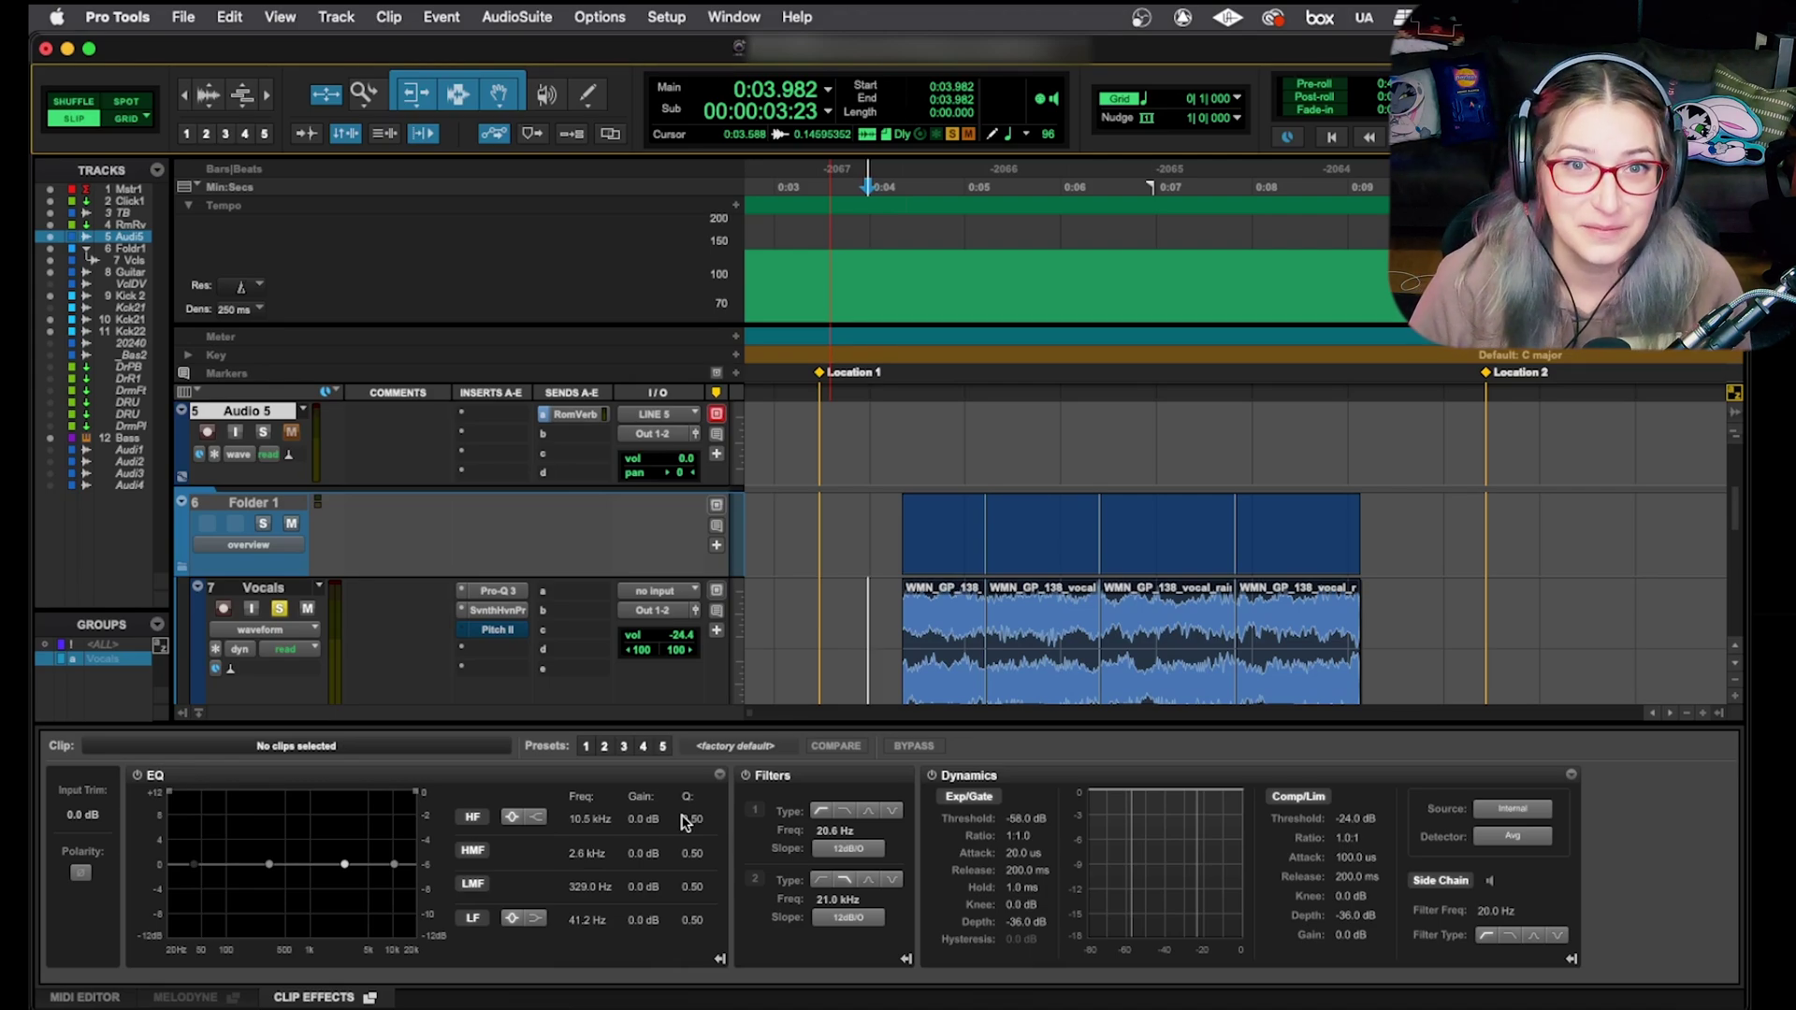
scroll(865, 543, "down", 3)
Play the Vocals track, load the Dmaj-12 vocal rain background clip into Clip Effects, then stop.
left_click(863, 543)
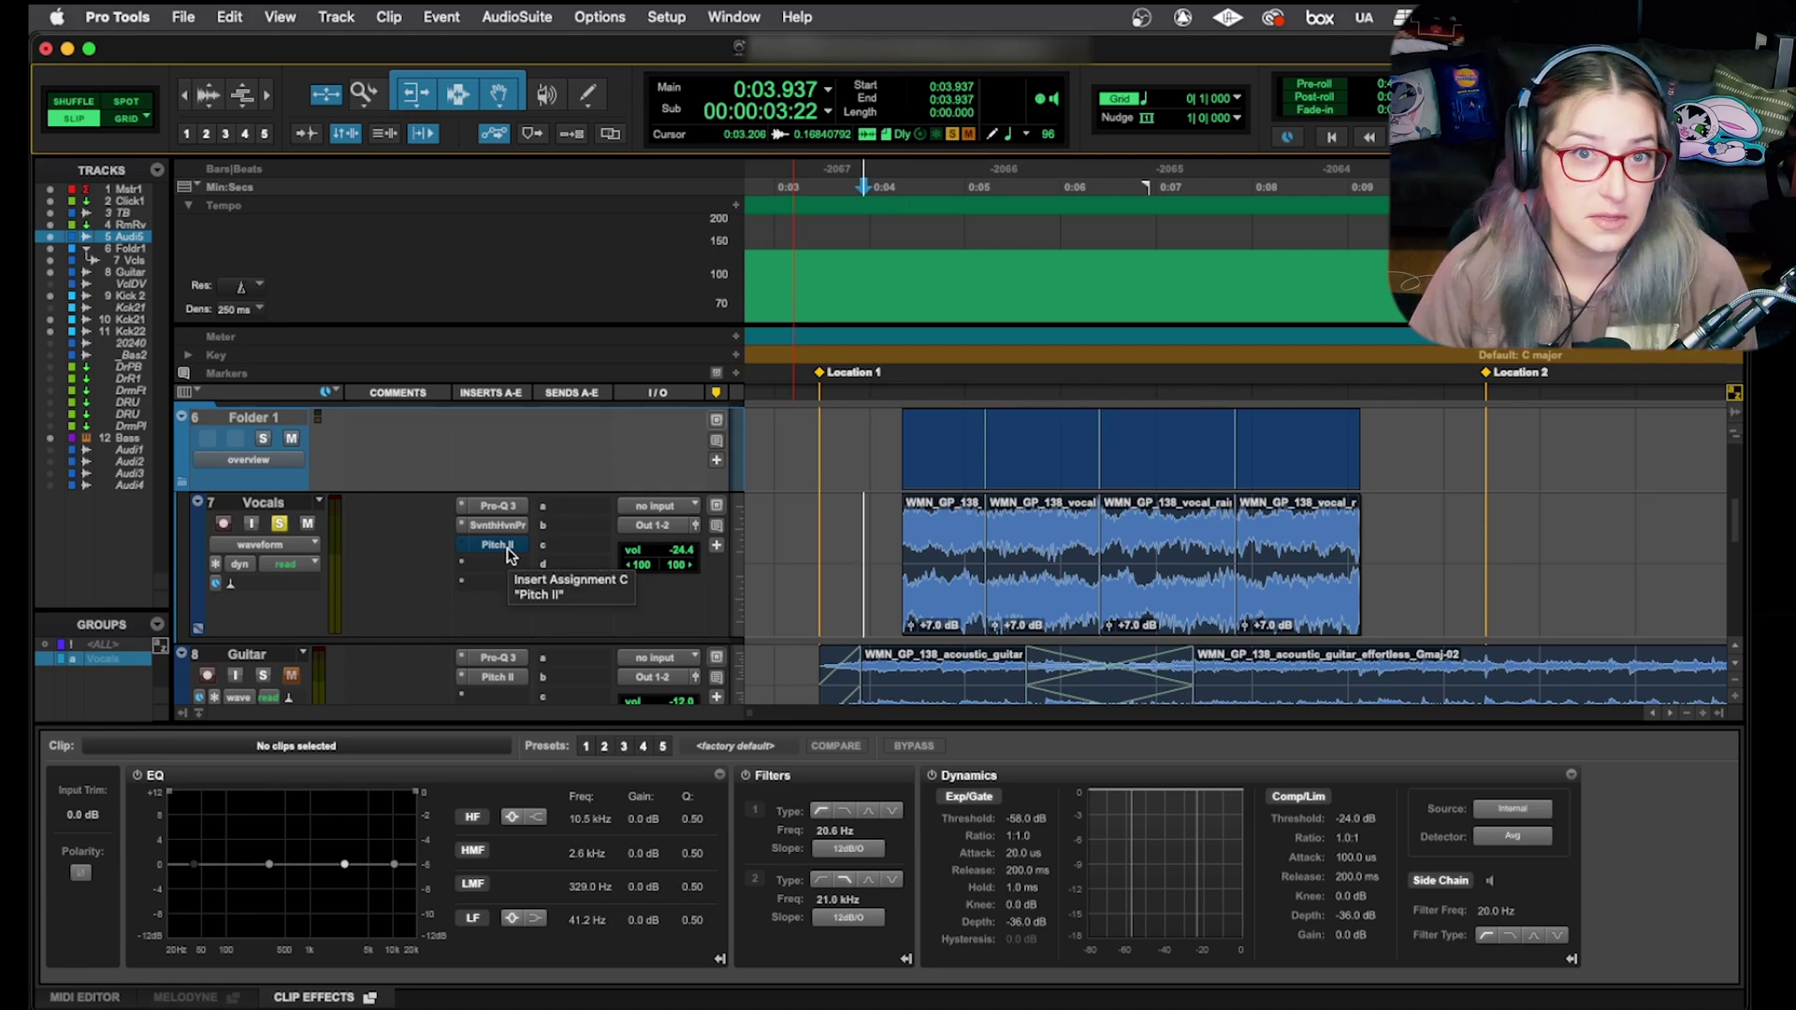
left_click(958, 610)
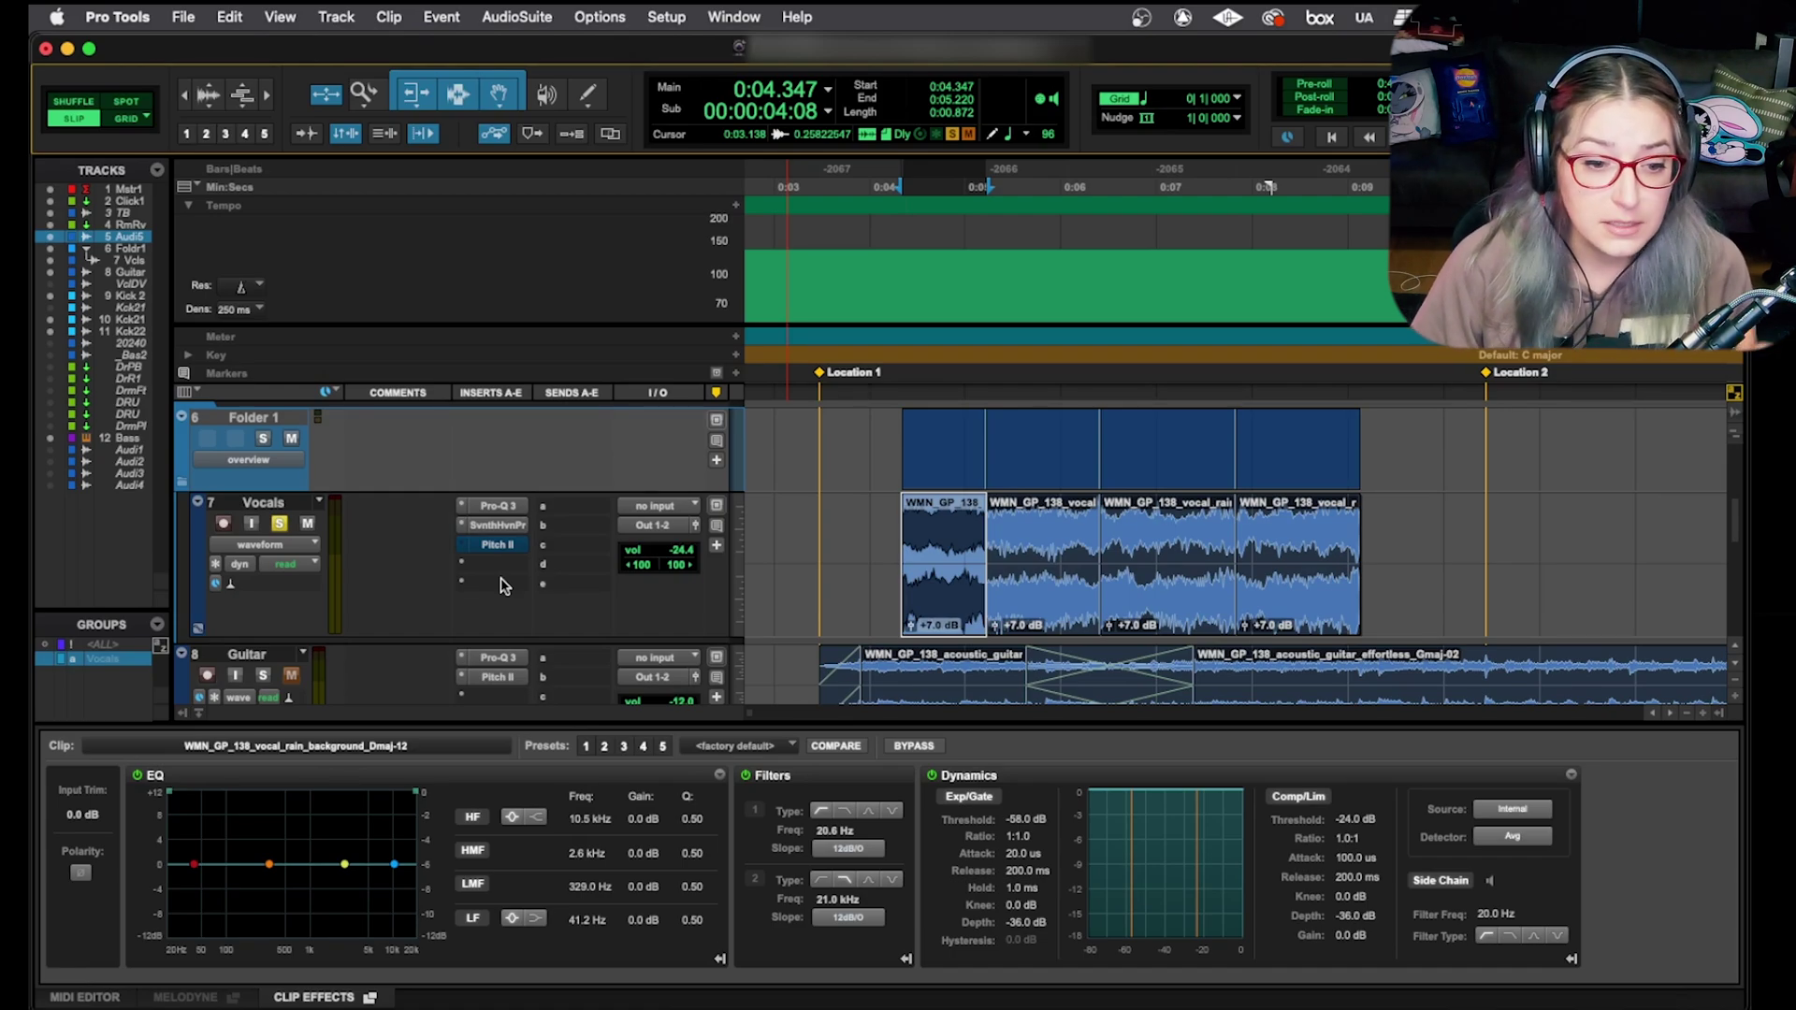
key("space")
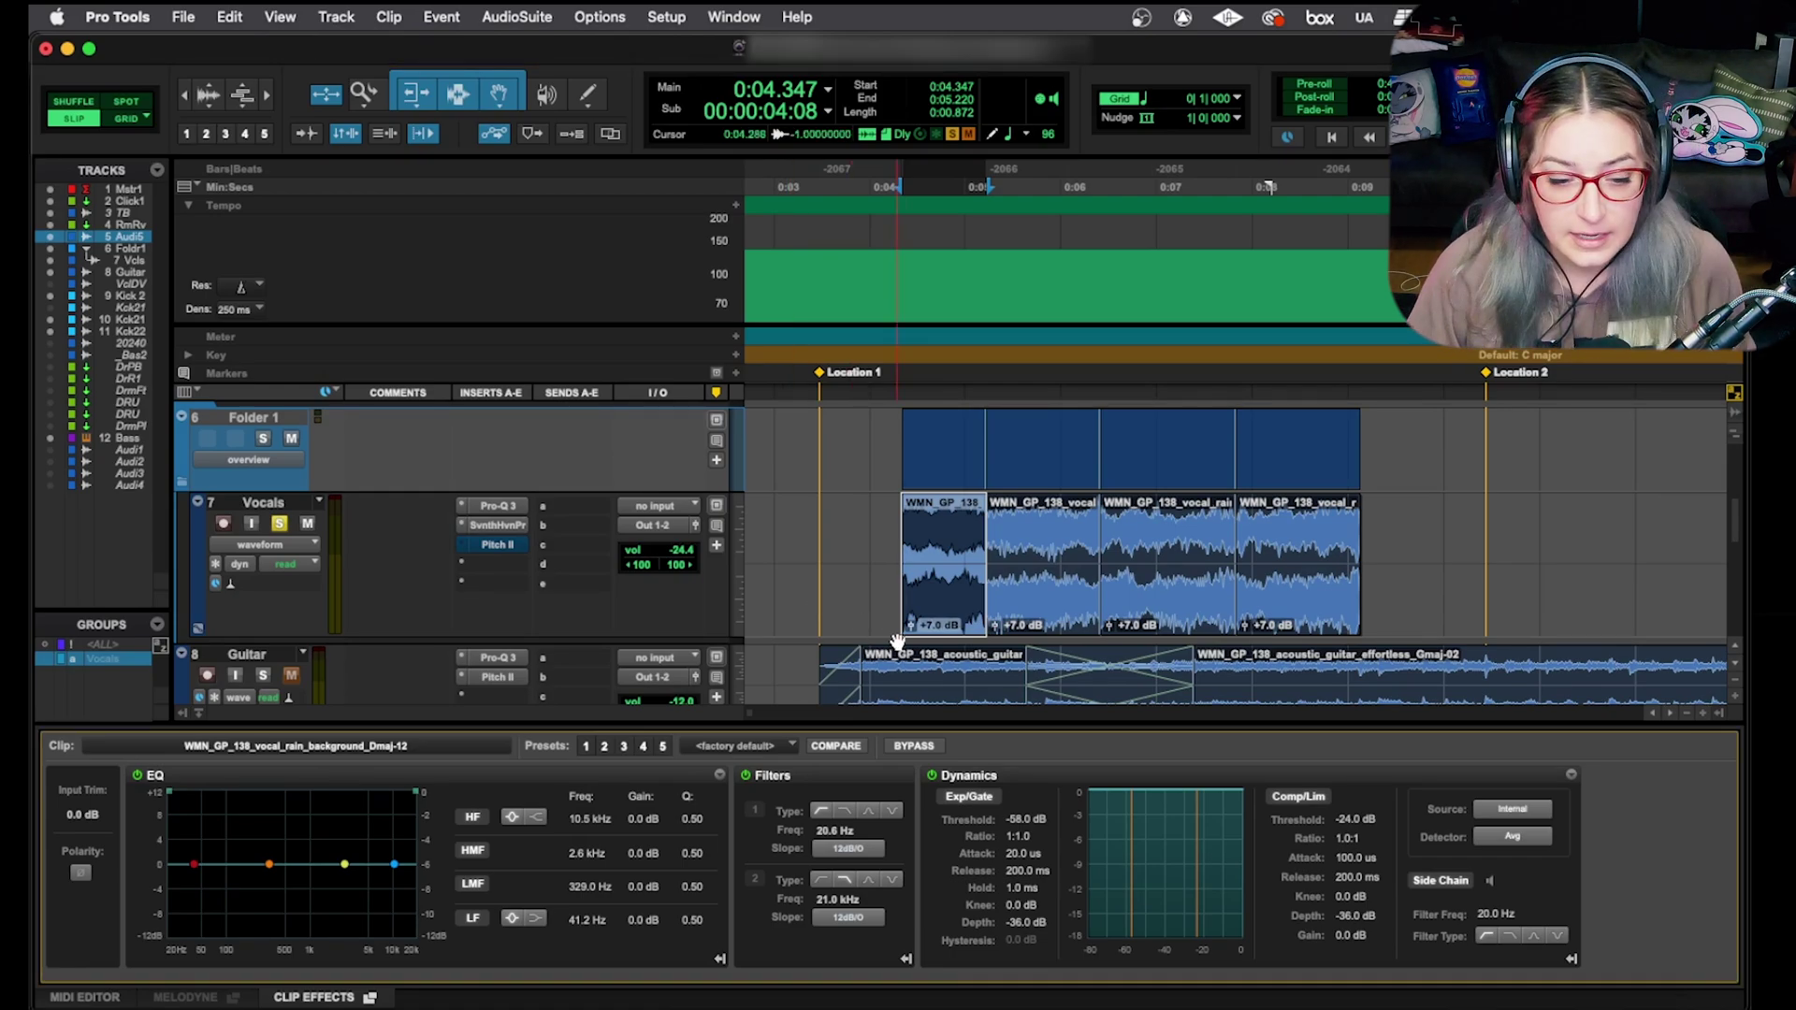
Toggle the Clip Effects panel off and on with its tab at the bottom of the Edit window.
left_click(332, 999)
left_click(333, 1000)
left_click(334, 1000)
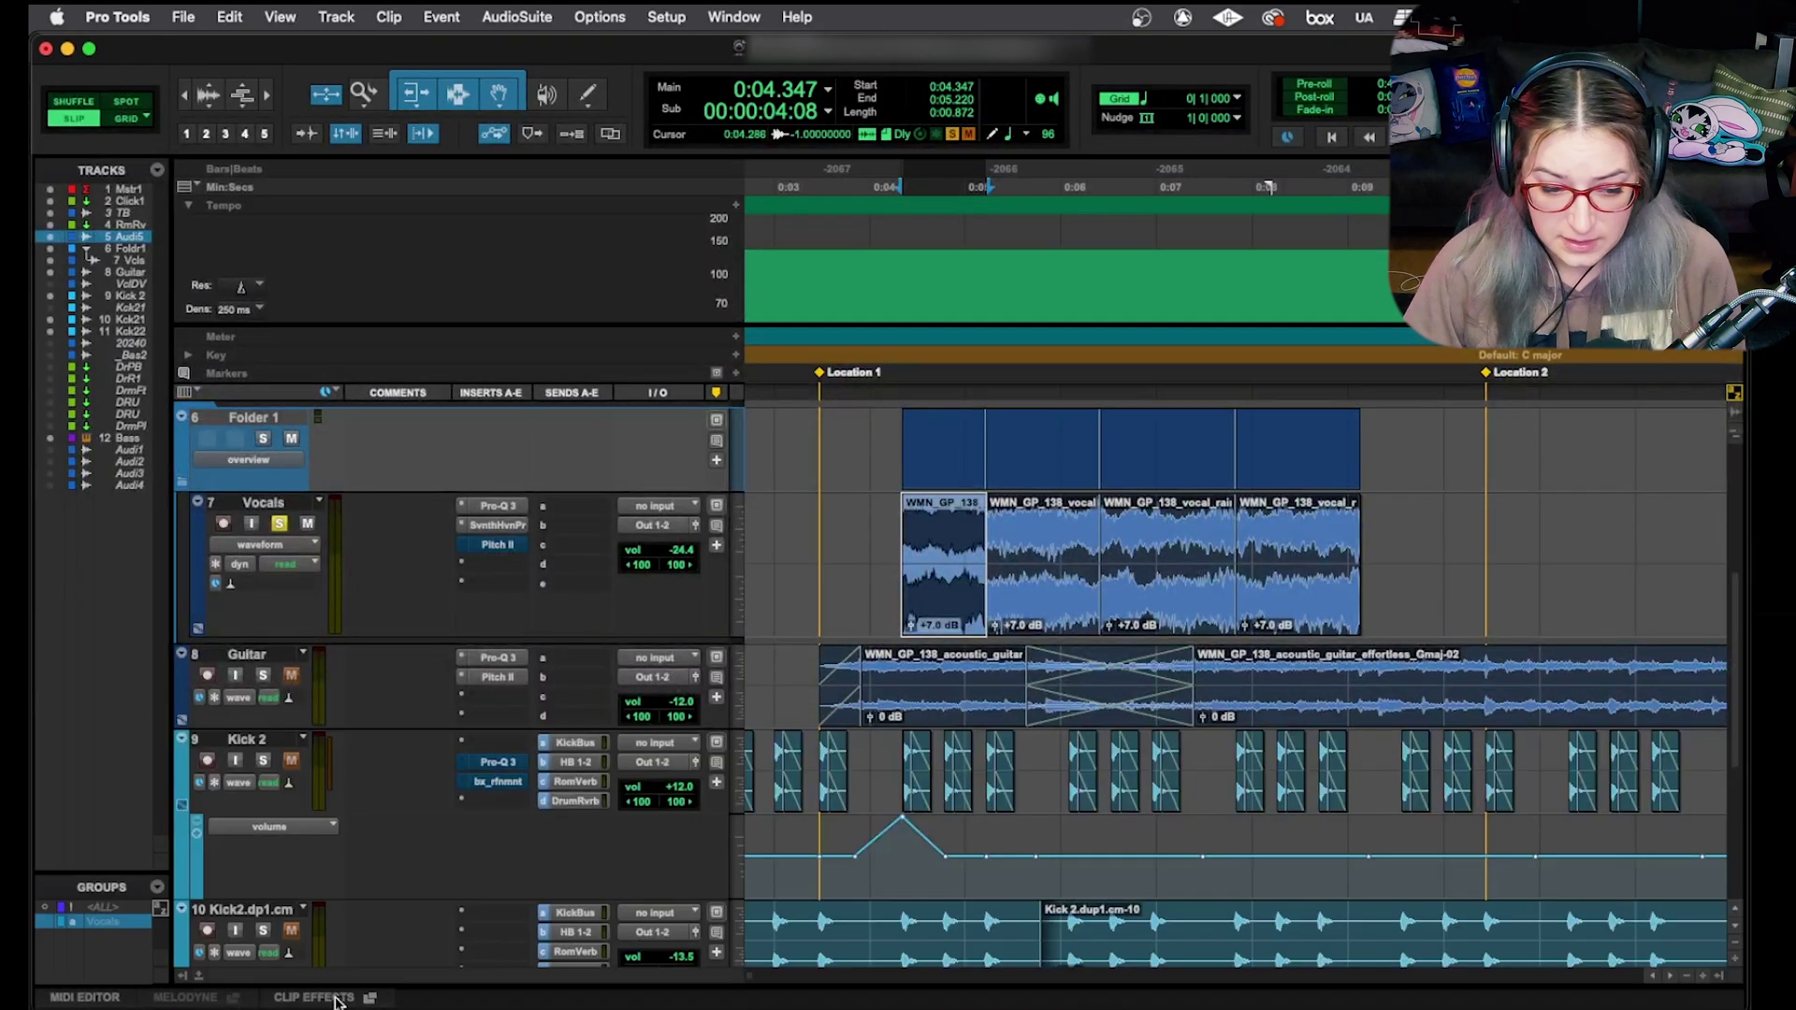
left_click(329, 999)
left_click(330, 1000)
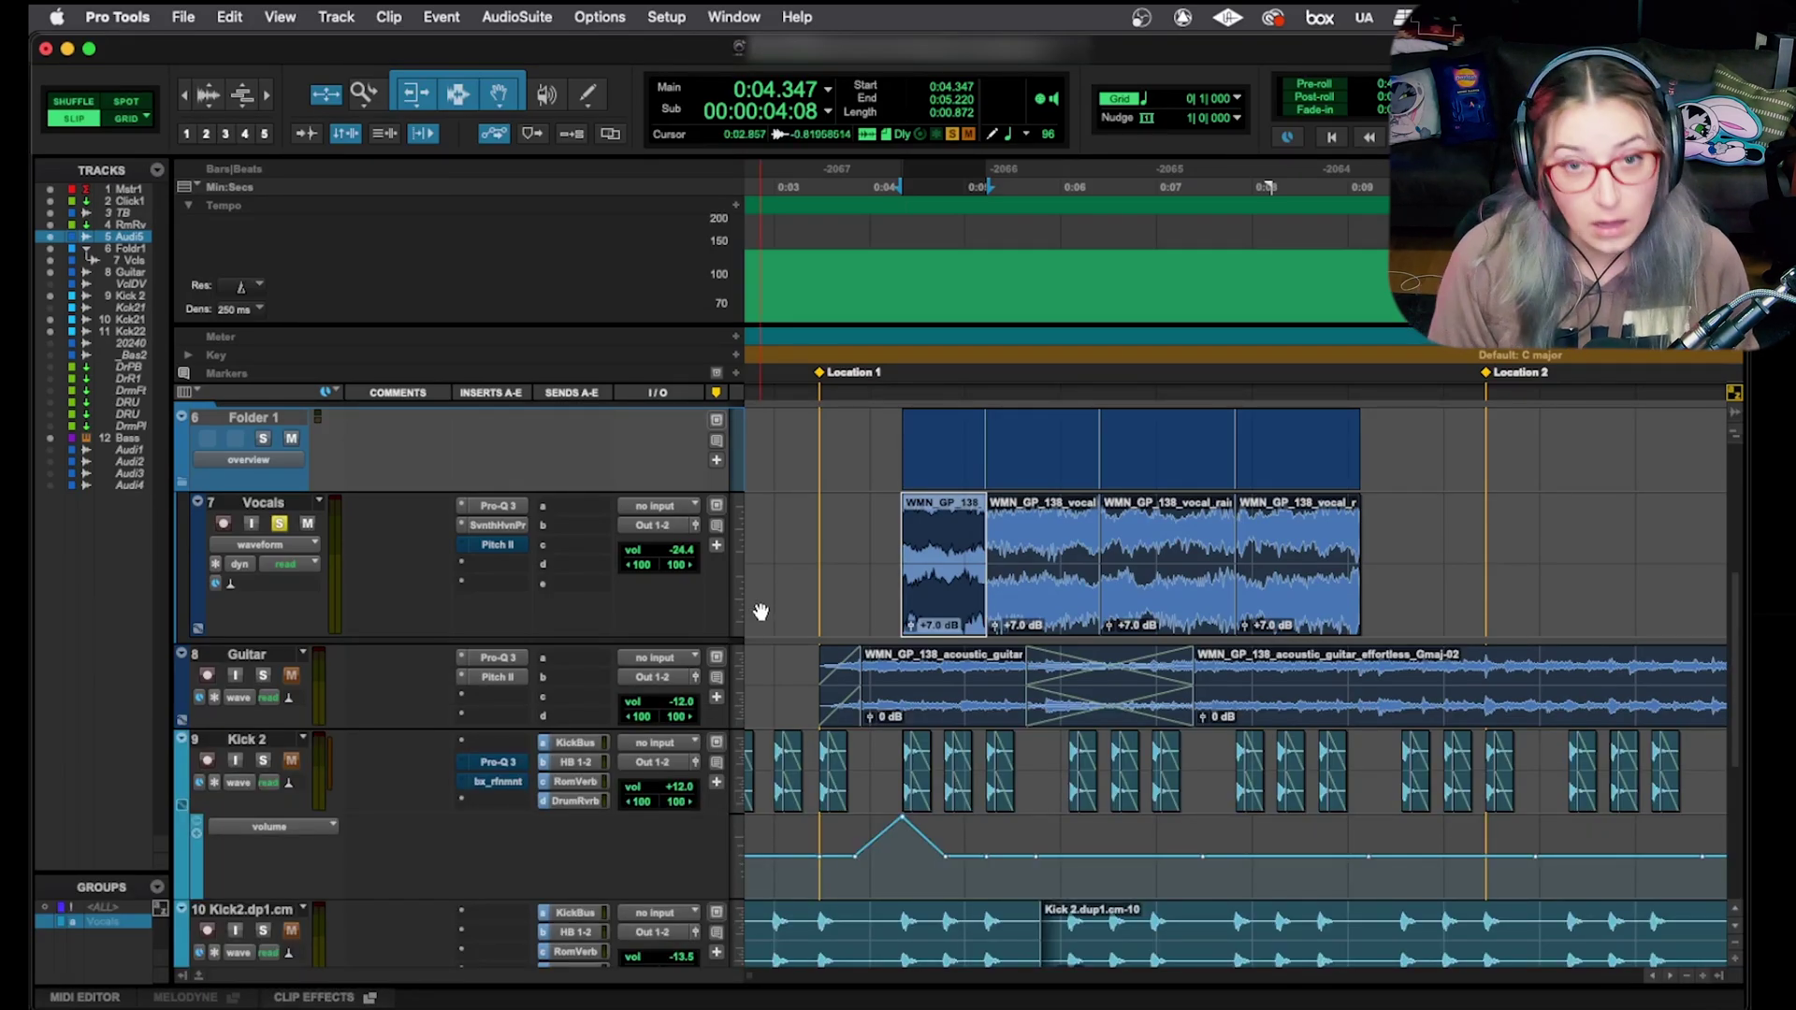
Toggle the panel repeatedly with Alt+6, then bring up the Window menu.
key("alt+6")
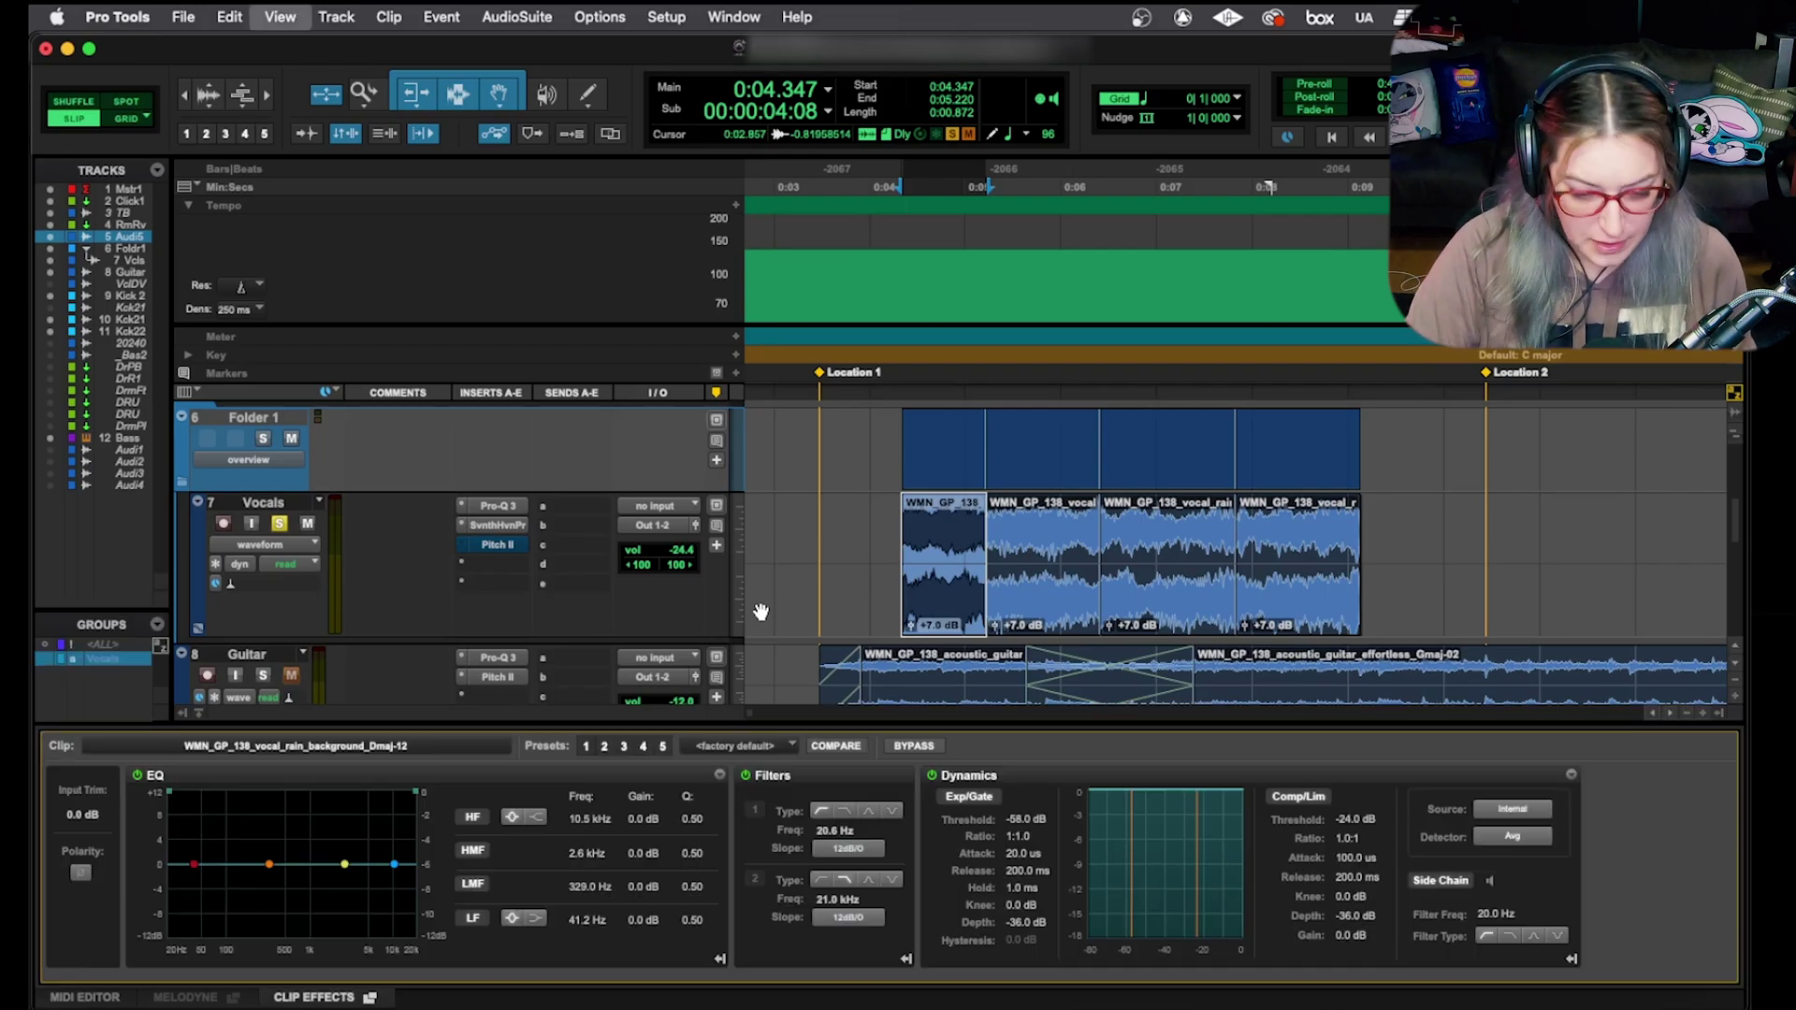
key("alt+6")
key("alt+6")
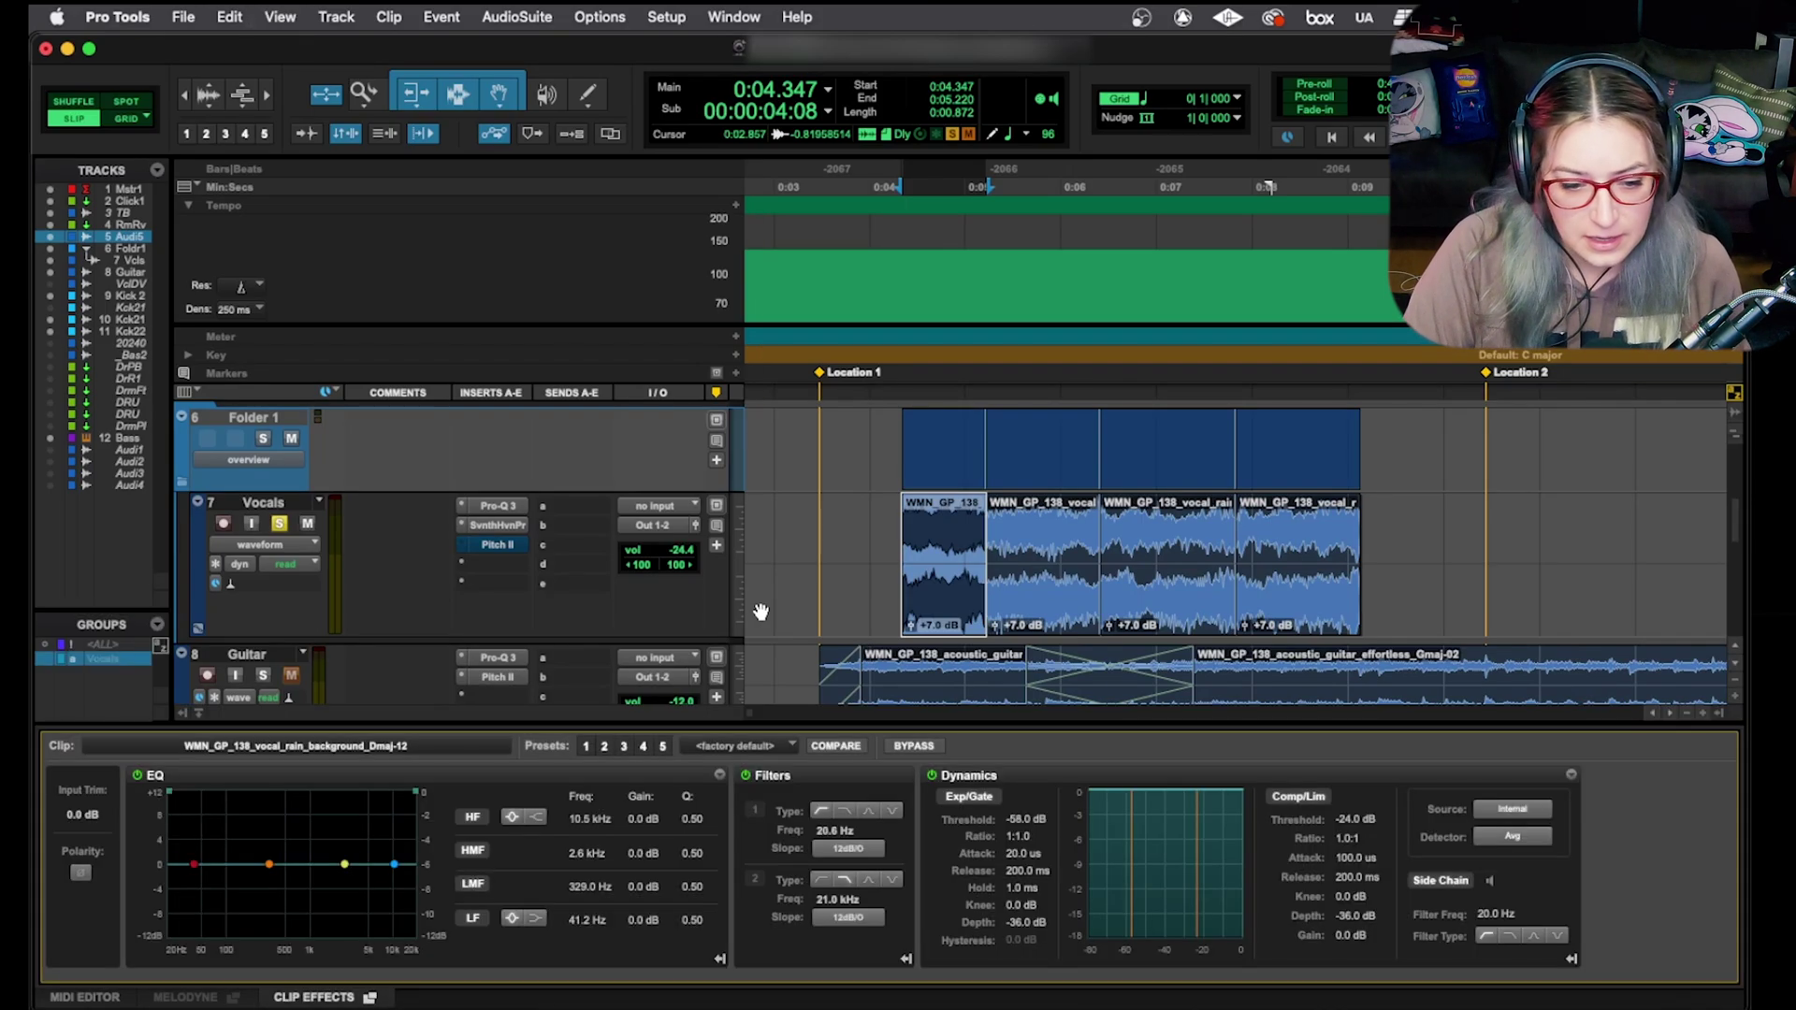
key("alt+6")
key("alt+6")
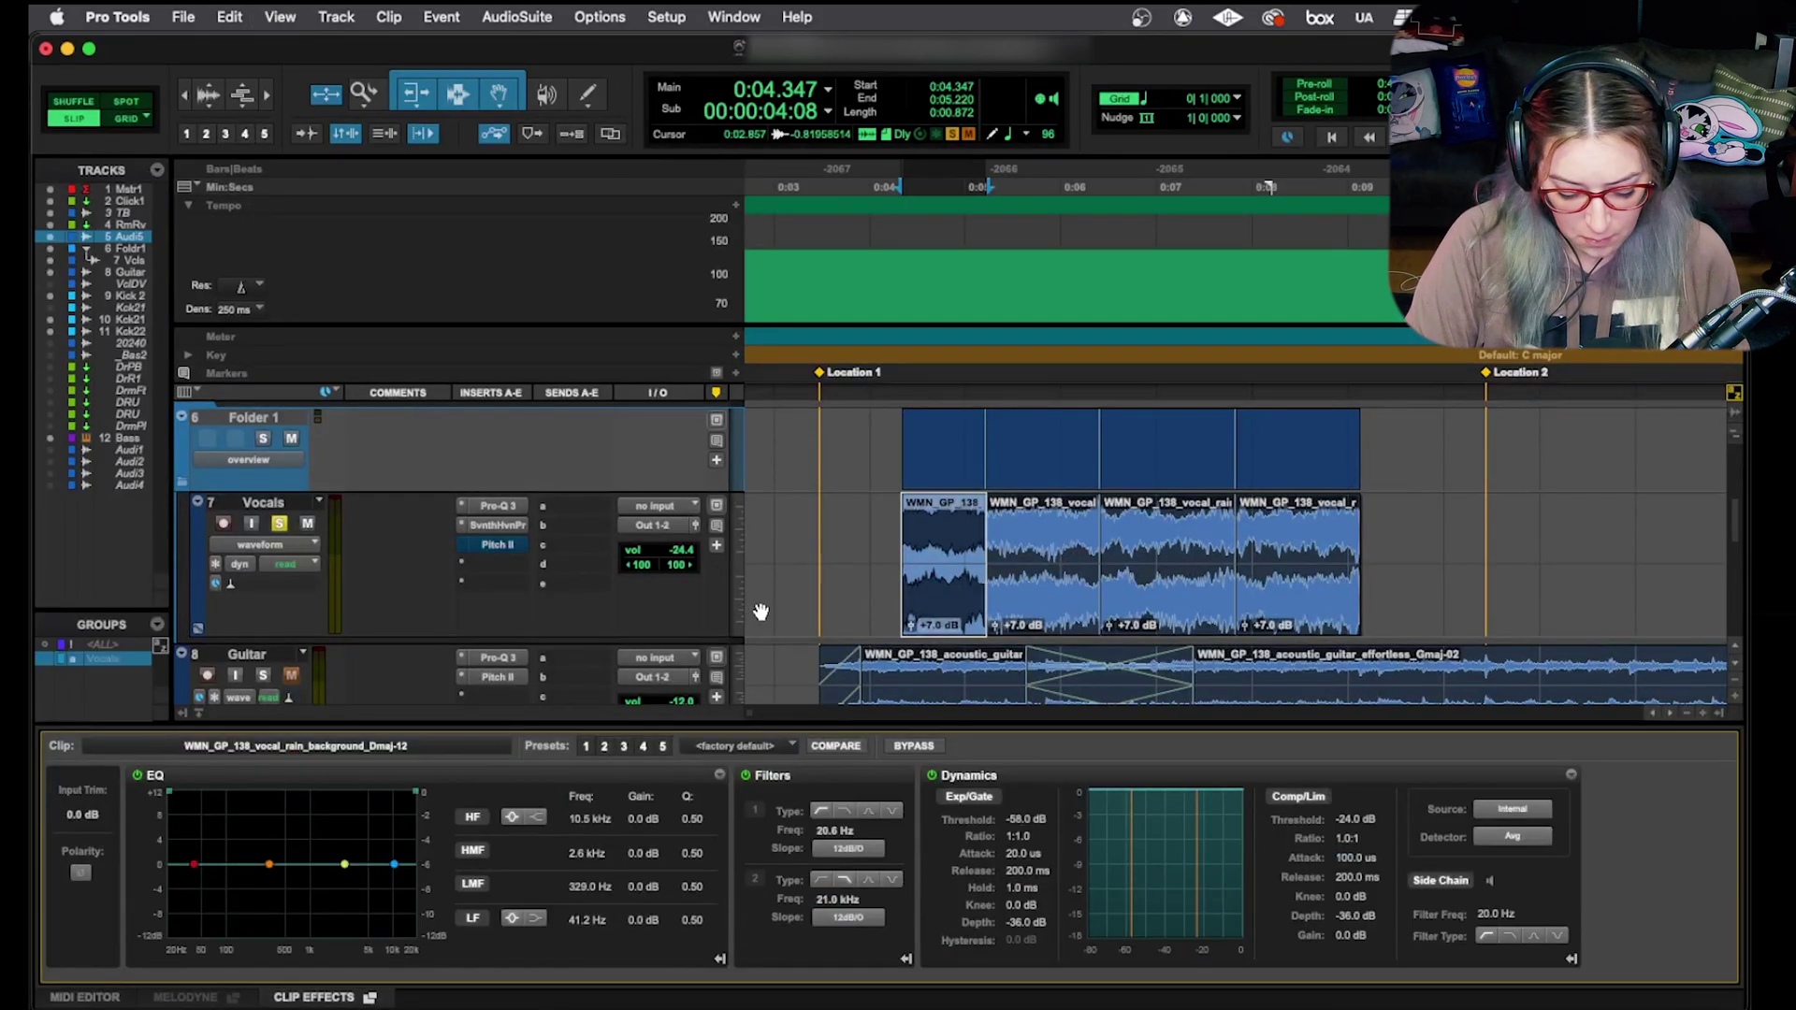
key("alt+6")
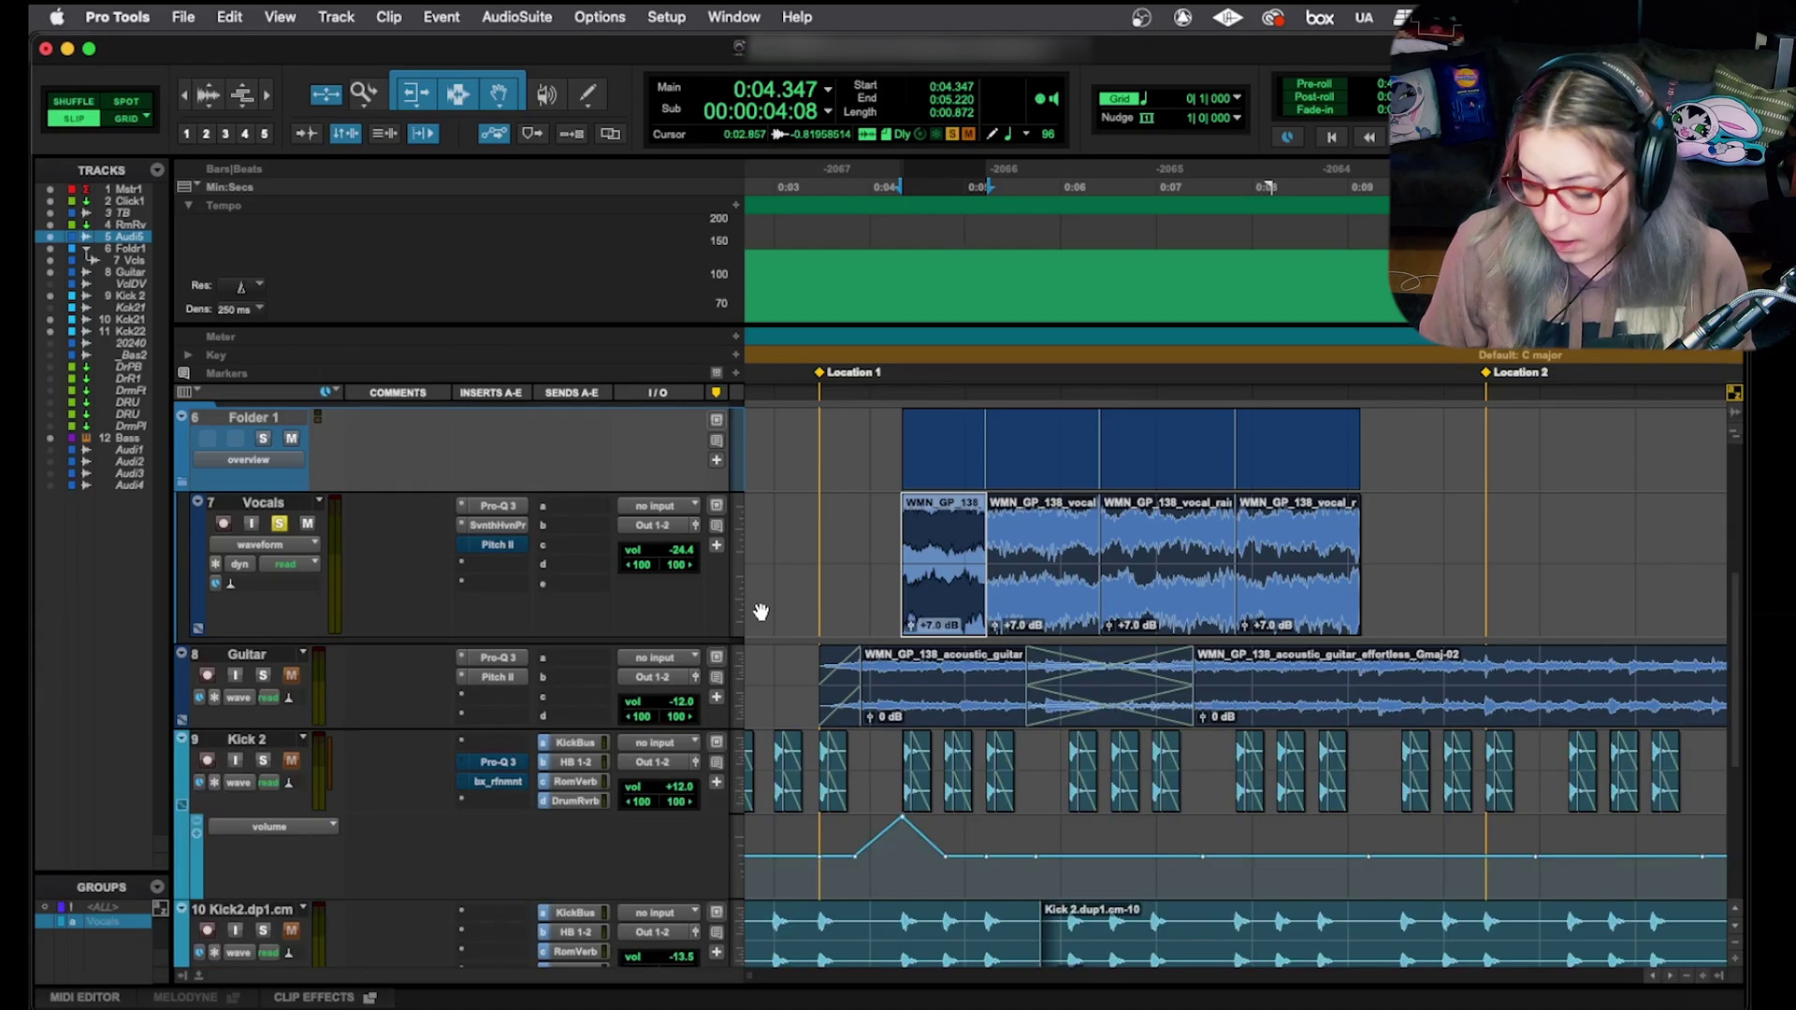
key("alt+6")
key("alt+6")
key("alt+6")
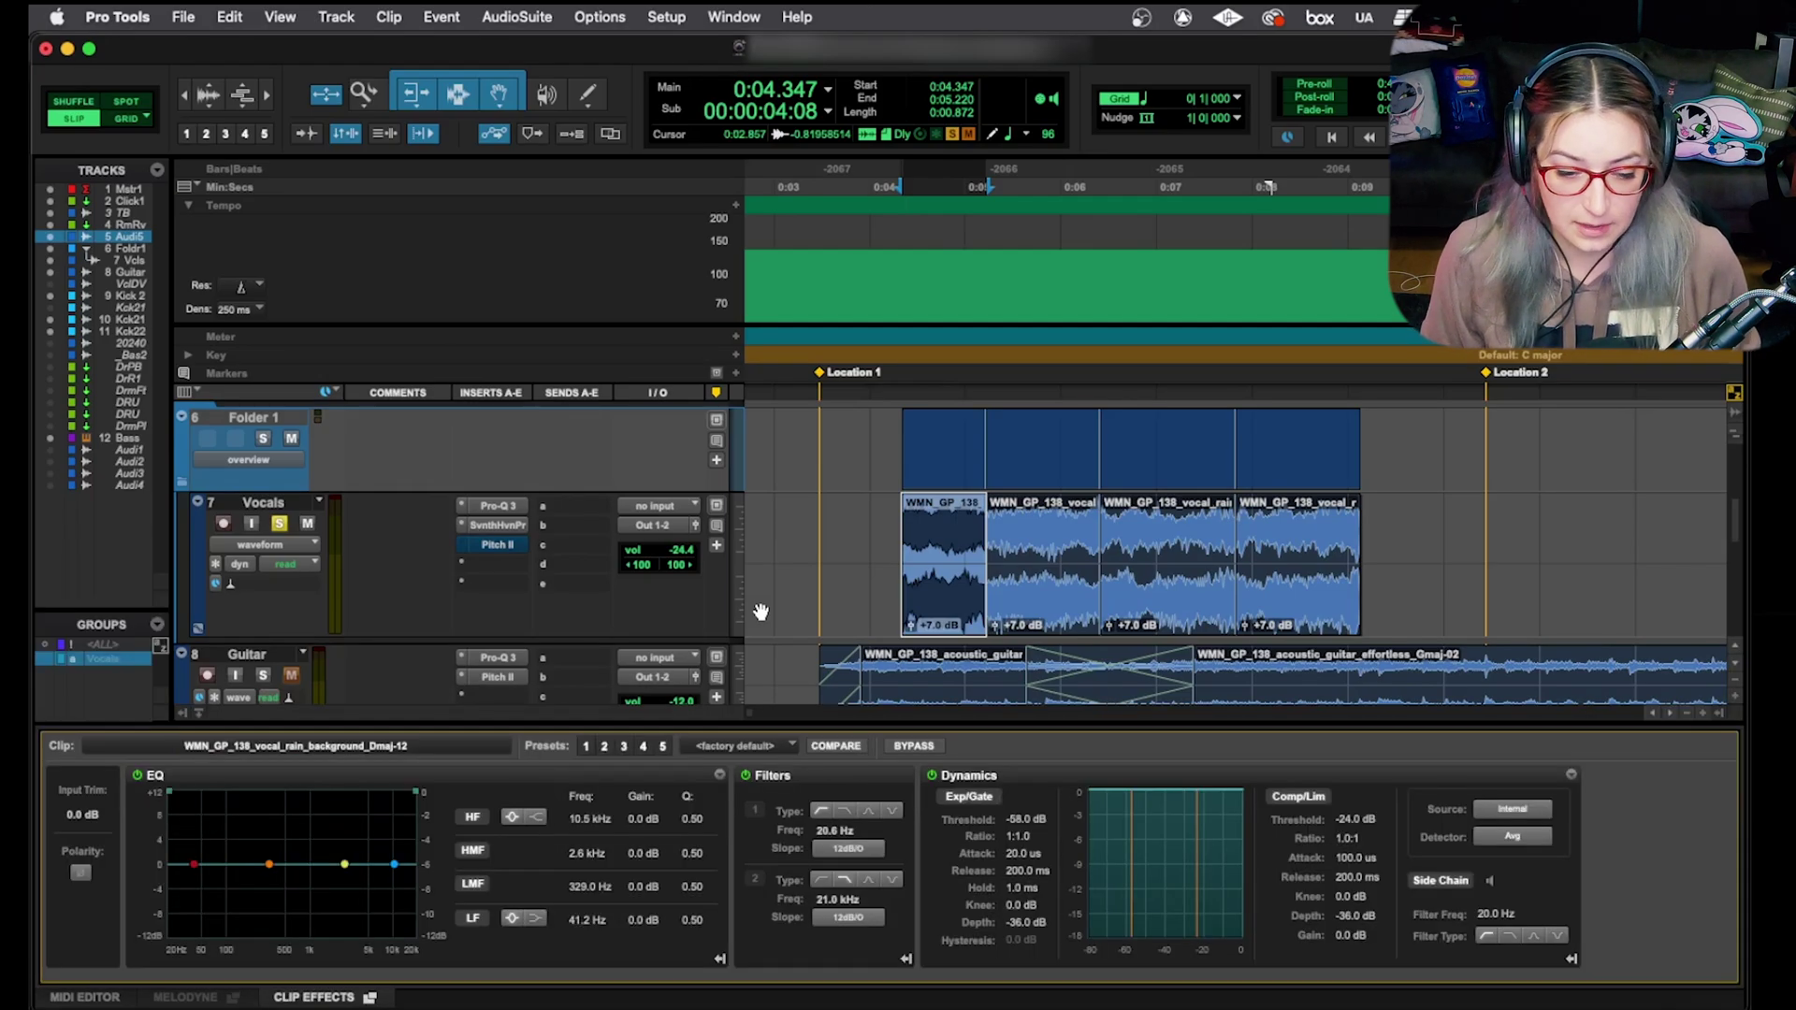
key("alt+6")
key("alt+6")
key("alt+6")
key("alt+6")
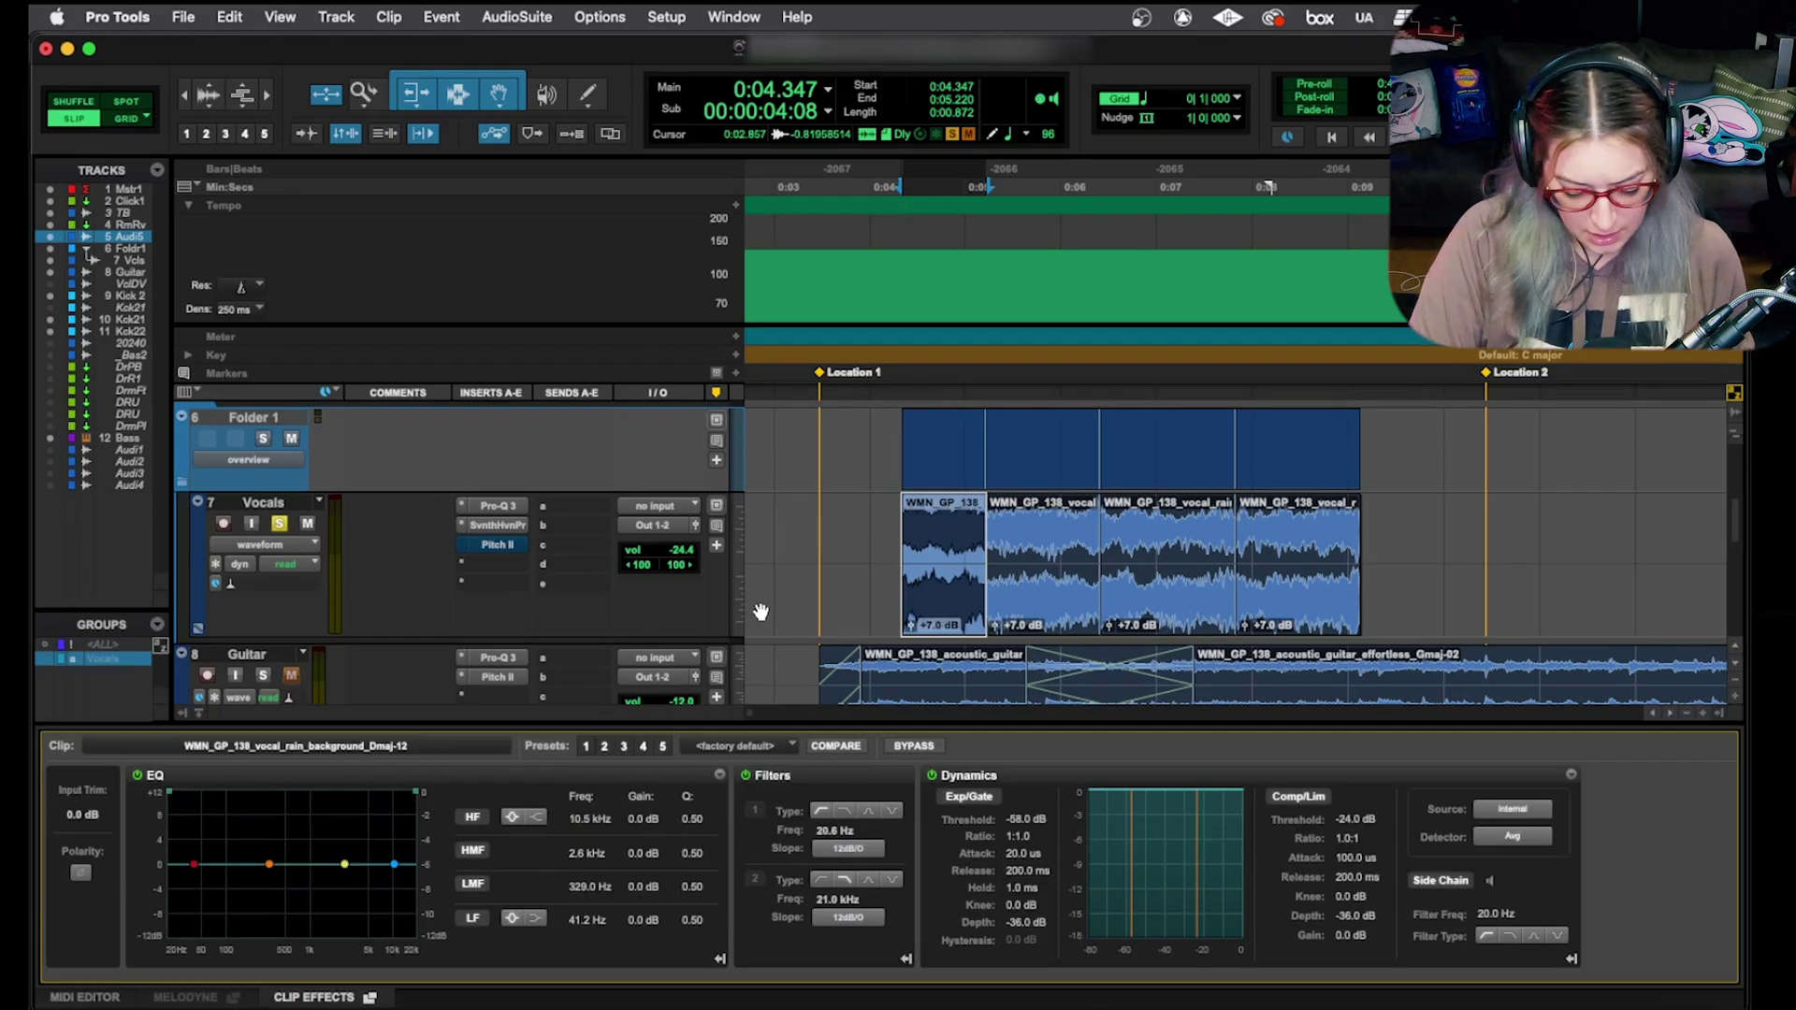
key("alt+6")
key("alt+6")
key("alt+6")
key("alt+6")
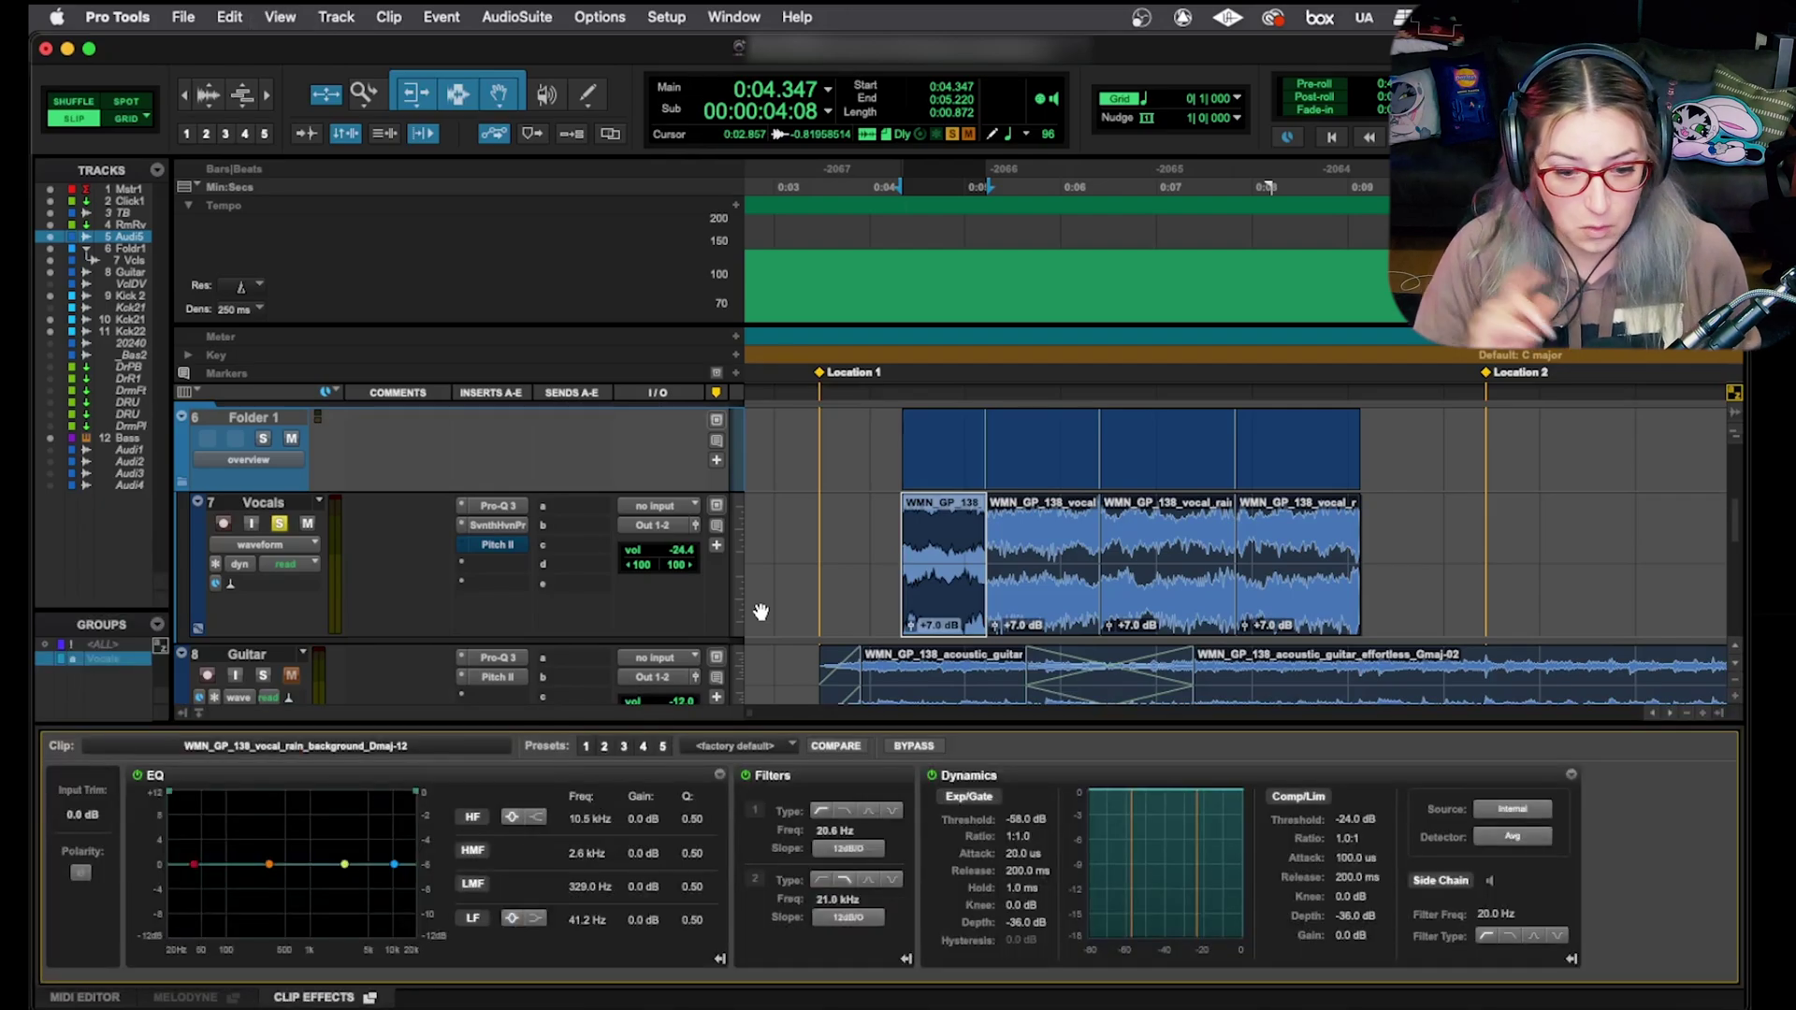
left_click(733, 17)
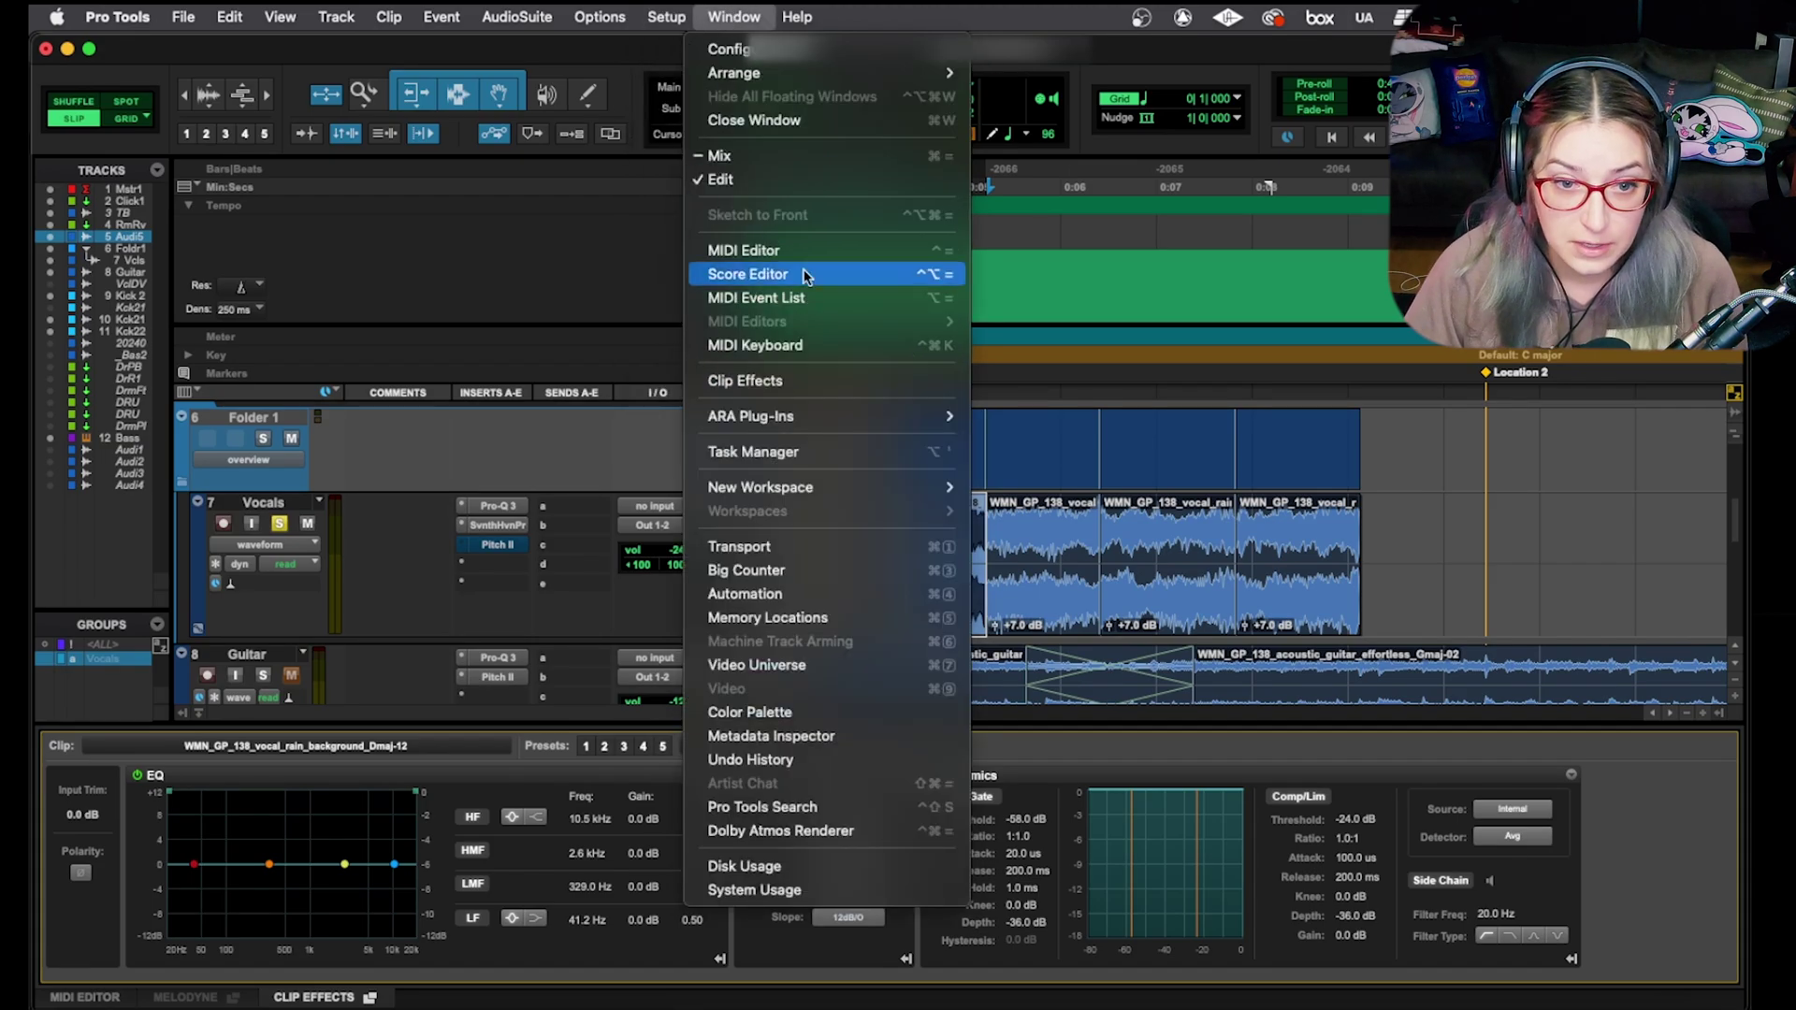
Open Clip Effects as a floating window, move it so Dynamics shows fully, then close it.
left_click(818, 381)
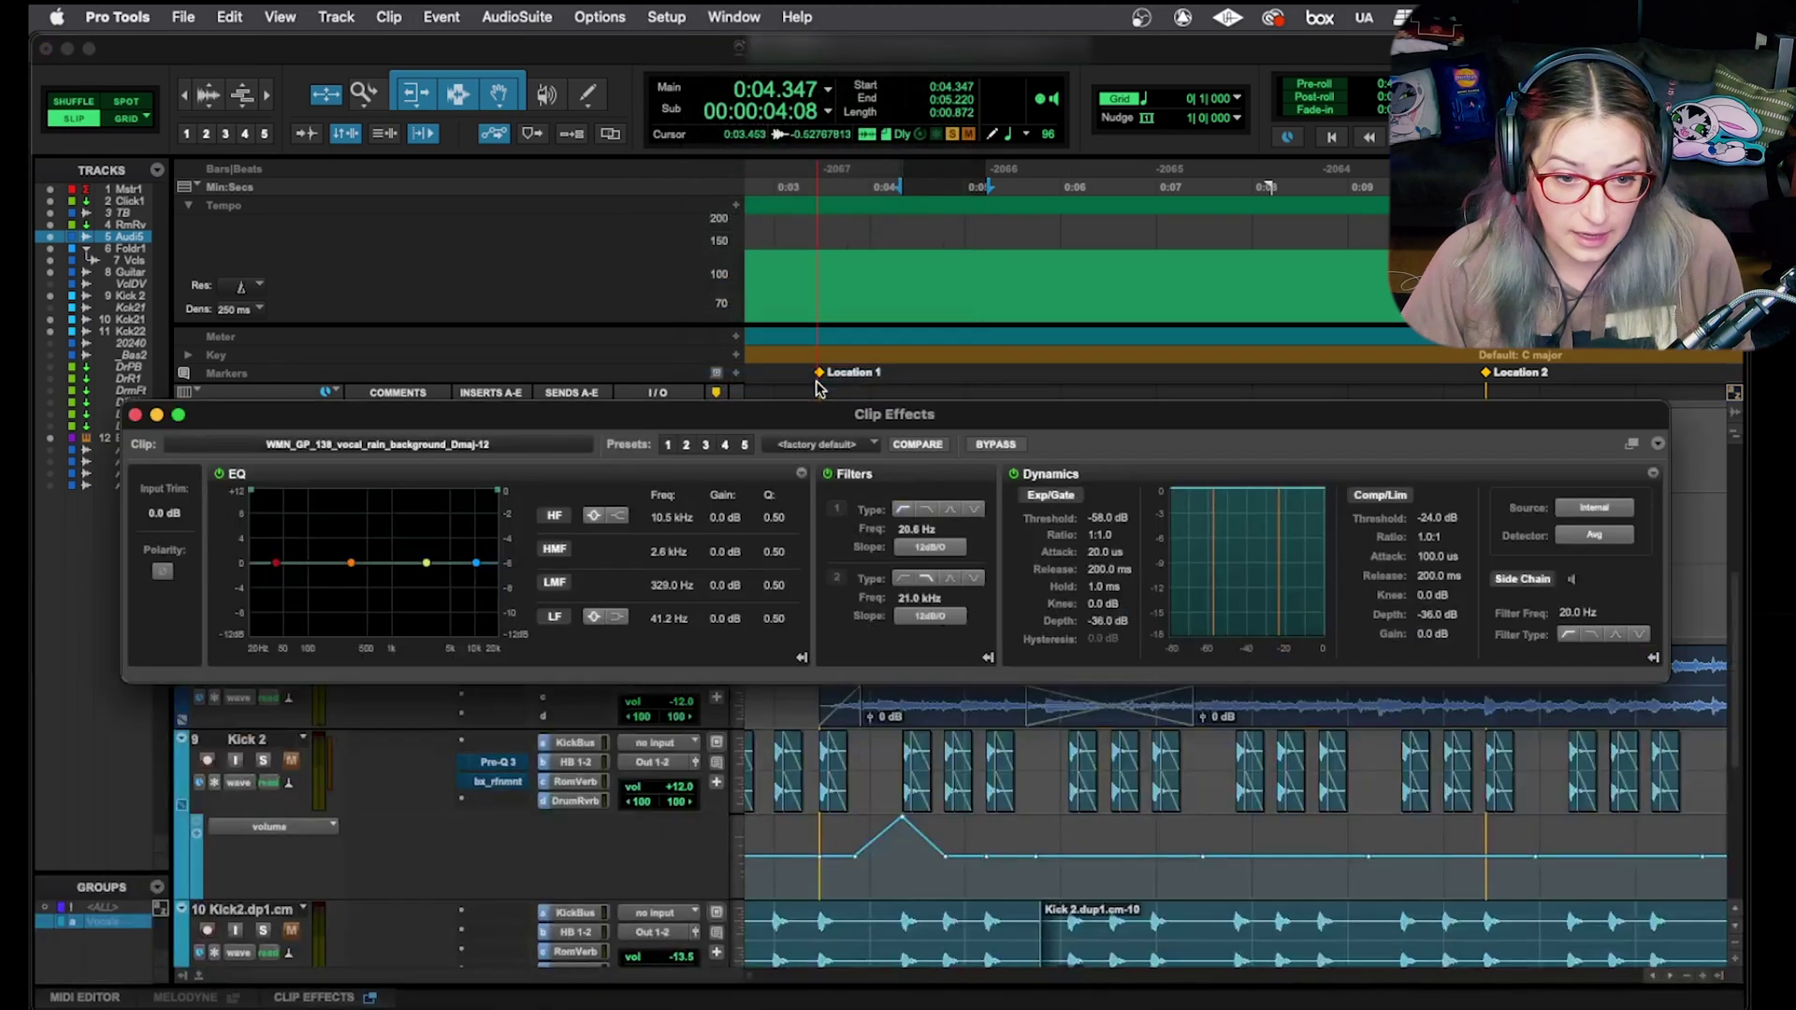
left_click_drag(810, 414, 950, 298)
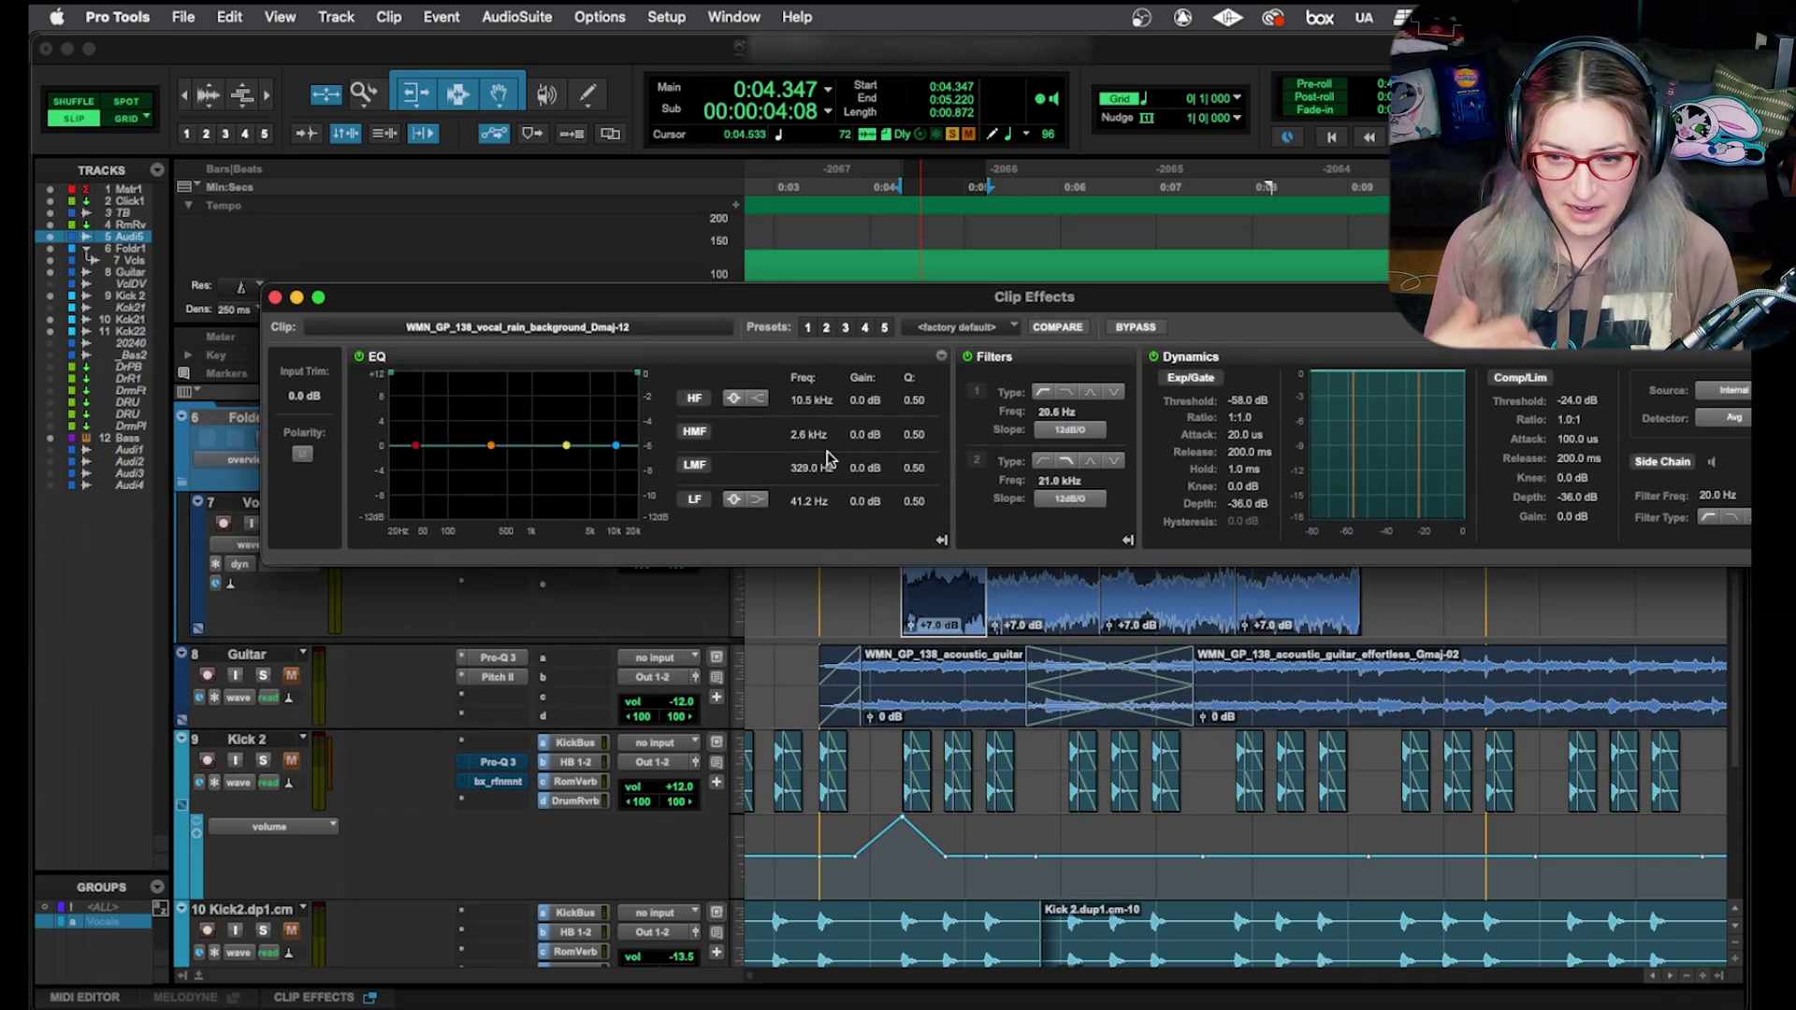
left_click_drag(936, 297, 872, 329)
left_click(211, 329)
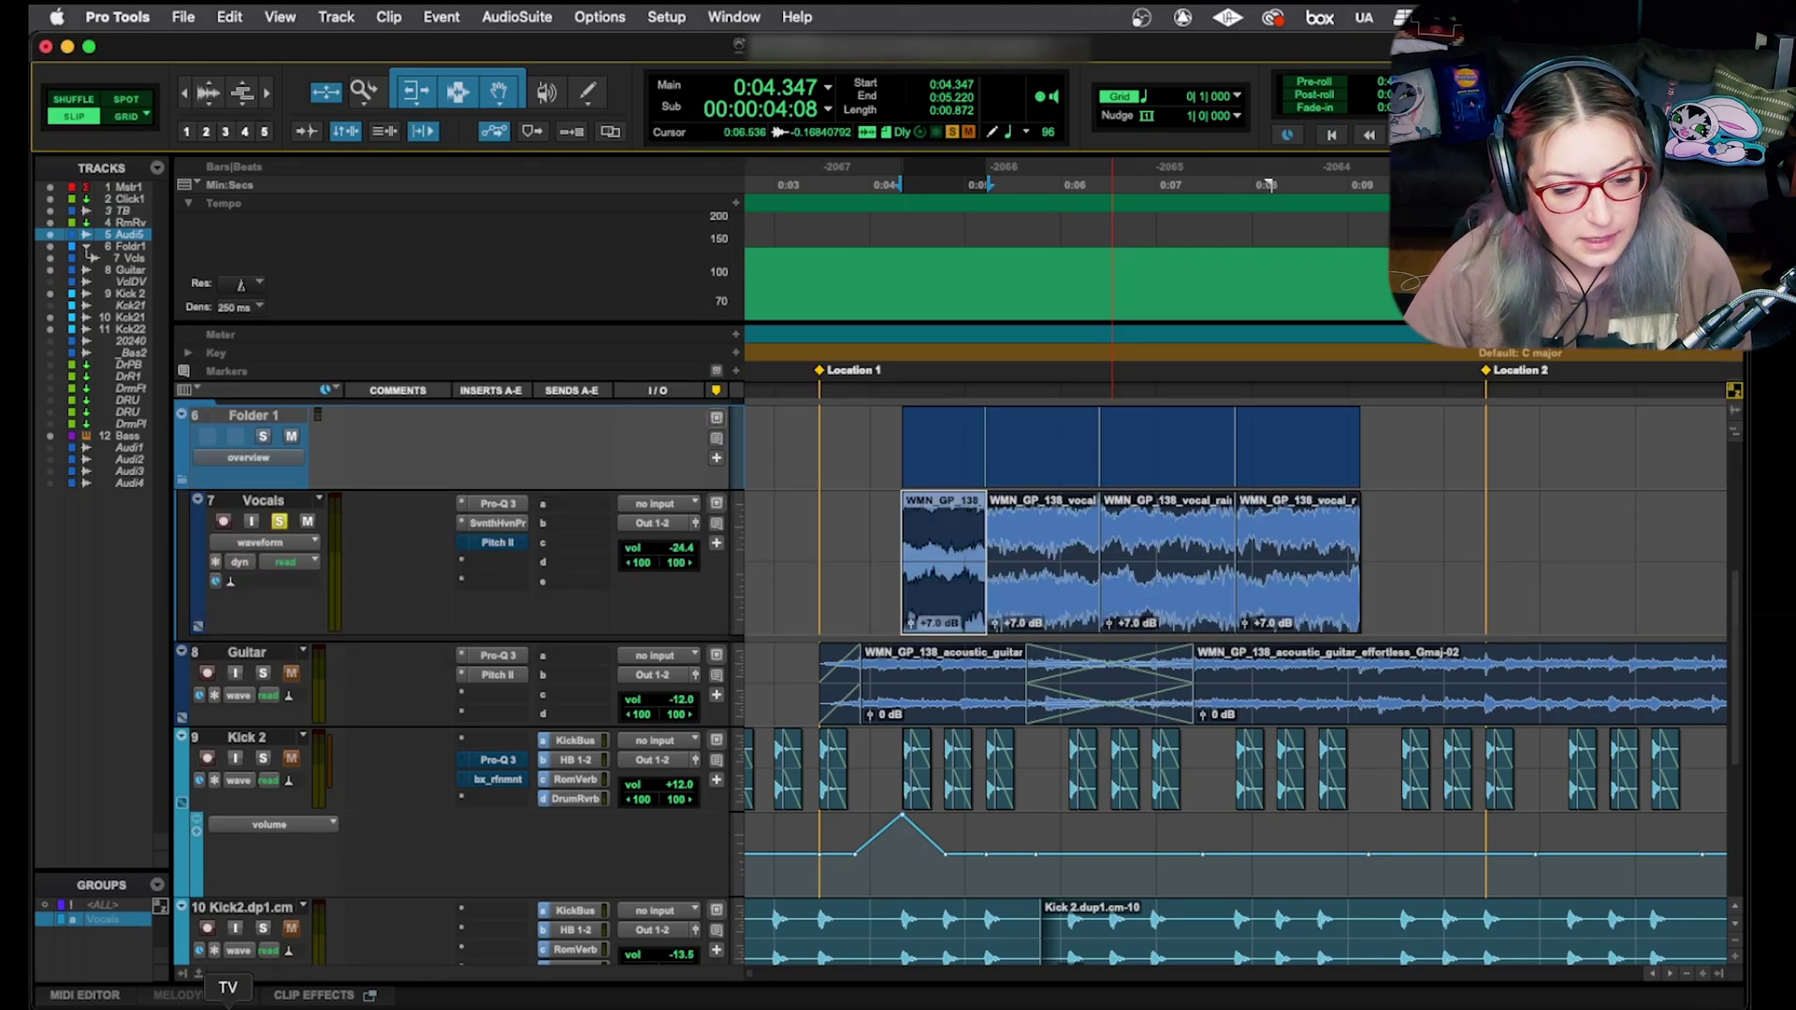
Dock Clip Effects below the tracks again and try the Dynamics and EQ power buttons.
left_click(321, 997)
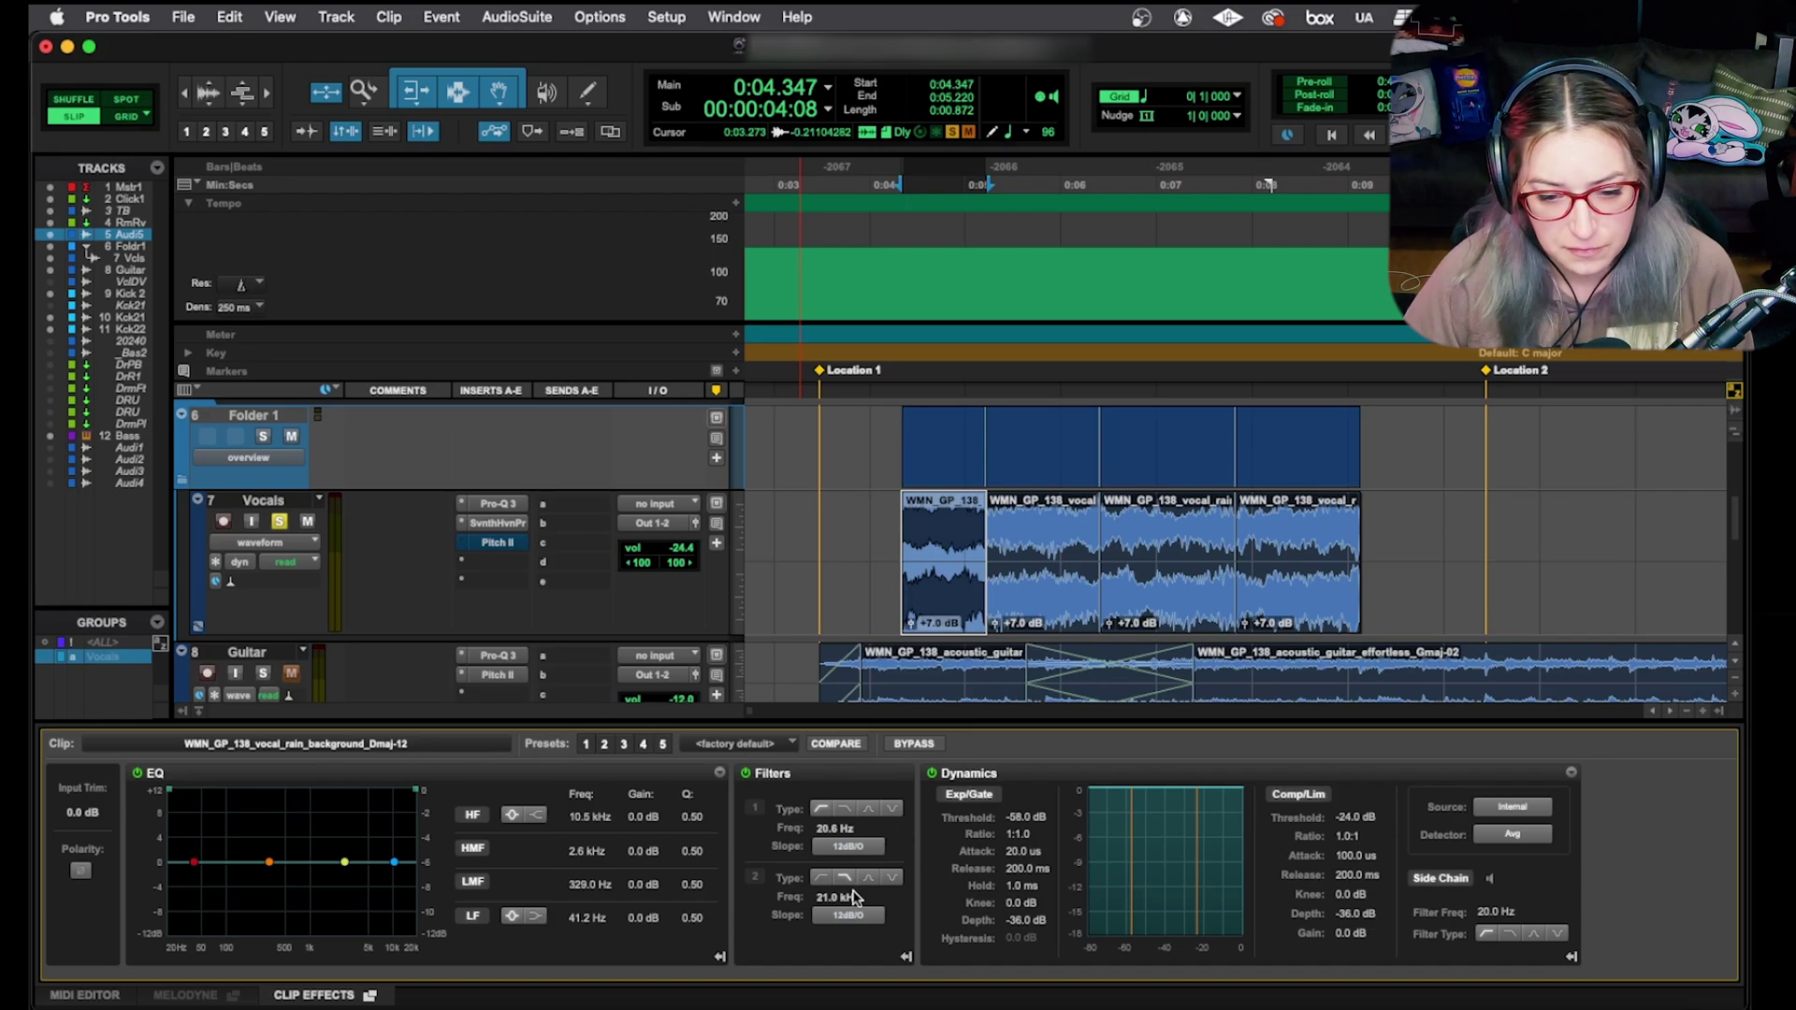
left_click(932, 773)
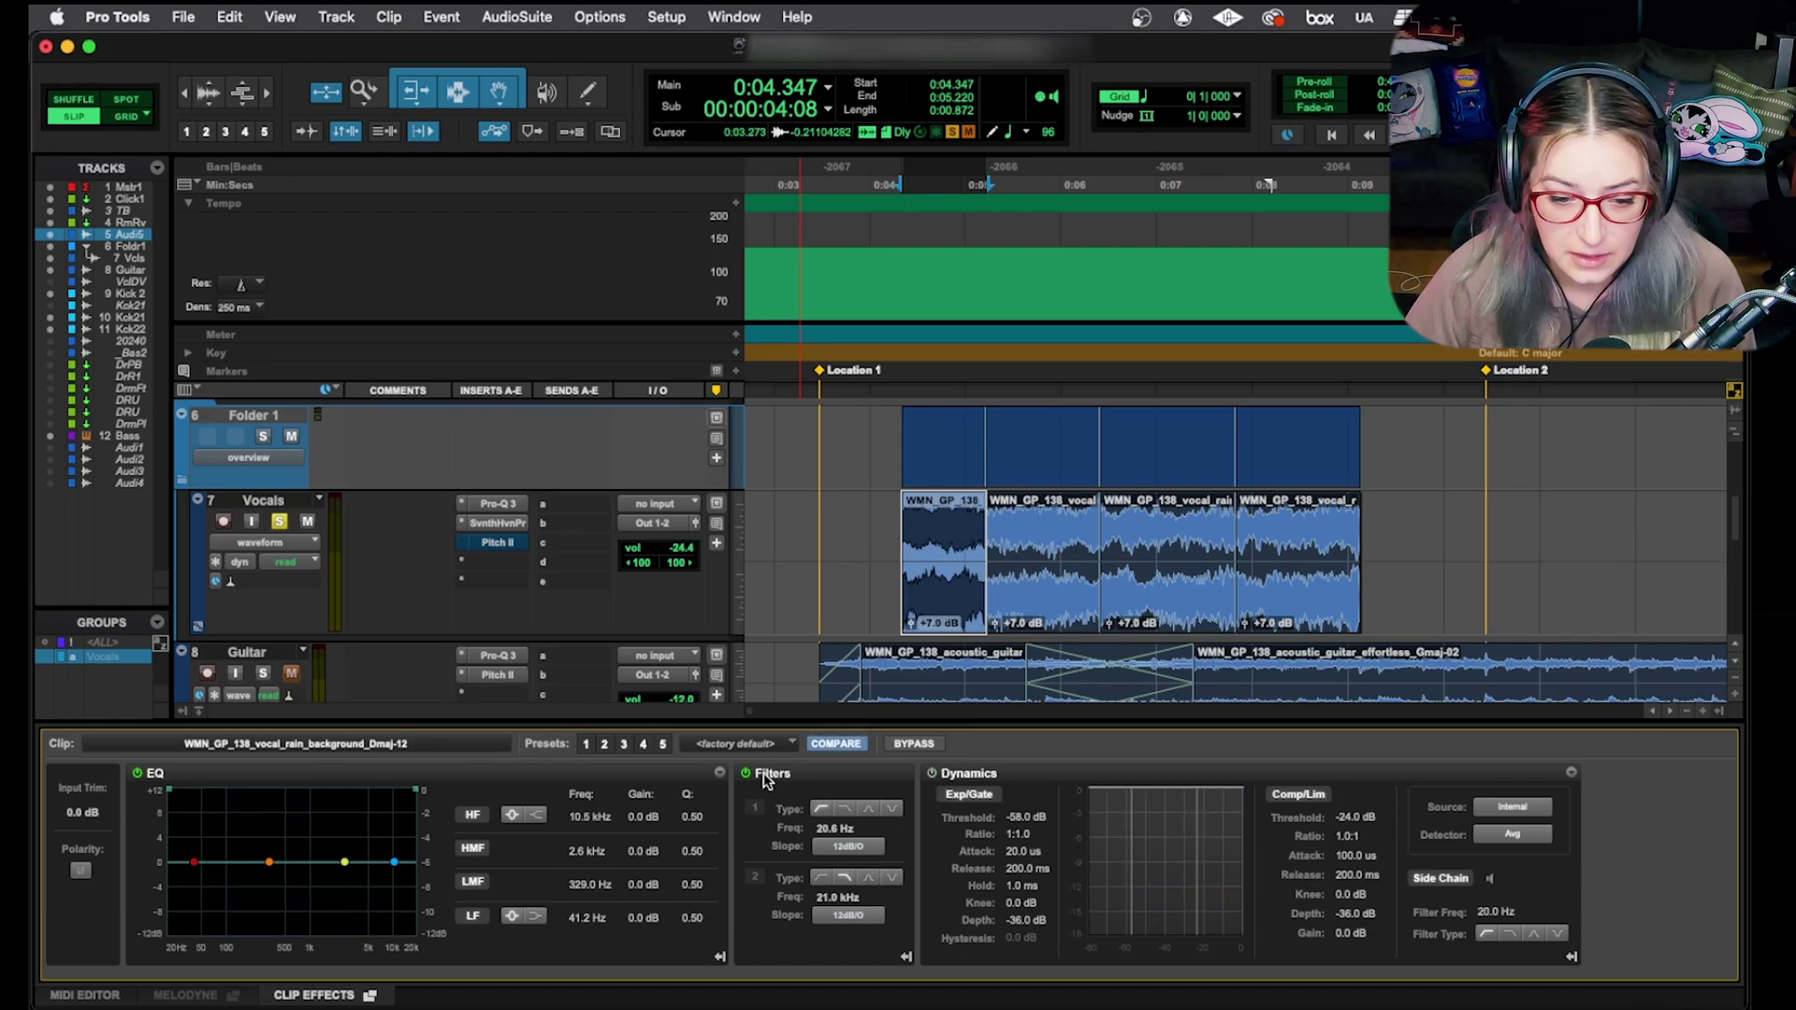
left_click(137, 773)
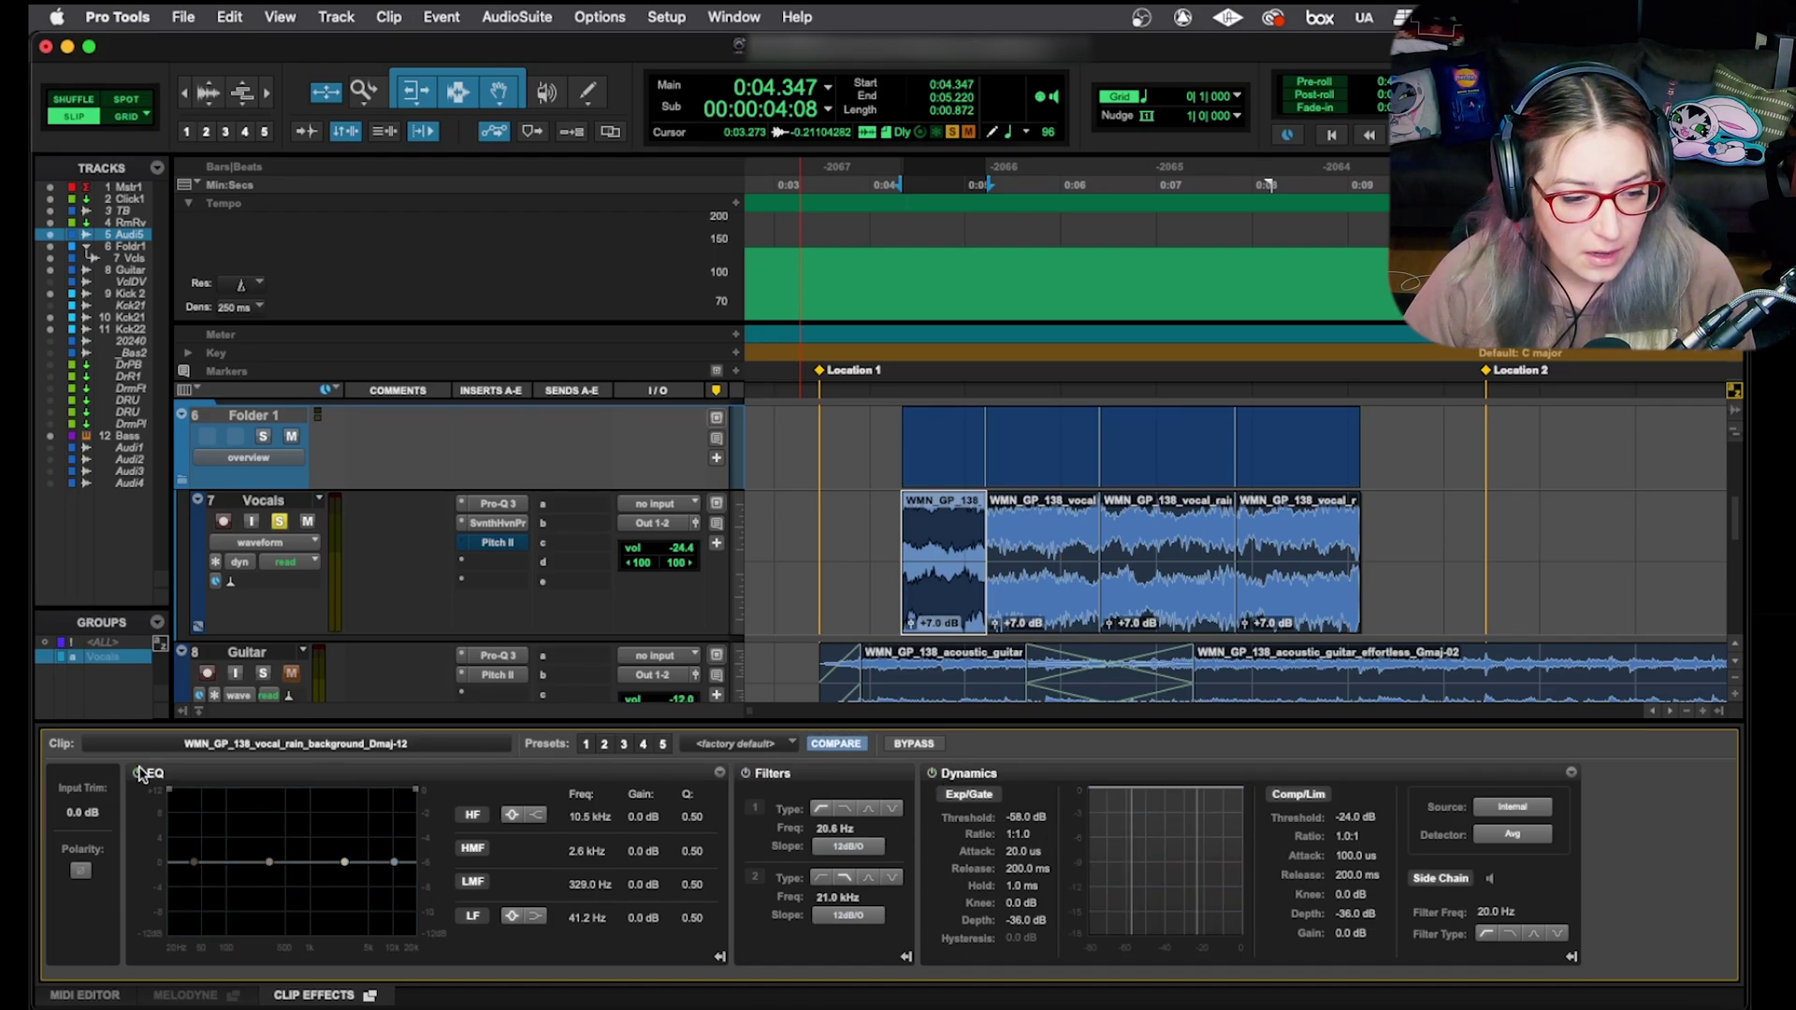
left_click(139, 773)
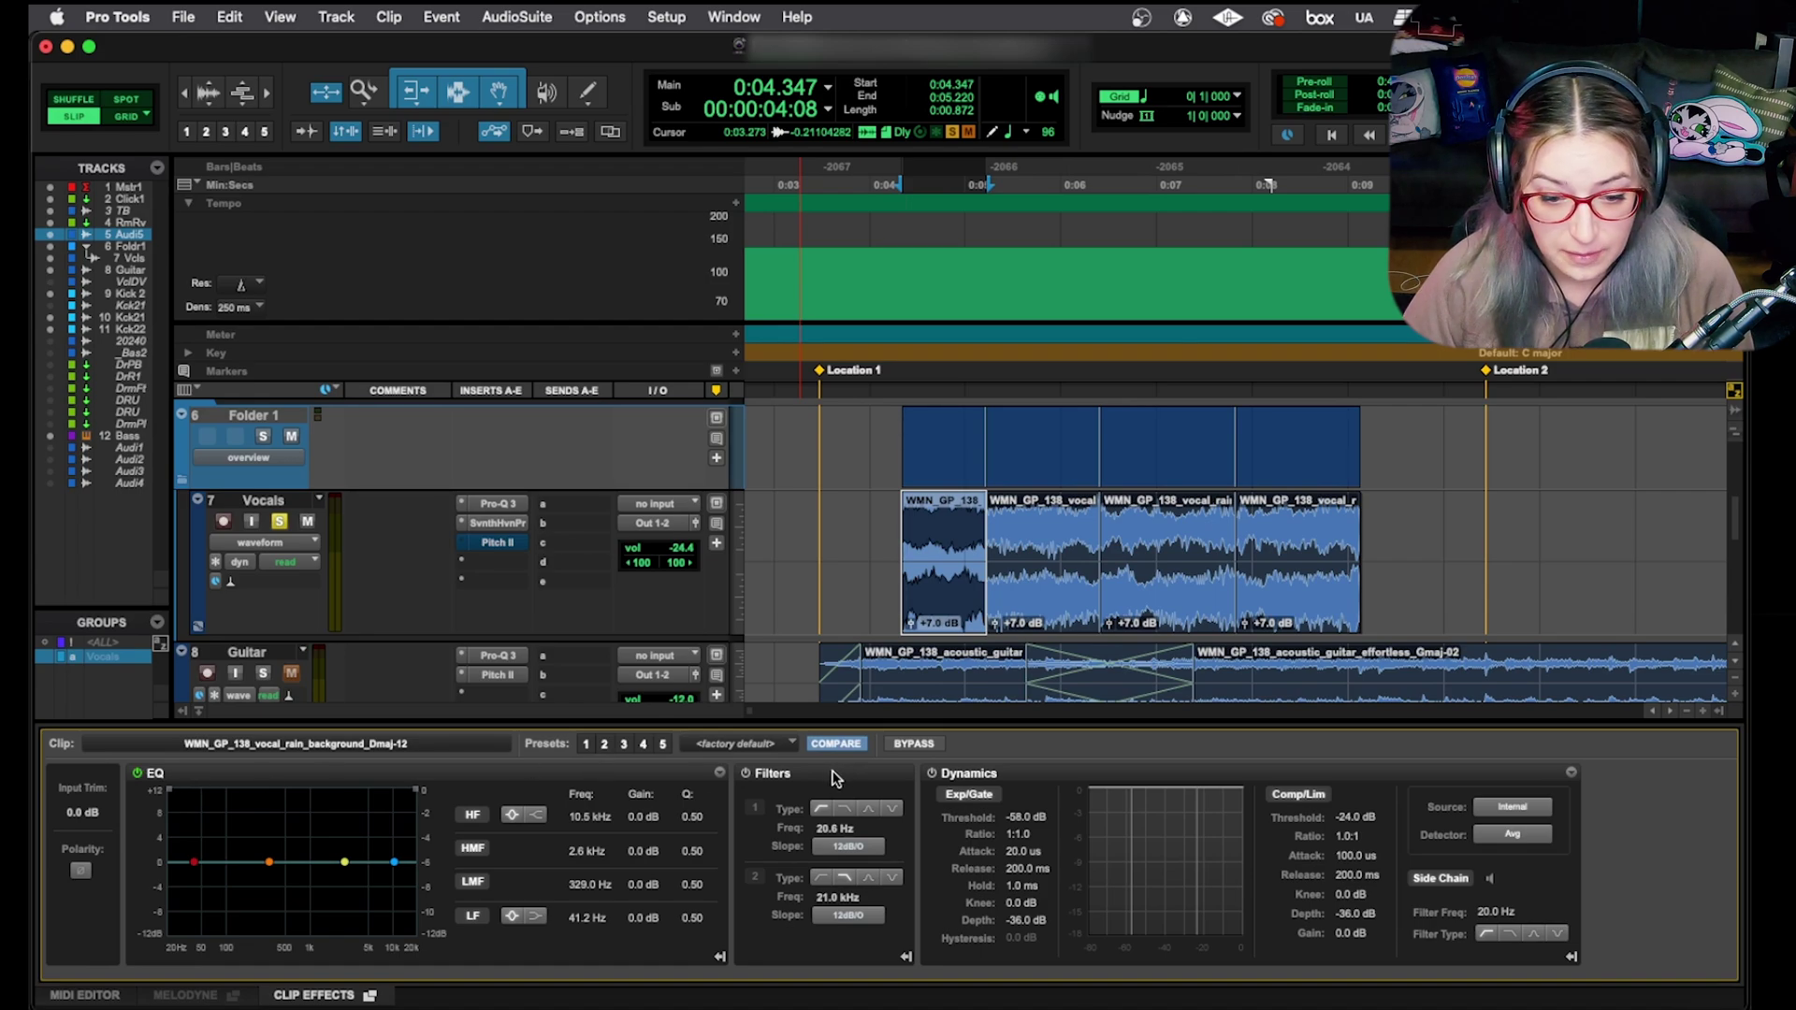
Reorder the modules to Dynamics, EQ, Filters and switch the EQ module off.
left_click_drag(835, 778, 1598, 794)
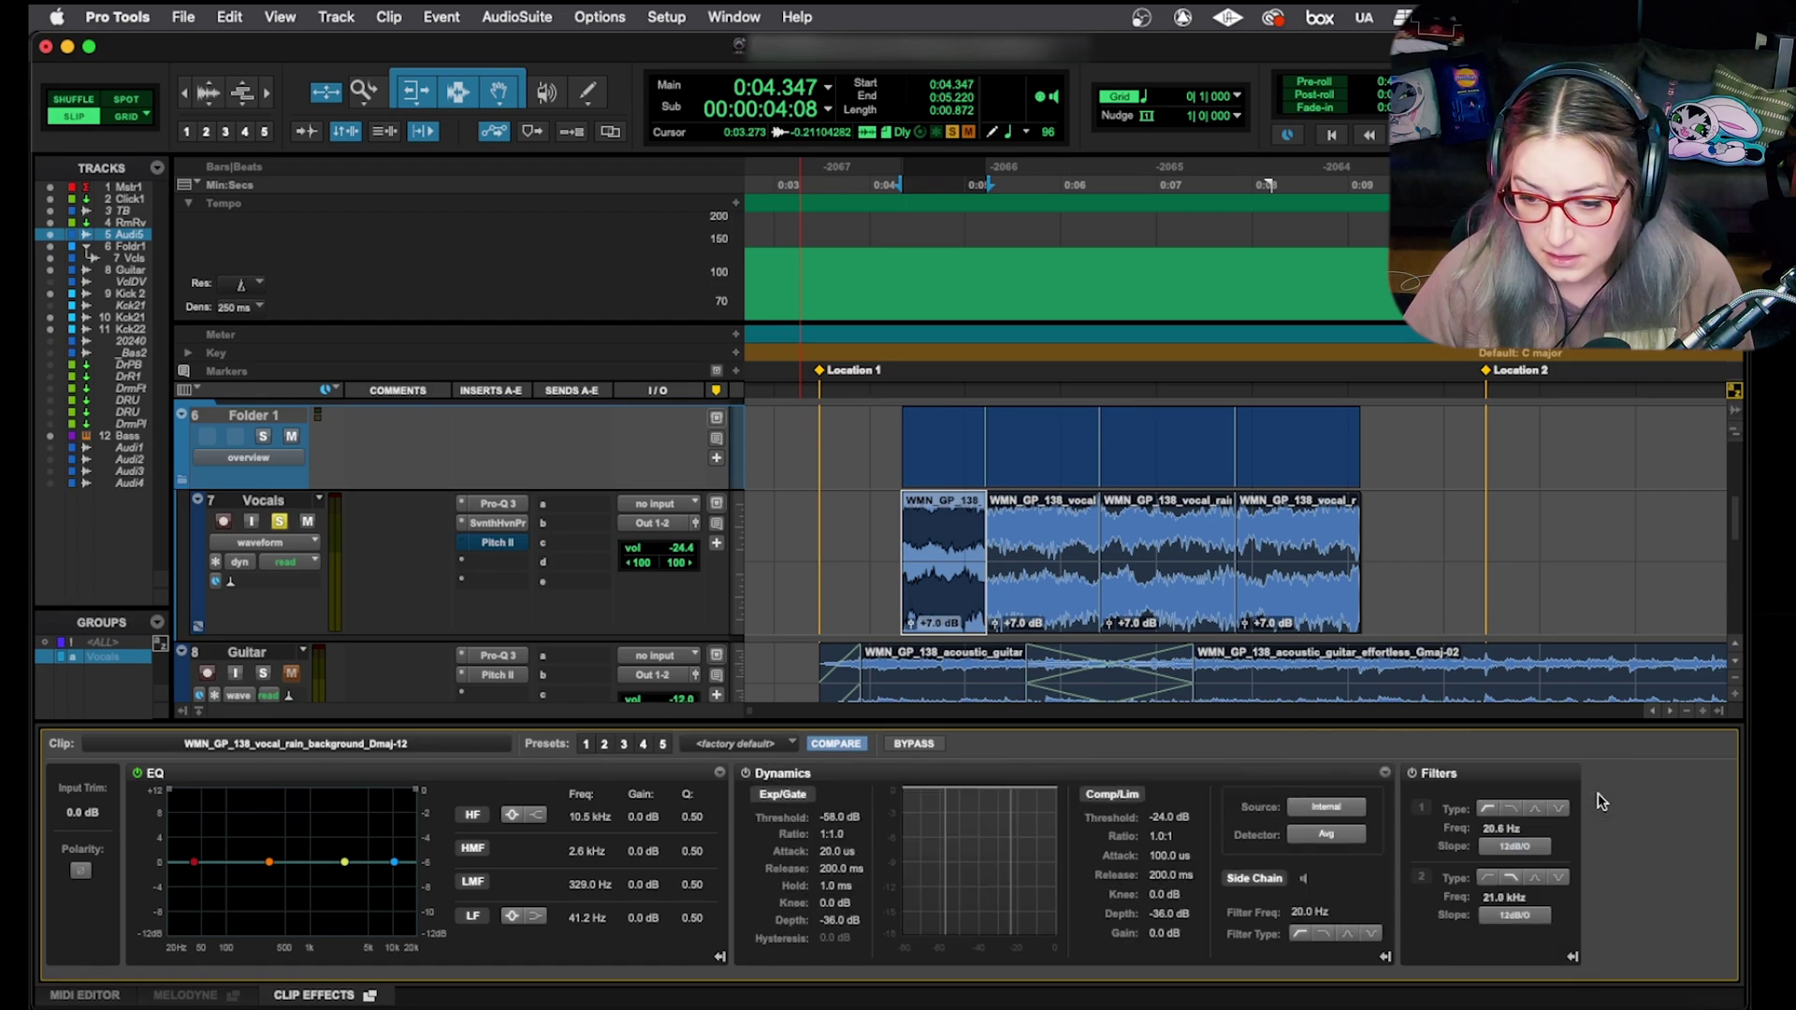
left_click_drag(844, 773, 383, 793)
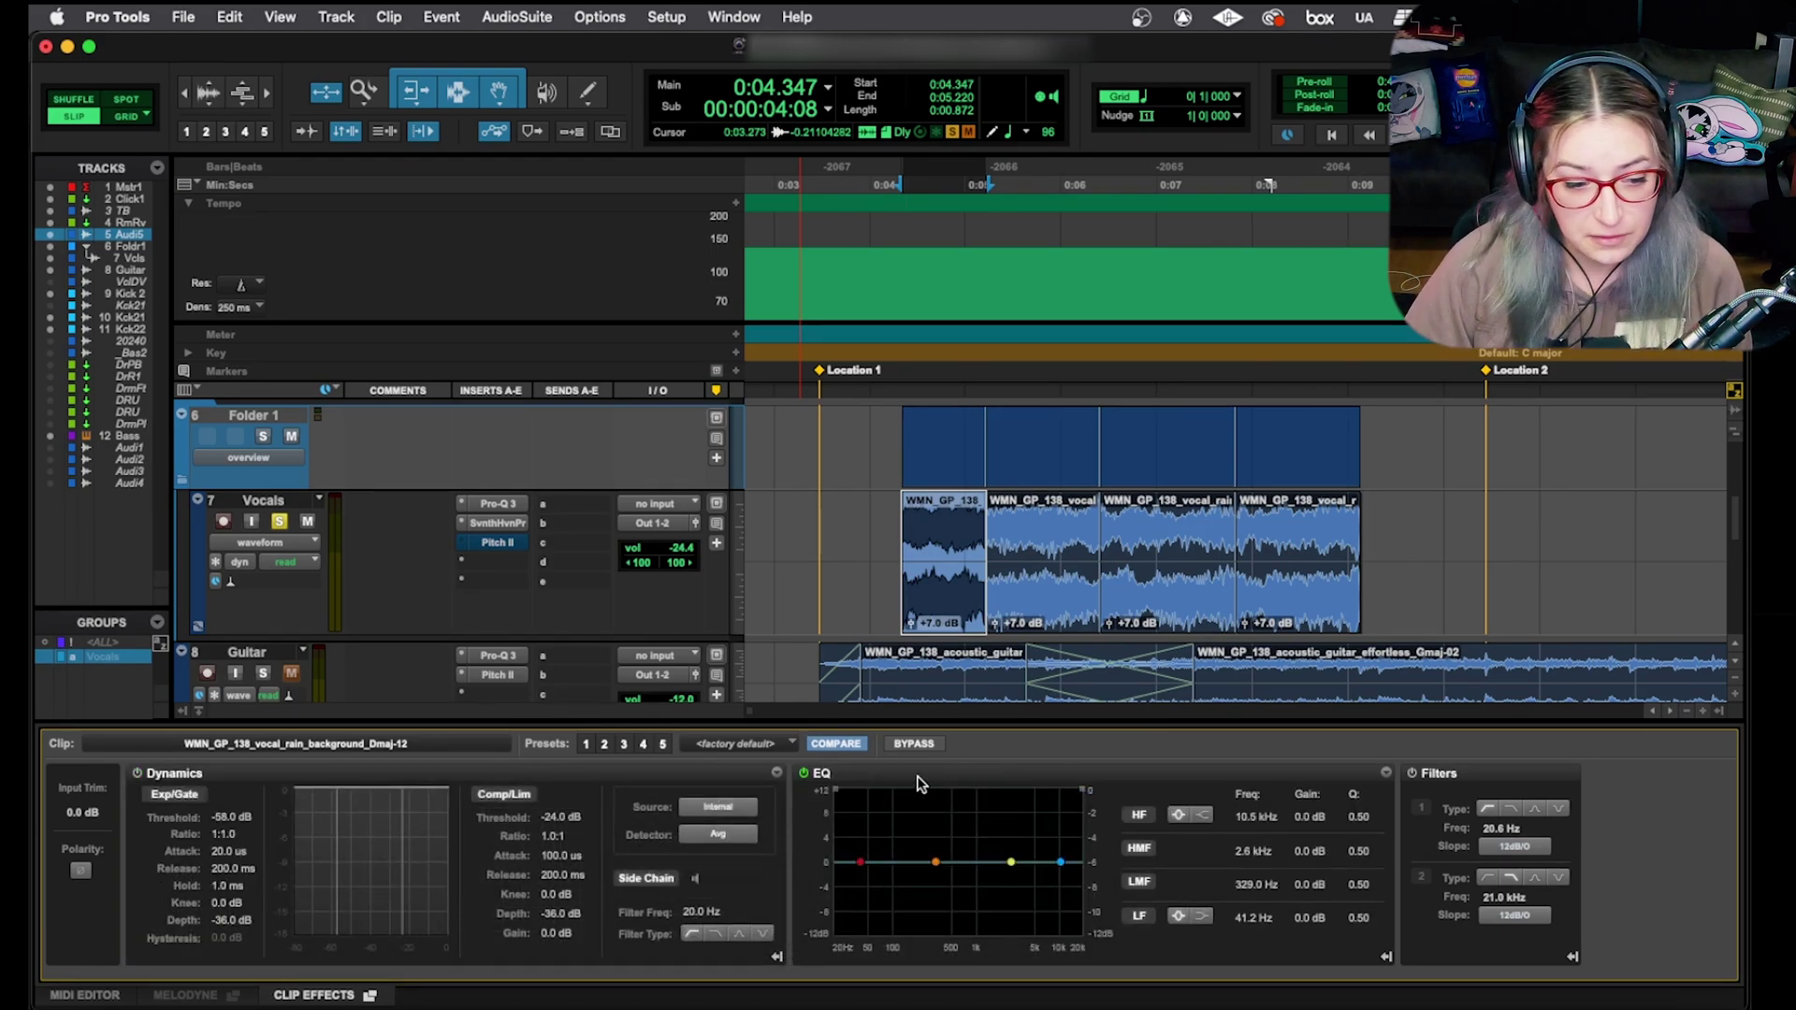
left_click(803, 774)
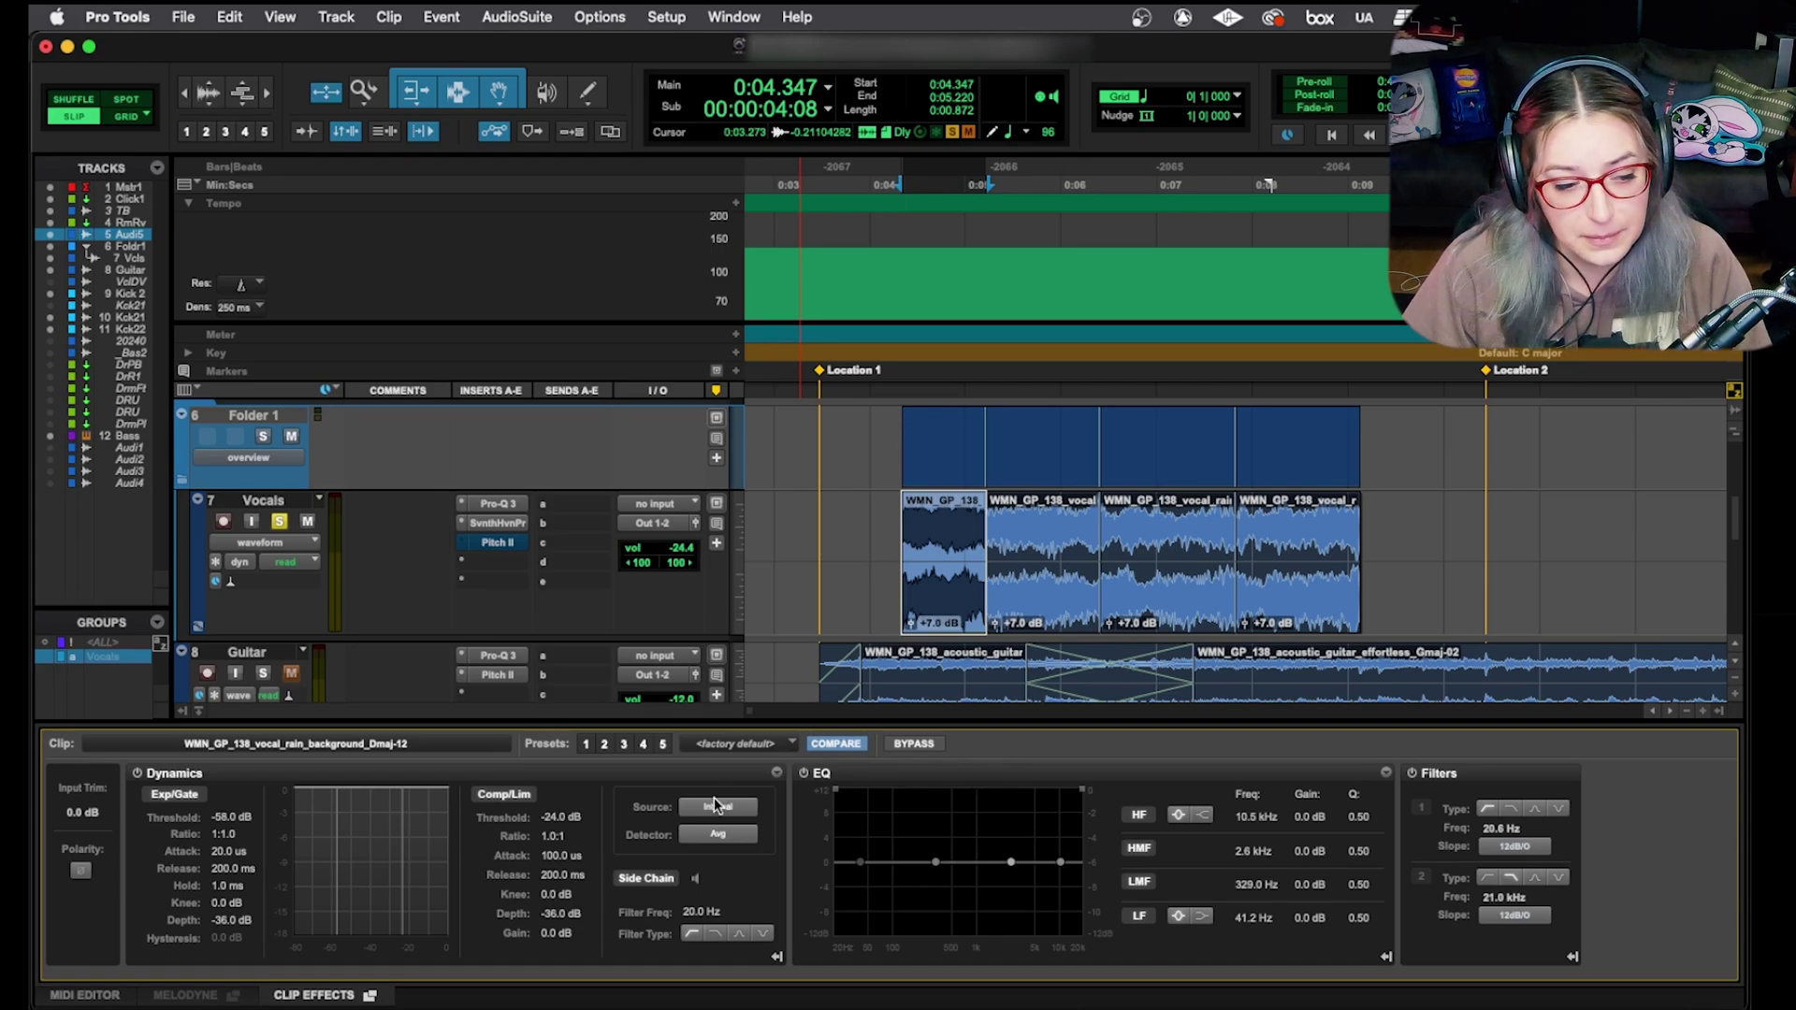
Deselect, view the third vocal clip's effects, then return to the Dmaj-12 clip.
left_click(882, 552)
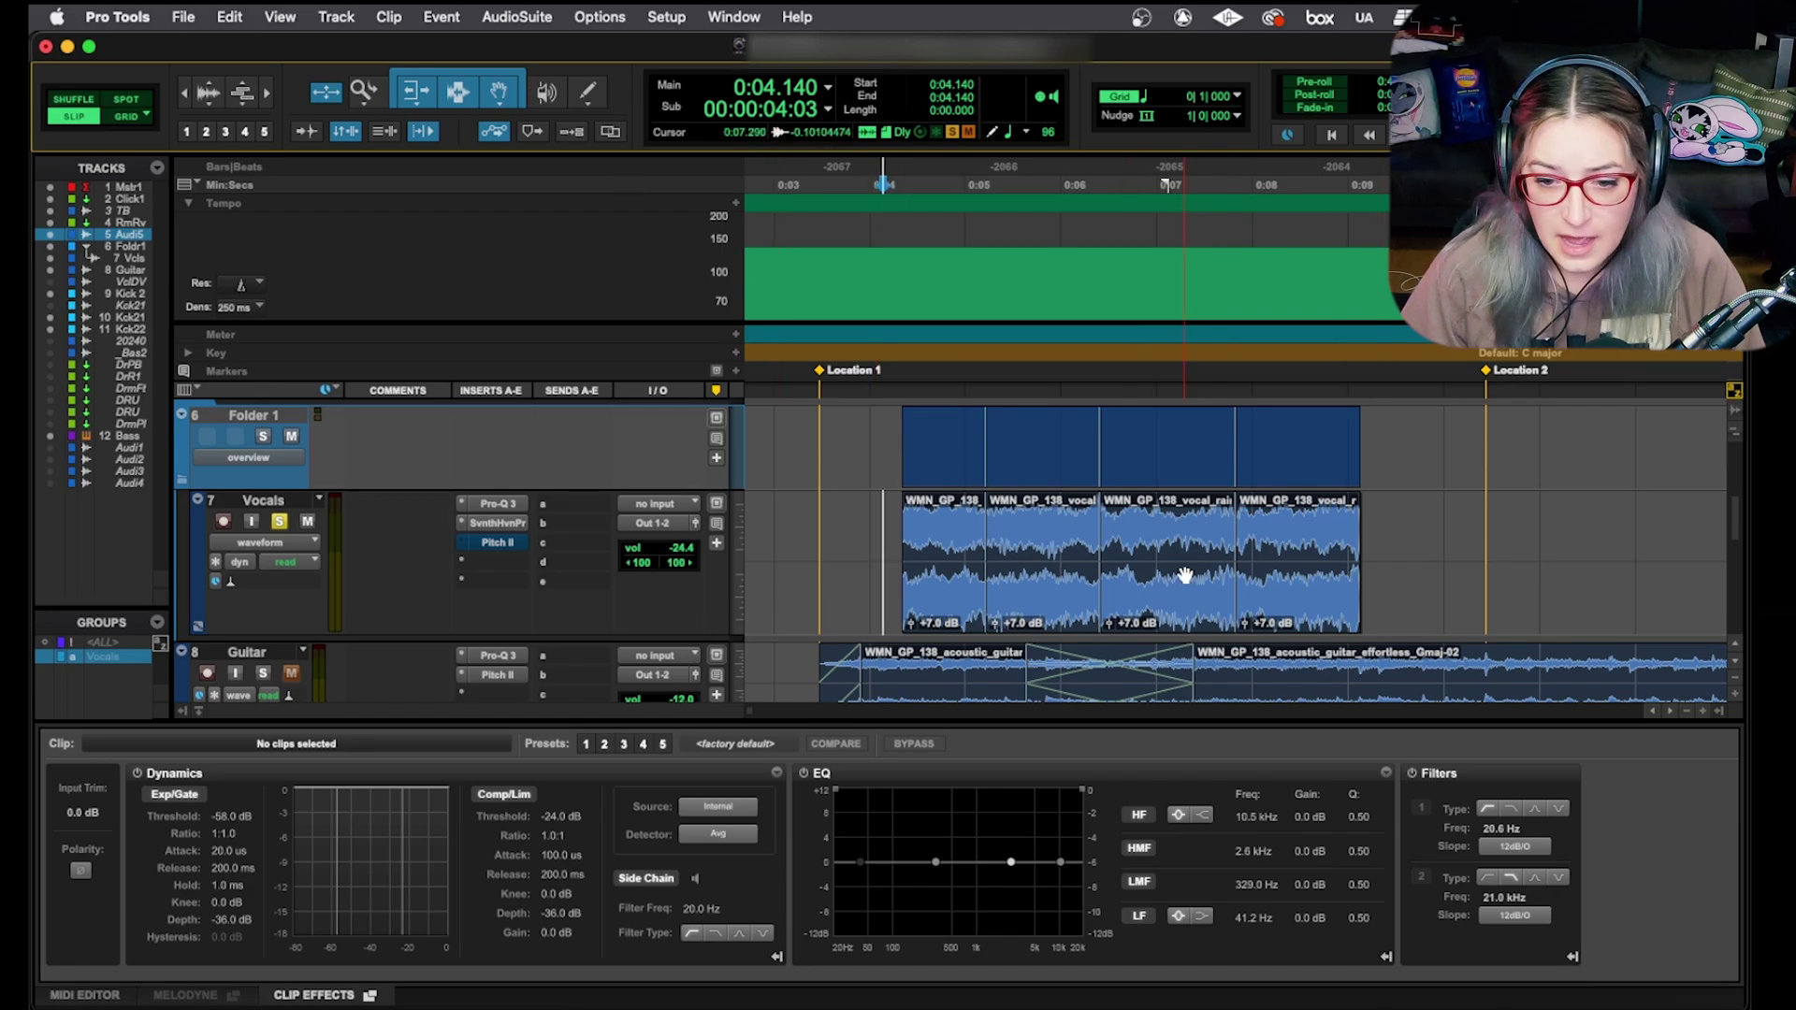
left_click(1168, 600)
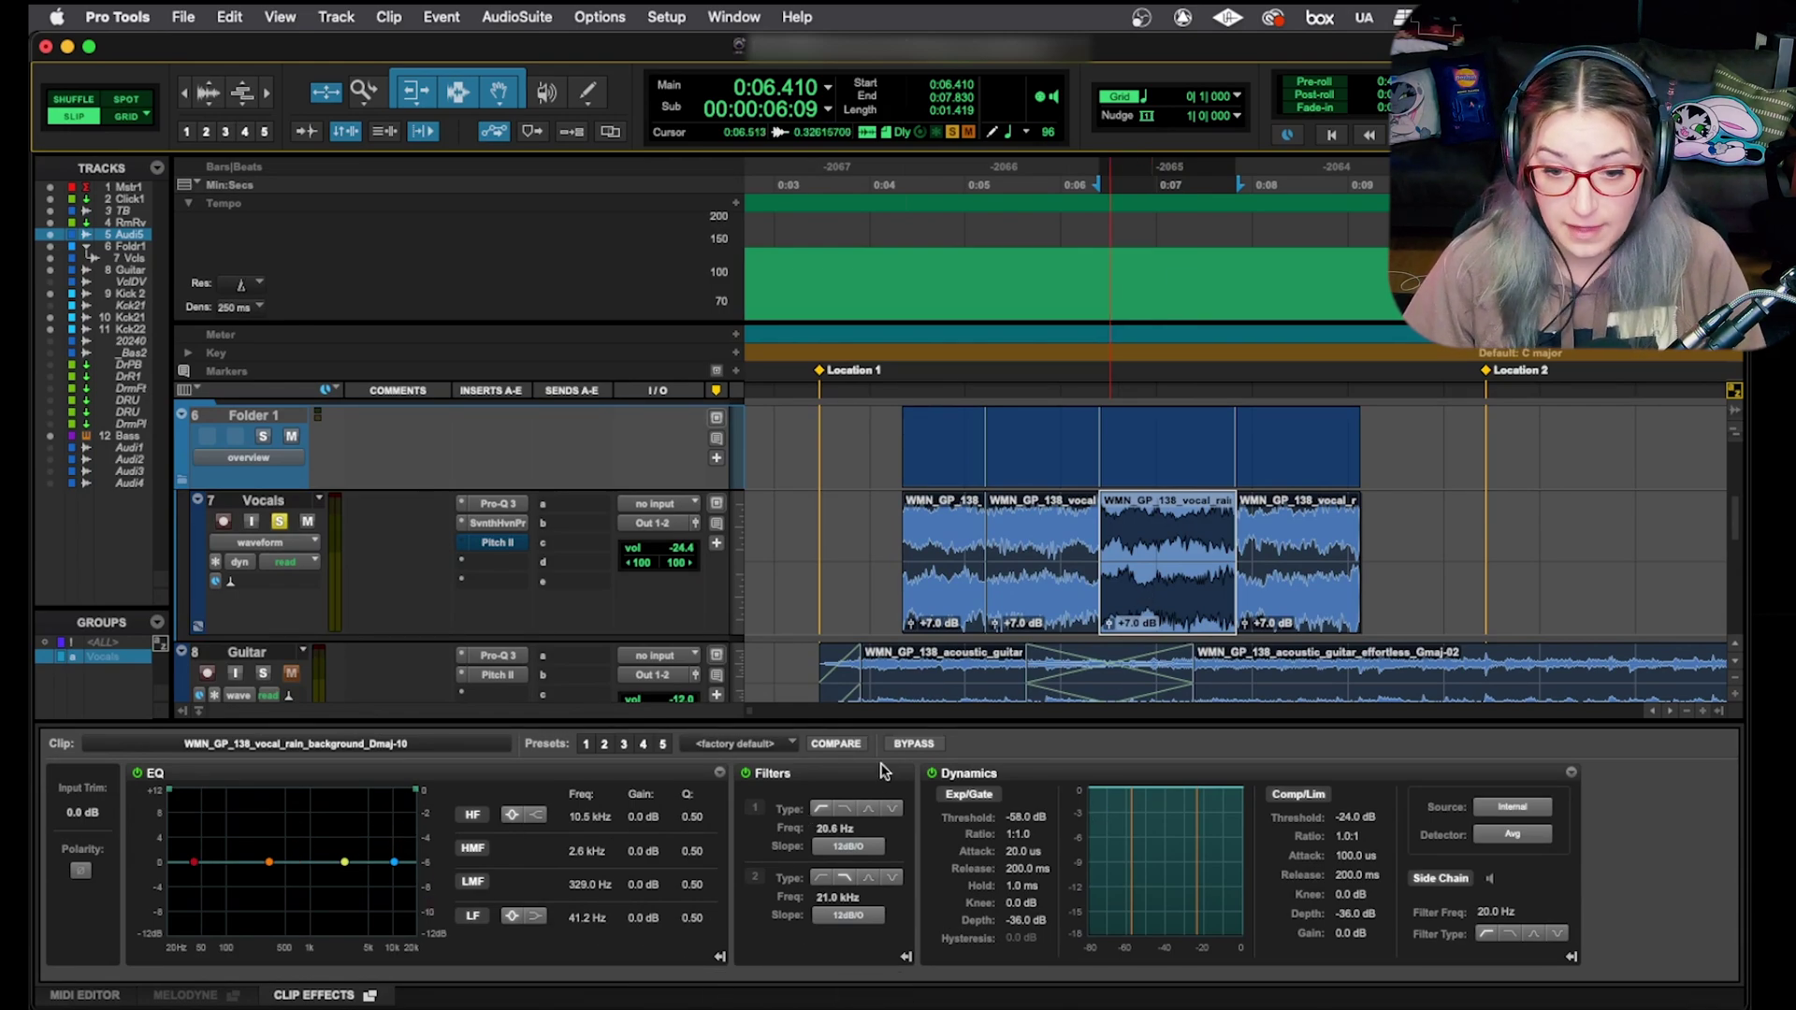
left_click(938, 587)
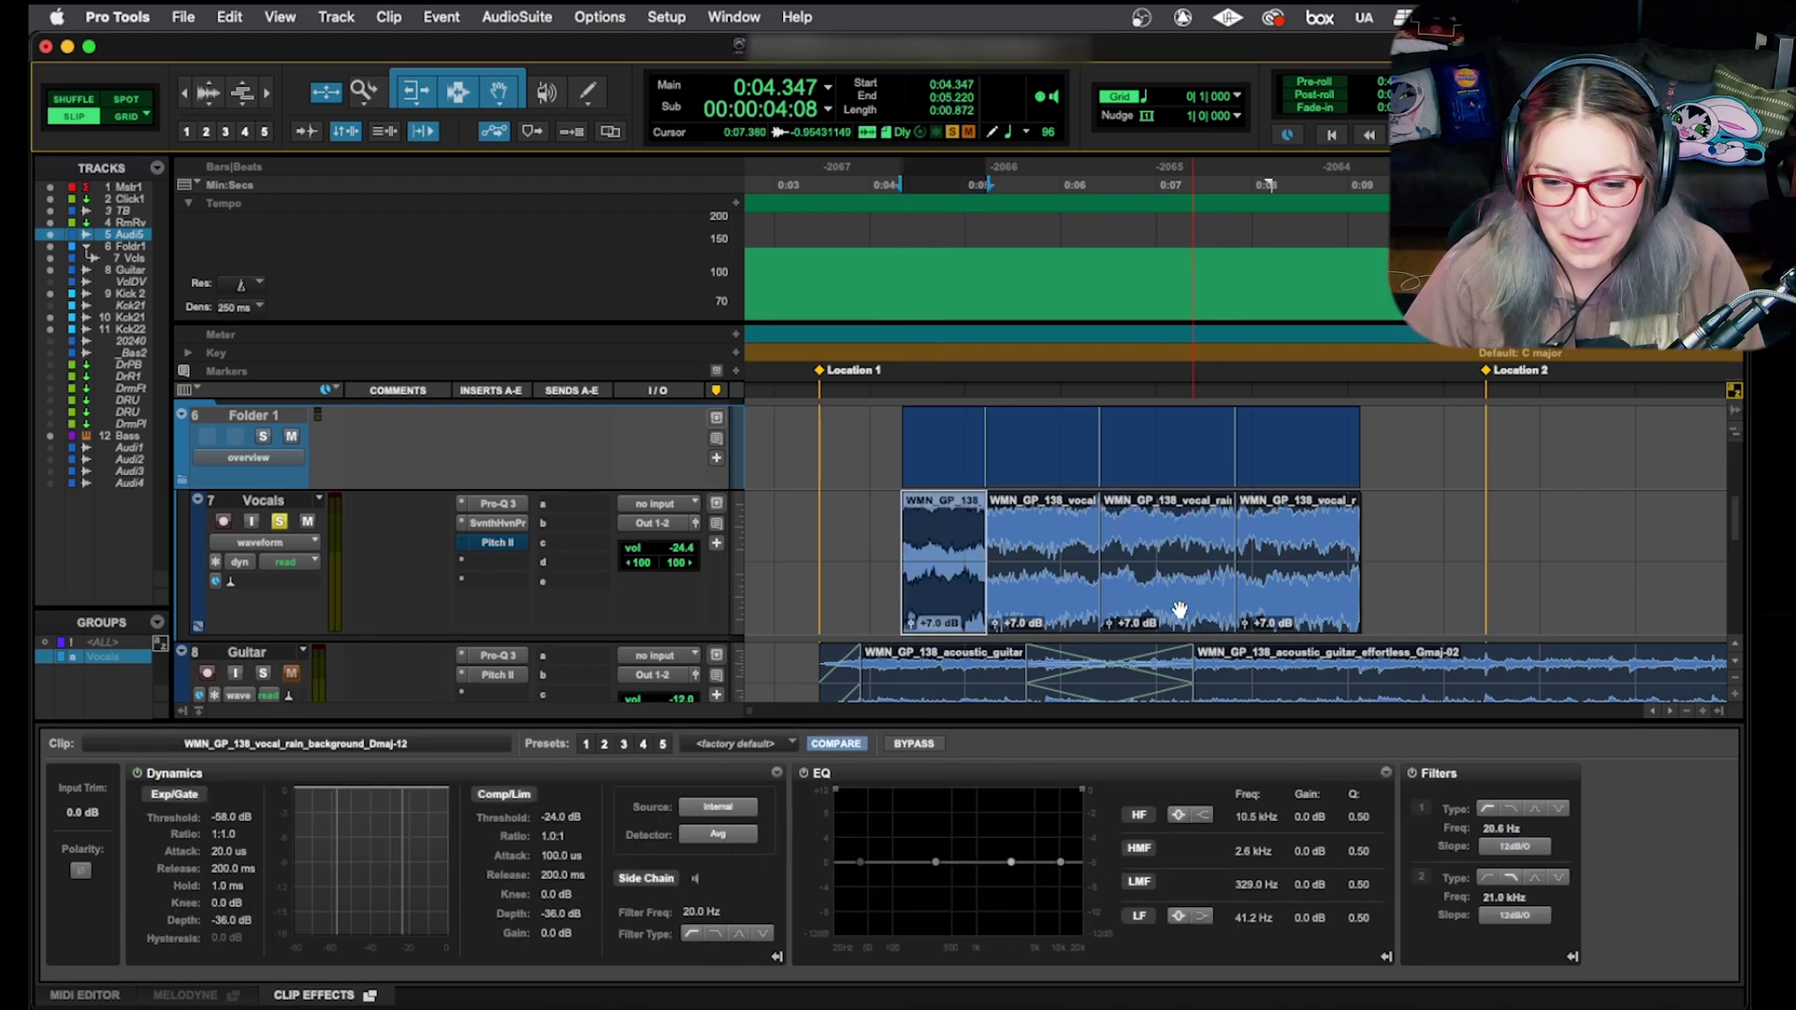
Cut about 9 dB near 392 Hz on clip 4 and boost 2.9 kHz on clip 3.
left_click(1293, 592)
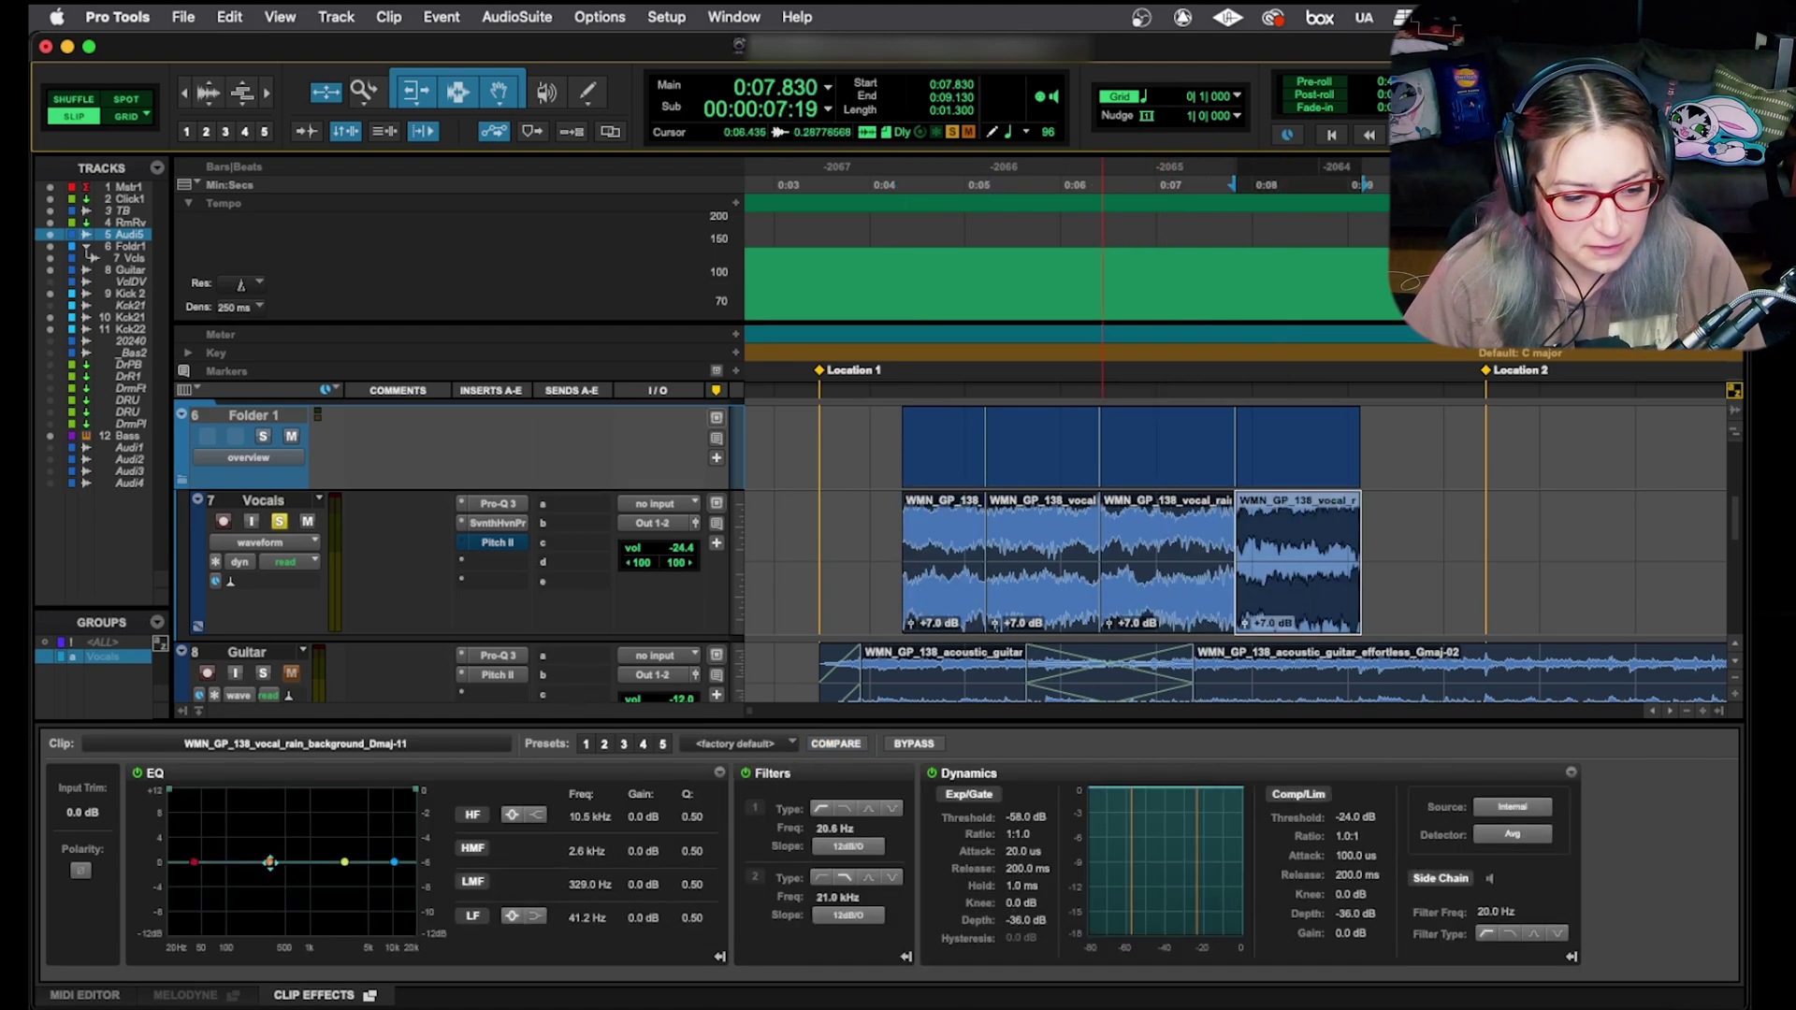
left_click_drag(269, 861, 276, 917)
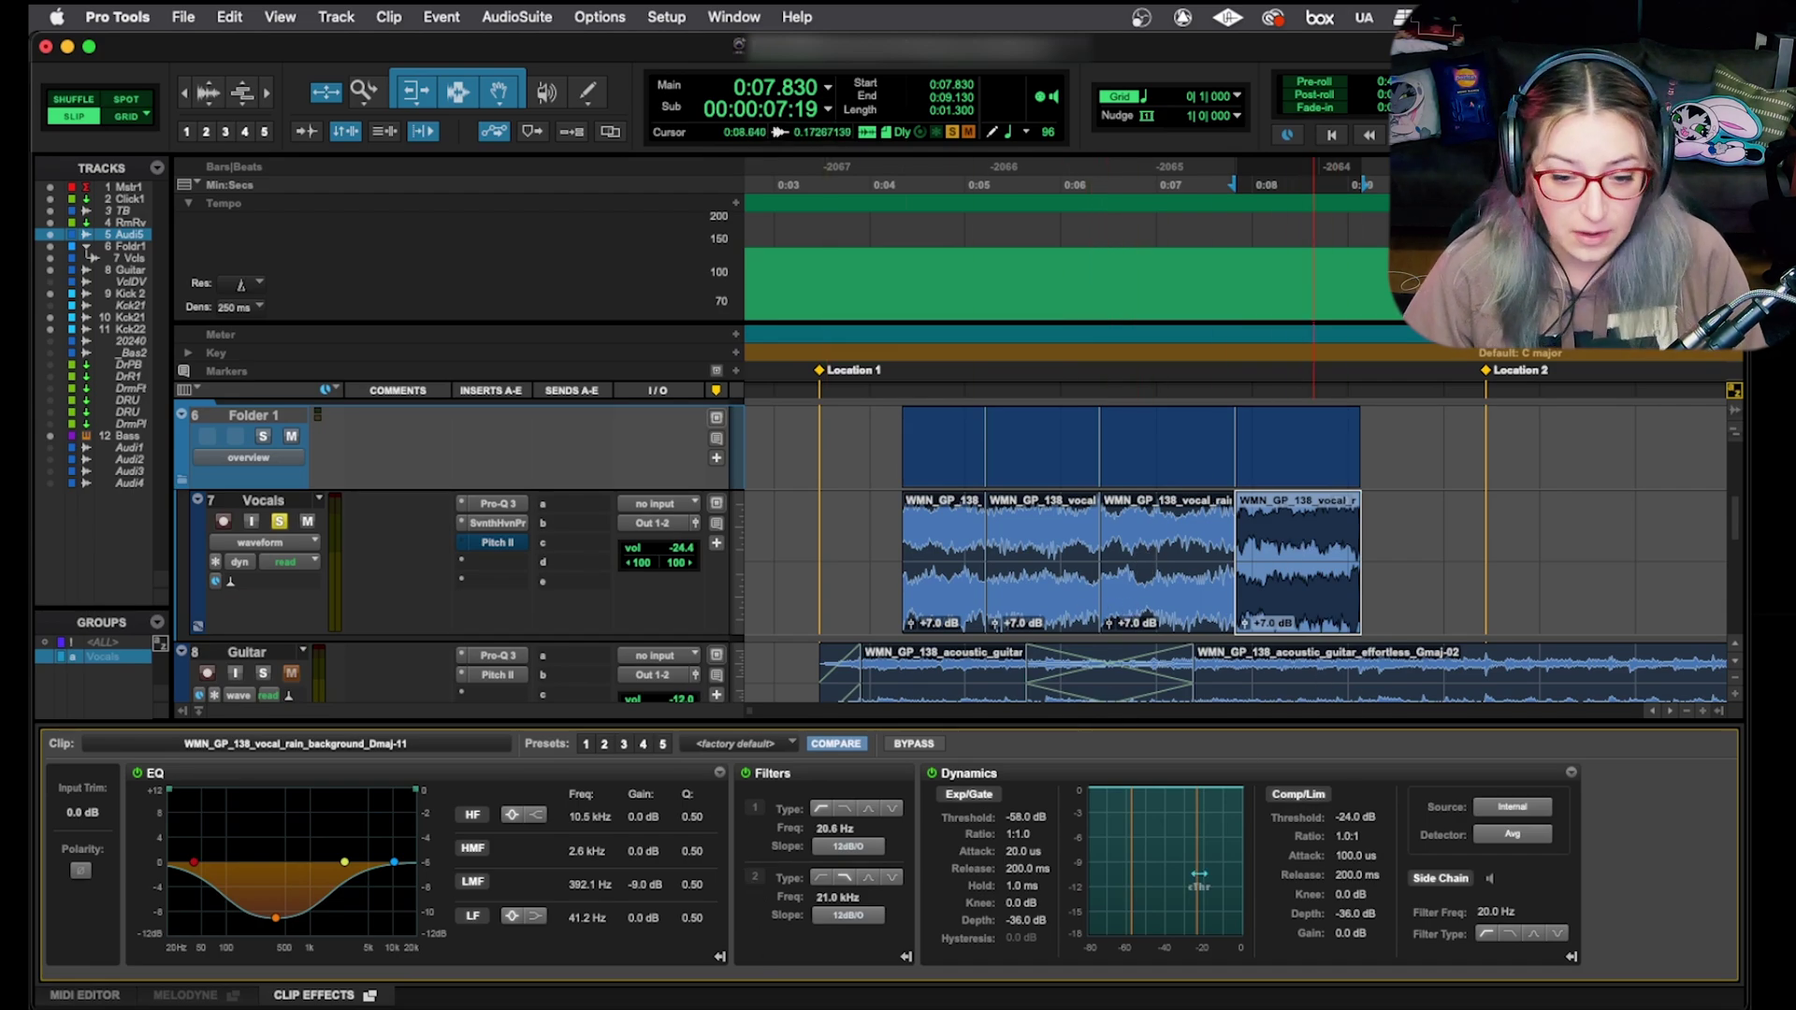
left_click(1167, 603)
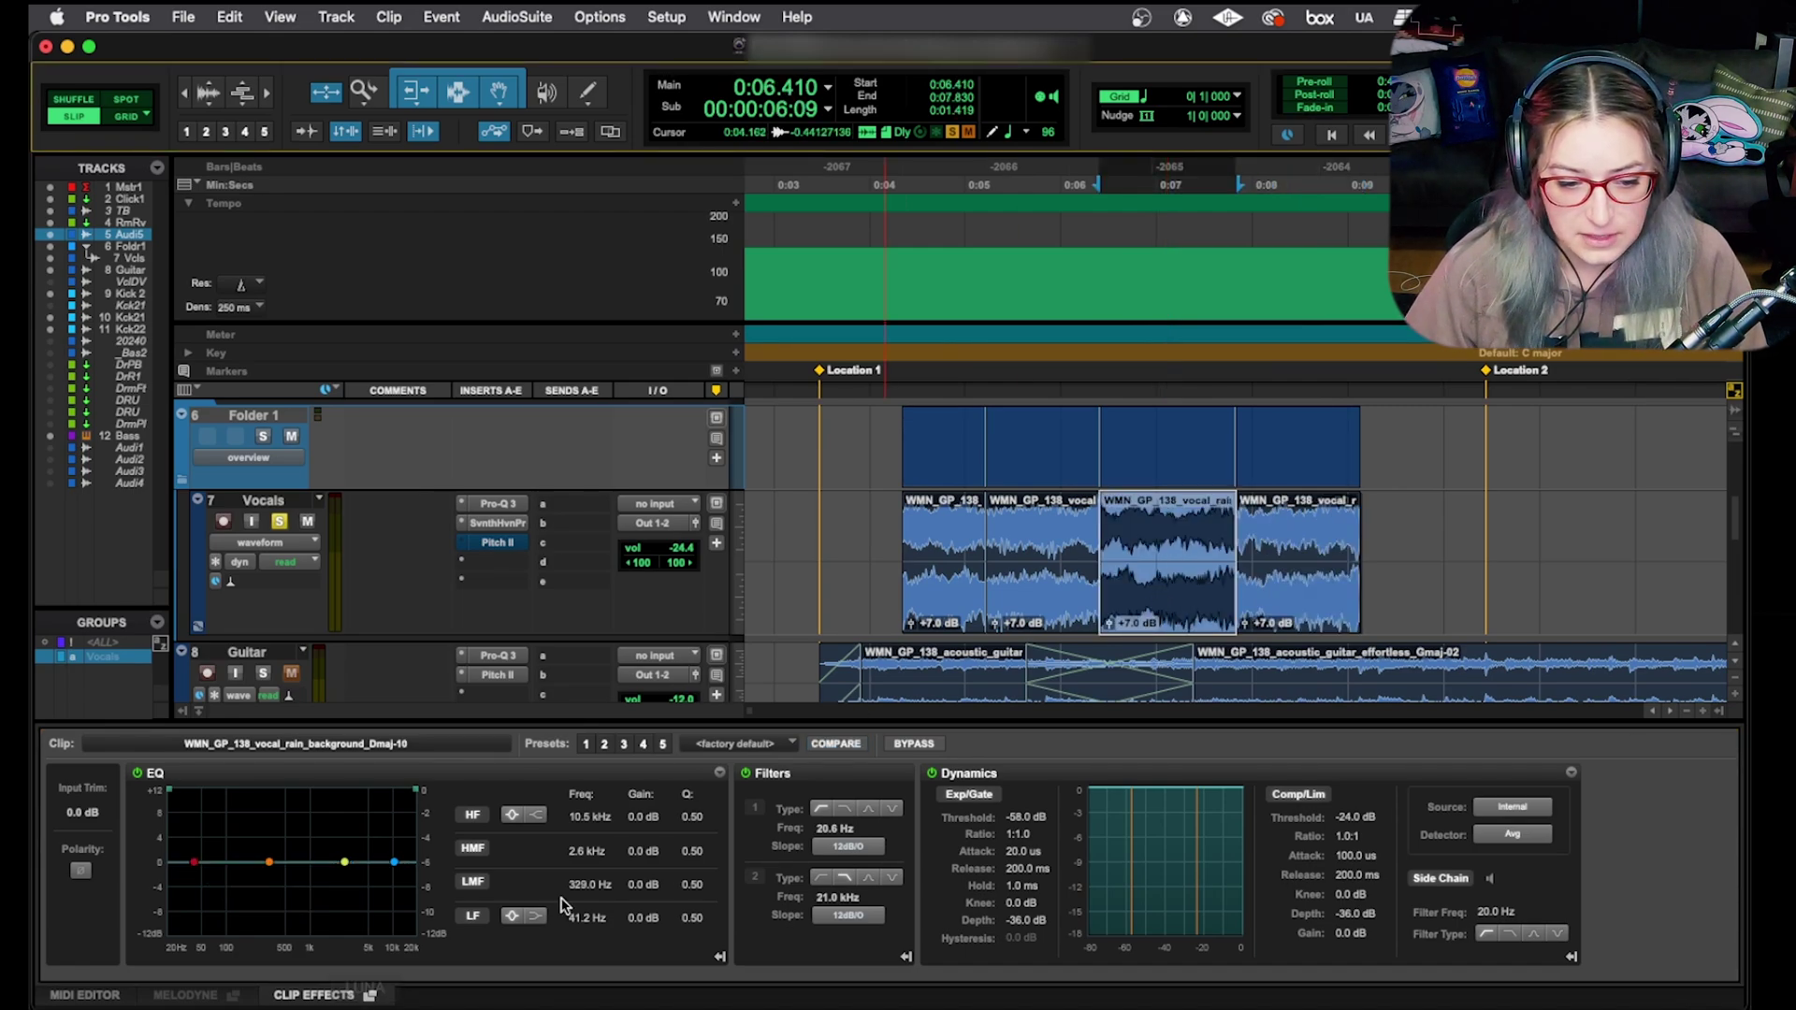
left_click_drag(341, 870, 348, 805)
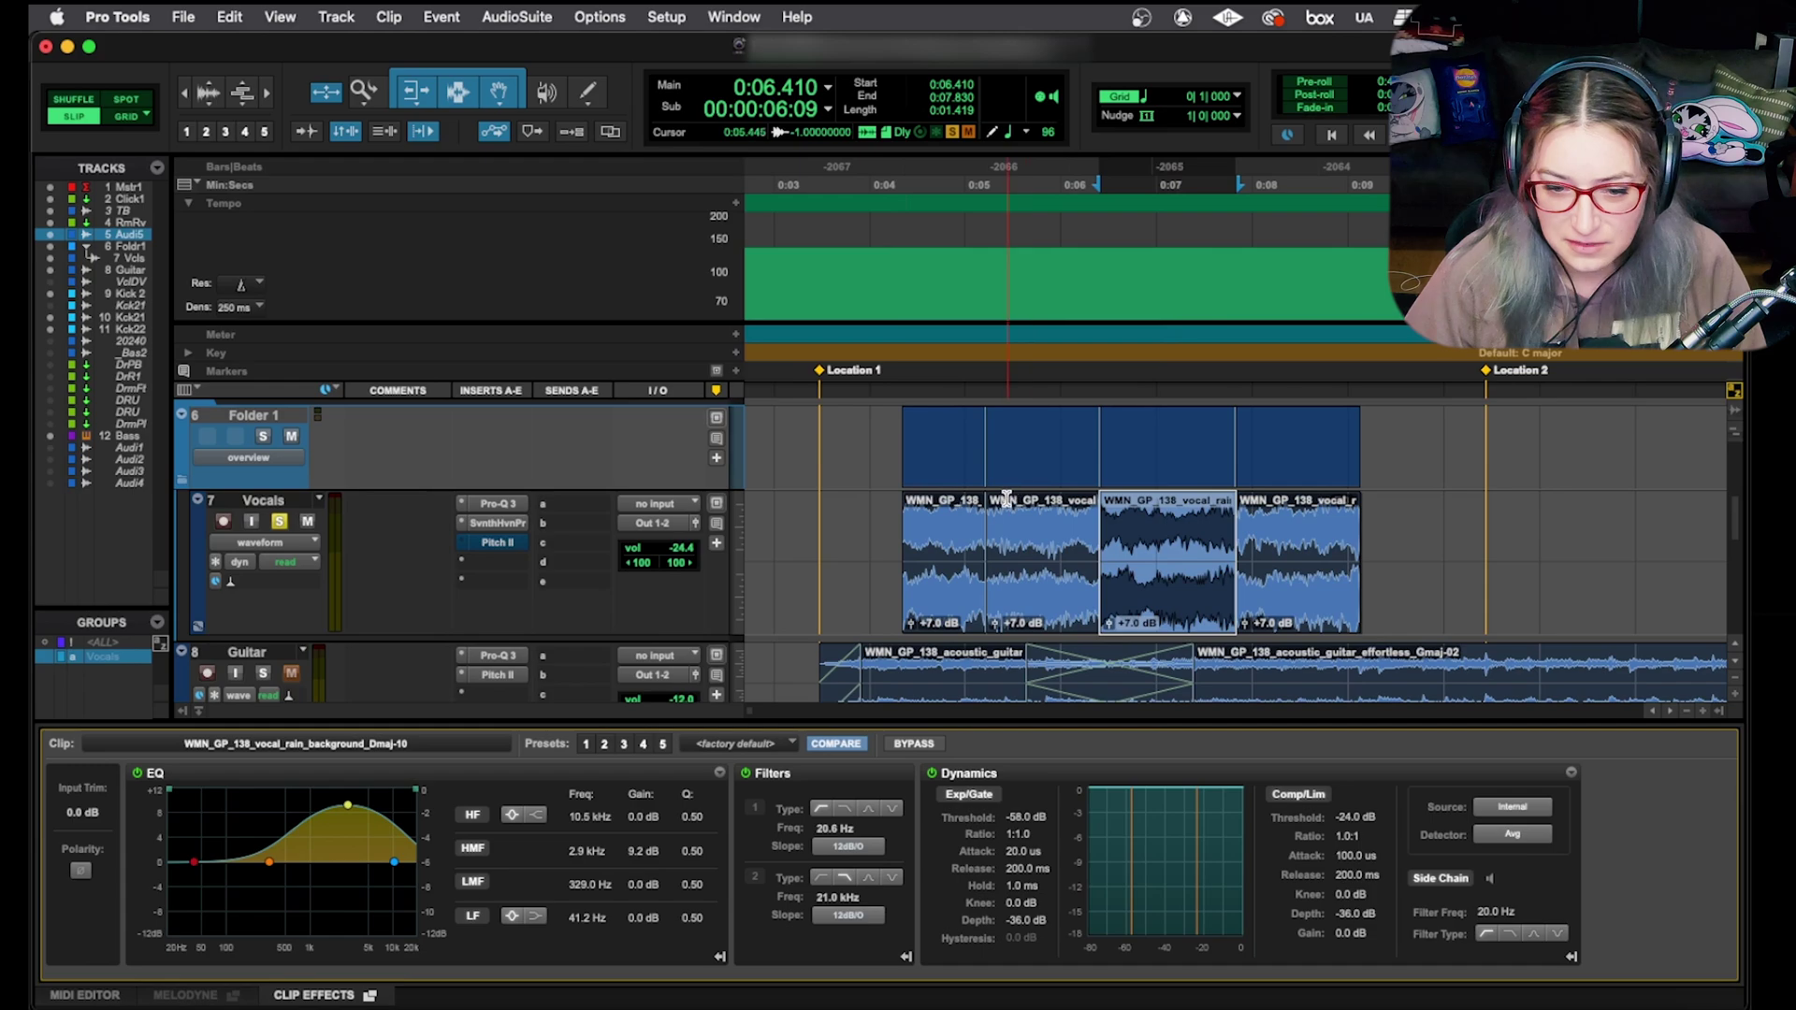
Step through the first, third, fourth and second vocal clips to compare their effect settings.
left_click(959, 605)
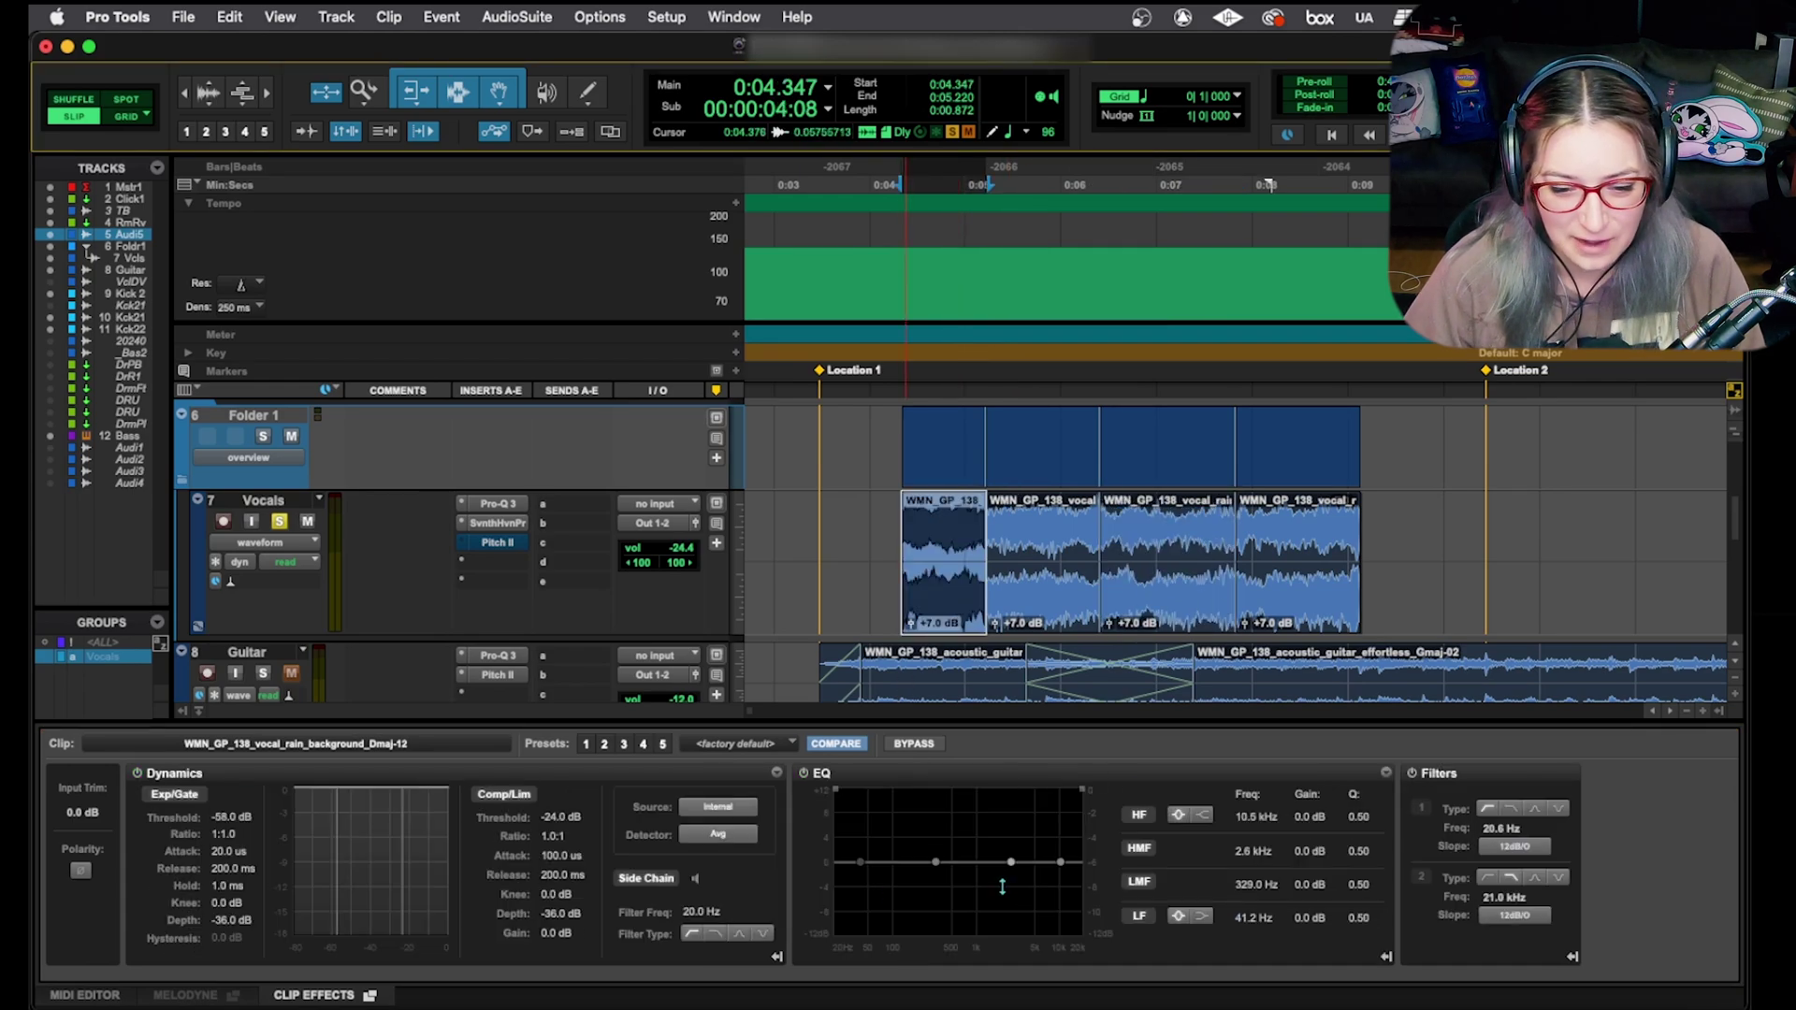
left_click(1149, 613)
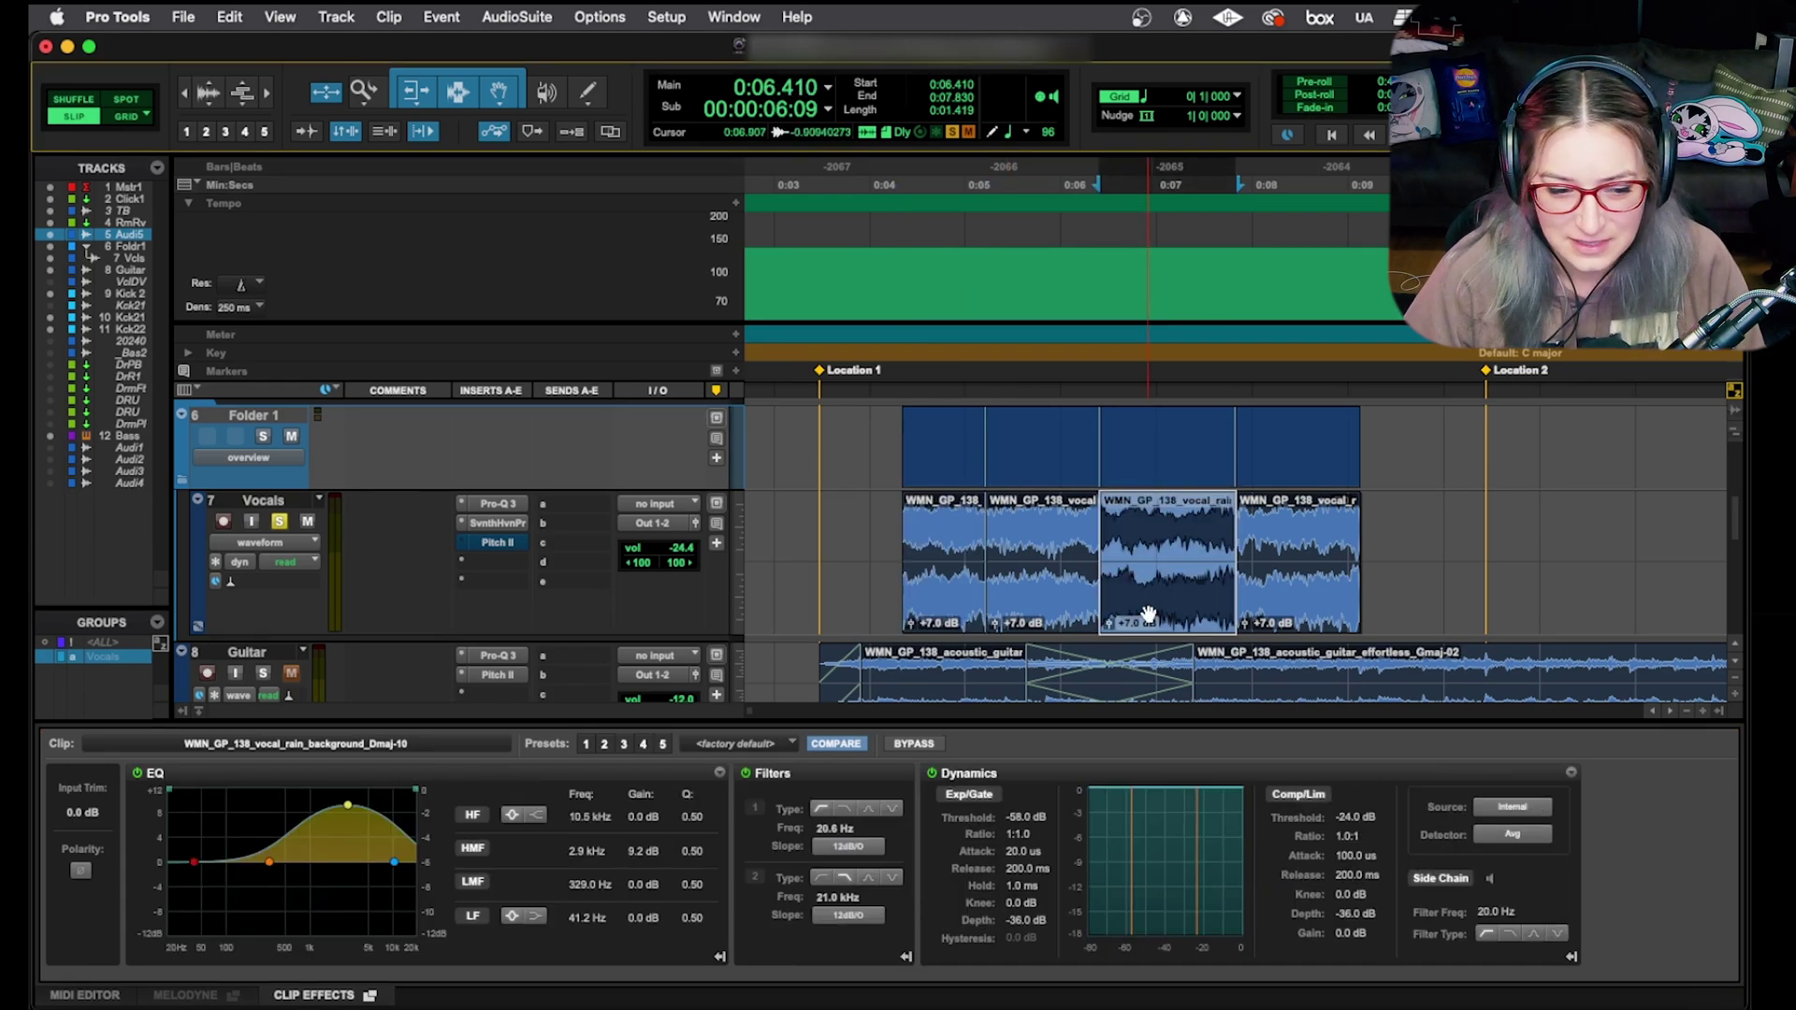
left_click(1303, 595)
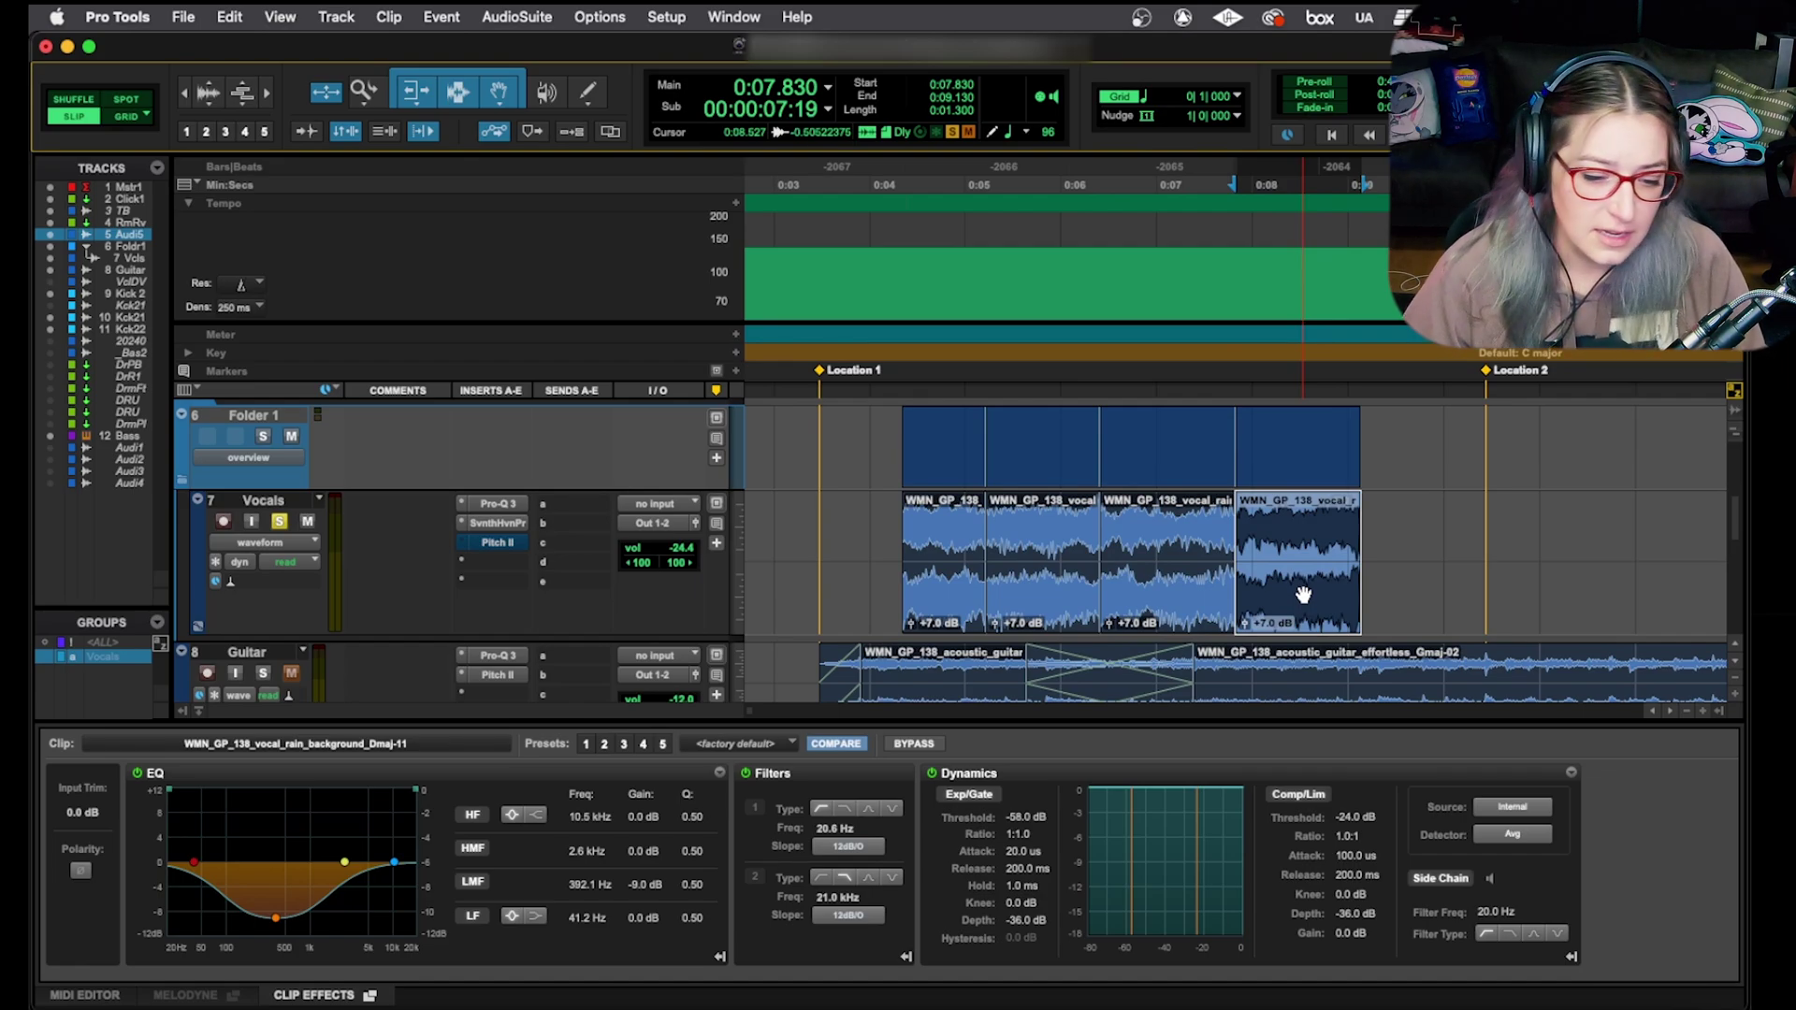
left_click(1198, 608)
left_click(1029, 599)
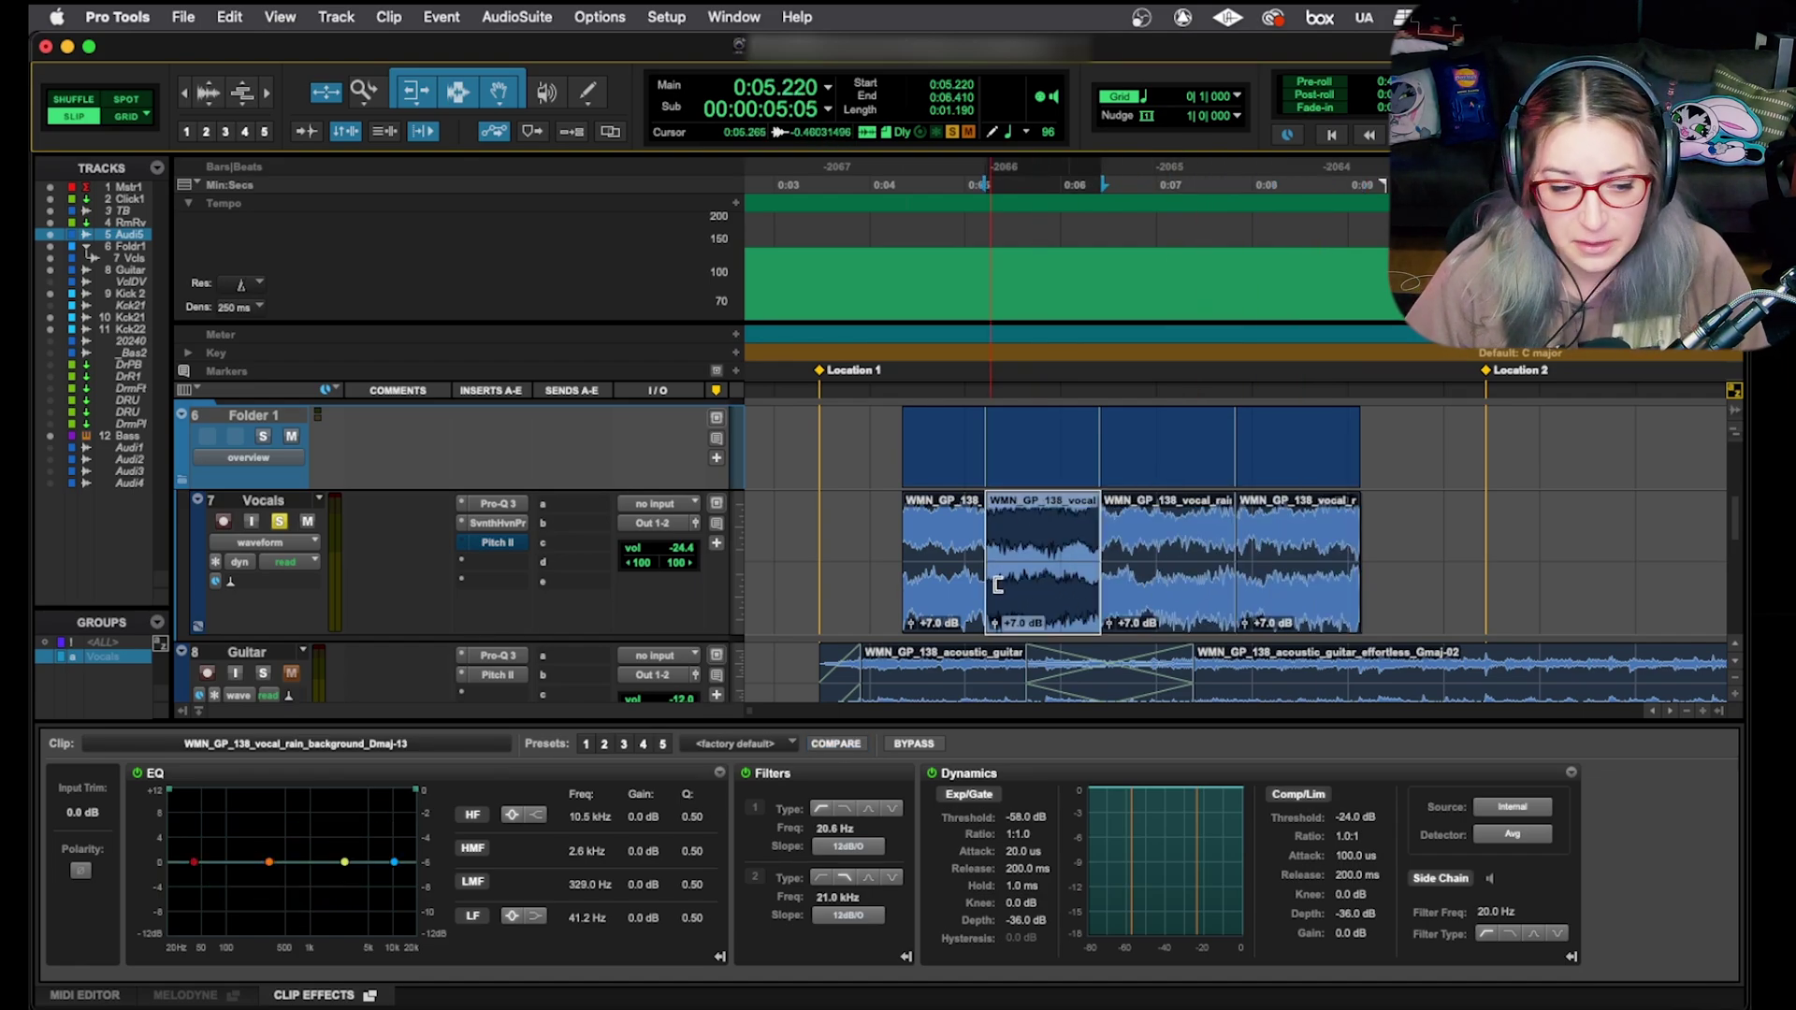
left_click(952, 597)
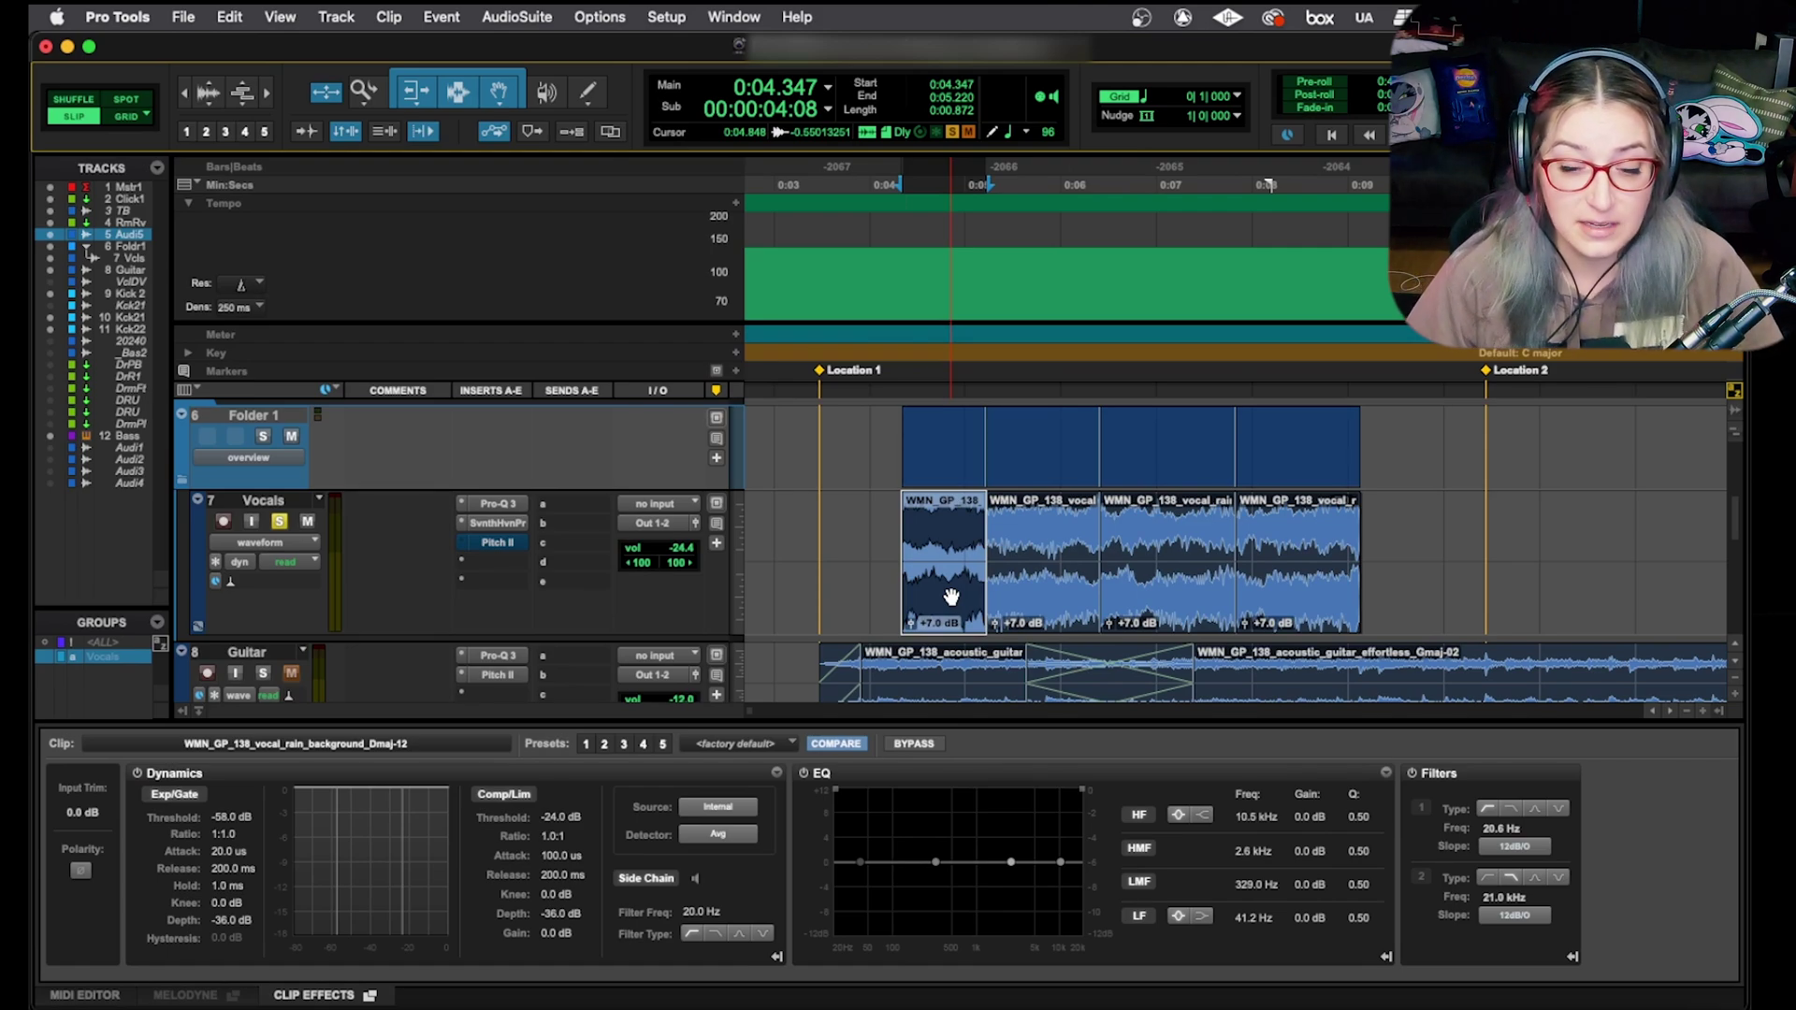
Compress the second vocal clip with a -43.4 dB threshold and 3.2:1 ratio.
left_click(1062, 587)
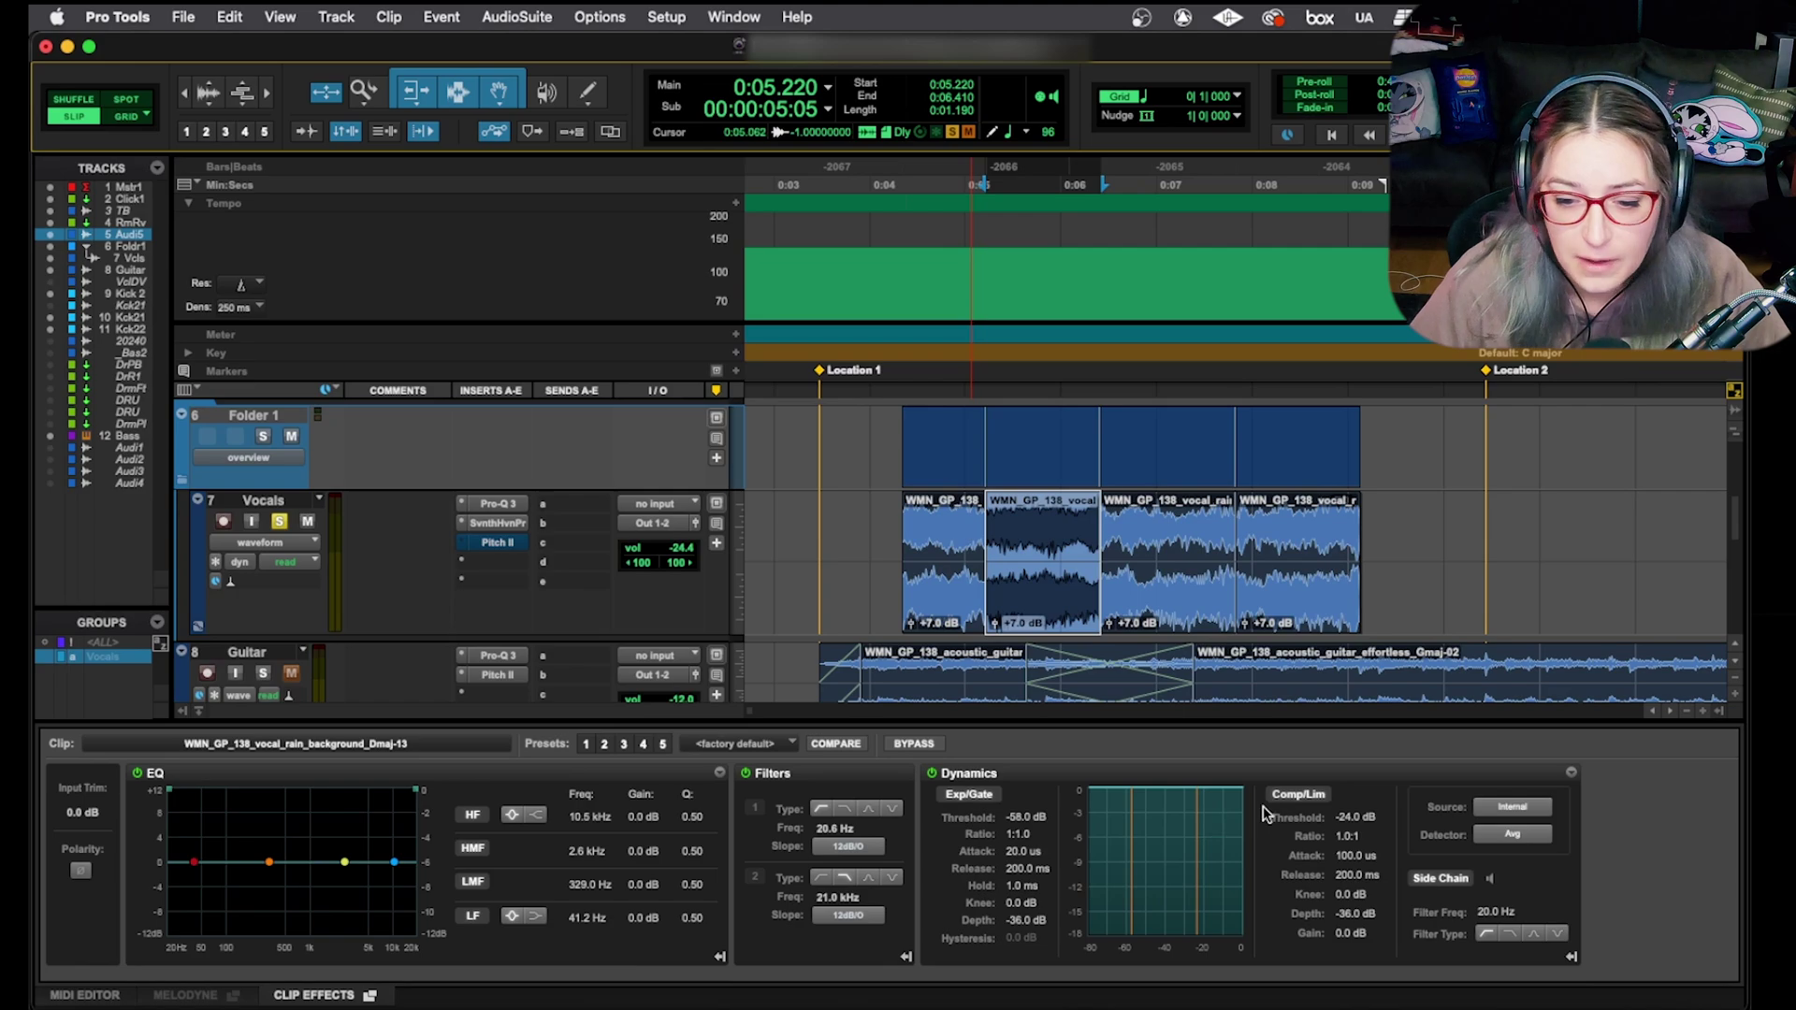
left_click_drag(1352, 819, 1333, 863)
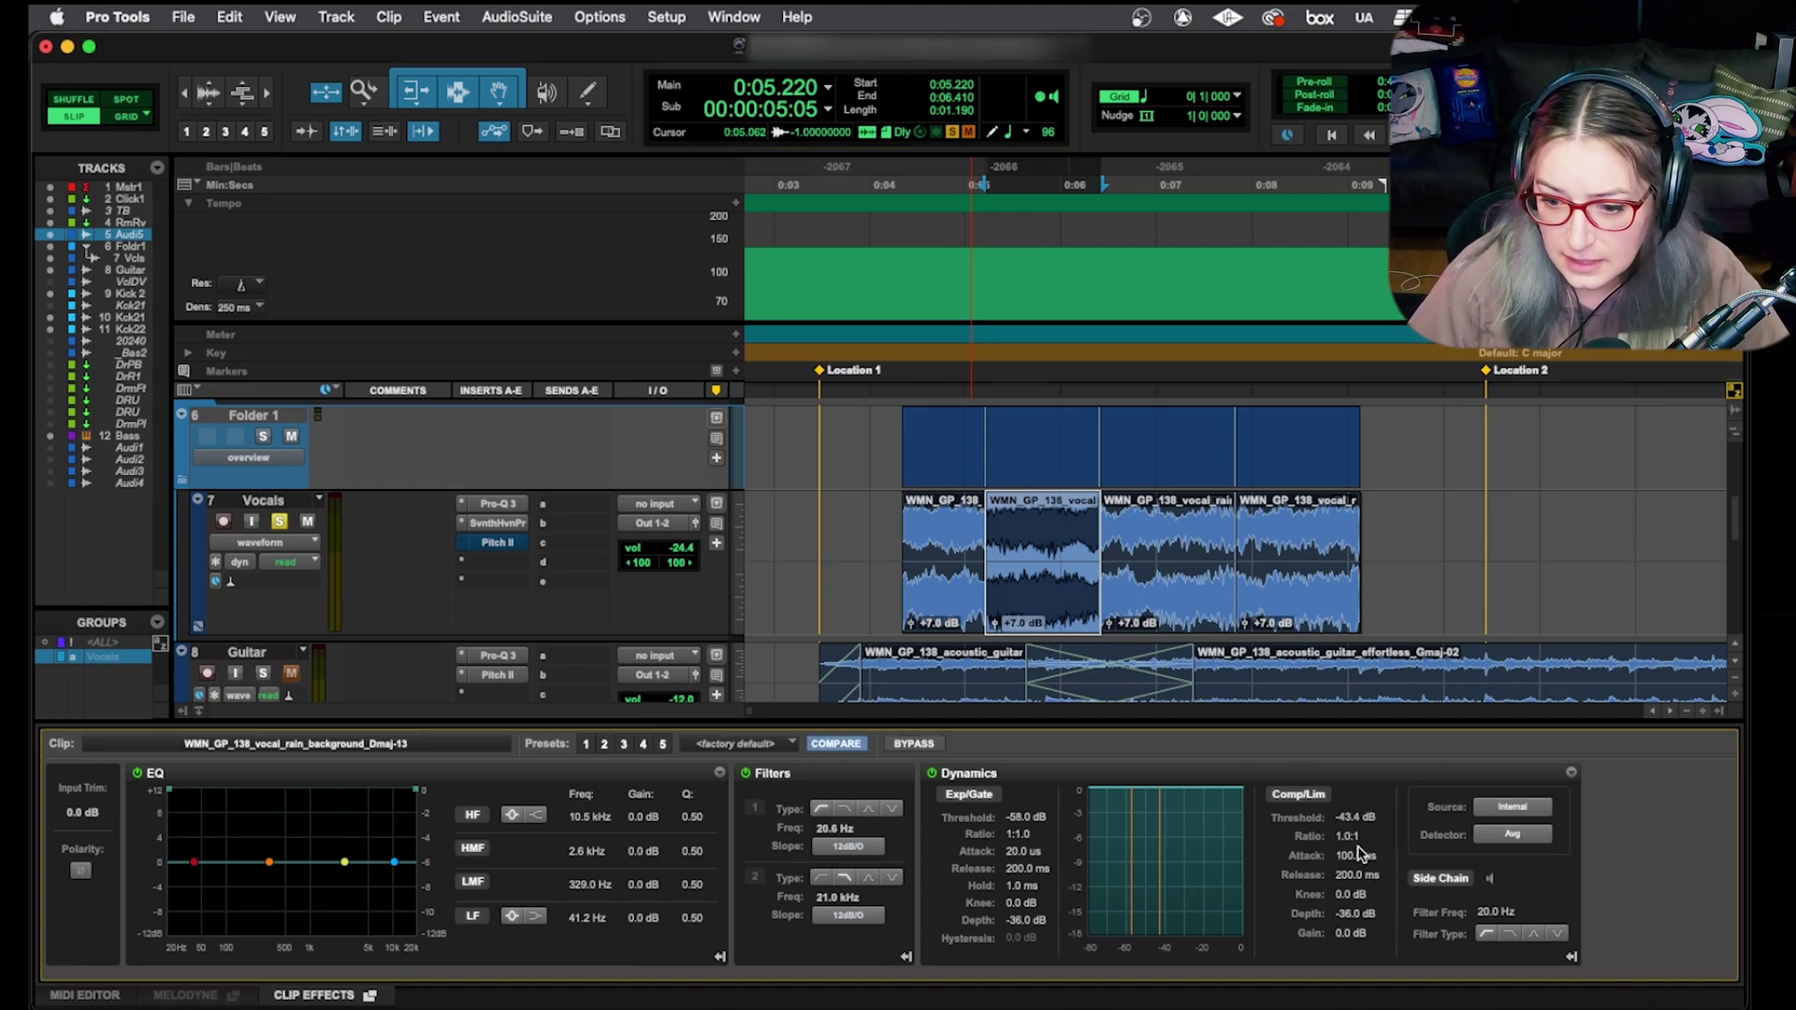
left_click_drag(1350, 842, 1321, 758)
Switch between the second, third and fourth vocal clips to compare their Clip Effects.
left_click(1165, 616)
left_click(1076, 613)
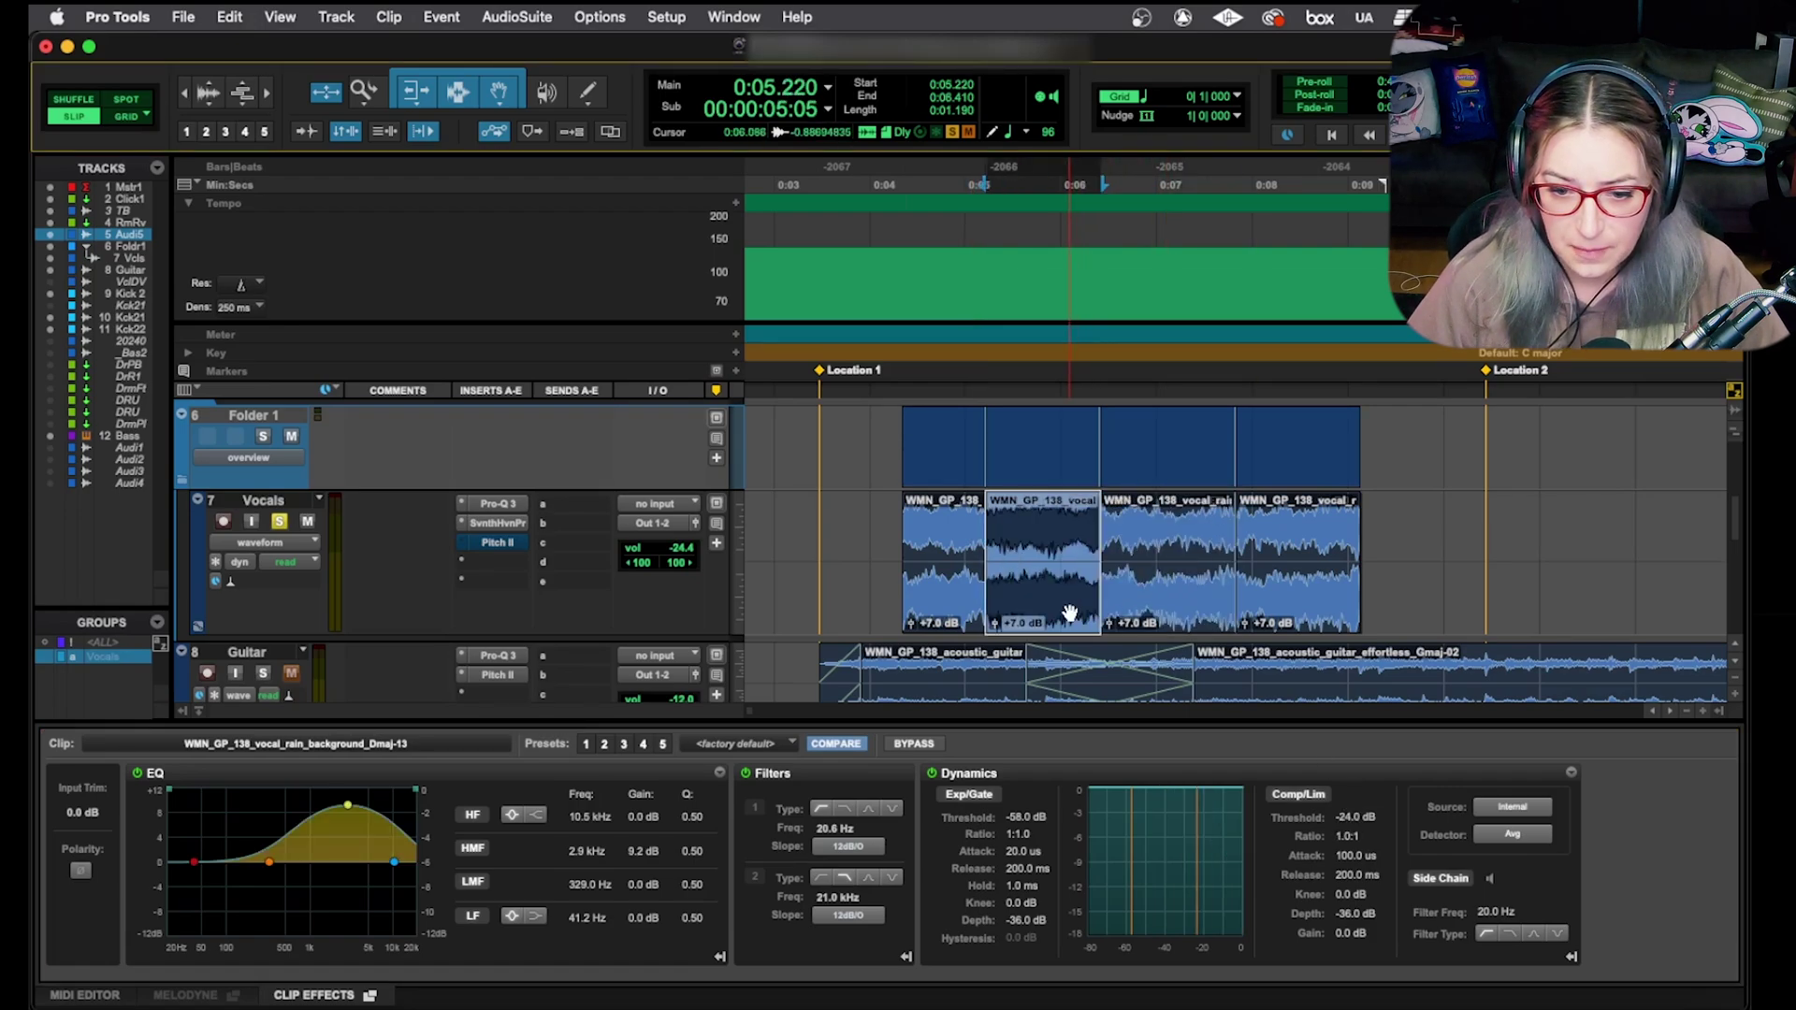
left_click(1170, 599)
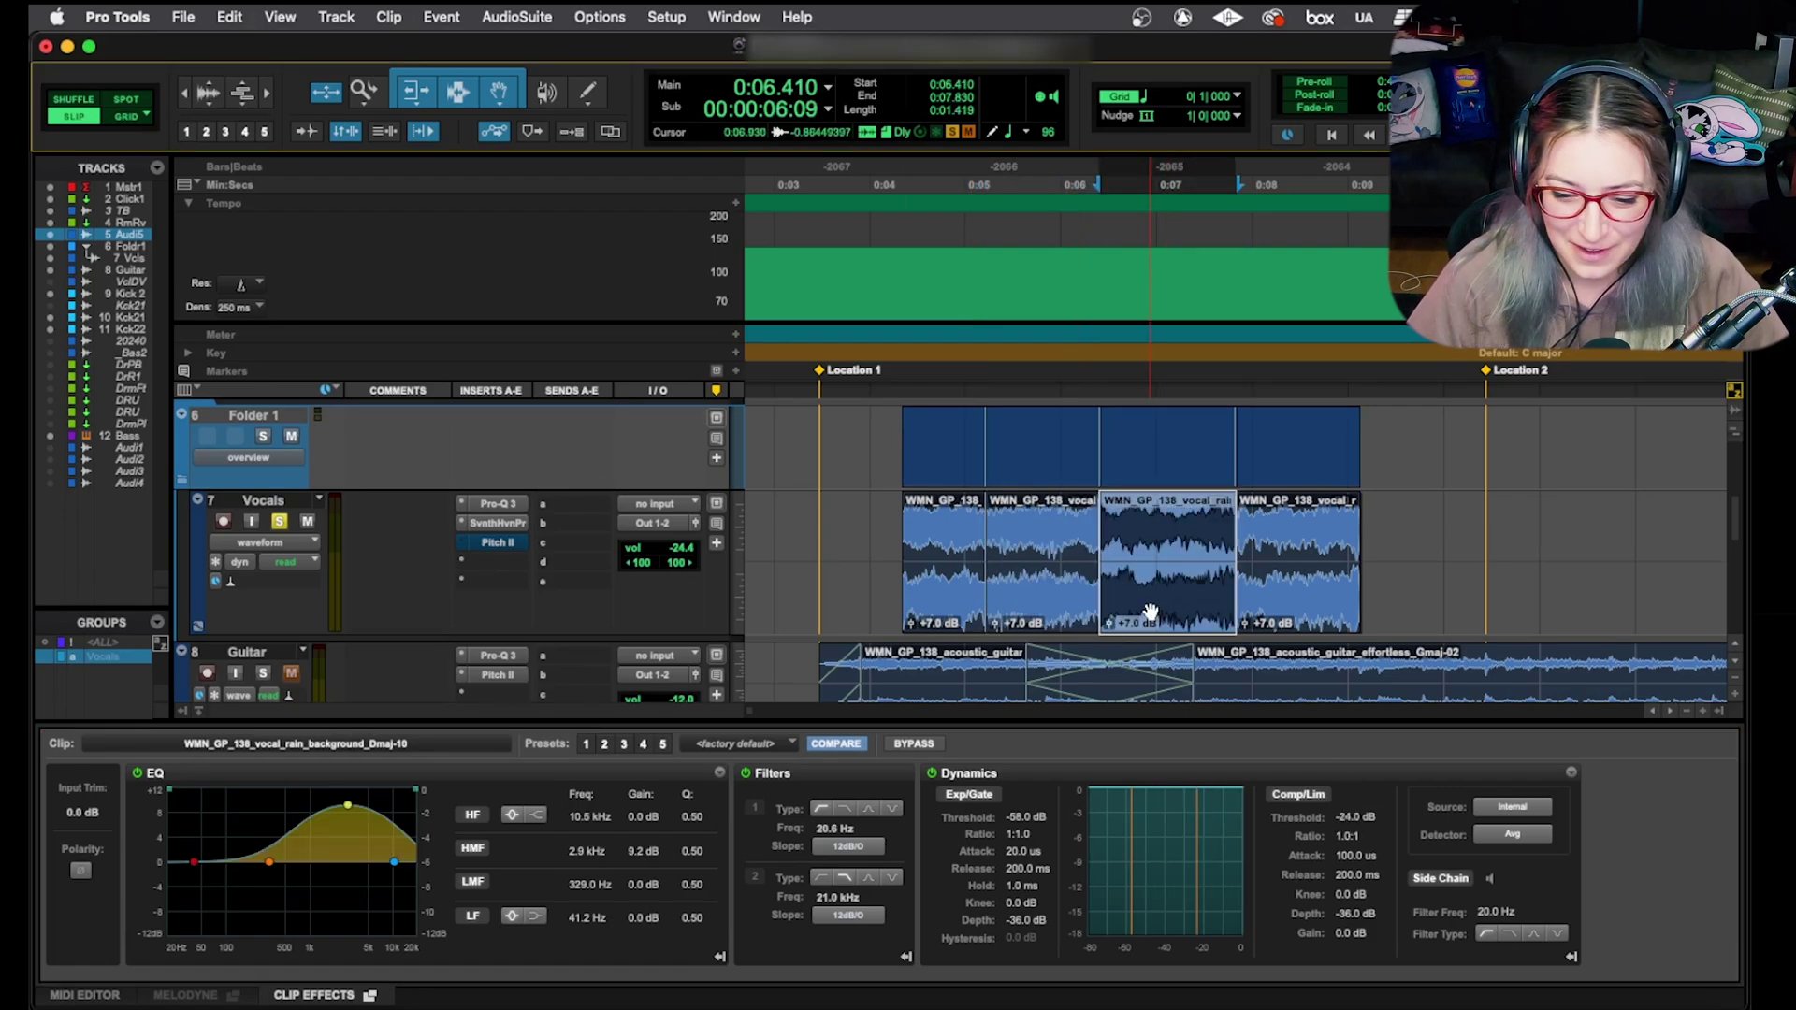
left_click(1031, 617)
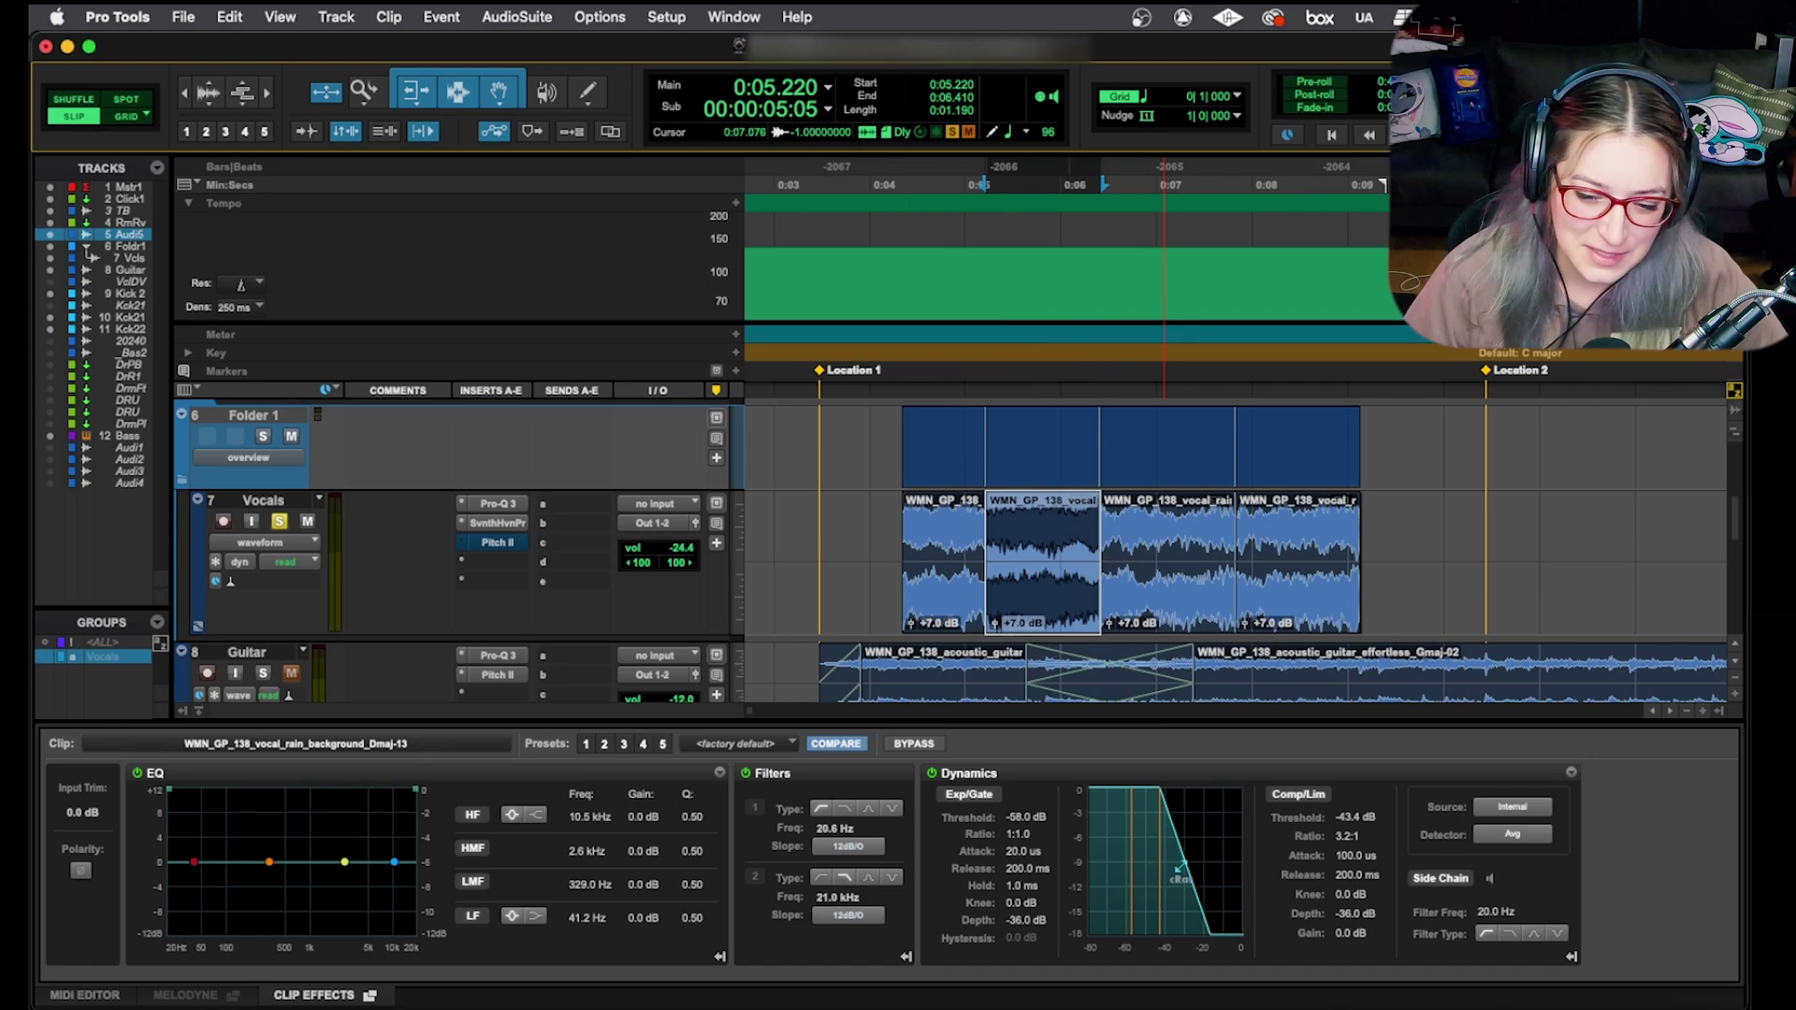
left_click(1165, 608)
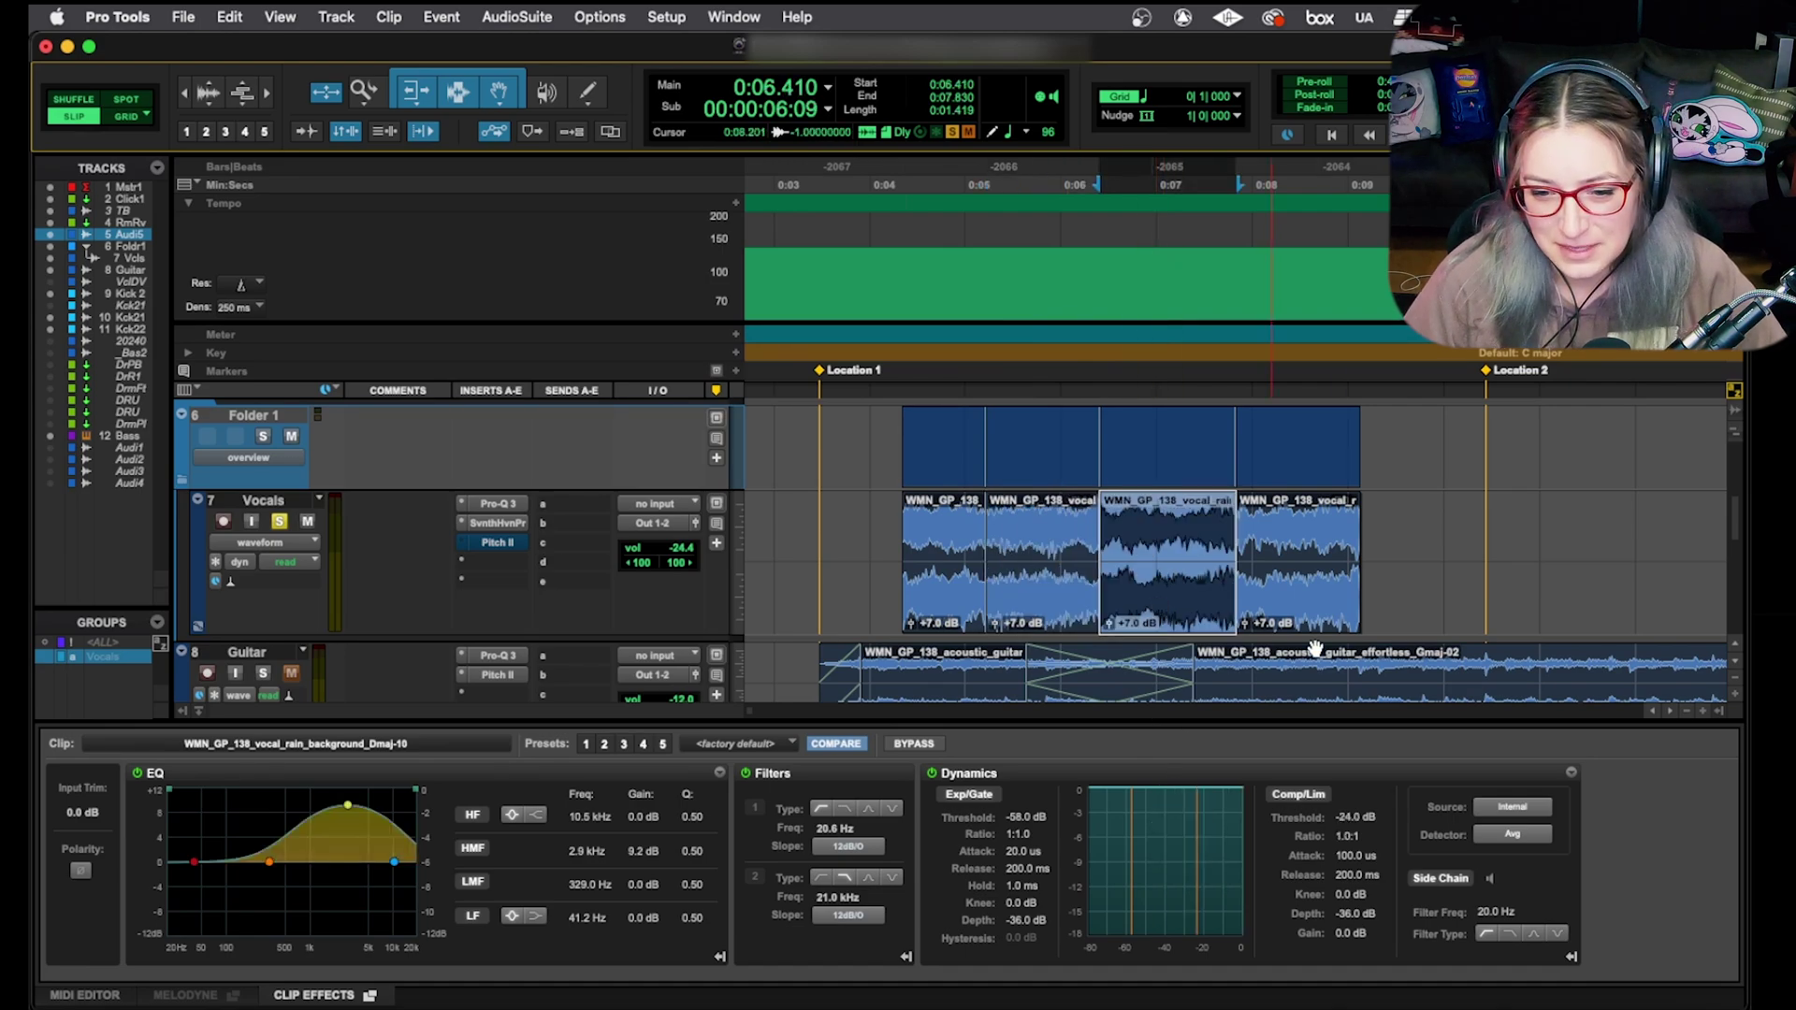
left_click(1307, 595)
left_click(1033, 613)
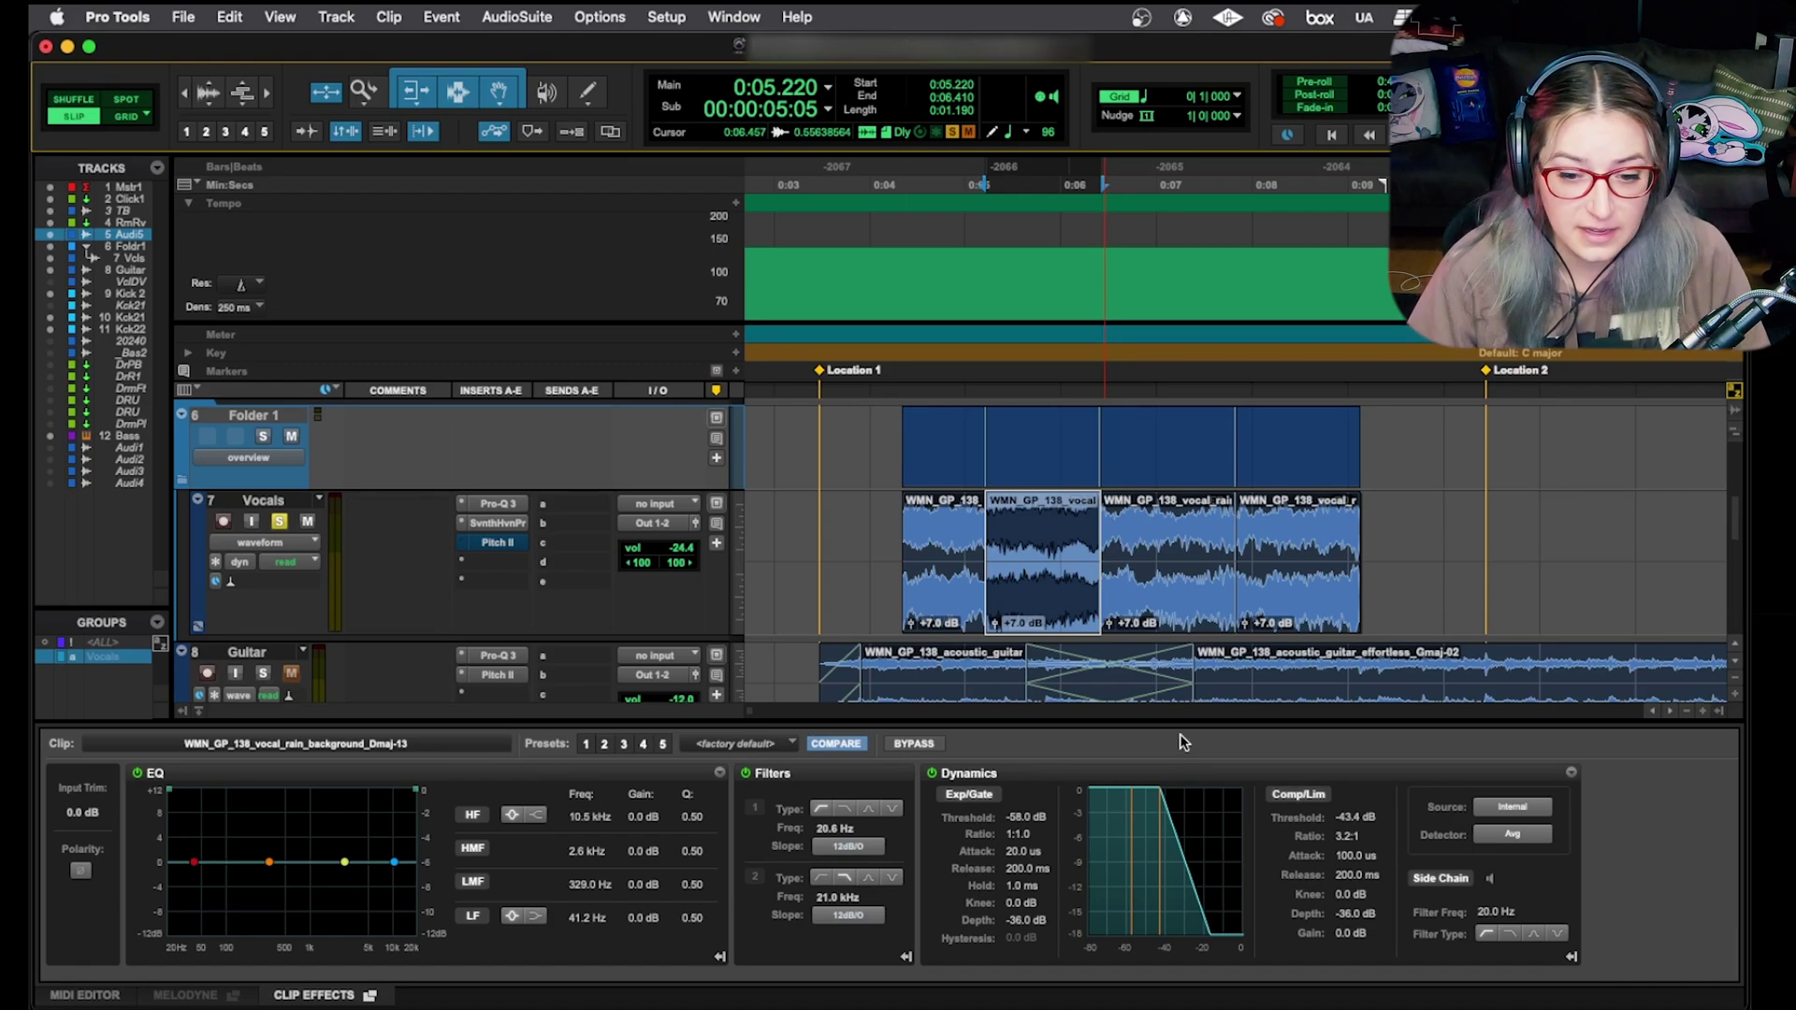
Deselect the clips, move the insertion point earlier, then select the second vocal clip.
left_click(1069, 561)
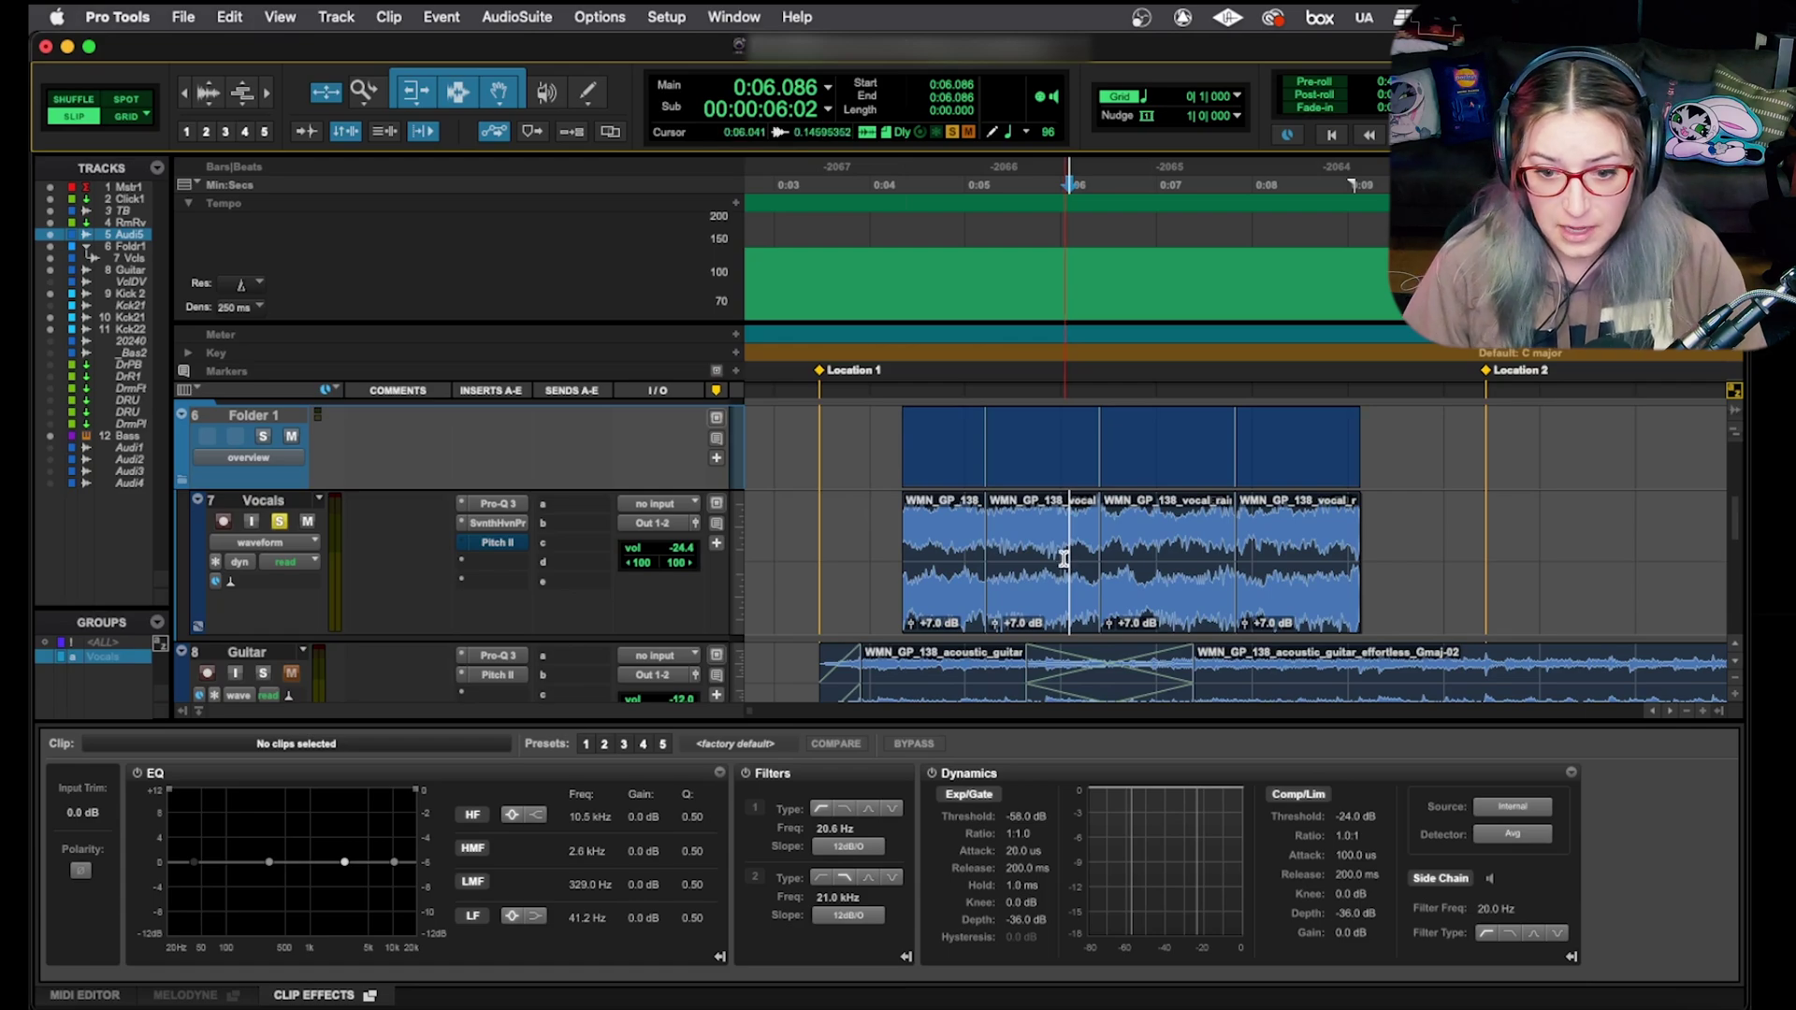
left_click(833, 547)
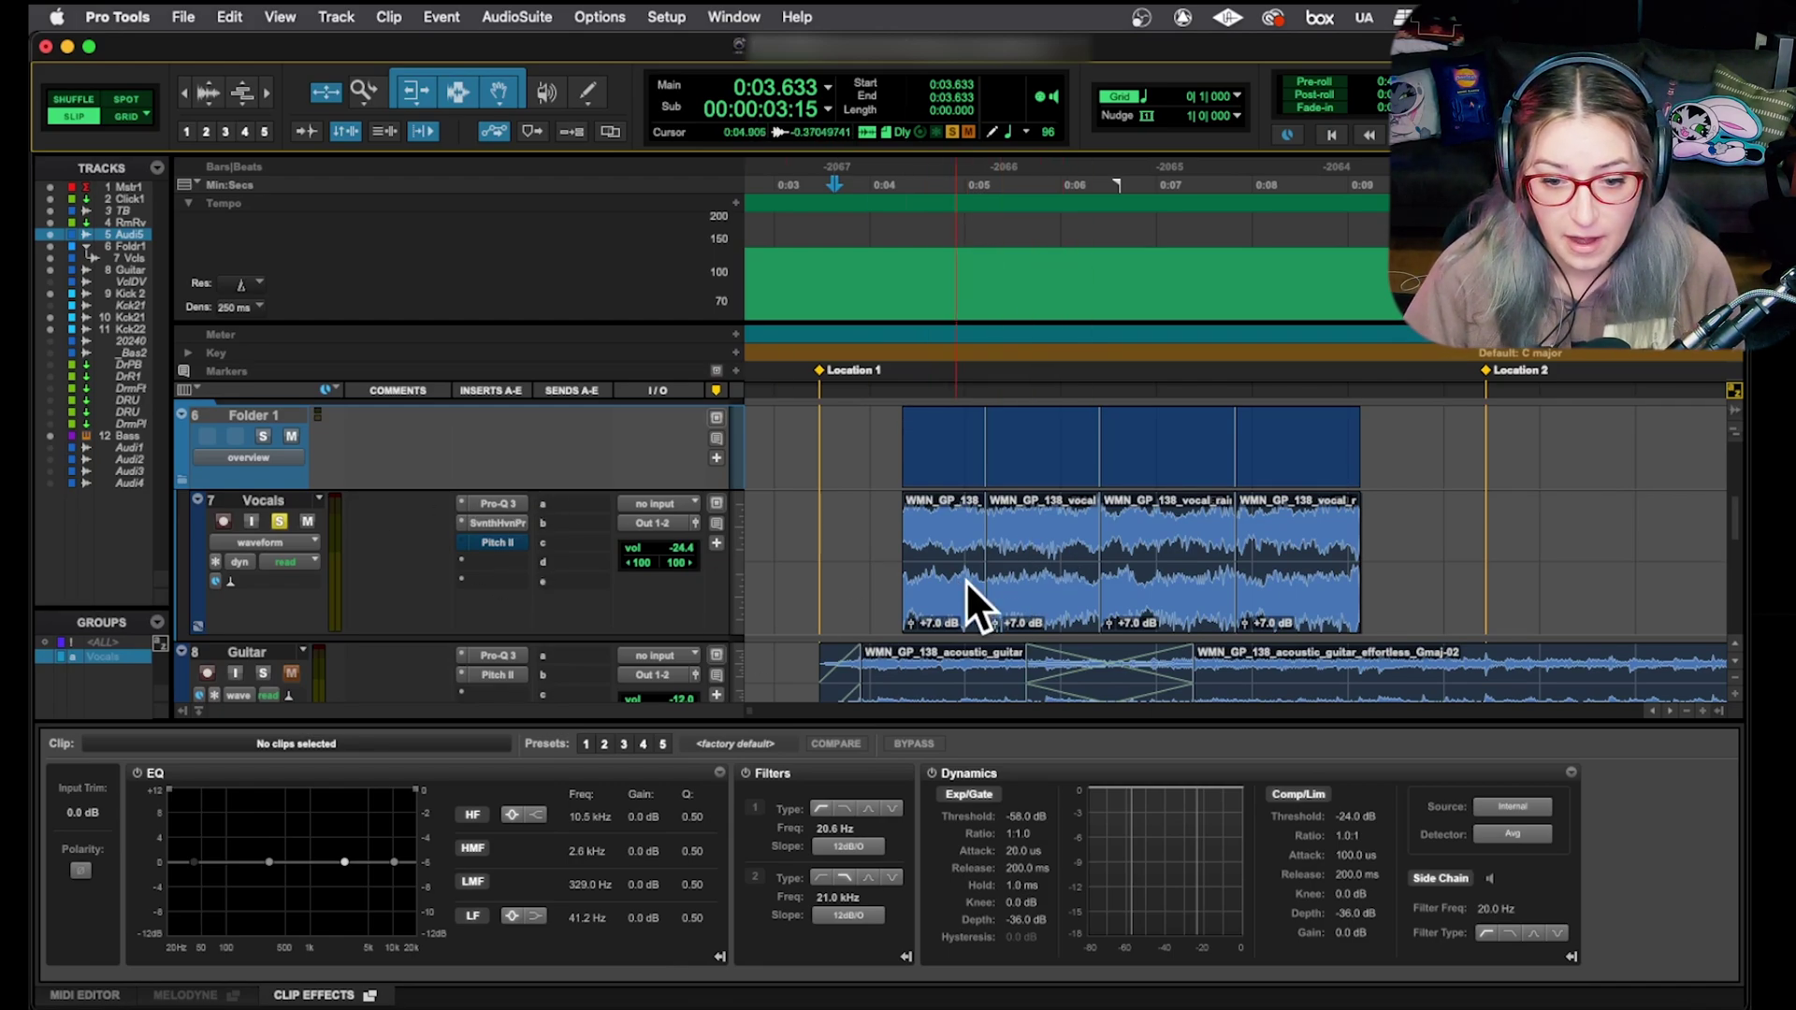
left_click(1045, 597)
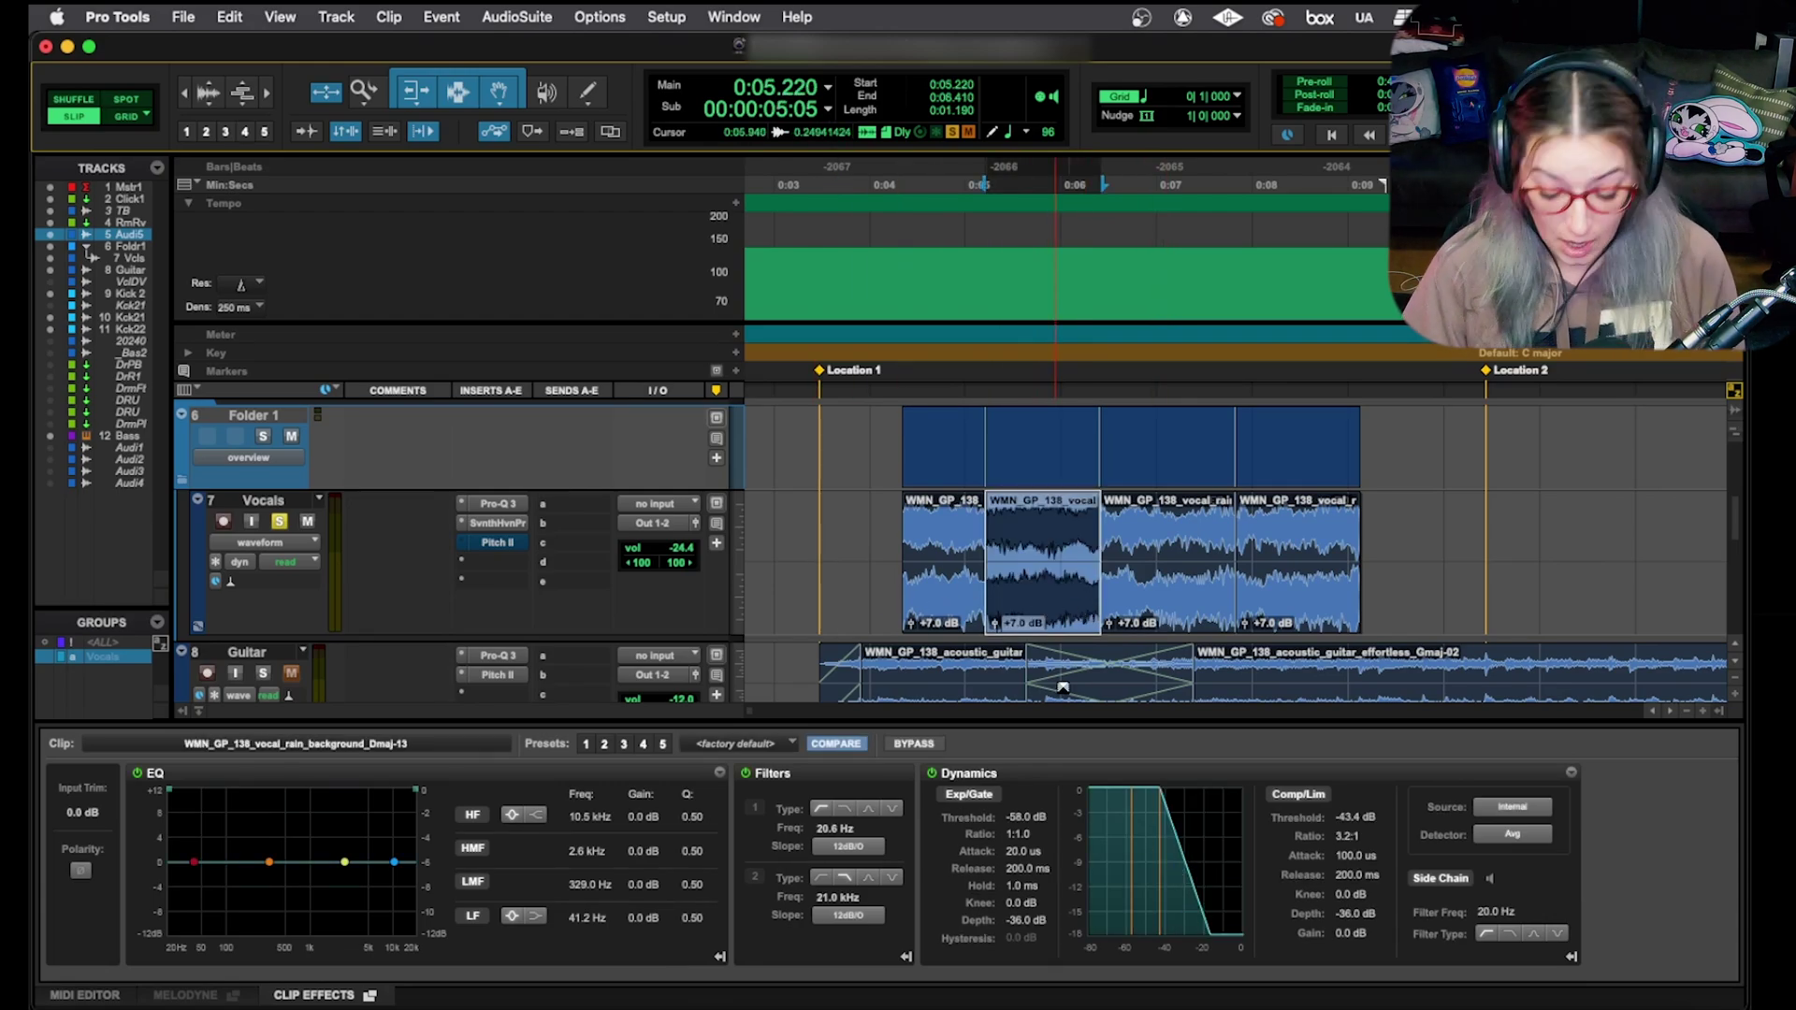
Zoom in on Dmaj-13, boost its high-mid EQ 8.3 dB at 2.6 kHz, then bypass the EQ.
key("super+bracketright")
key("super+bracketright")
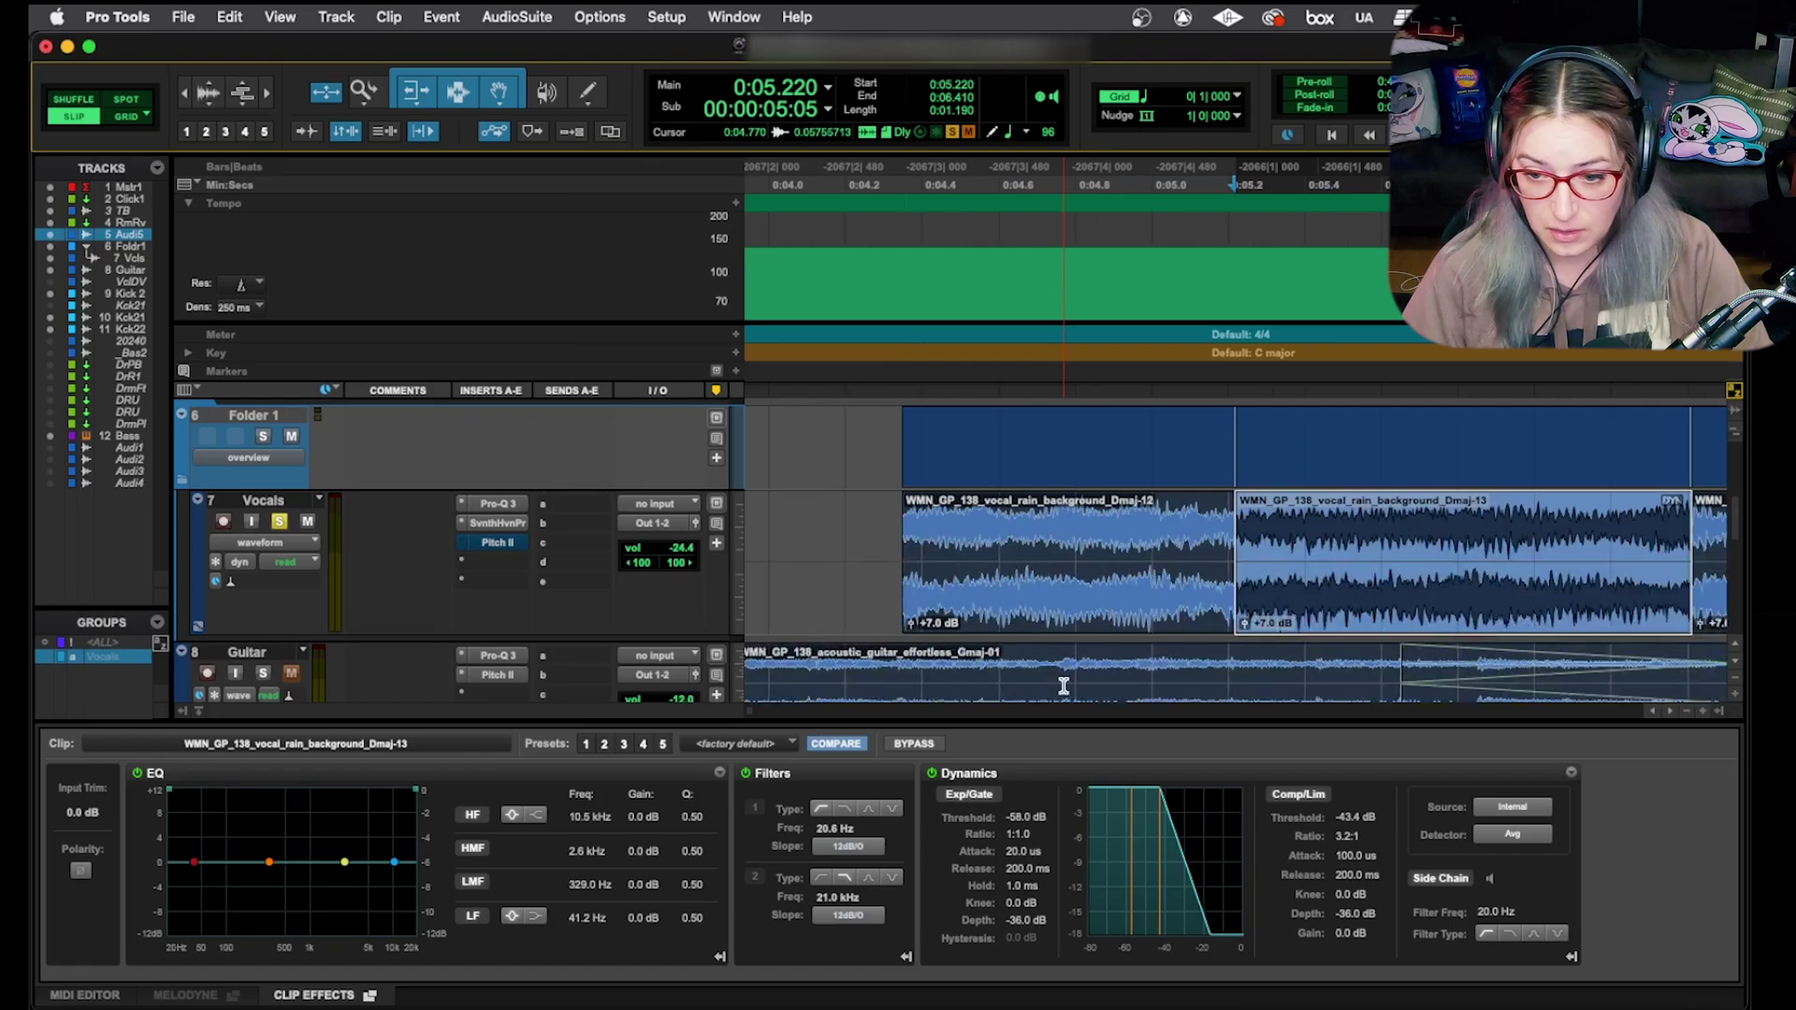
key("super+bracketright")
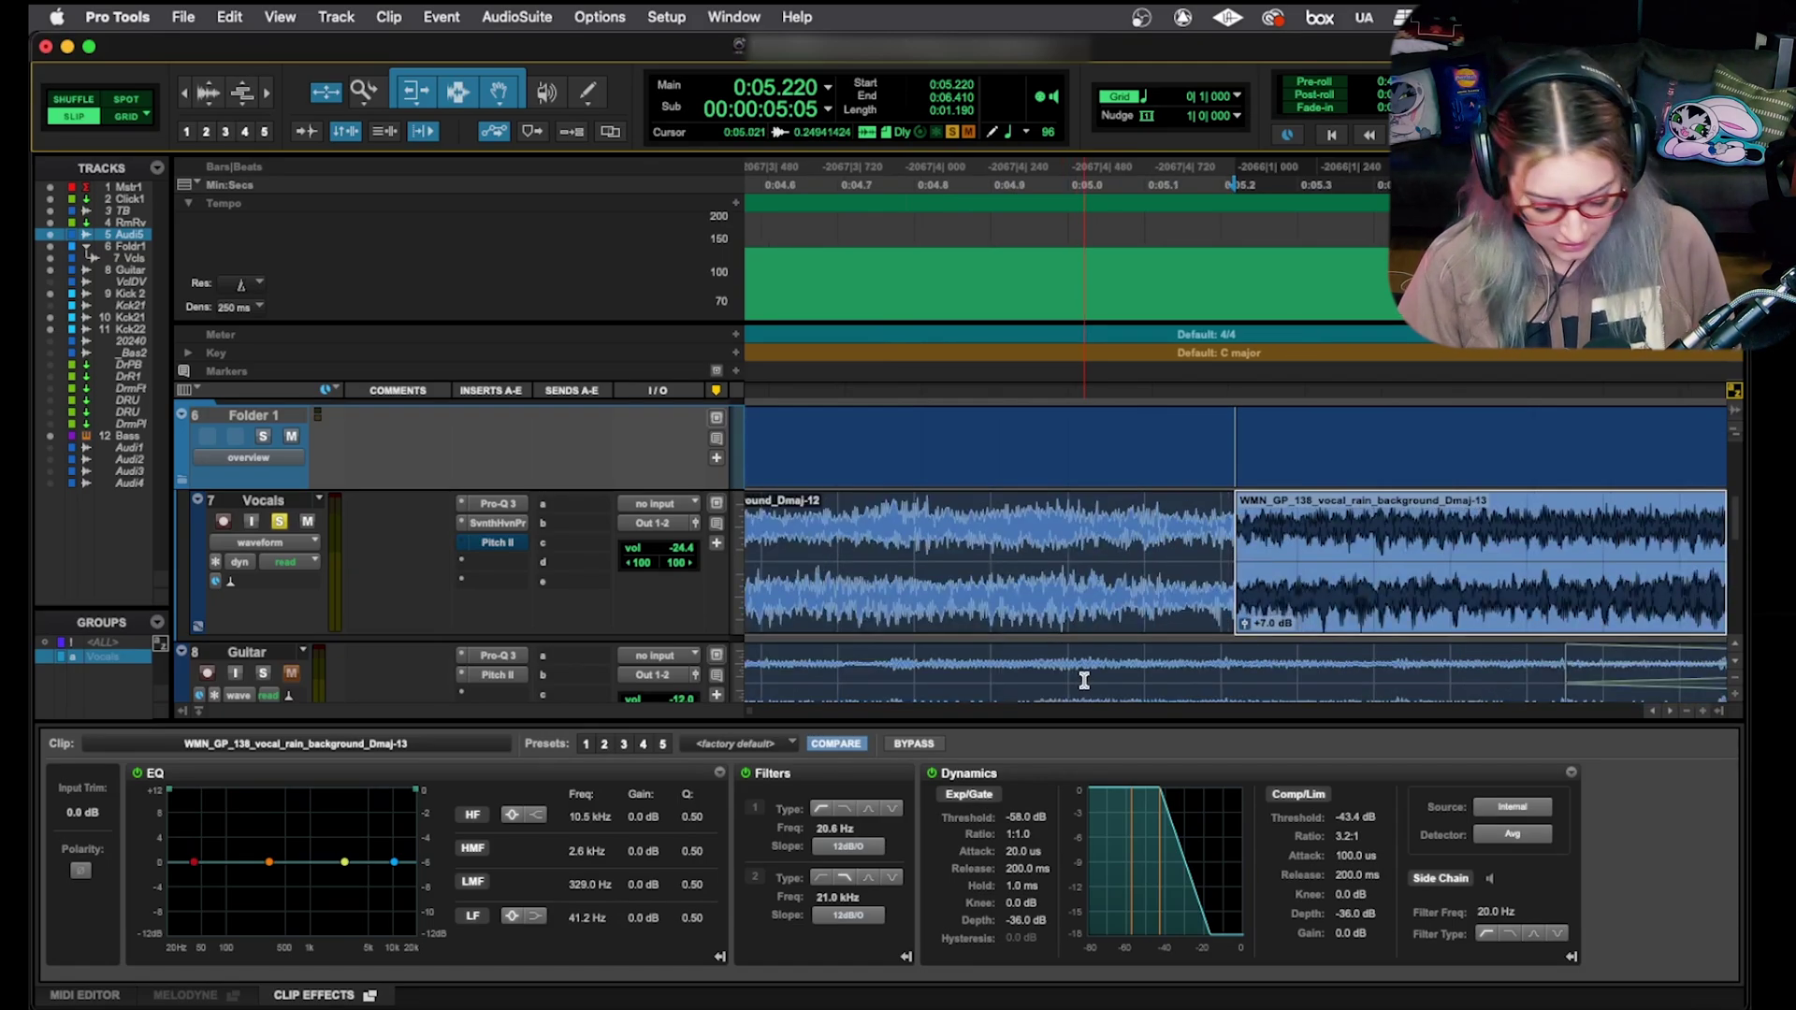
scroll(1085, 680, "right", 10)
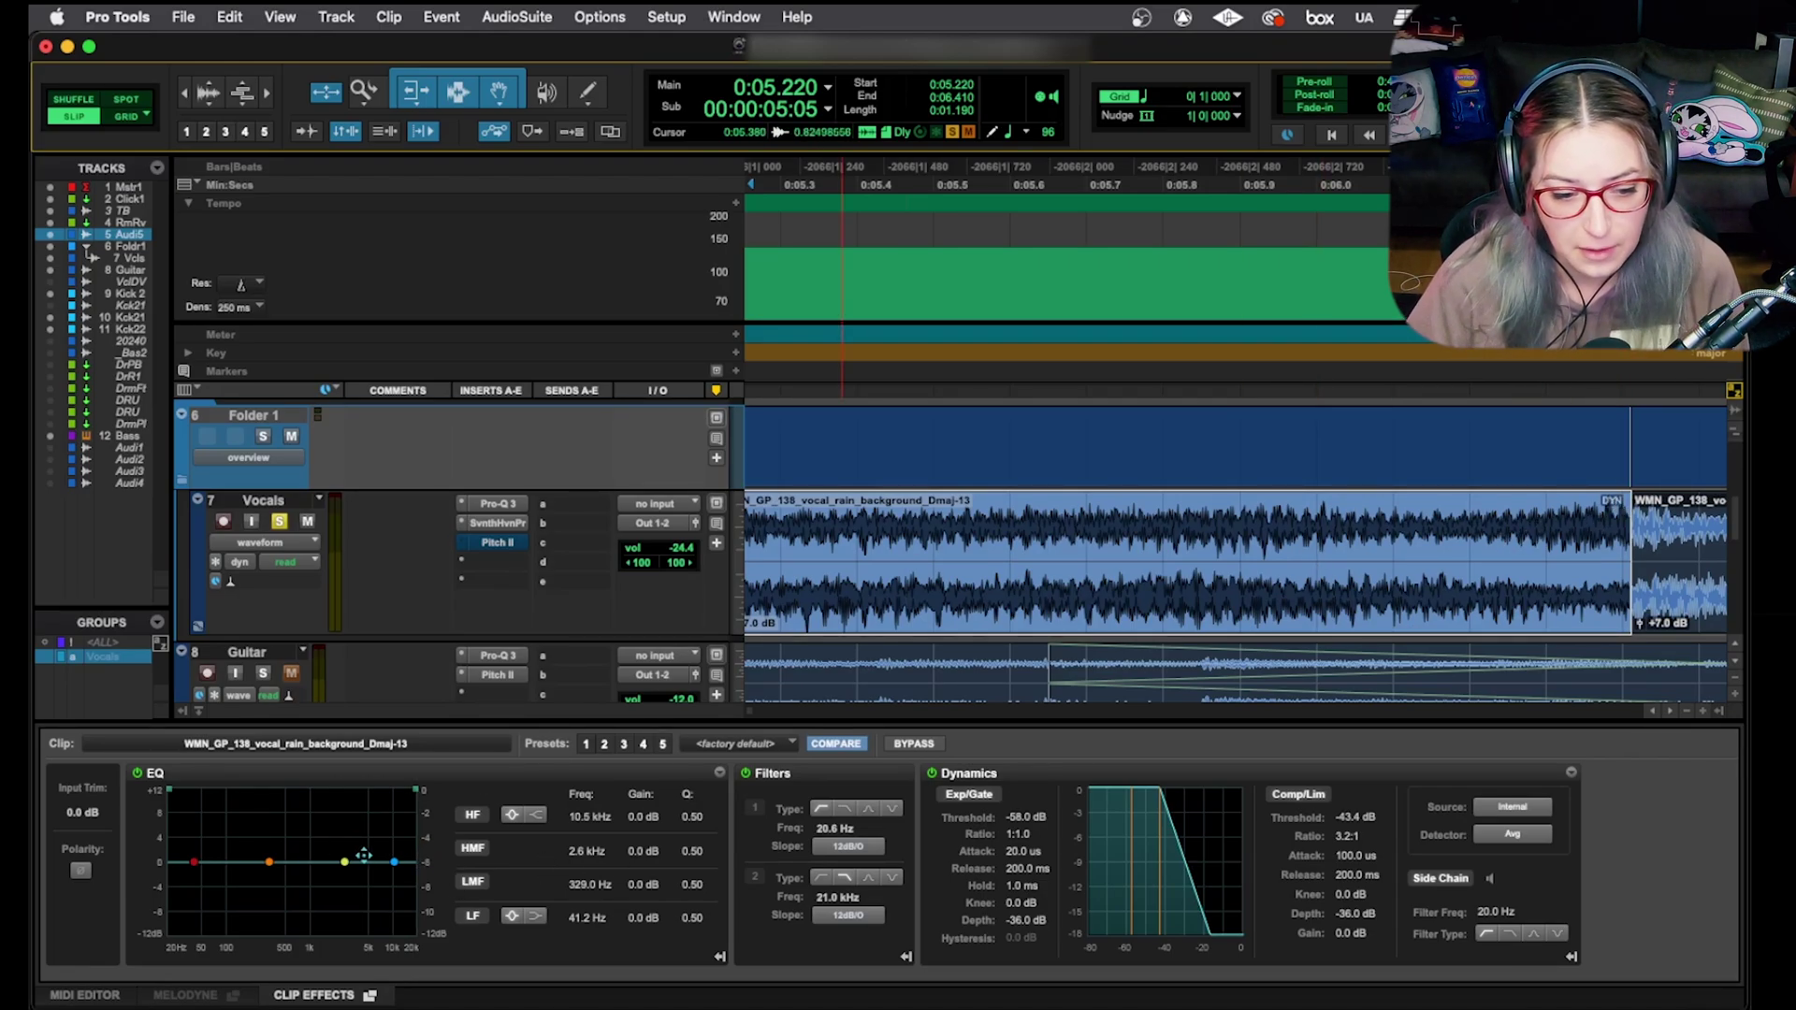
left_click_drag(341, 863, 342, 816)
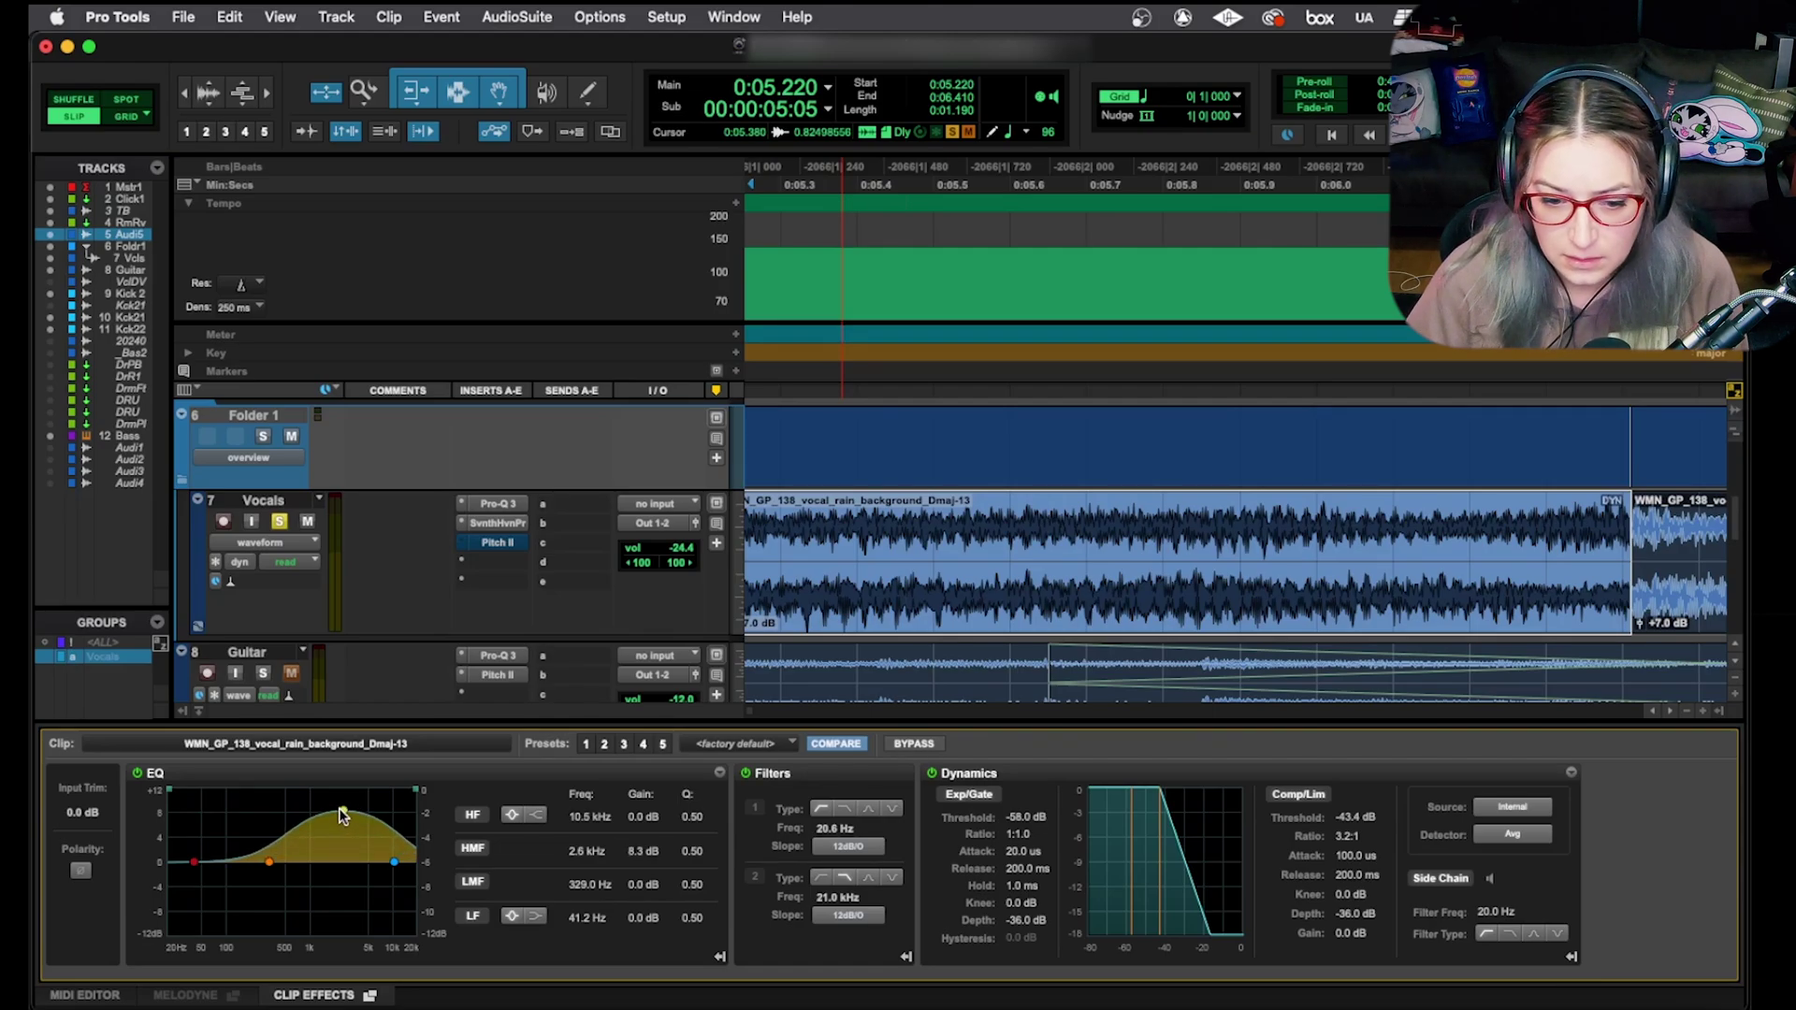
scroll(1654, 507, "up", 2)
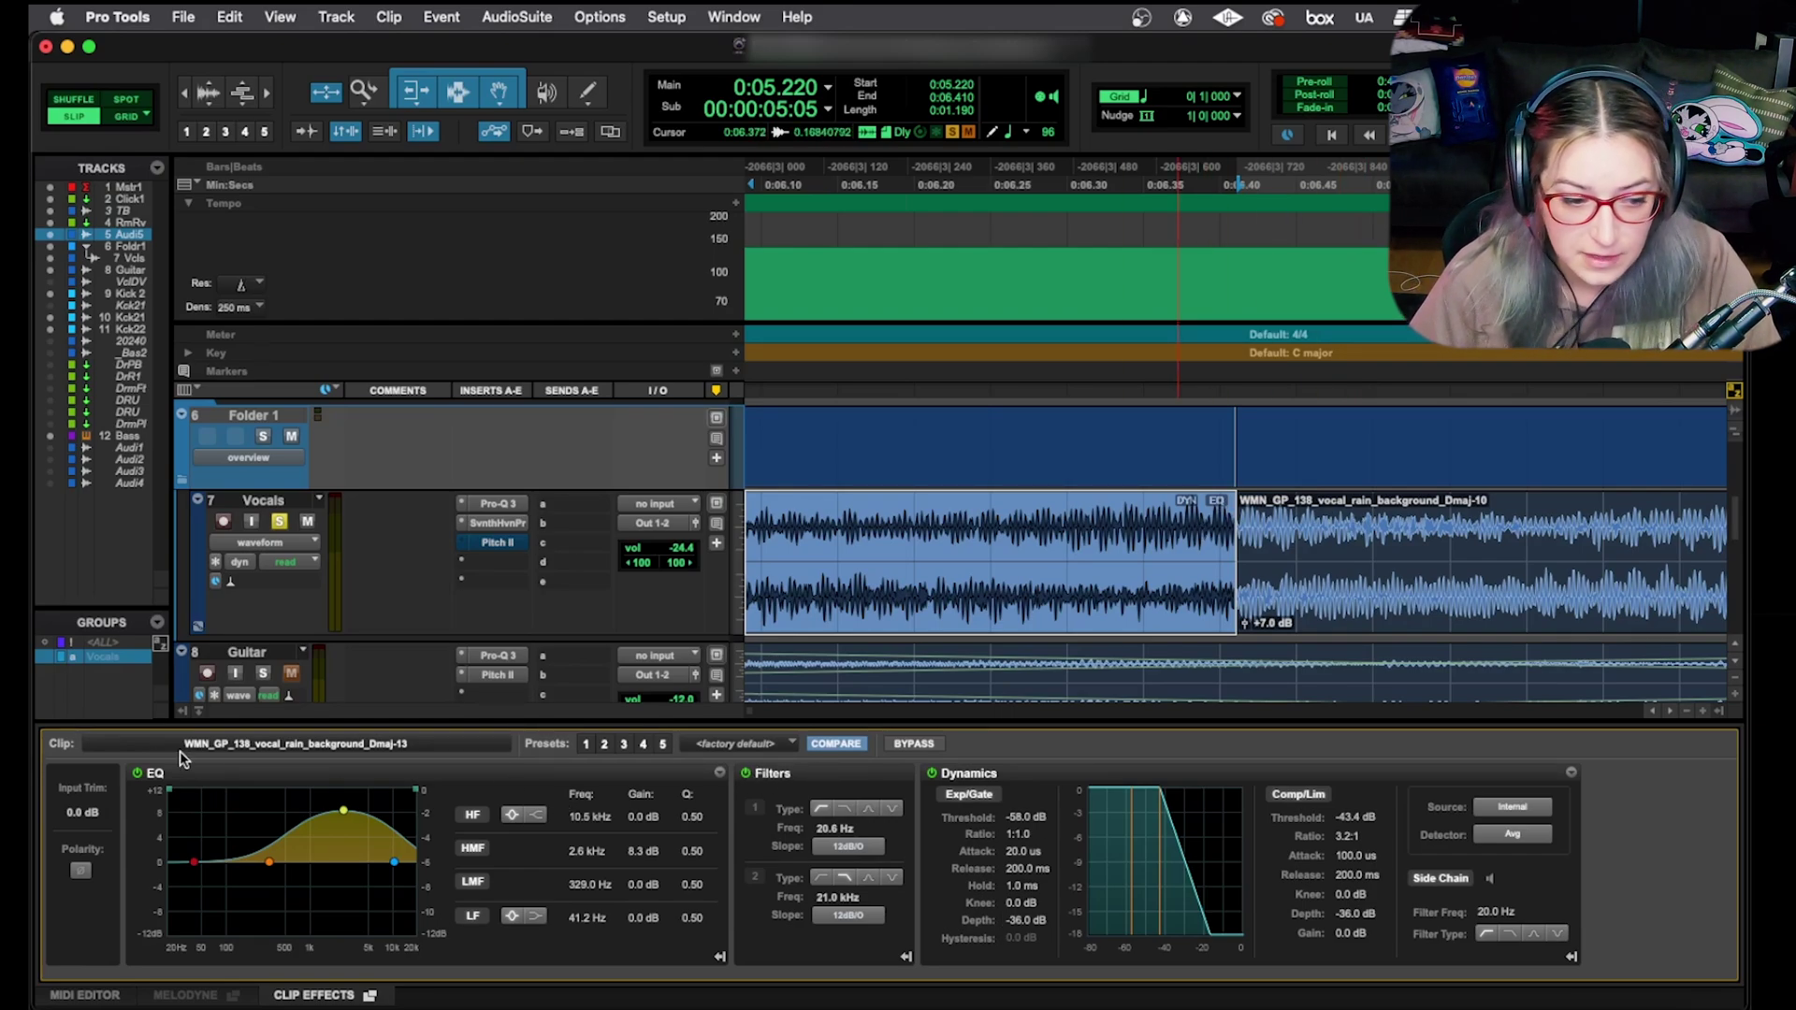
left_click(139, 773)
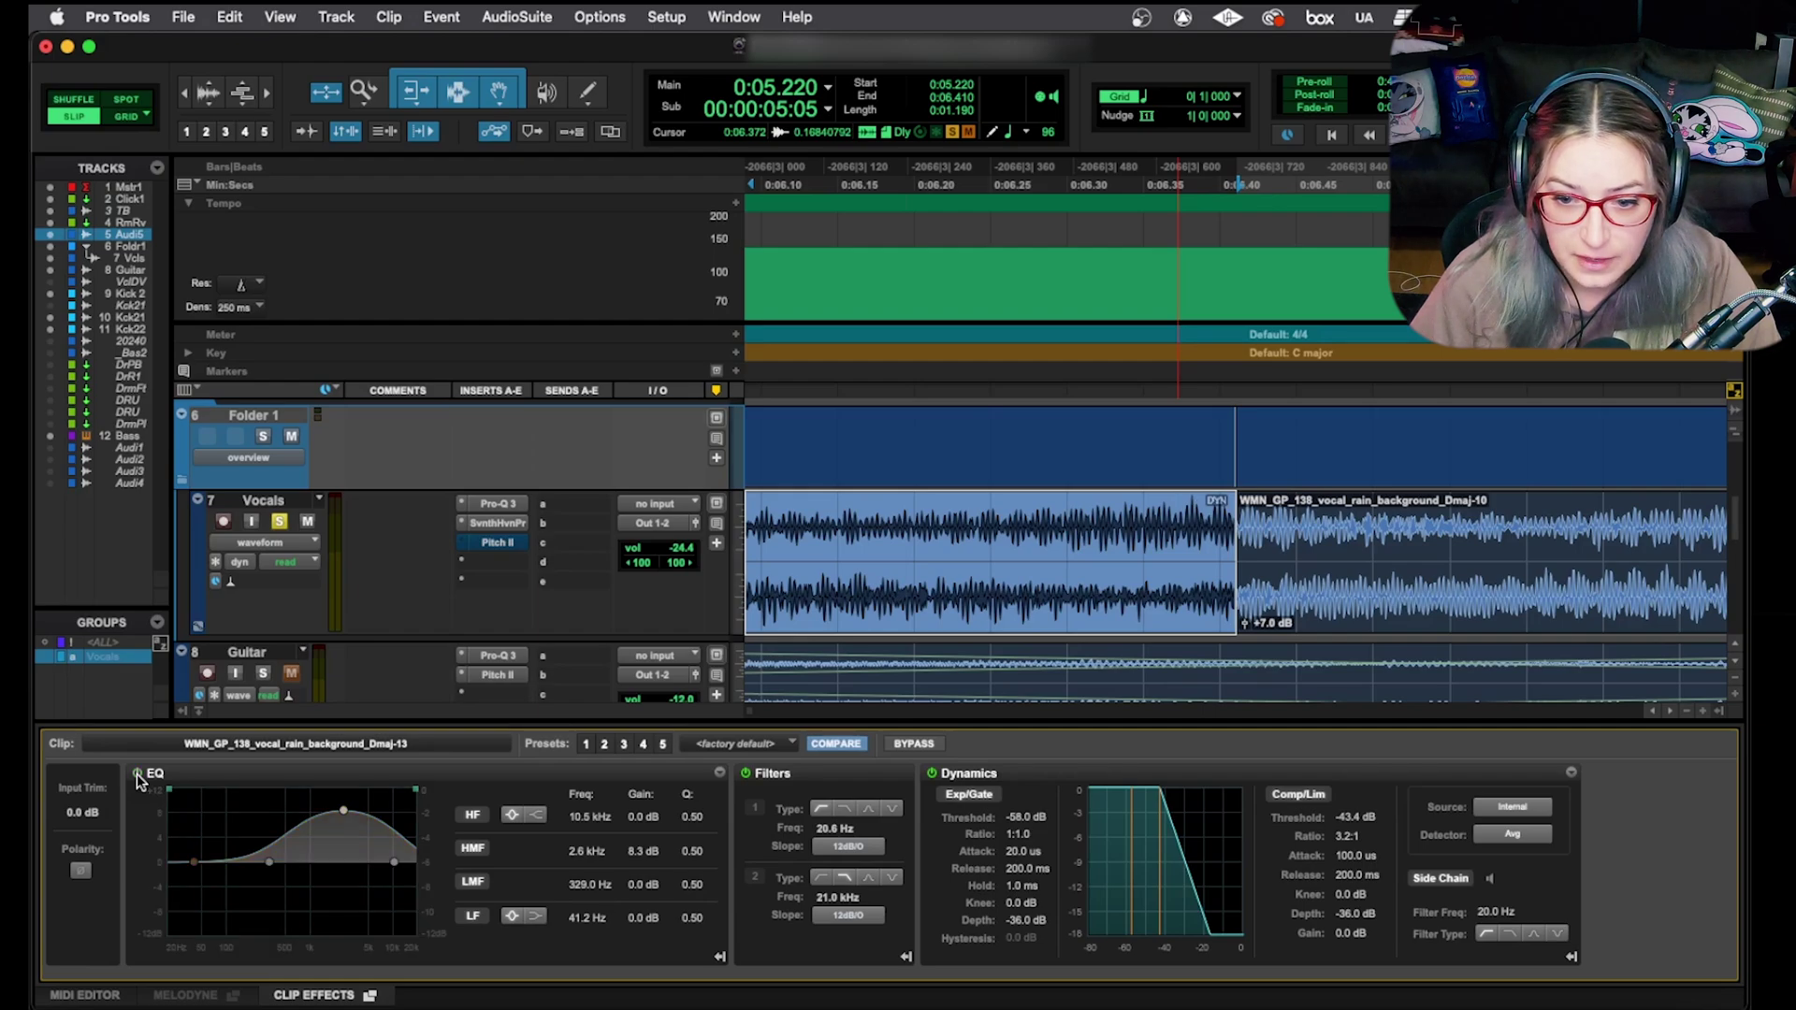
left_click(139, 774)
left_click(138, 774)
left_click(139, 774)
left_click(138, 774)
left_click(138, 773)
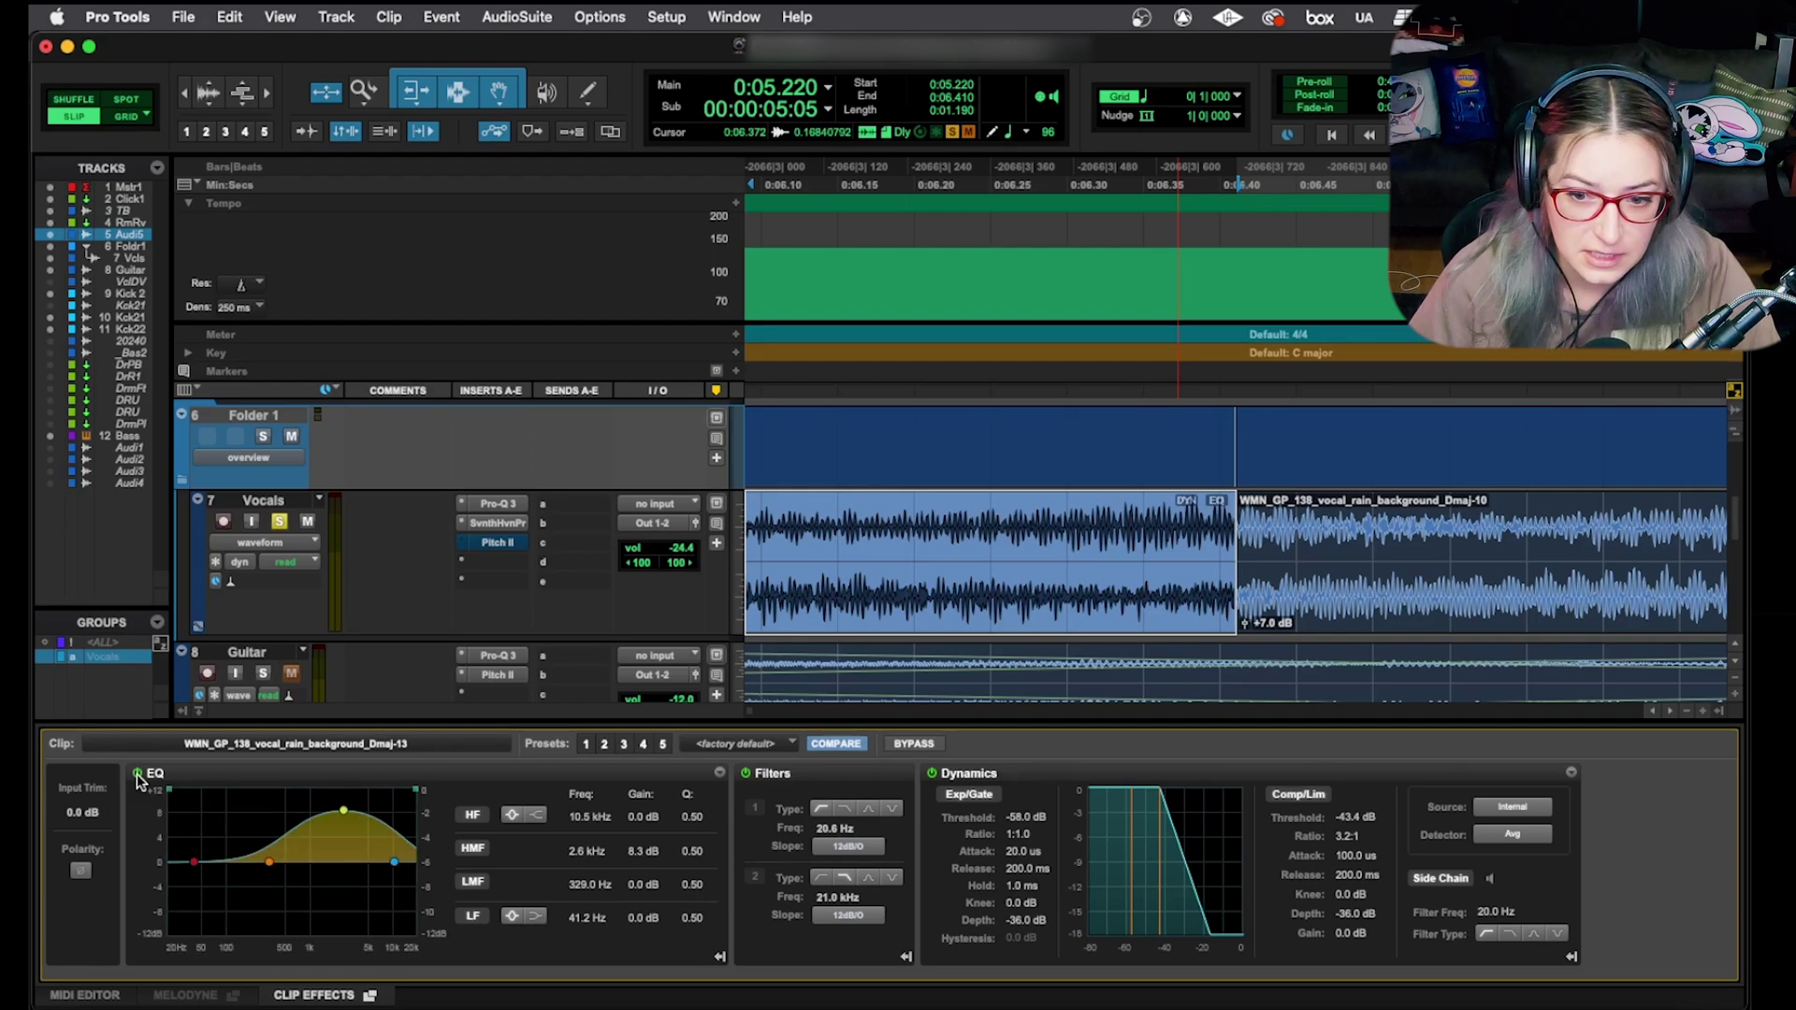
left_click(932, 774)
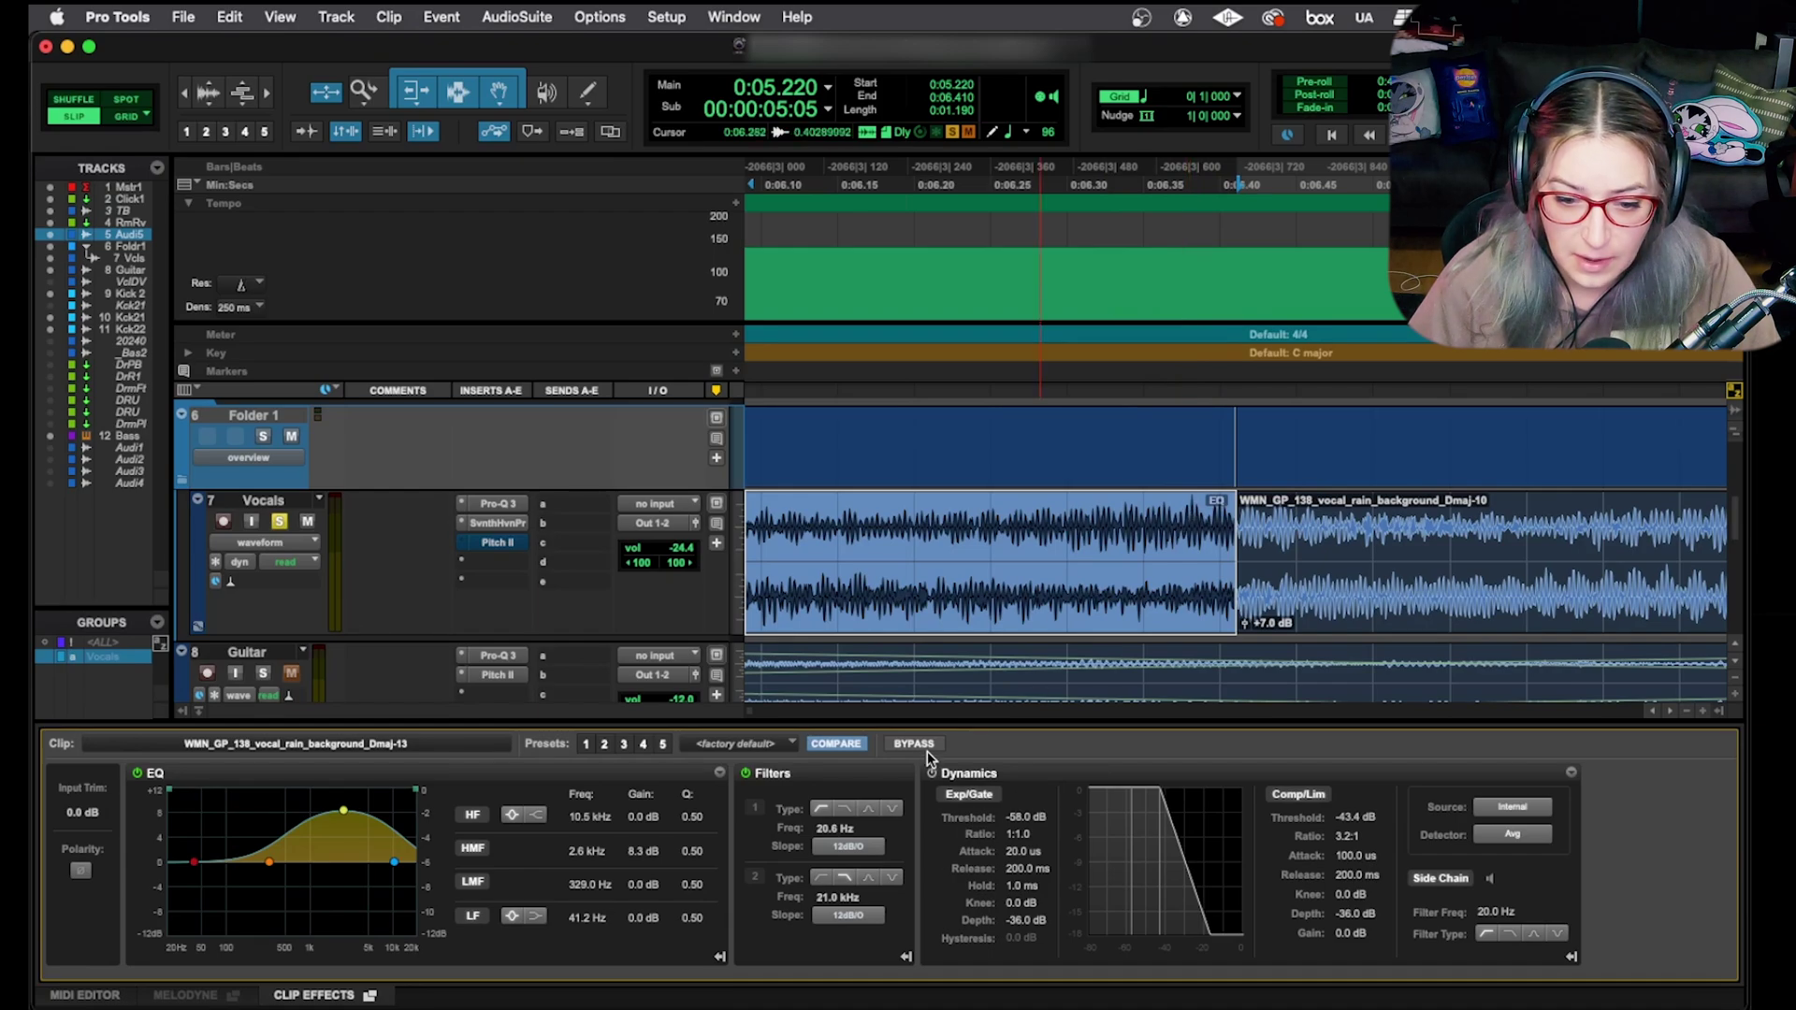
left_click(932, 774)
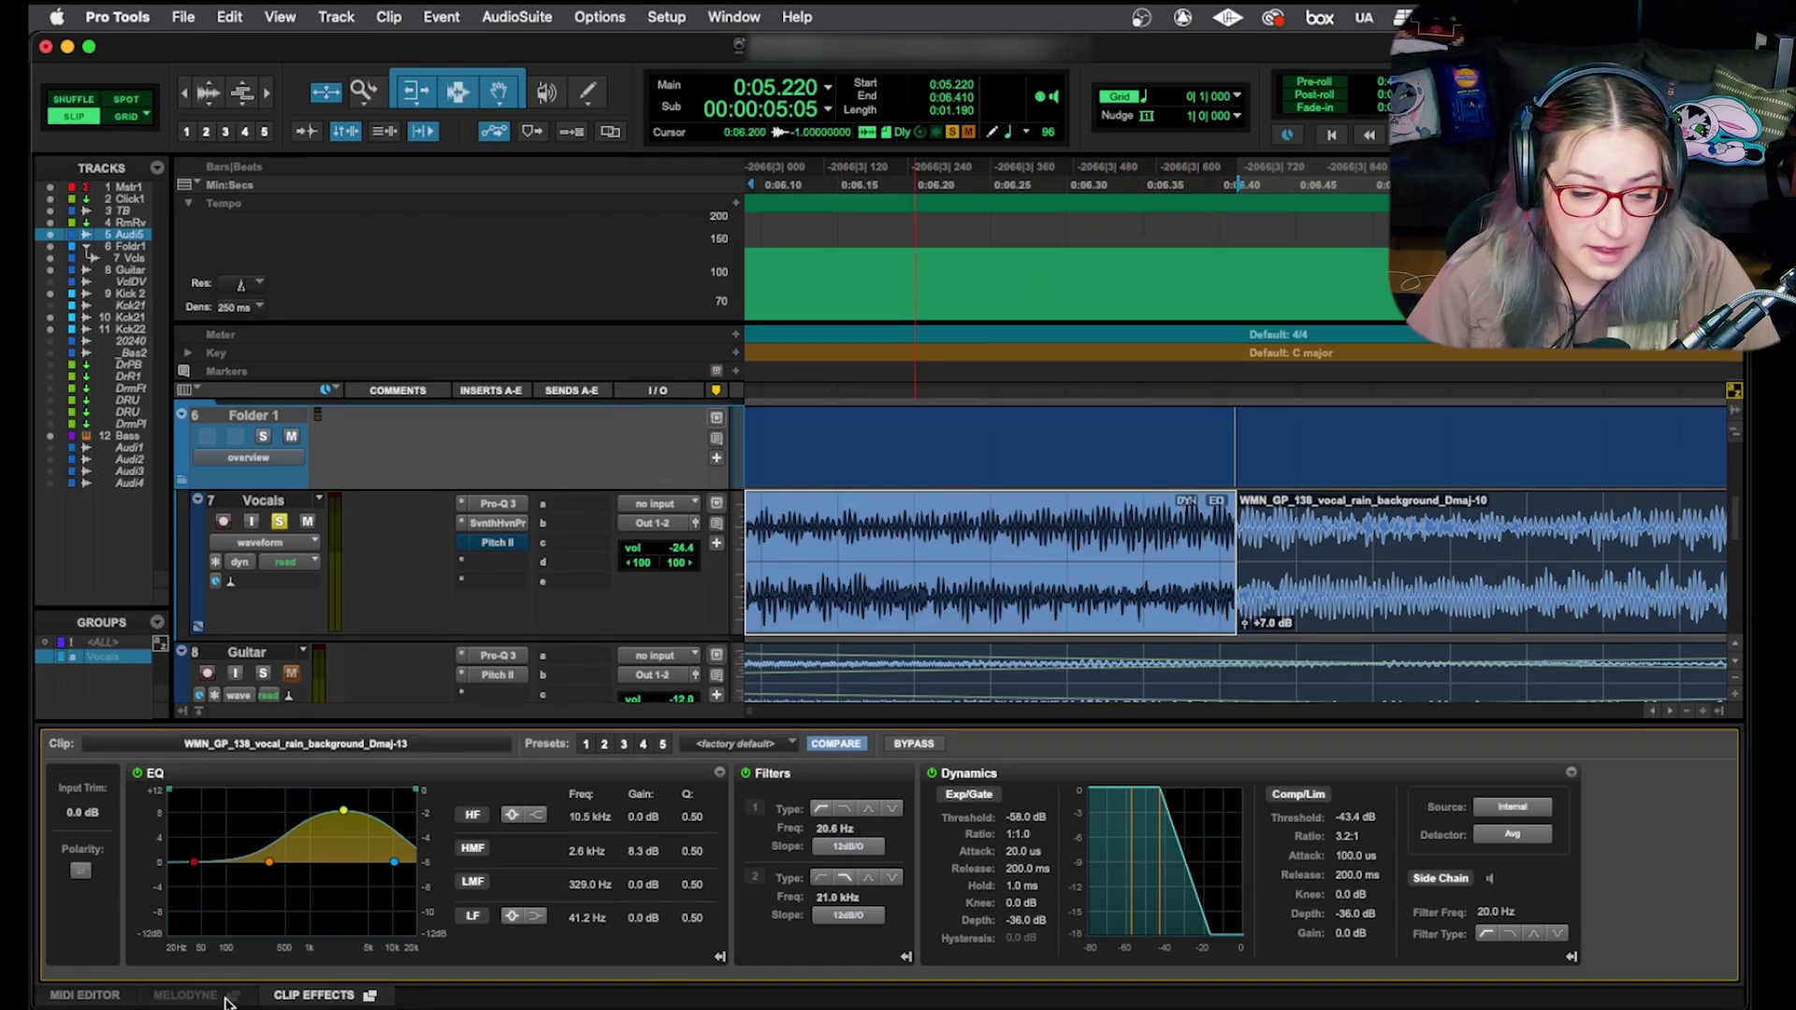
Hide and reshow the Clip Effects panel, then zoom out to show all four vocal clips.
left_click(284, 997)
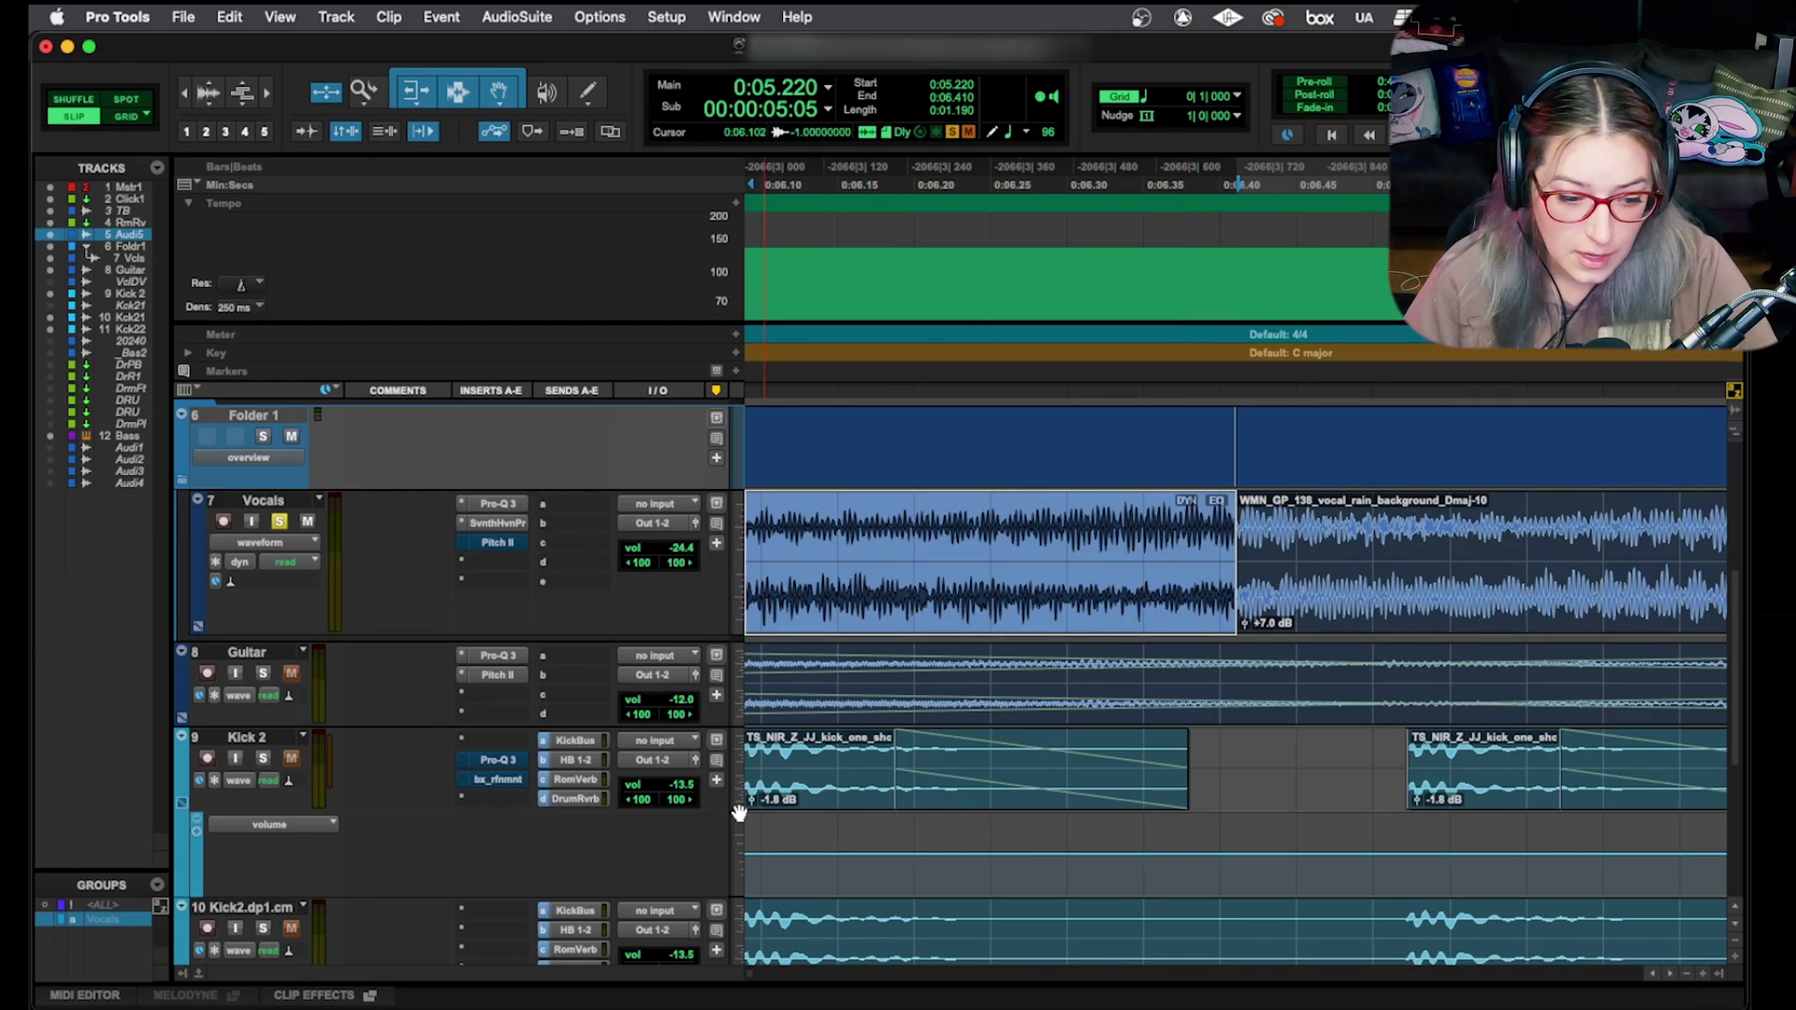
left_click(305, 997)
key("super+bracketleft")
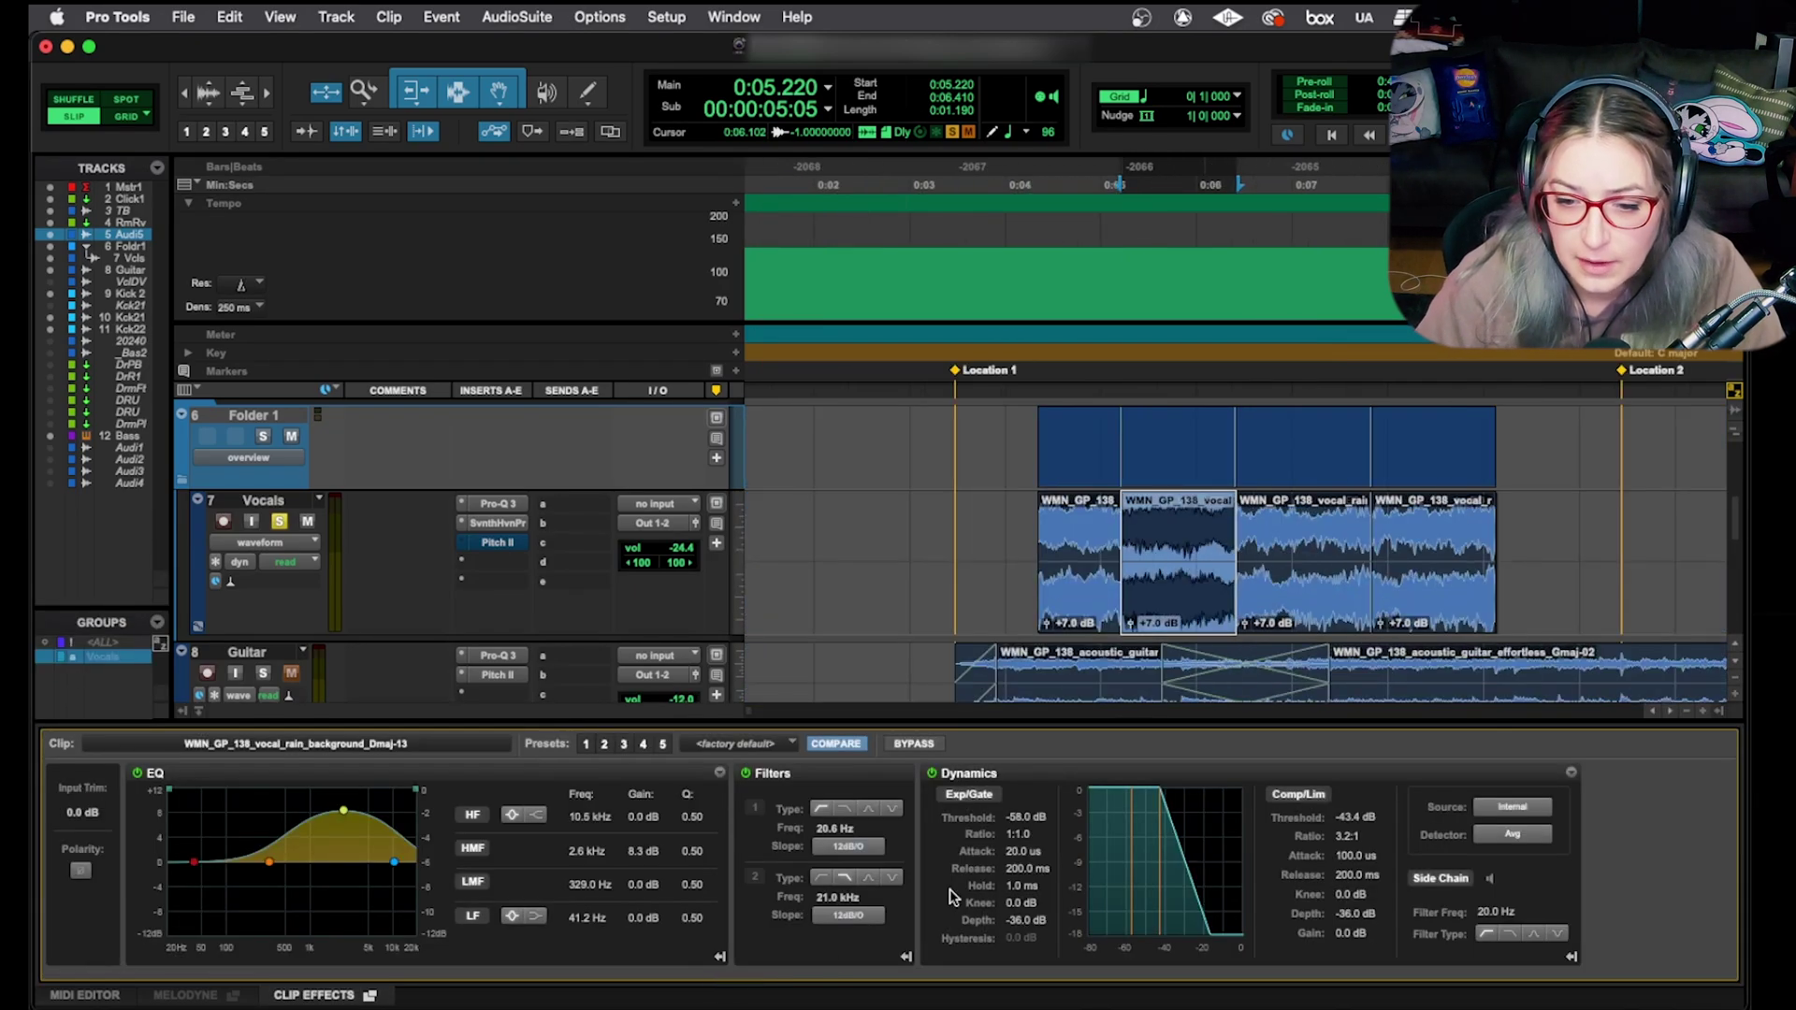
Lower the second vocal clip's high-mid EQ boost to 7.5 dB at 2.3 kHz.
left_click(1087, 619)
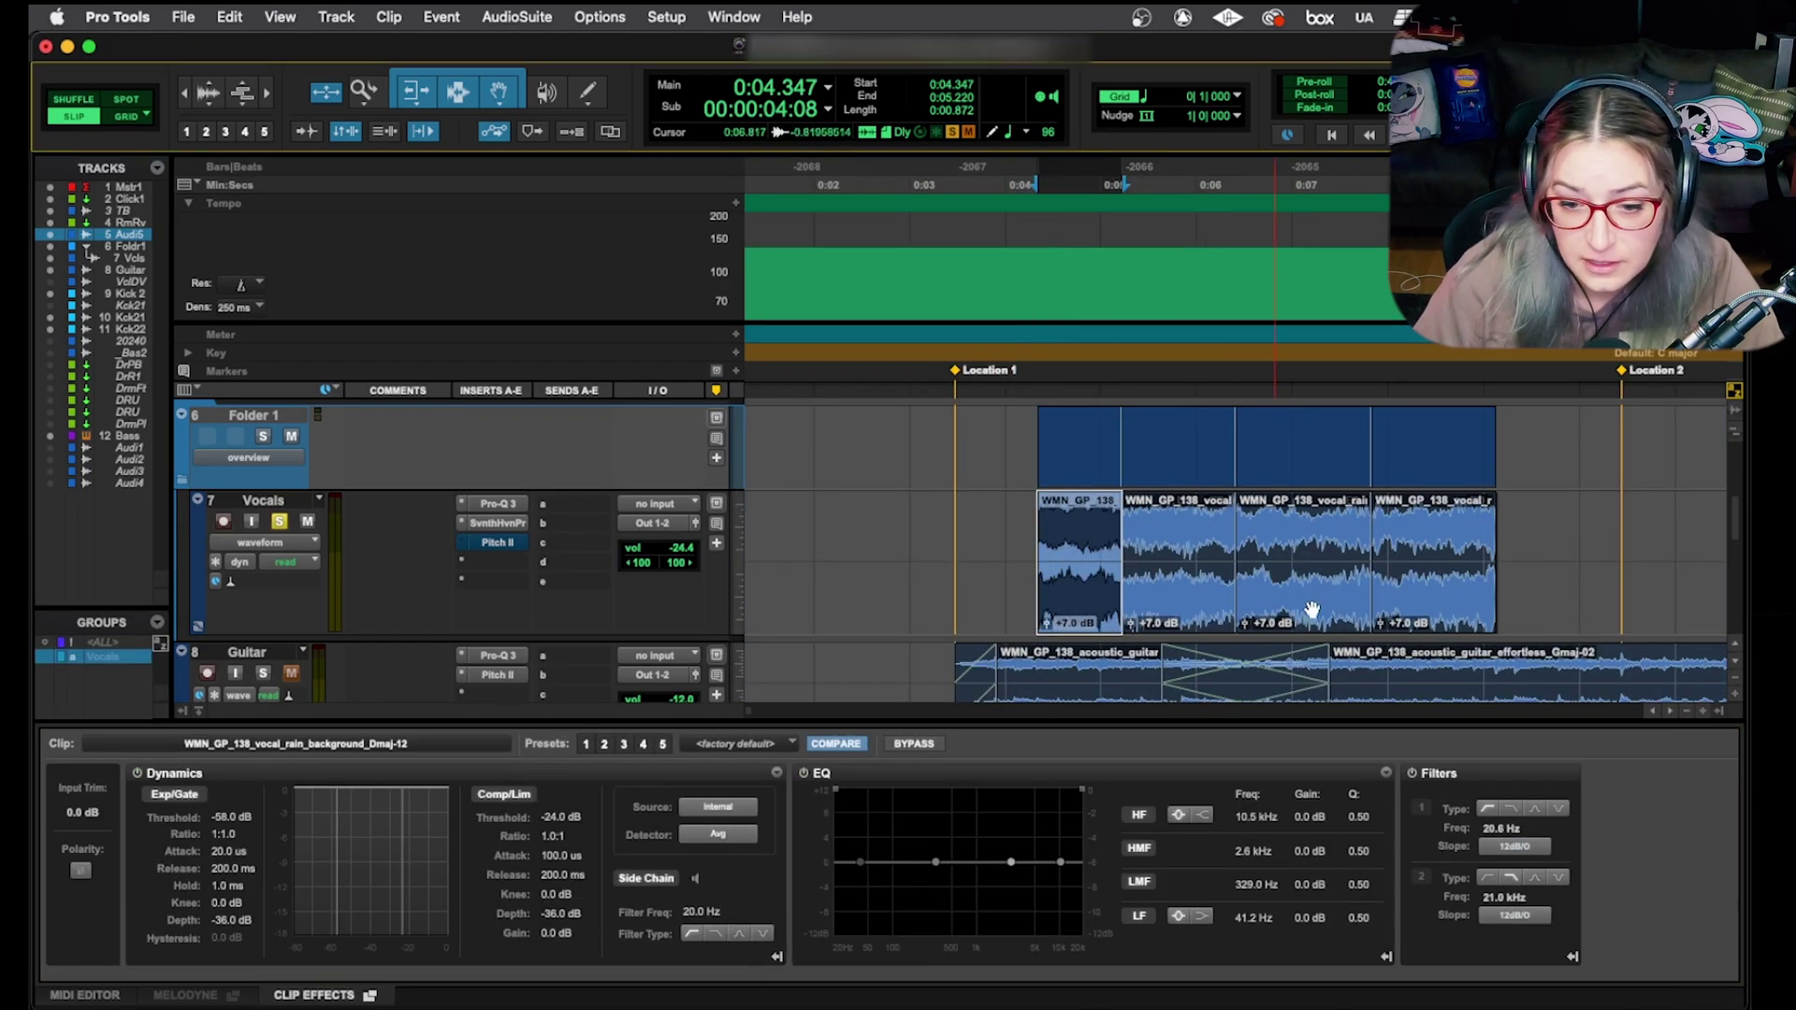
left_click(1330, 619)
left_click(1475, 619)
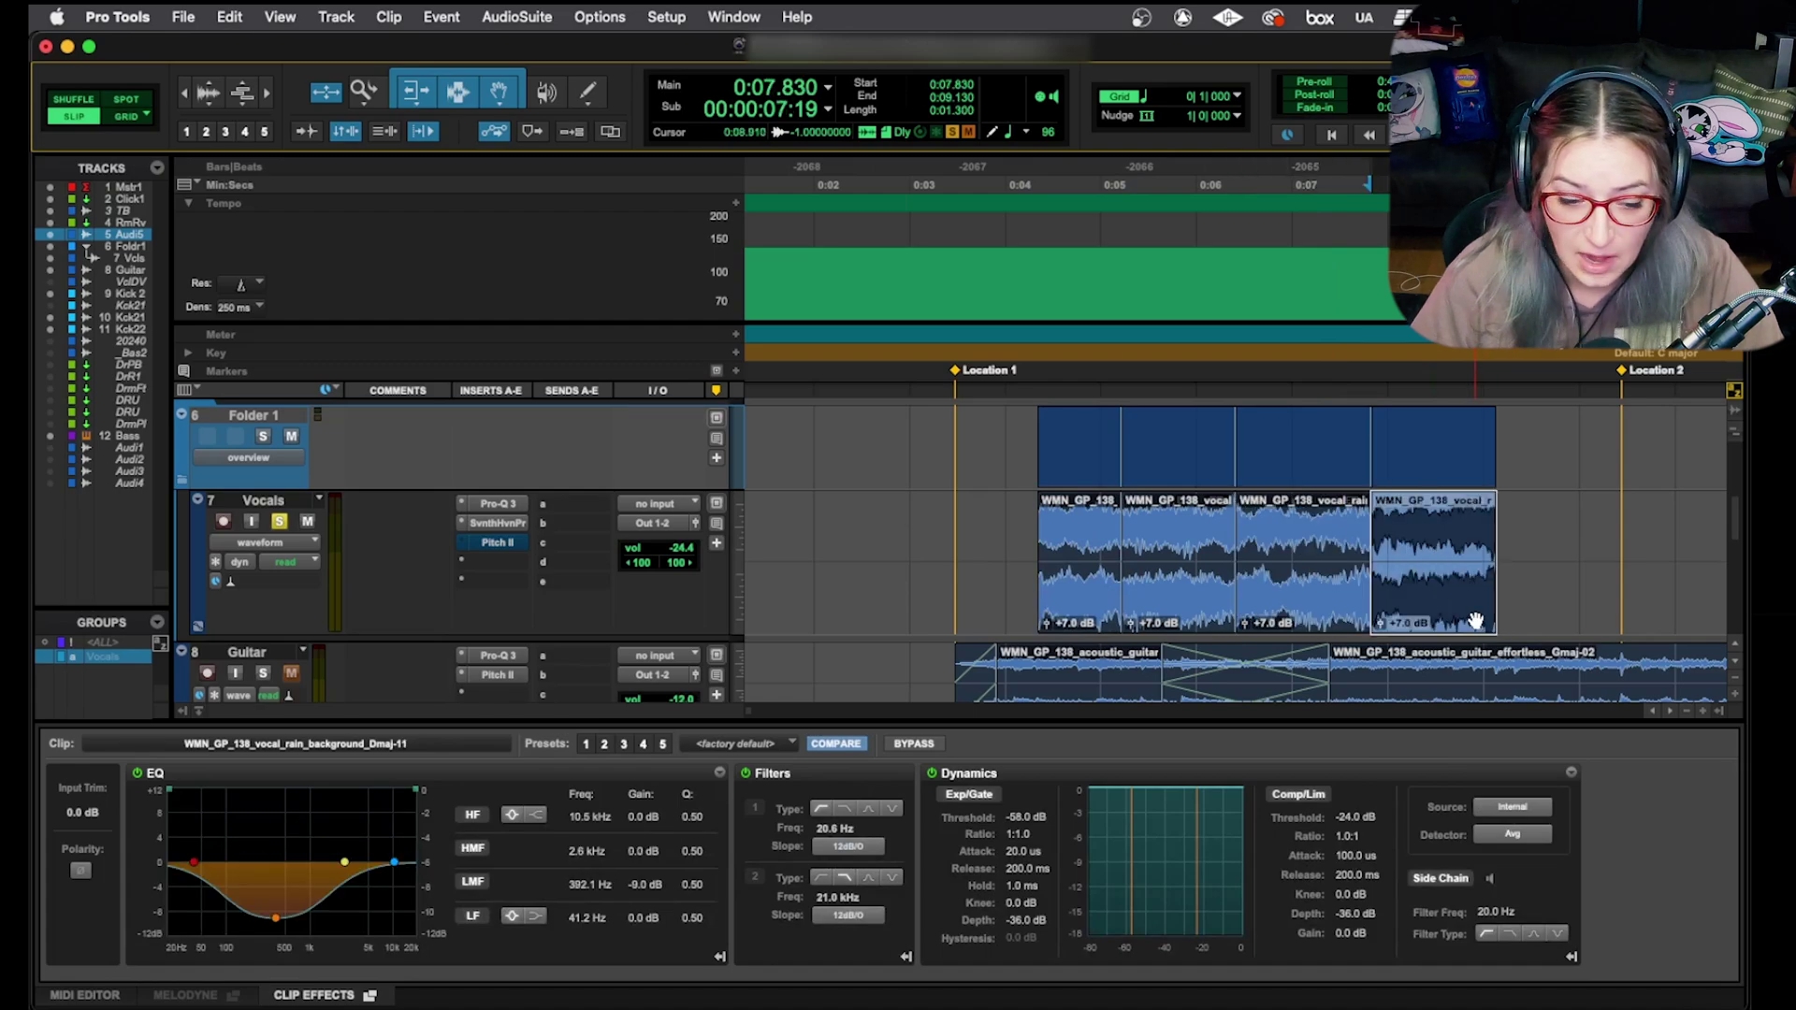
left_click(1020, 511)
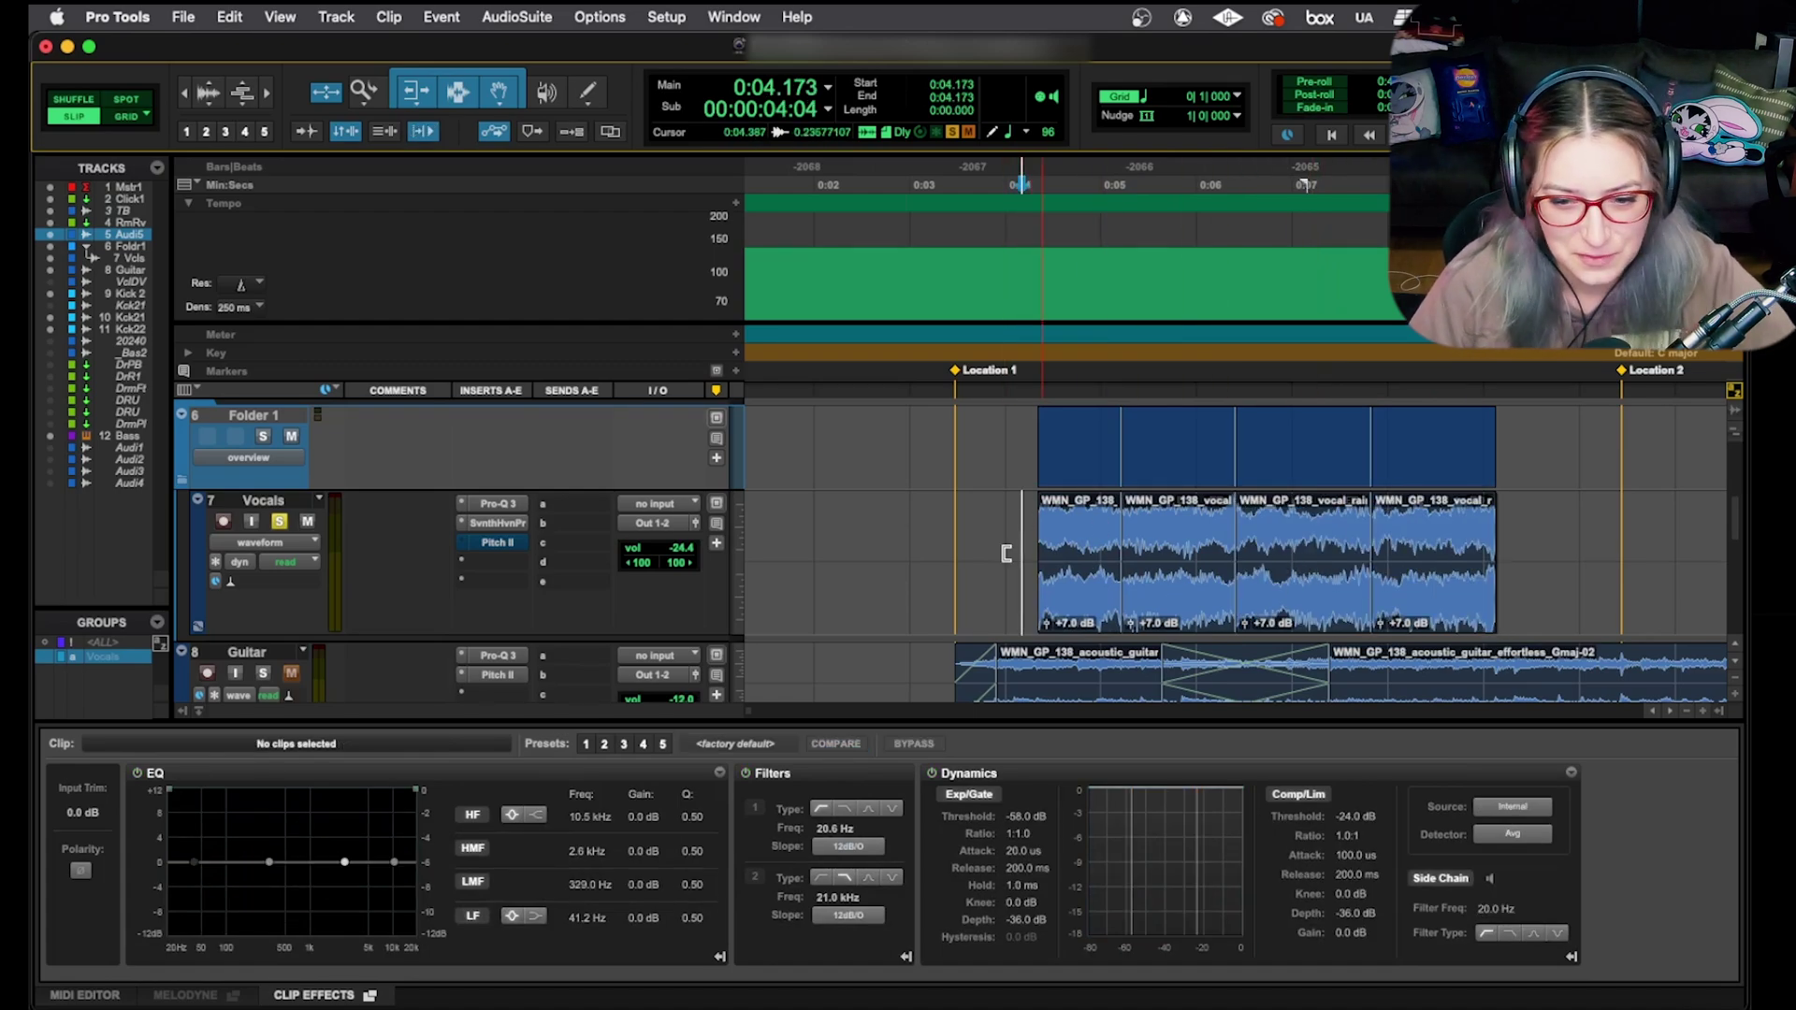
left_click(1080, 603)
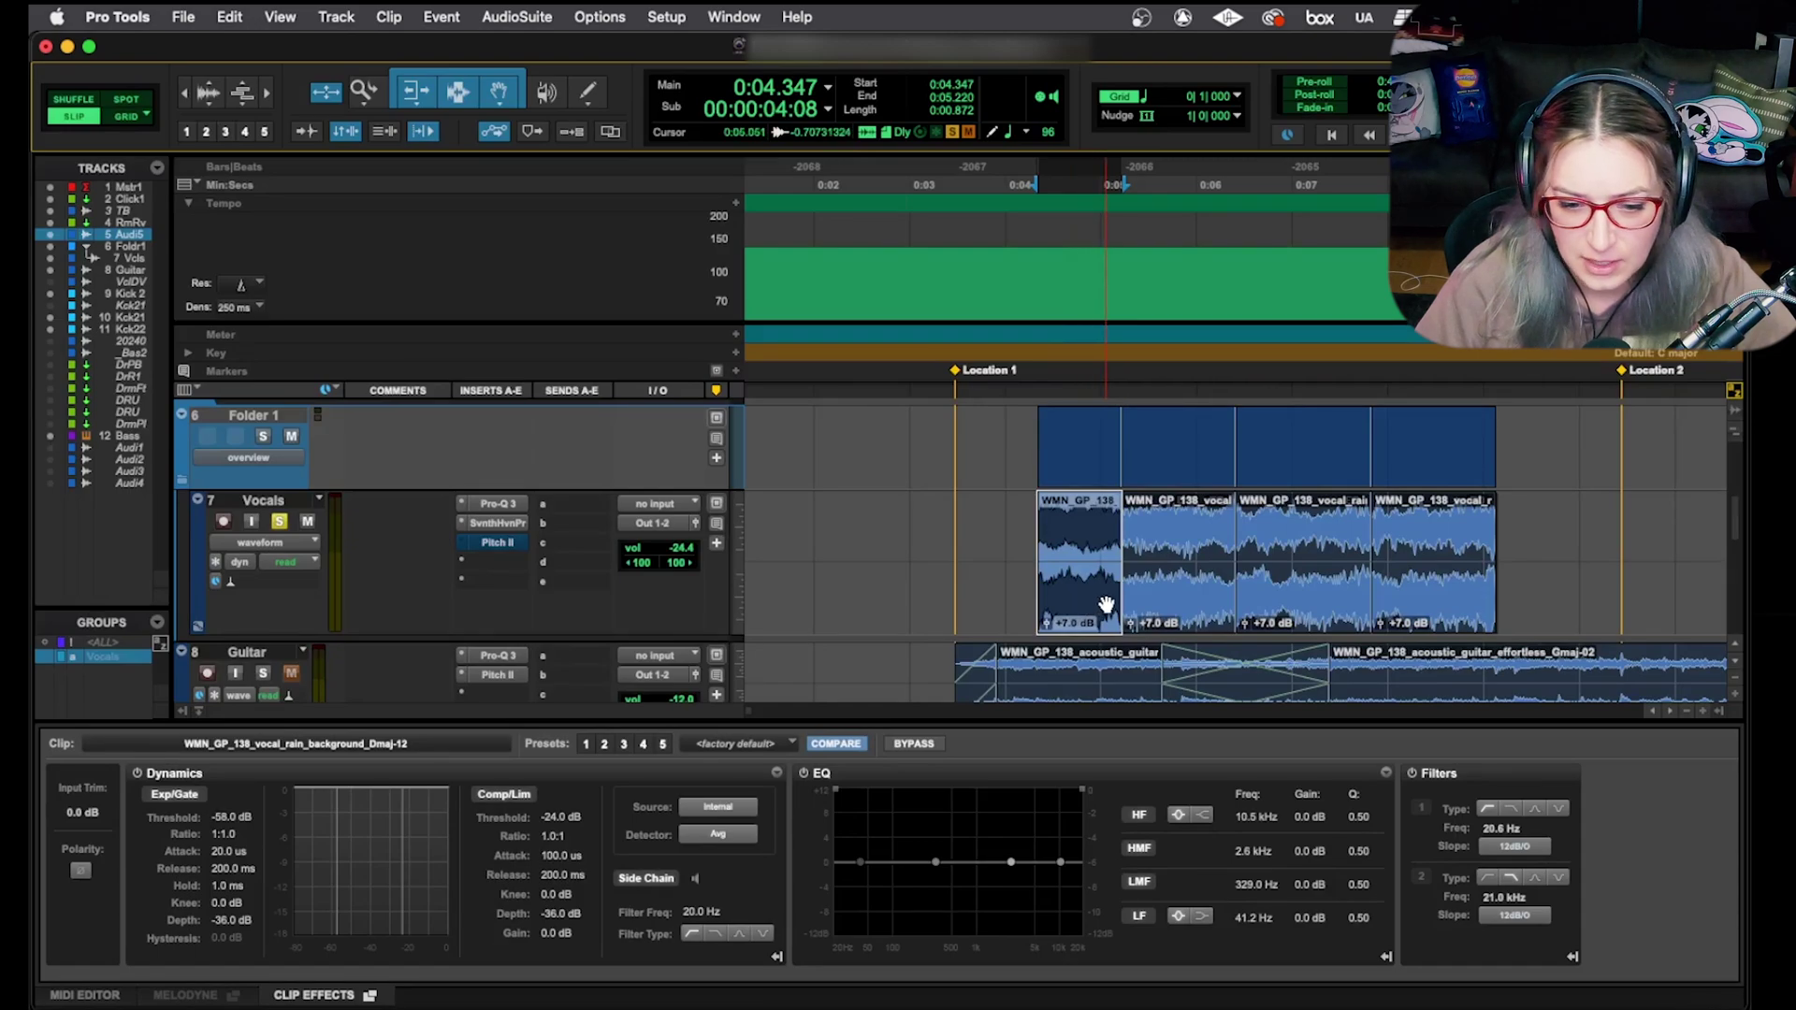
left_click(1202, 597)
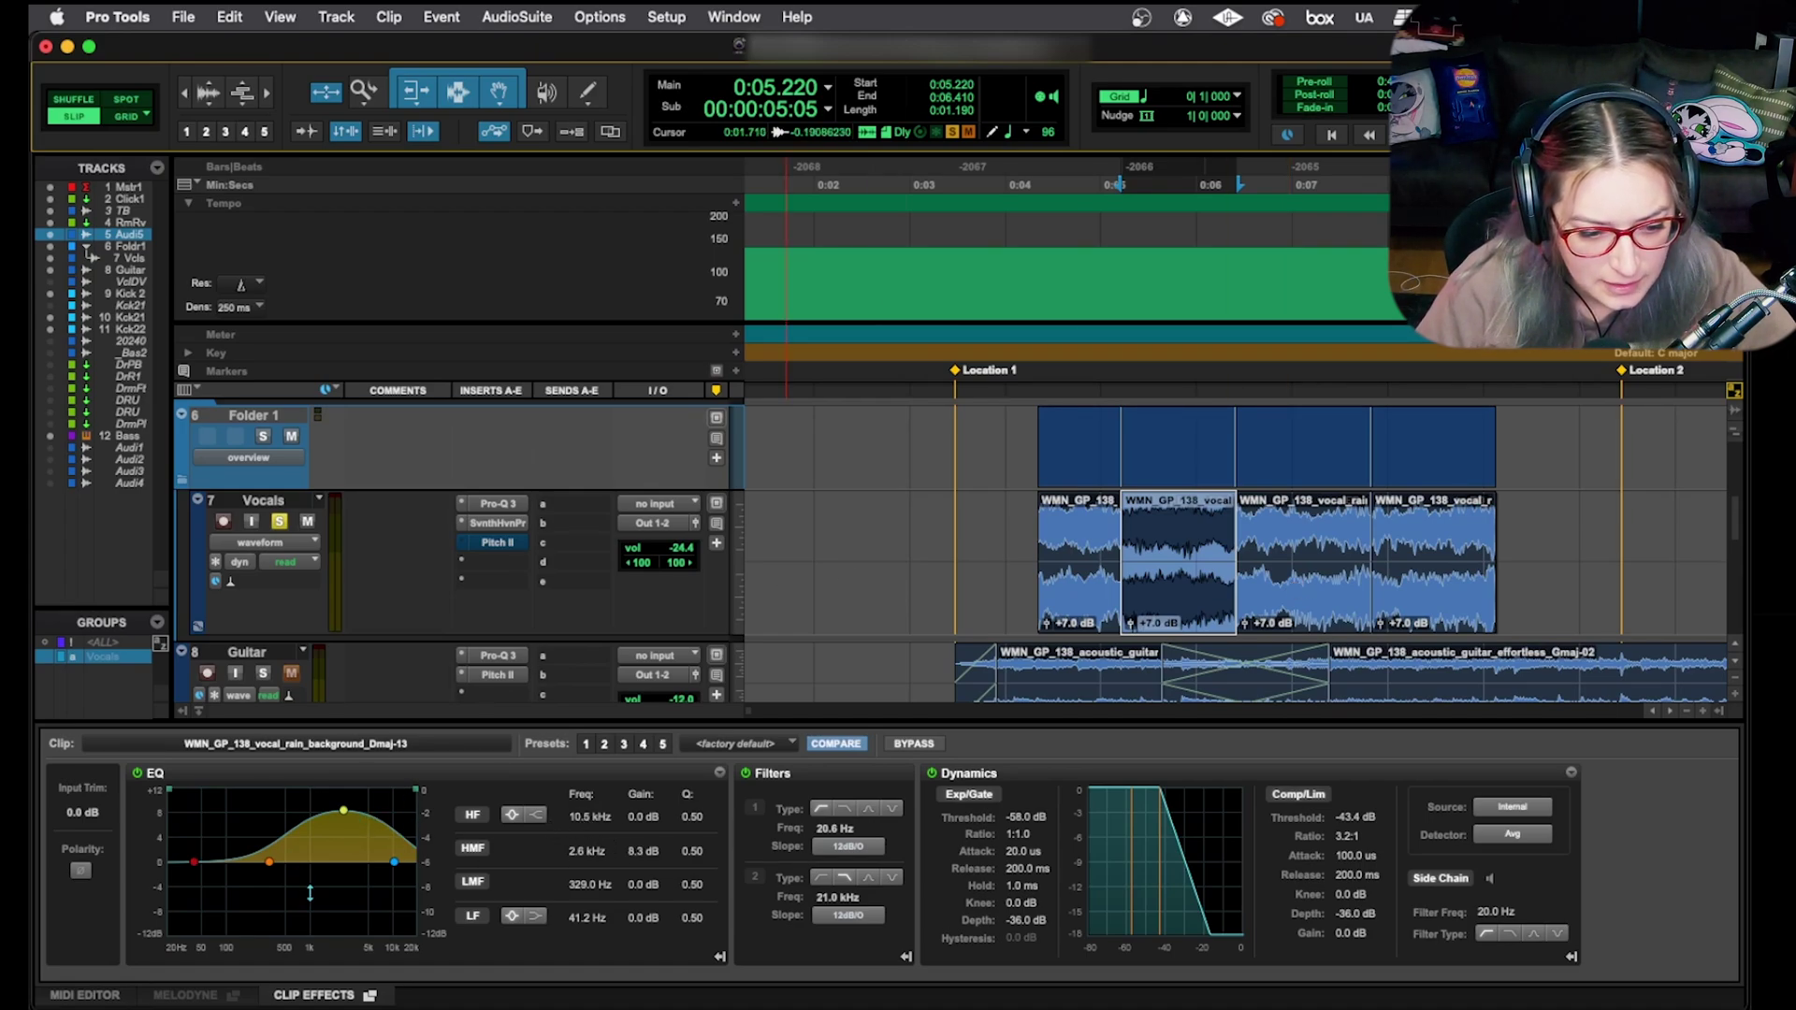
left_click_drag(350, 806, 342, 820)
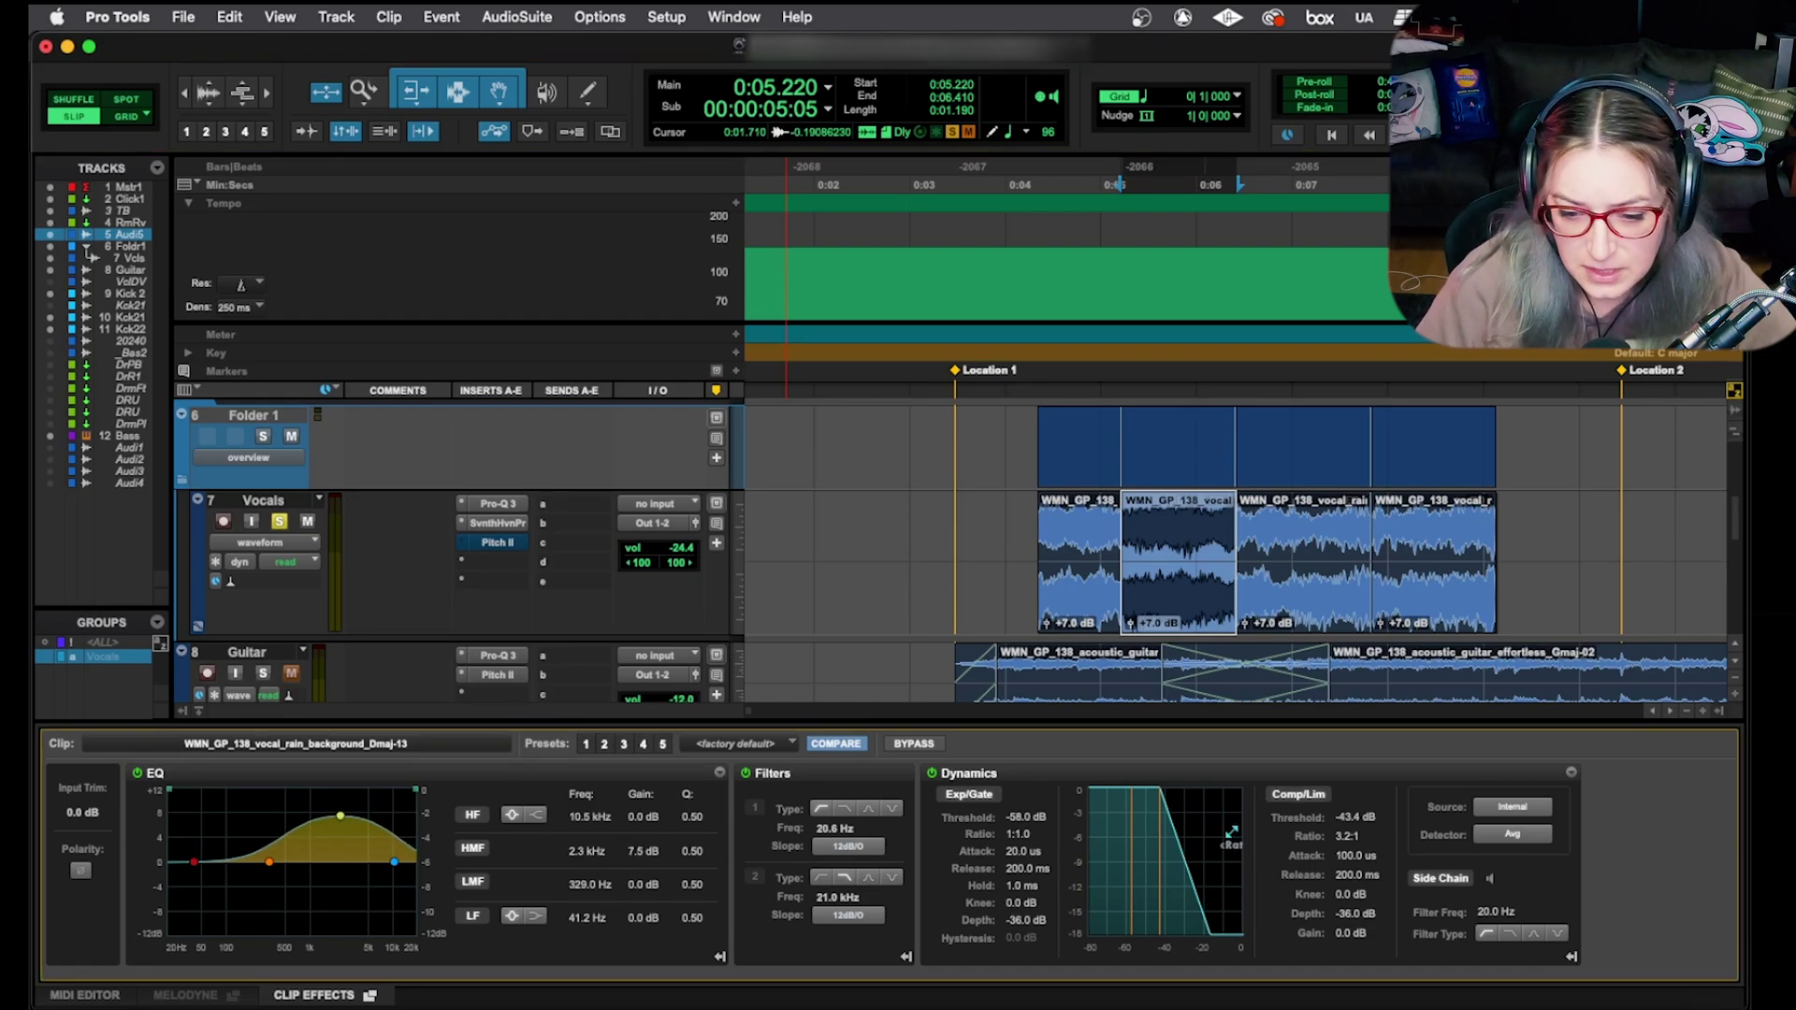
Ease the fourth clip's low-mid cut to -8.8 dB at 392.1 Hz.
left_click(1315, 585)
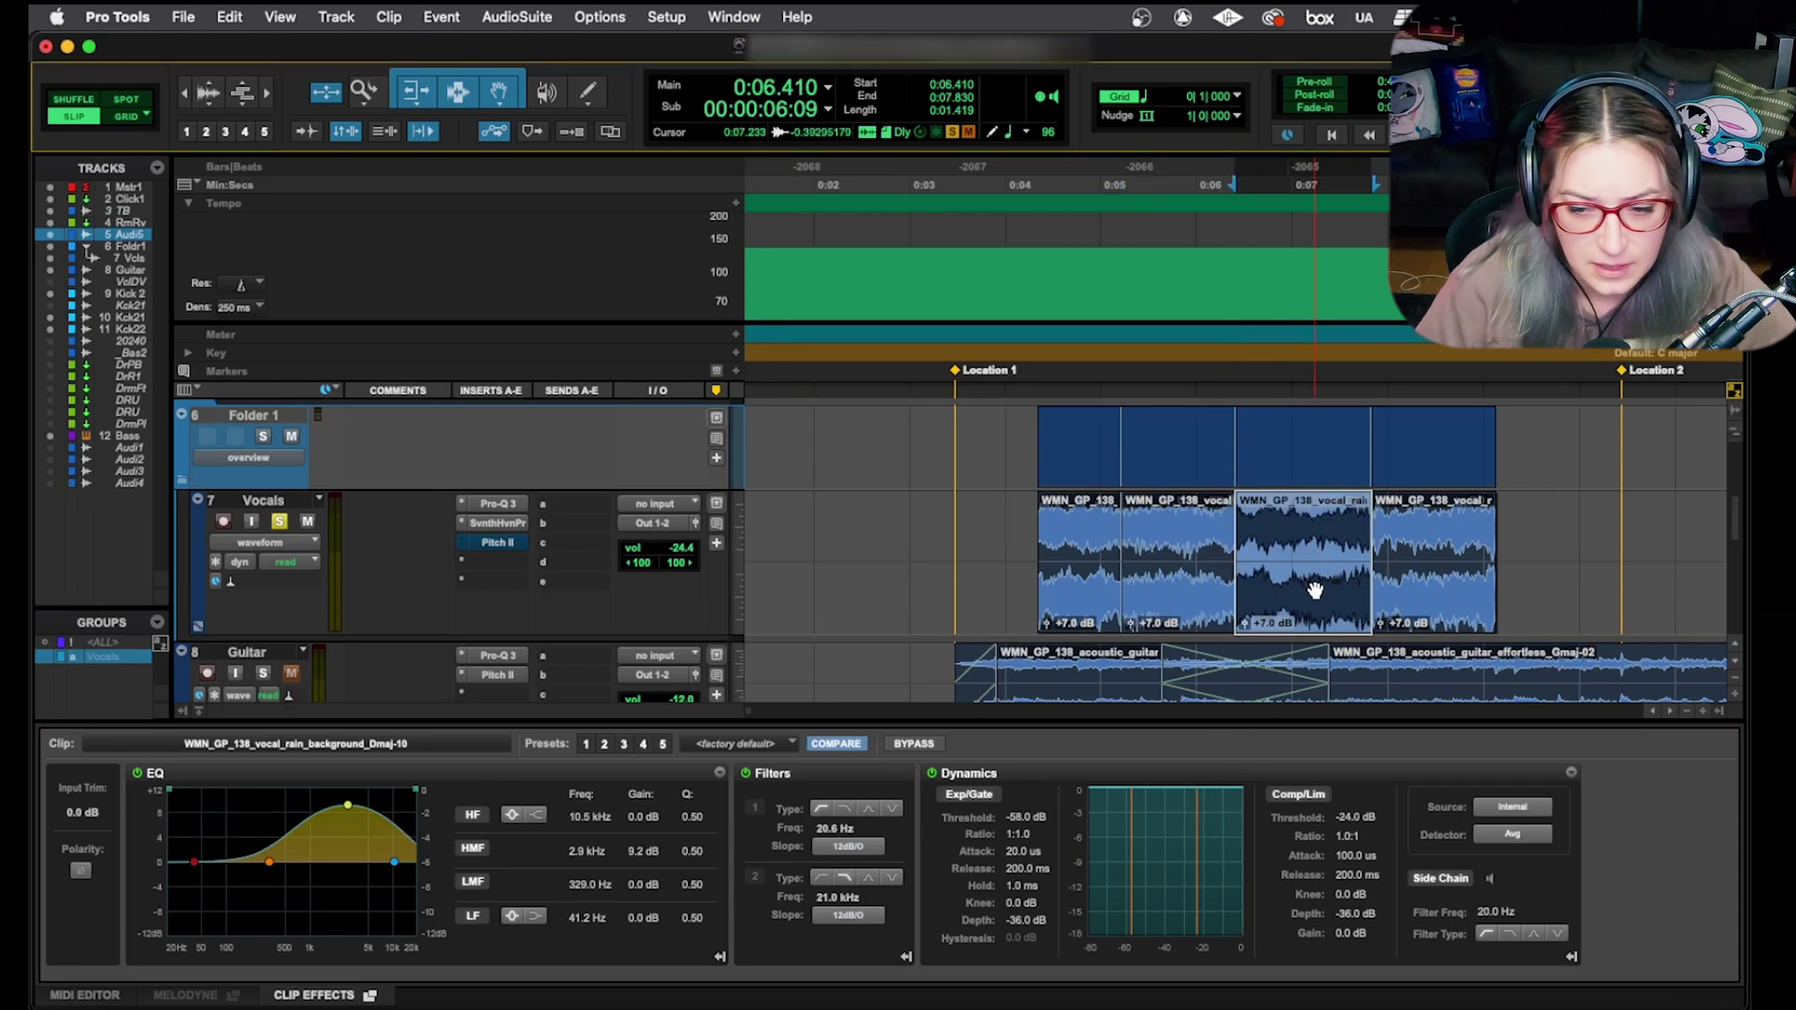
left_click(1421, 599)
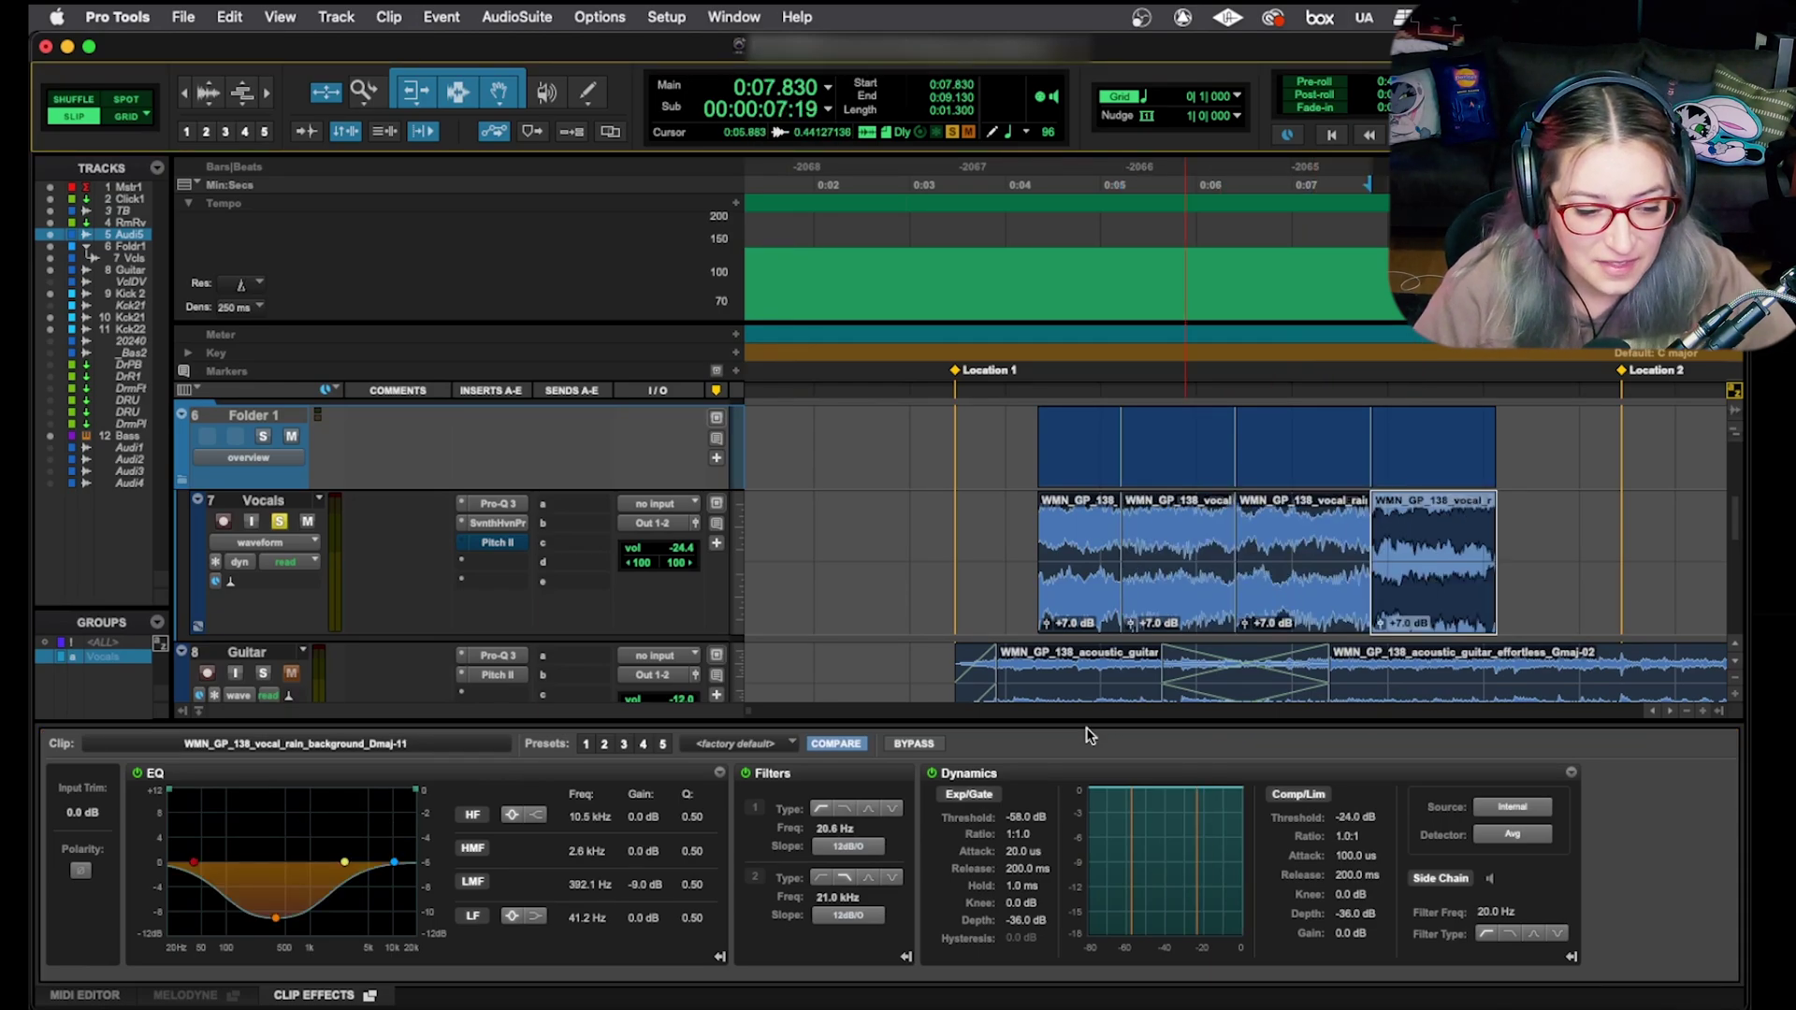
left_click_drag(274, 920, 276, 922)
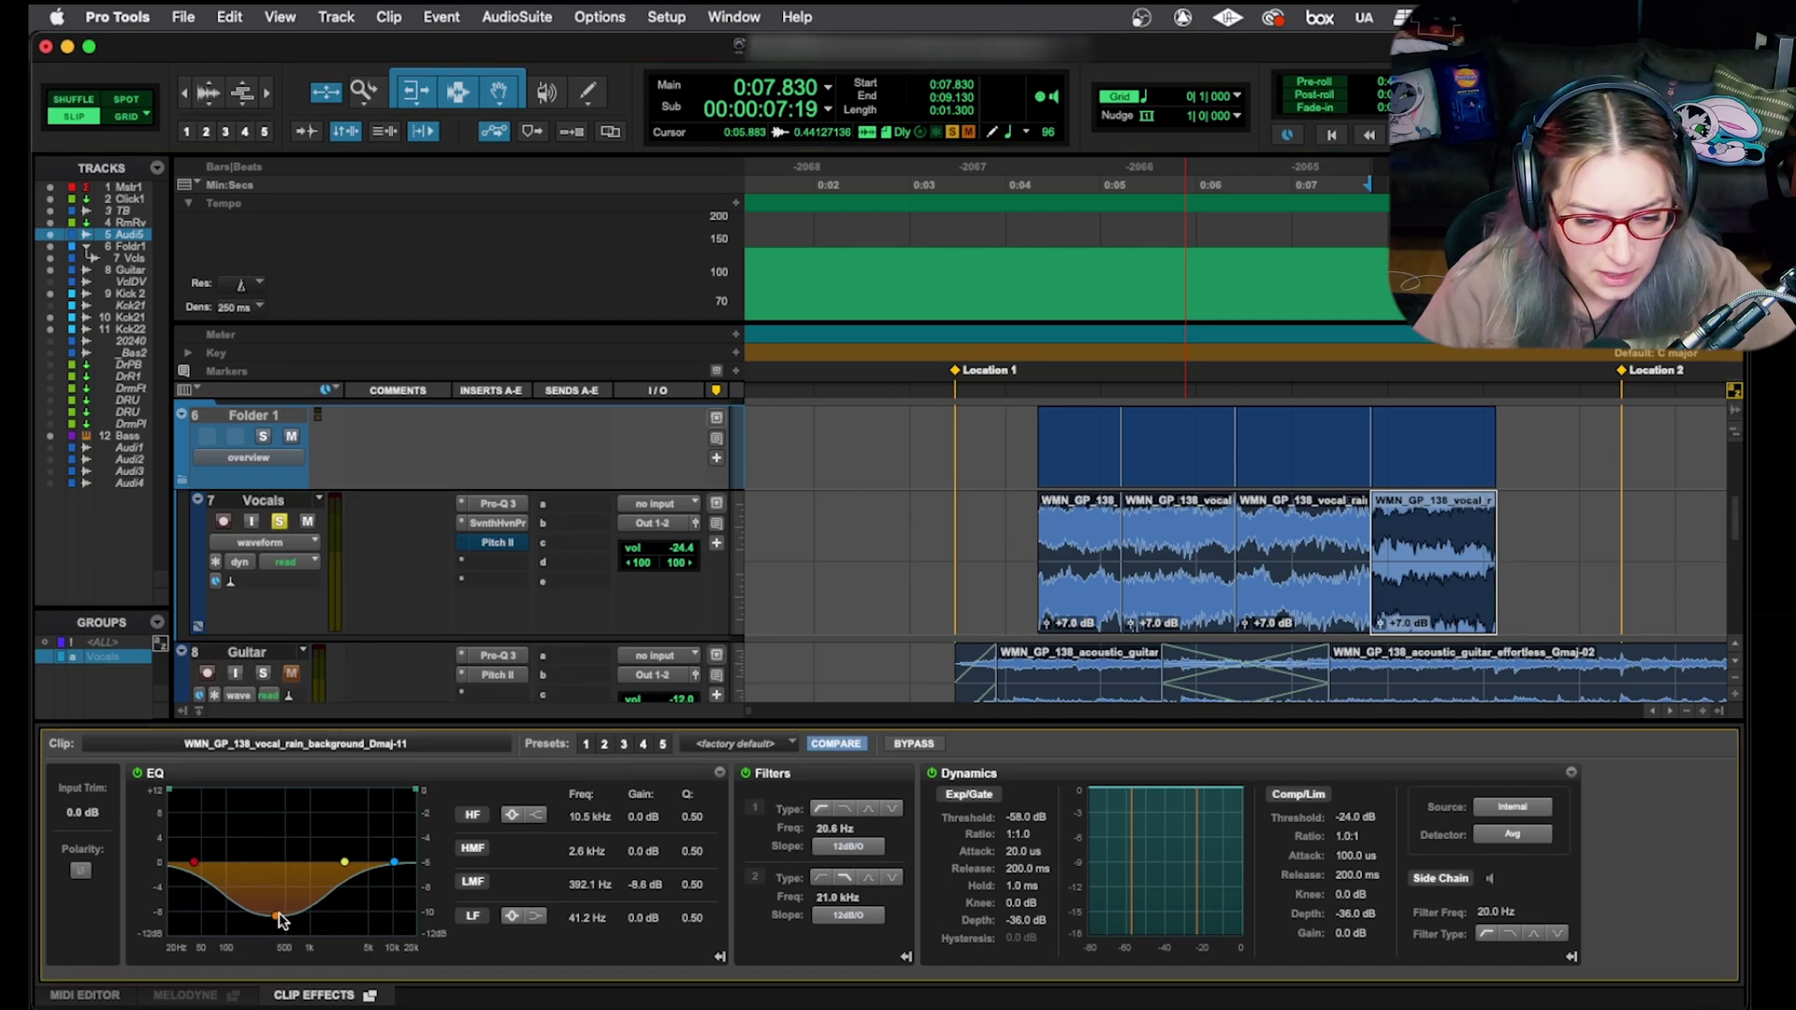
left_click(1006, 527)
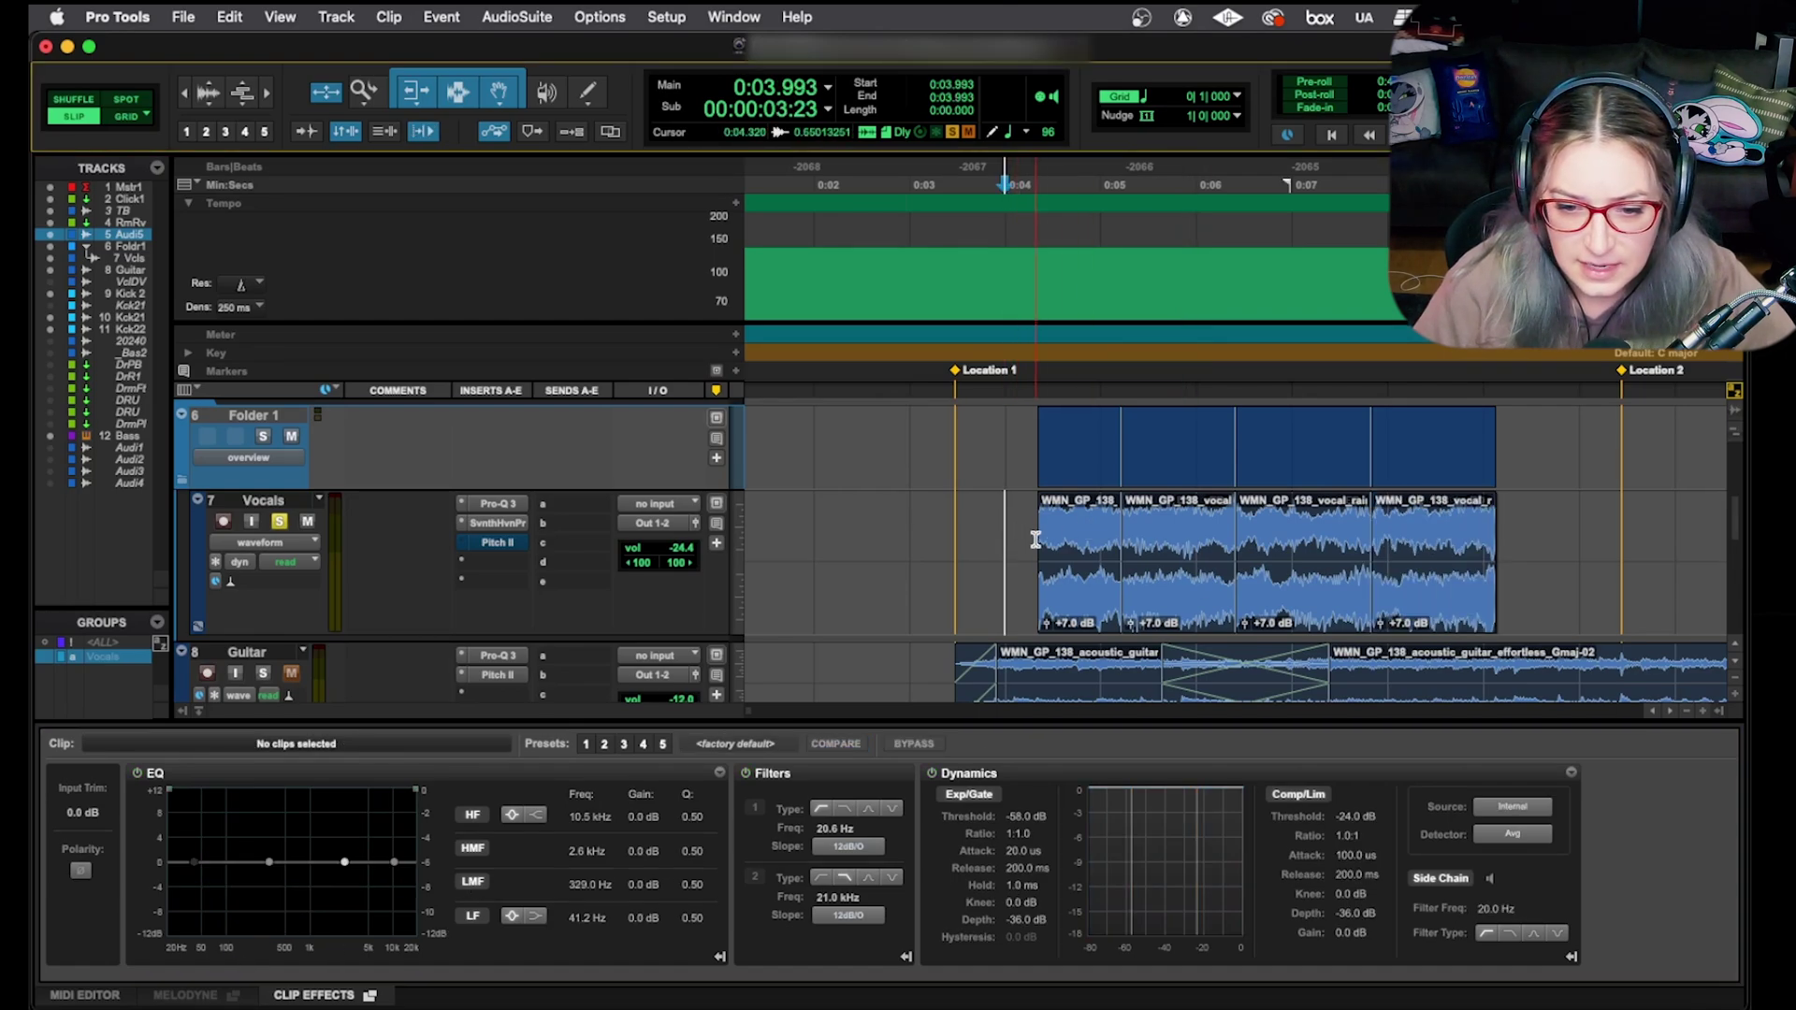
key("space")
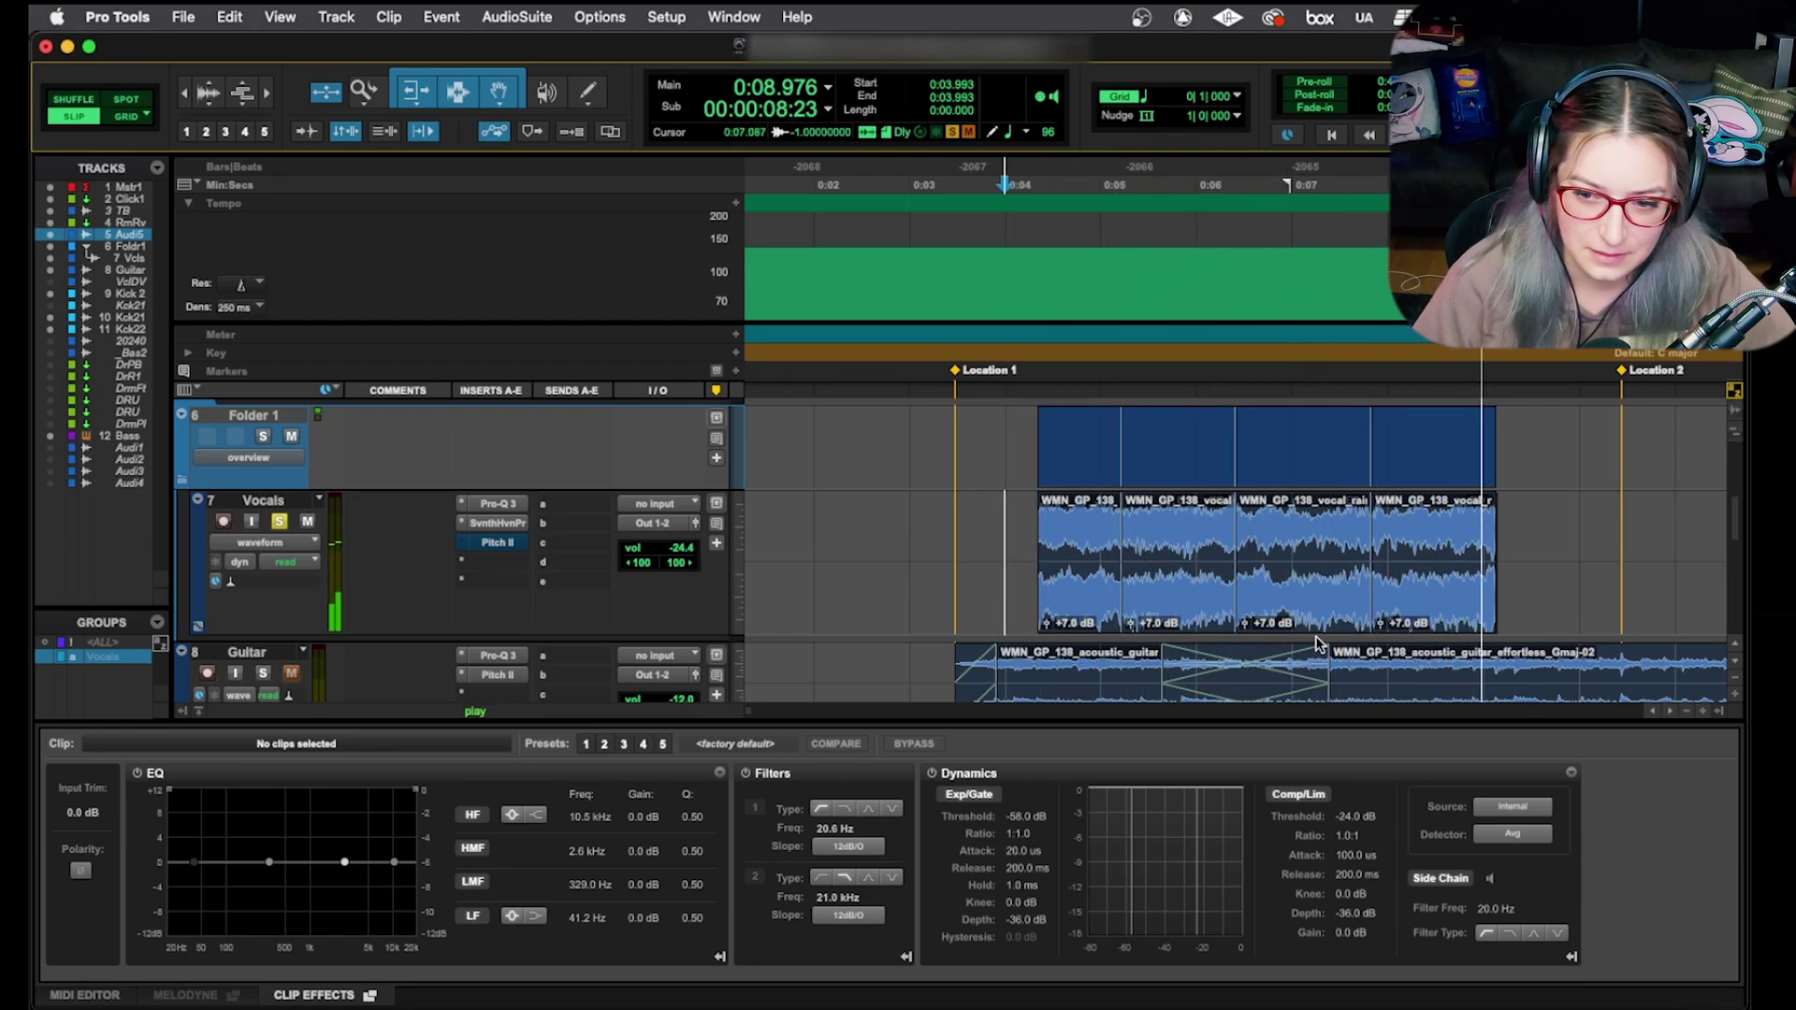
key("space")
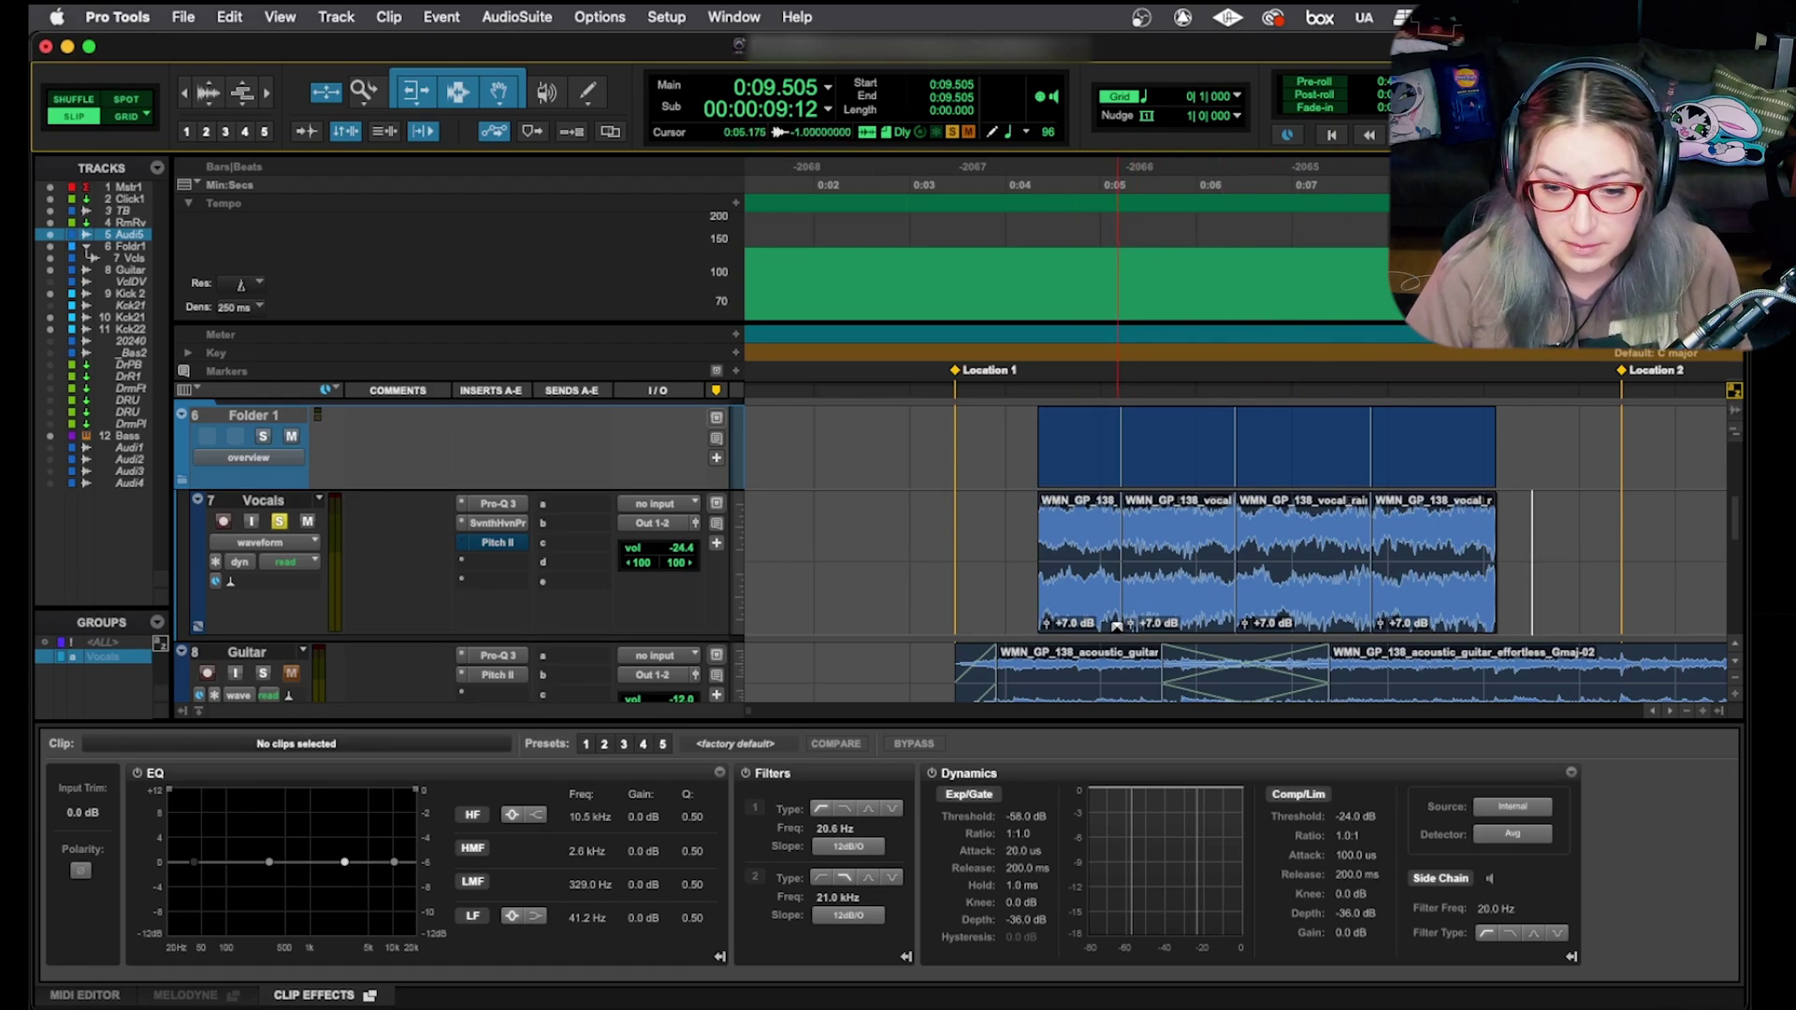
left_click(1116, 625)
Zoom in to inspect the existing crossfade at the first/second clip join, then zoom out.
left_click(1113, 625)
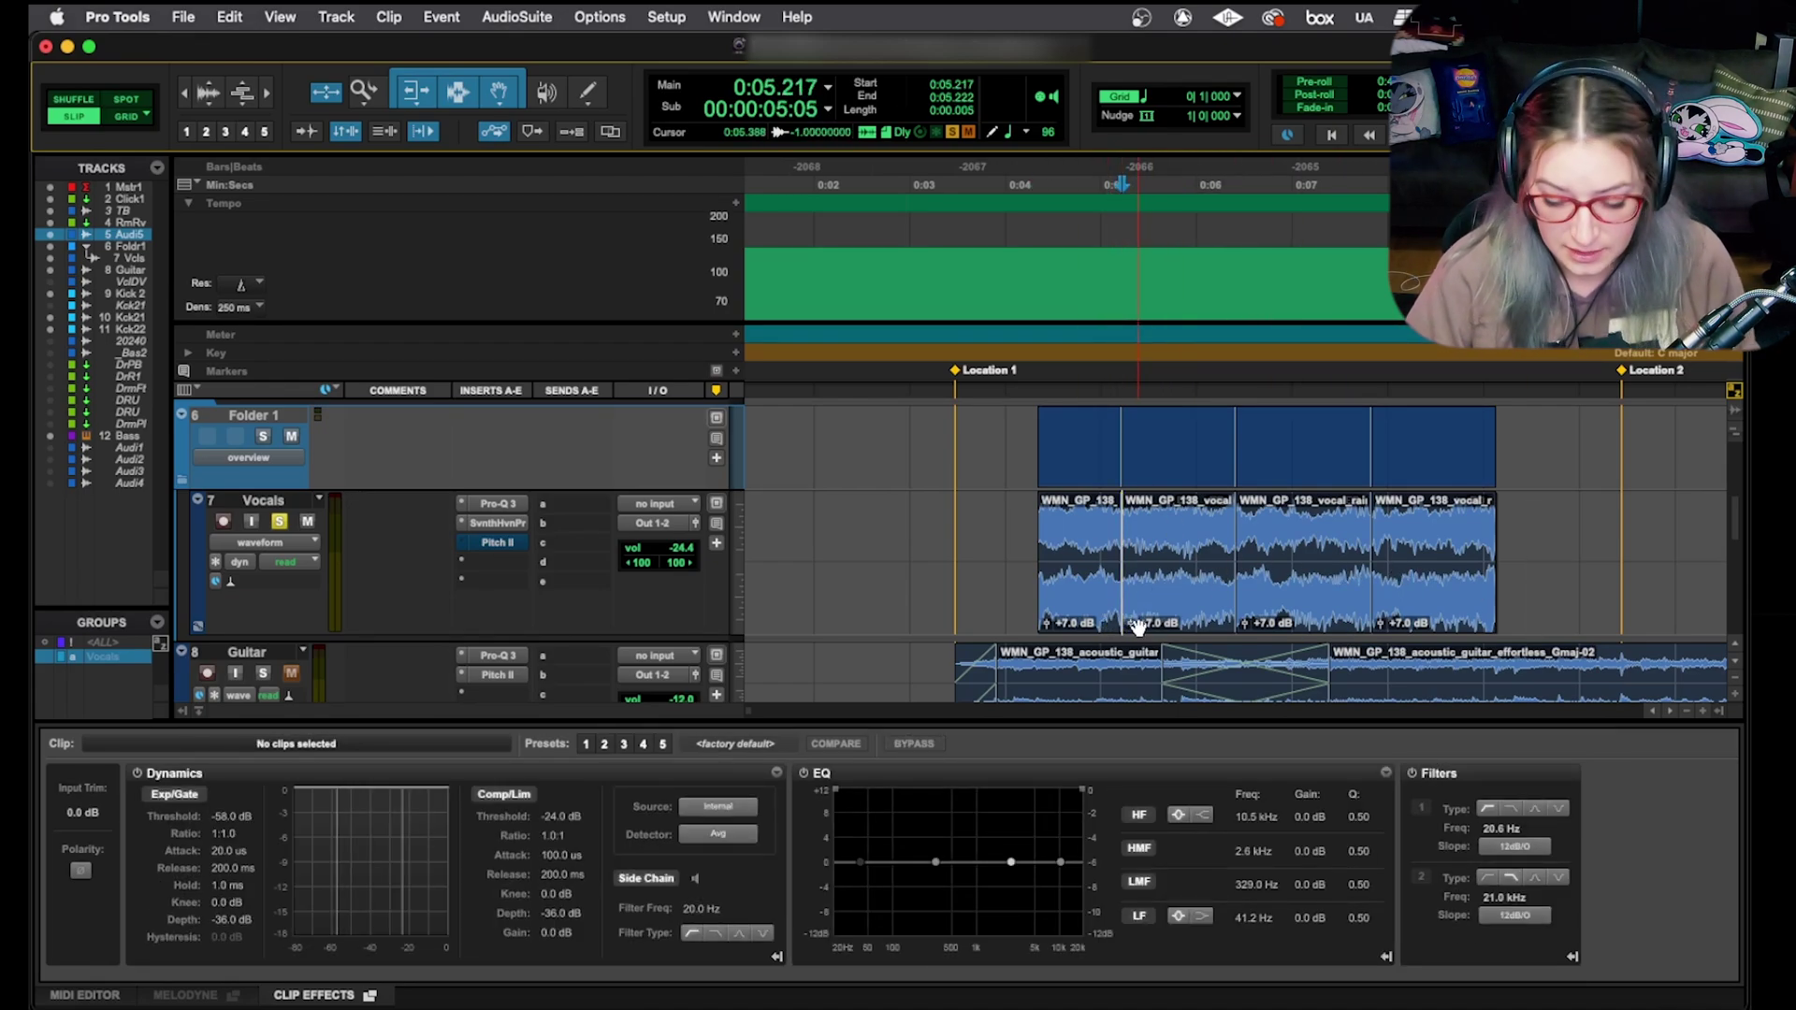
left_click(1136, 584)
scroll(1136, 585, "up", 5)
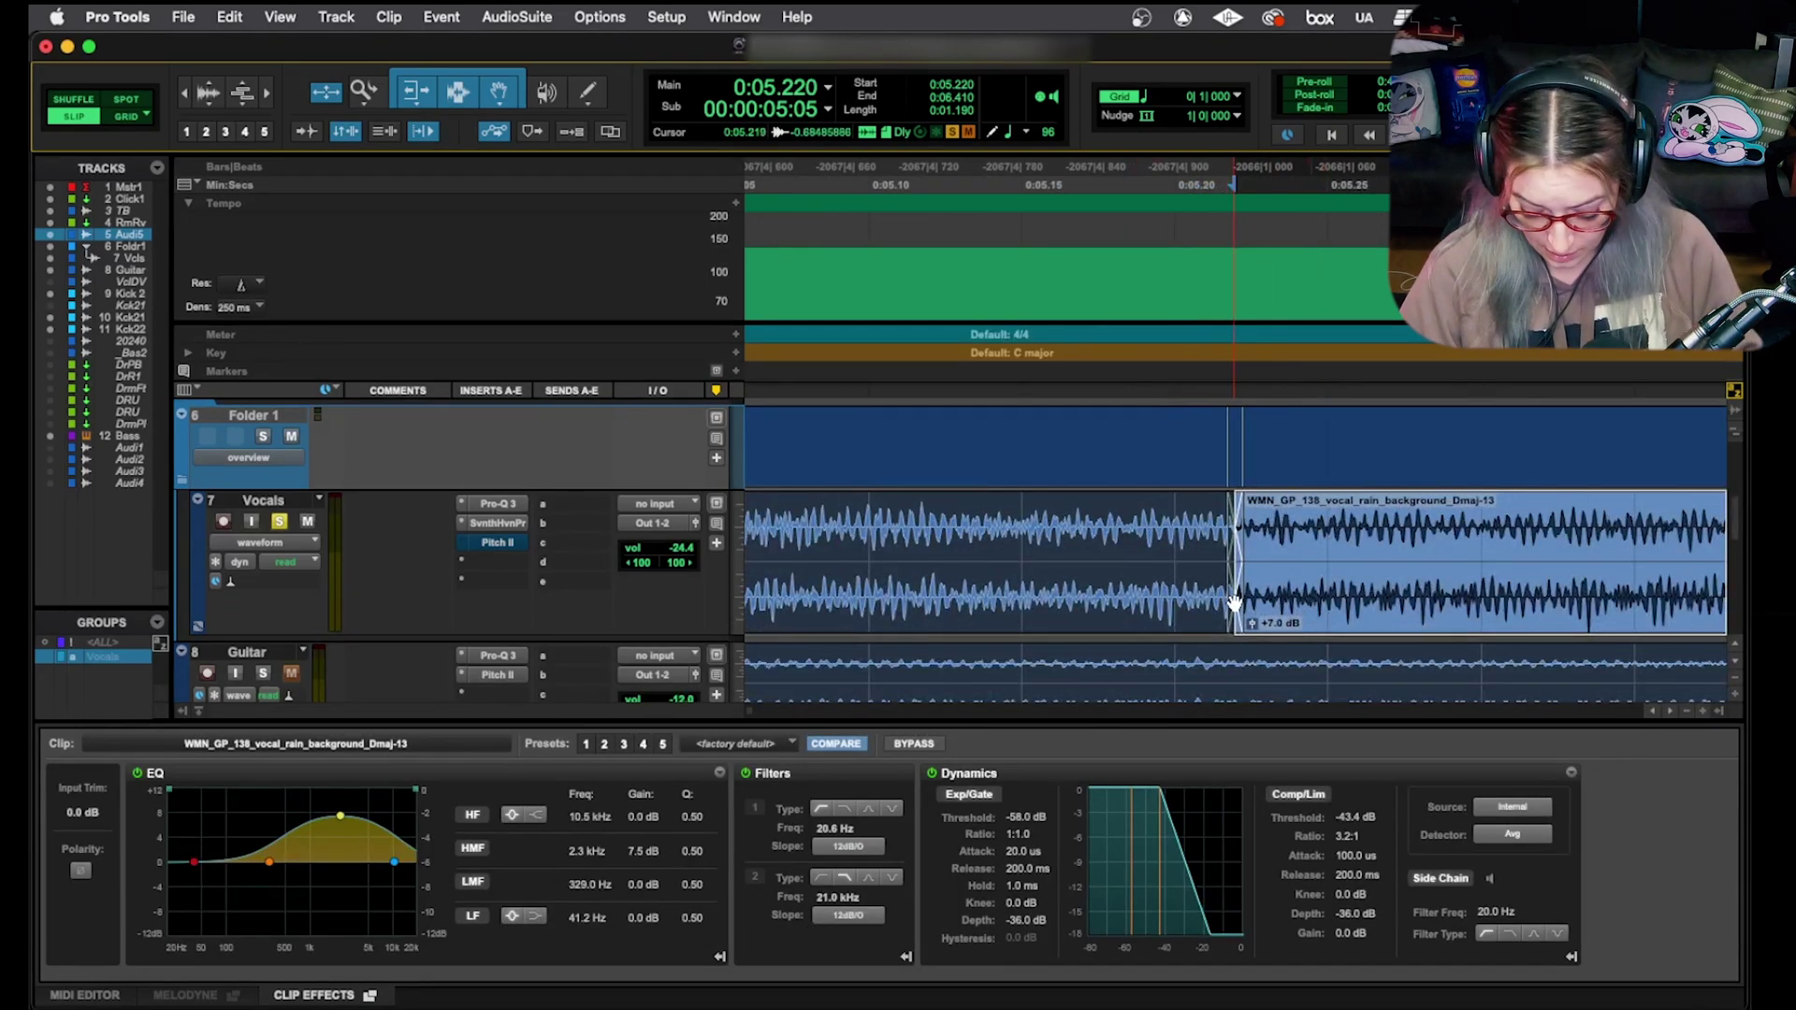
scroll(1235, 602, "up", 3)
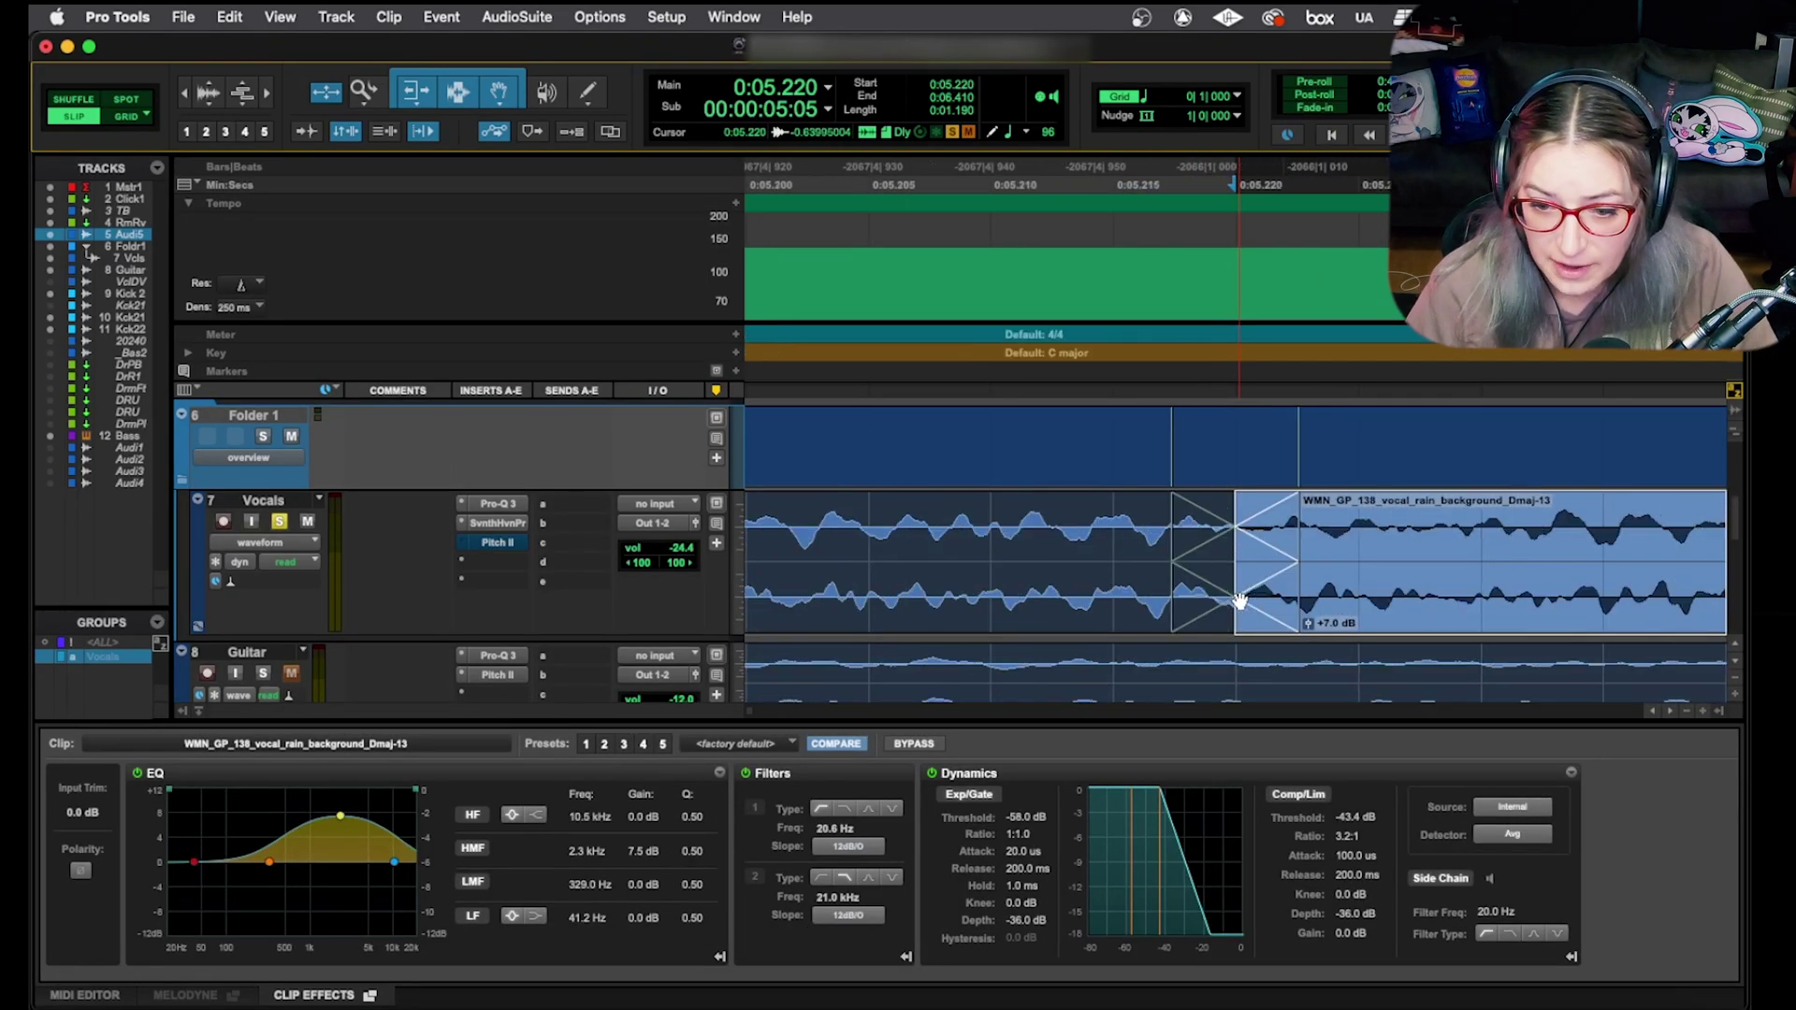
scroll(1240, 602, "down", 5)
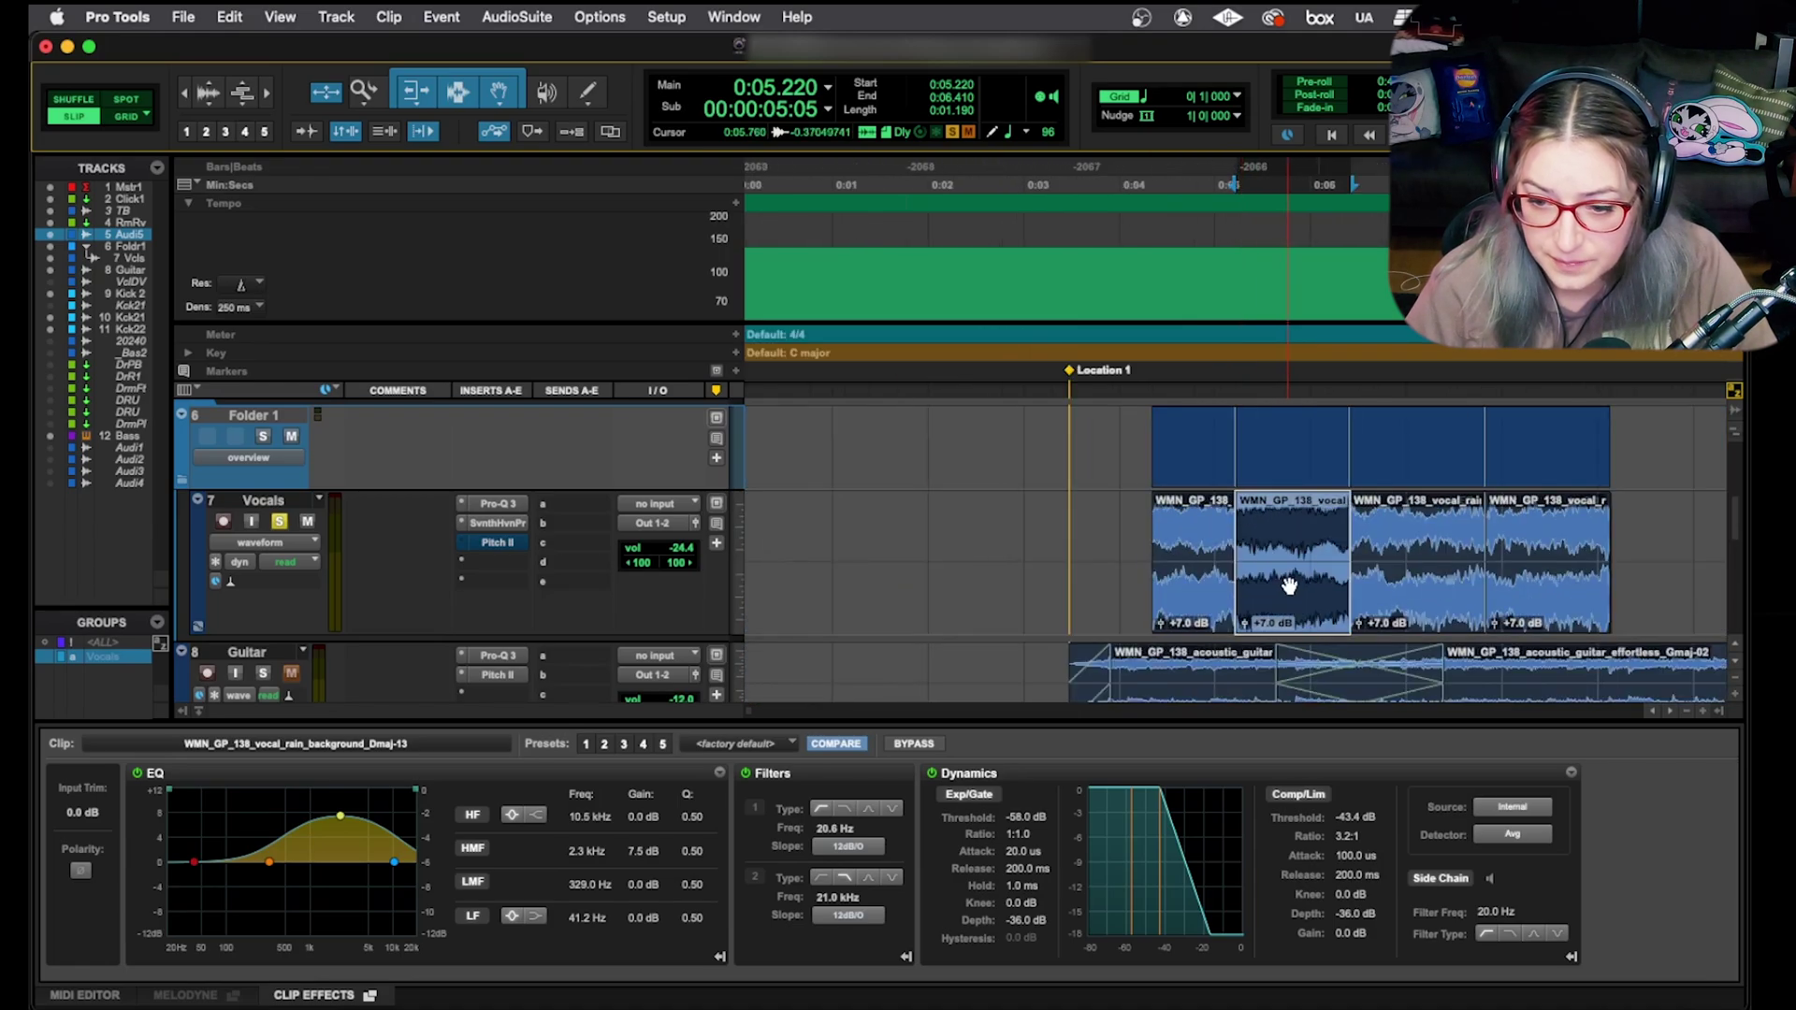
Play back the vocals, then crossfade the join between the second and third clips.
left_click(1106, 548)
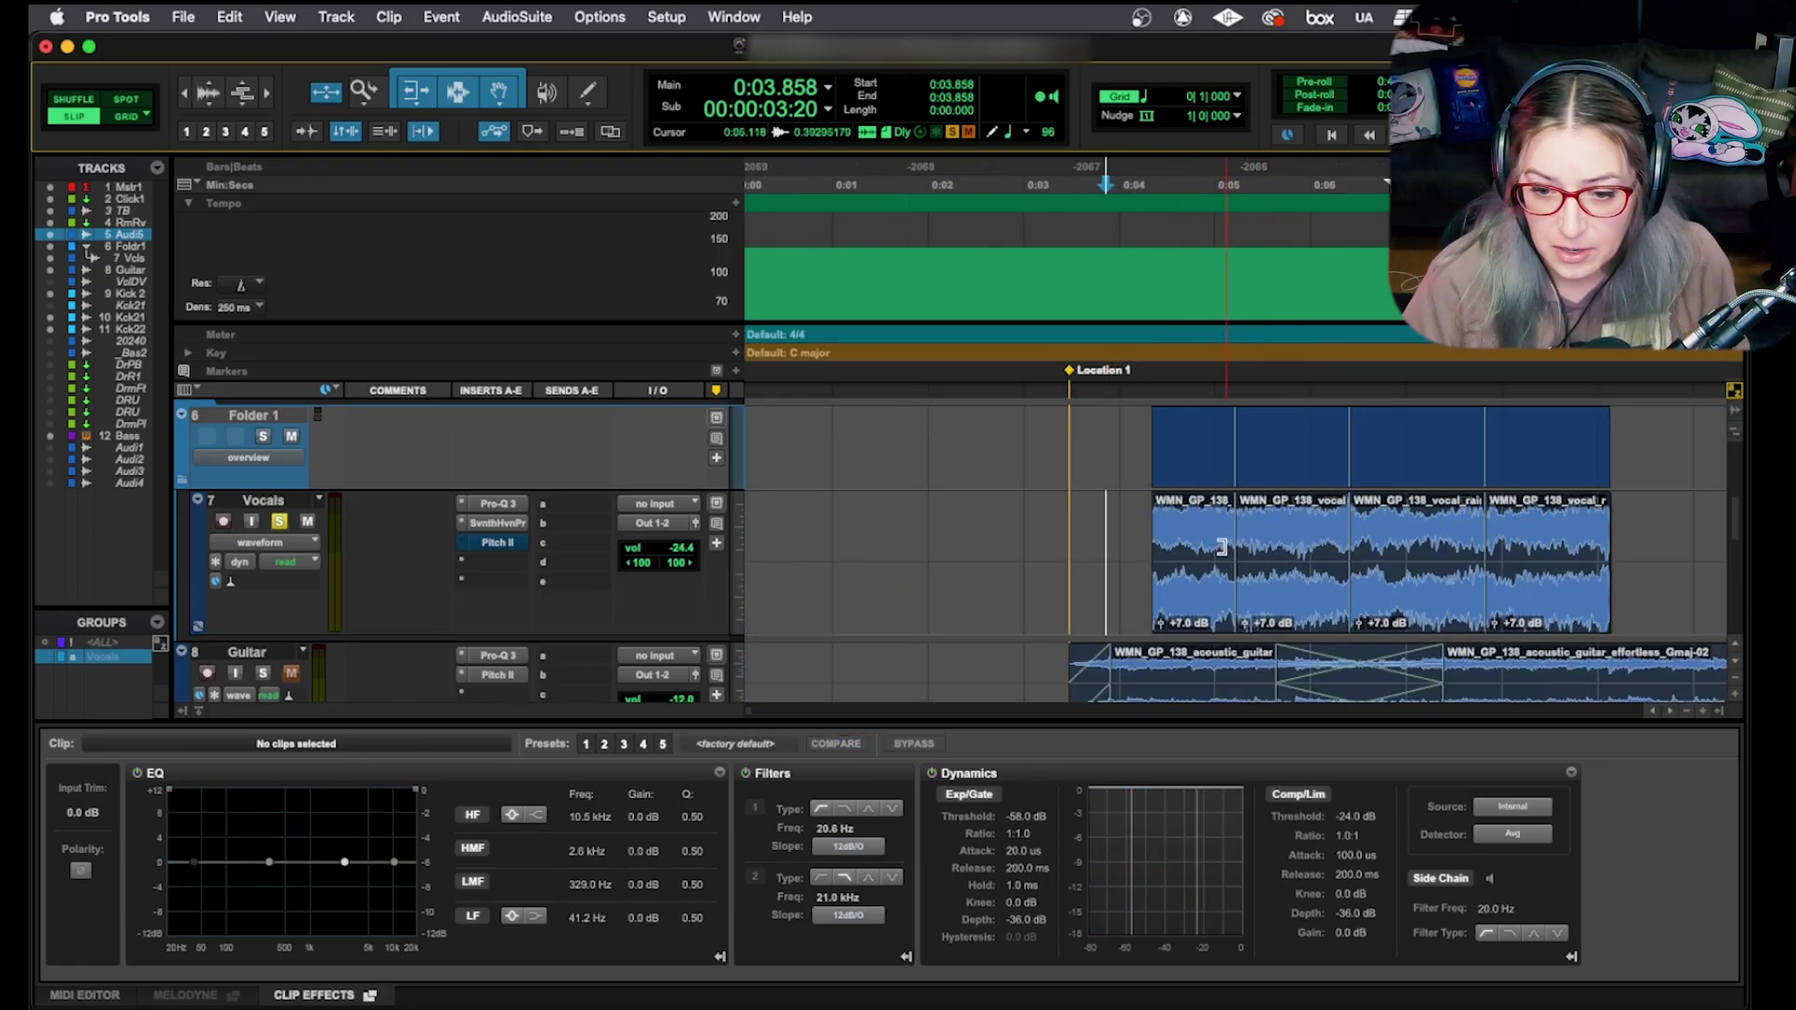
key("space")
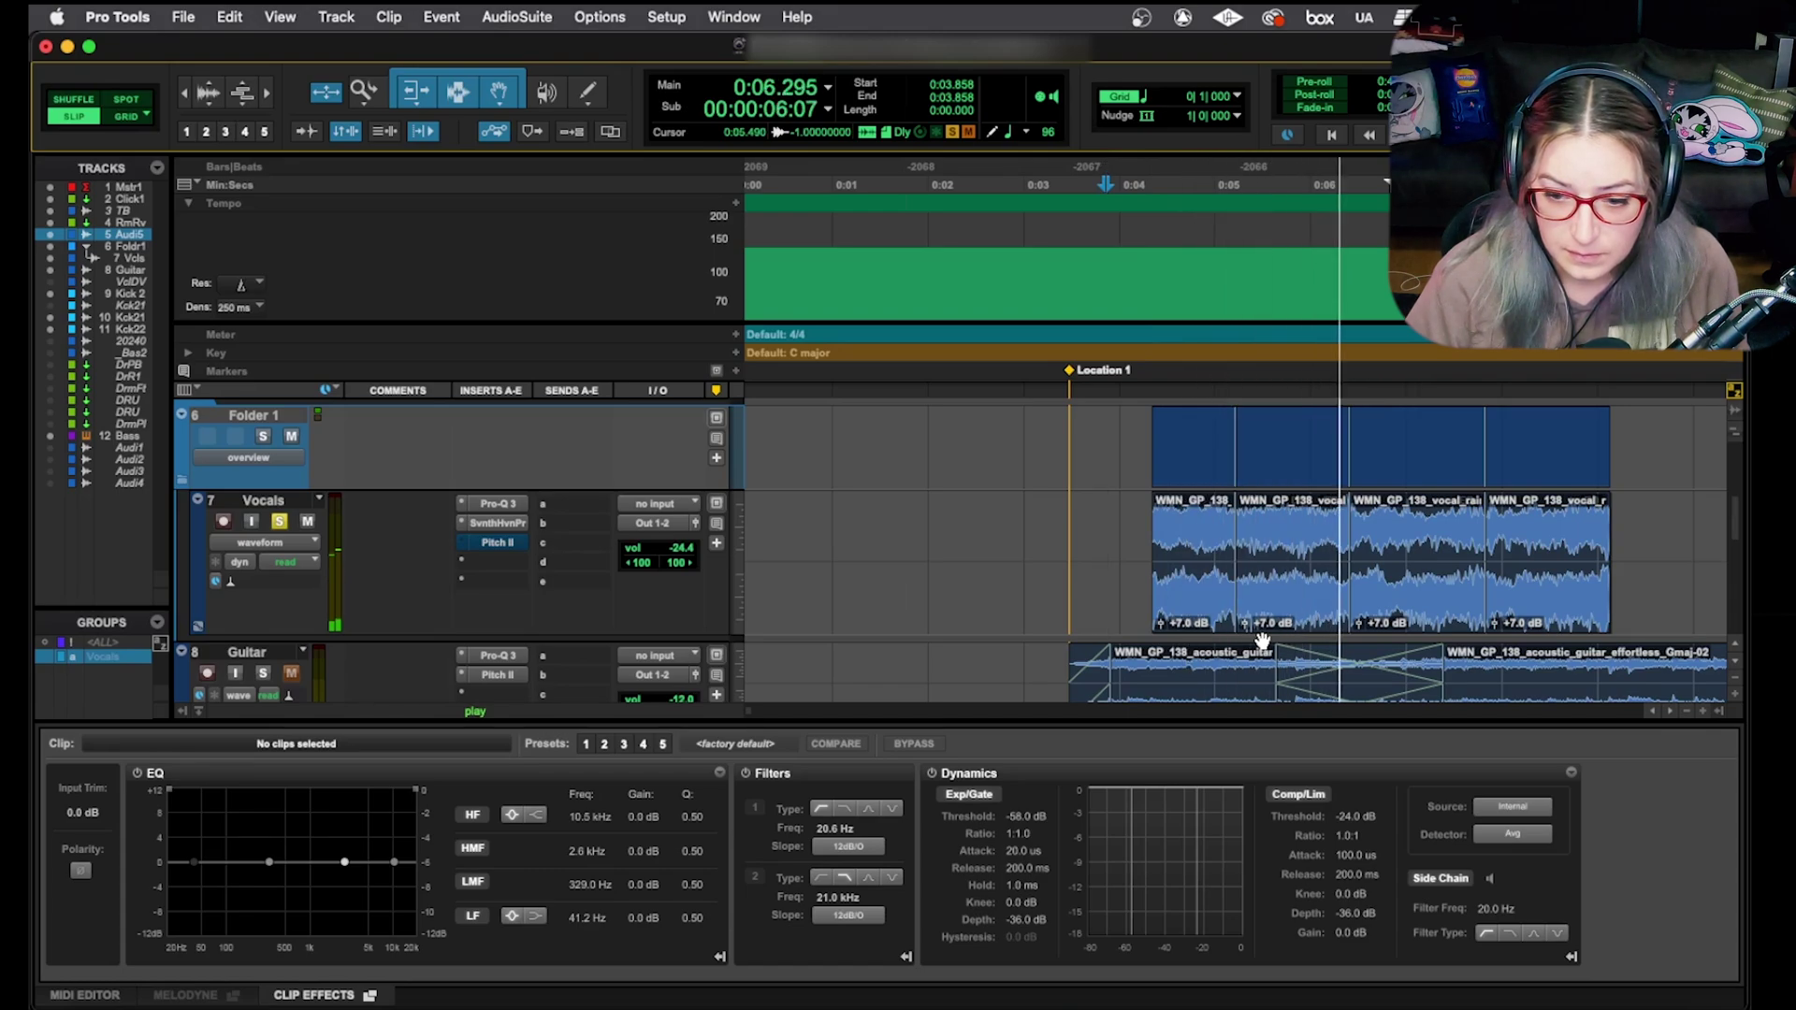
key("space")
left_click_drag(1338, 620, 1361, 621)
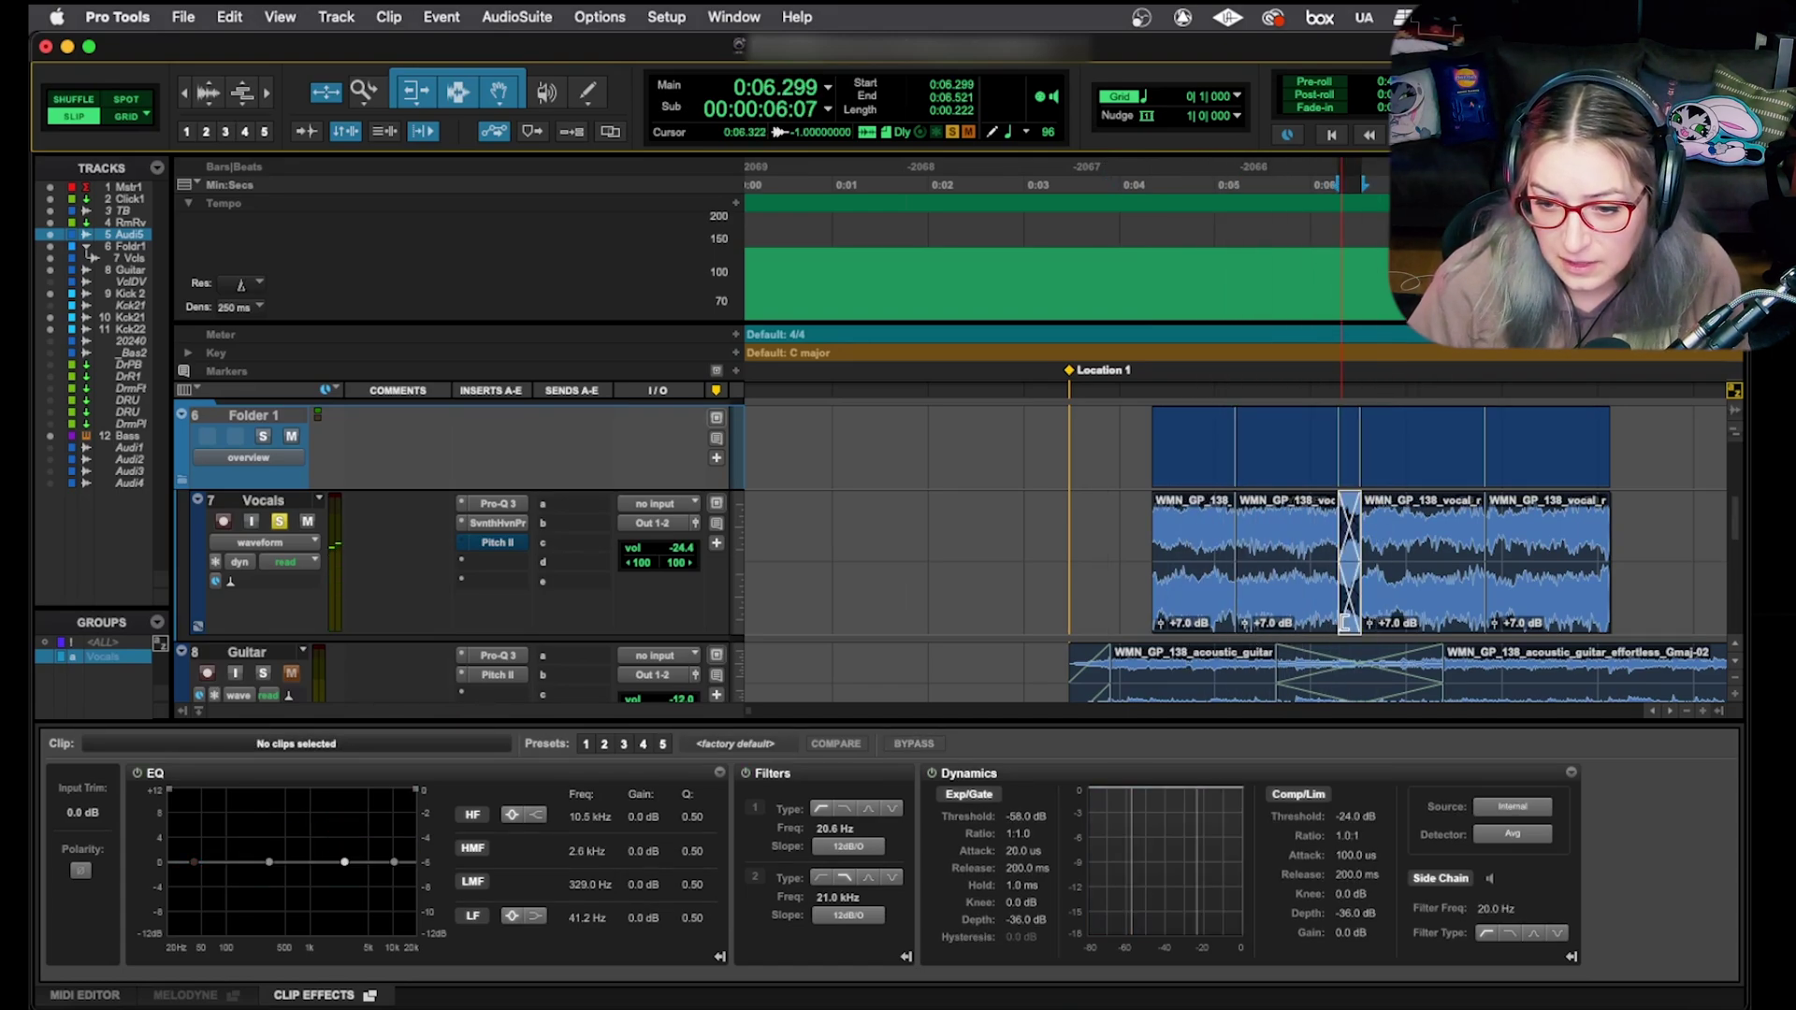
Crossfade the third/fourth clip join and play the vocals back from before the clips.
left_click(1486, 625)
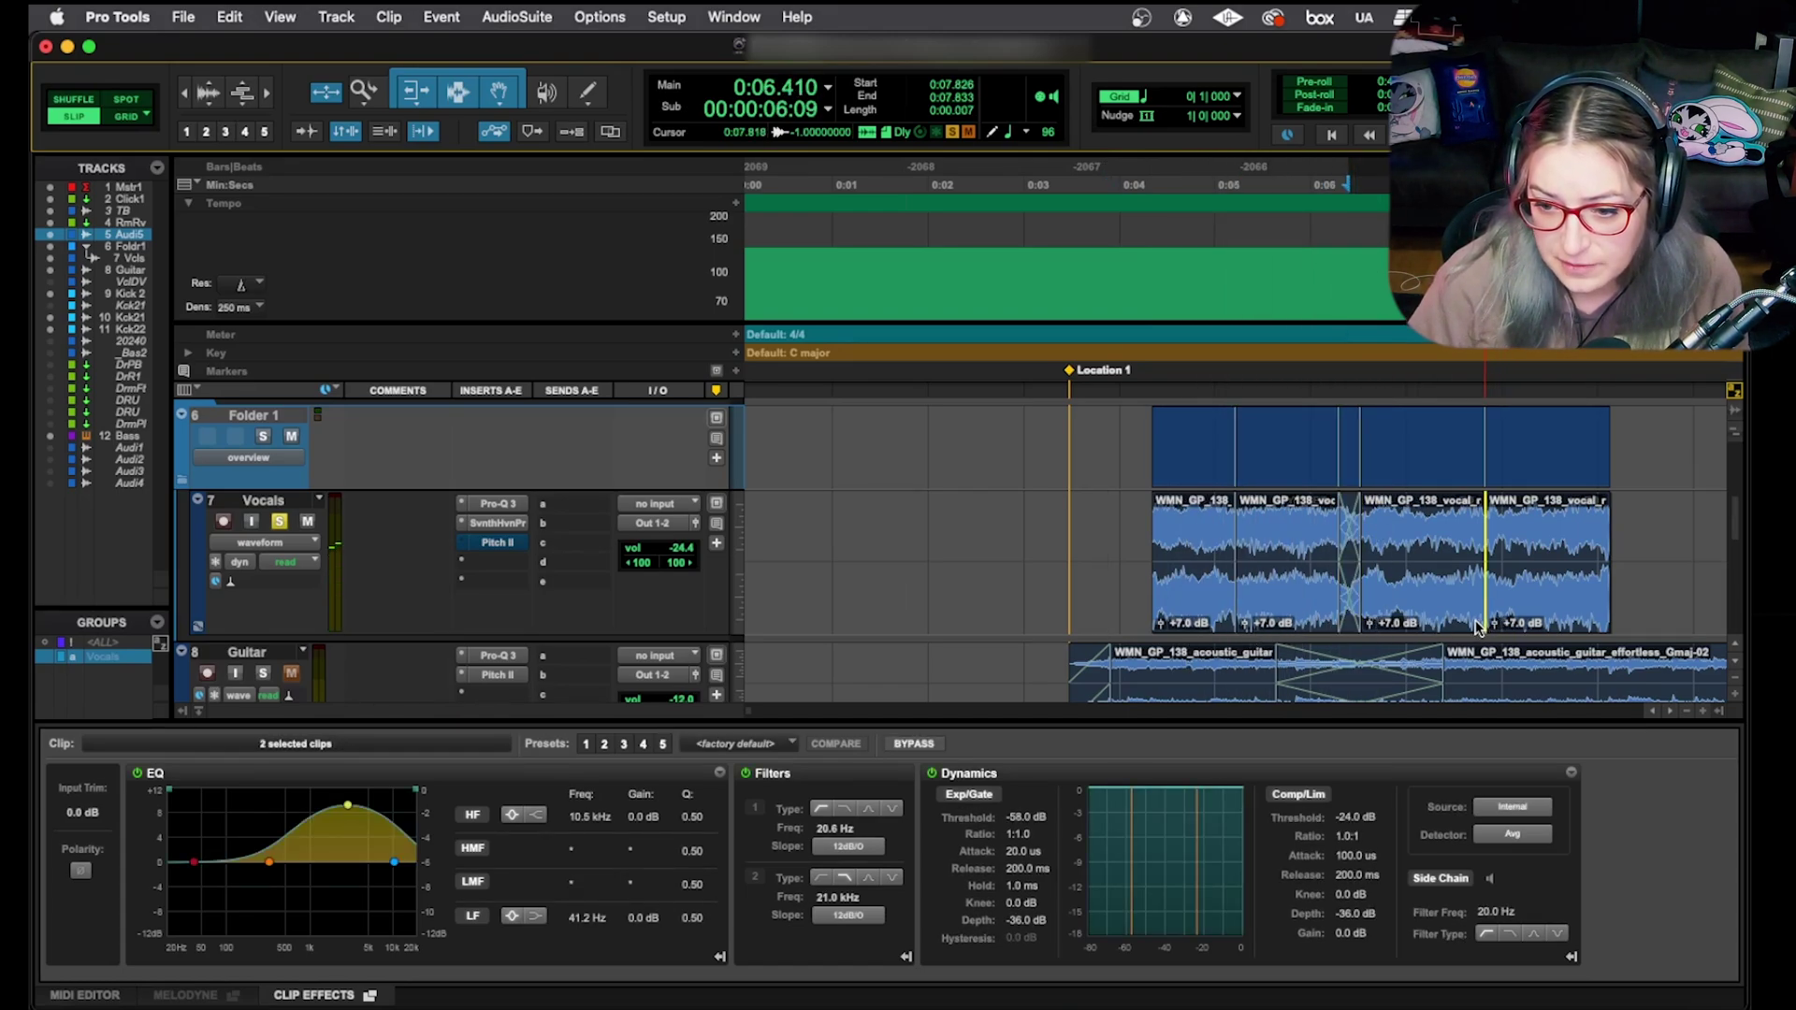
left_click_drag(1478, 627, 1483, 625)
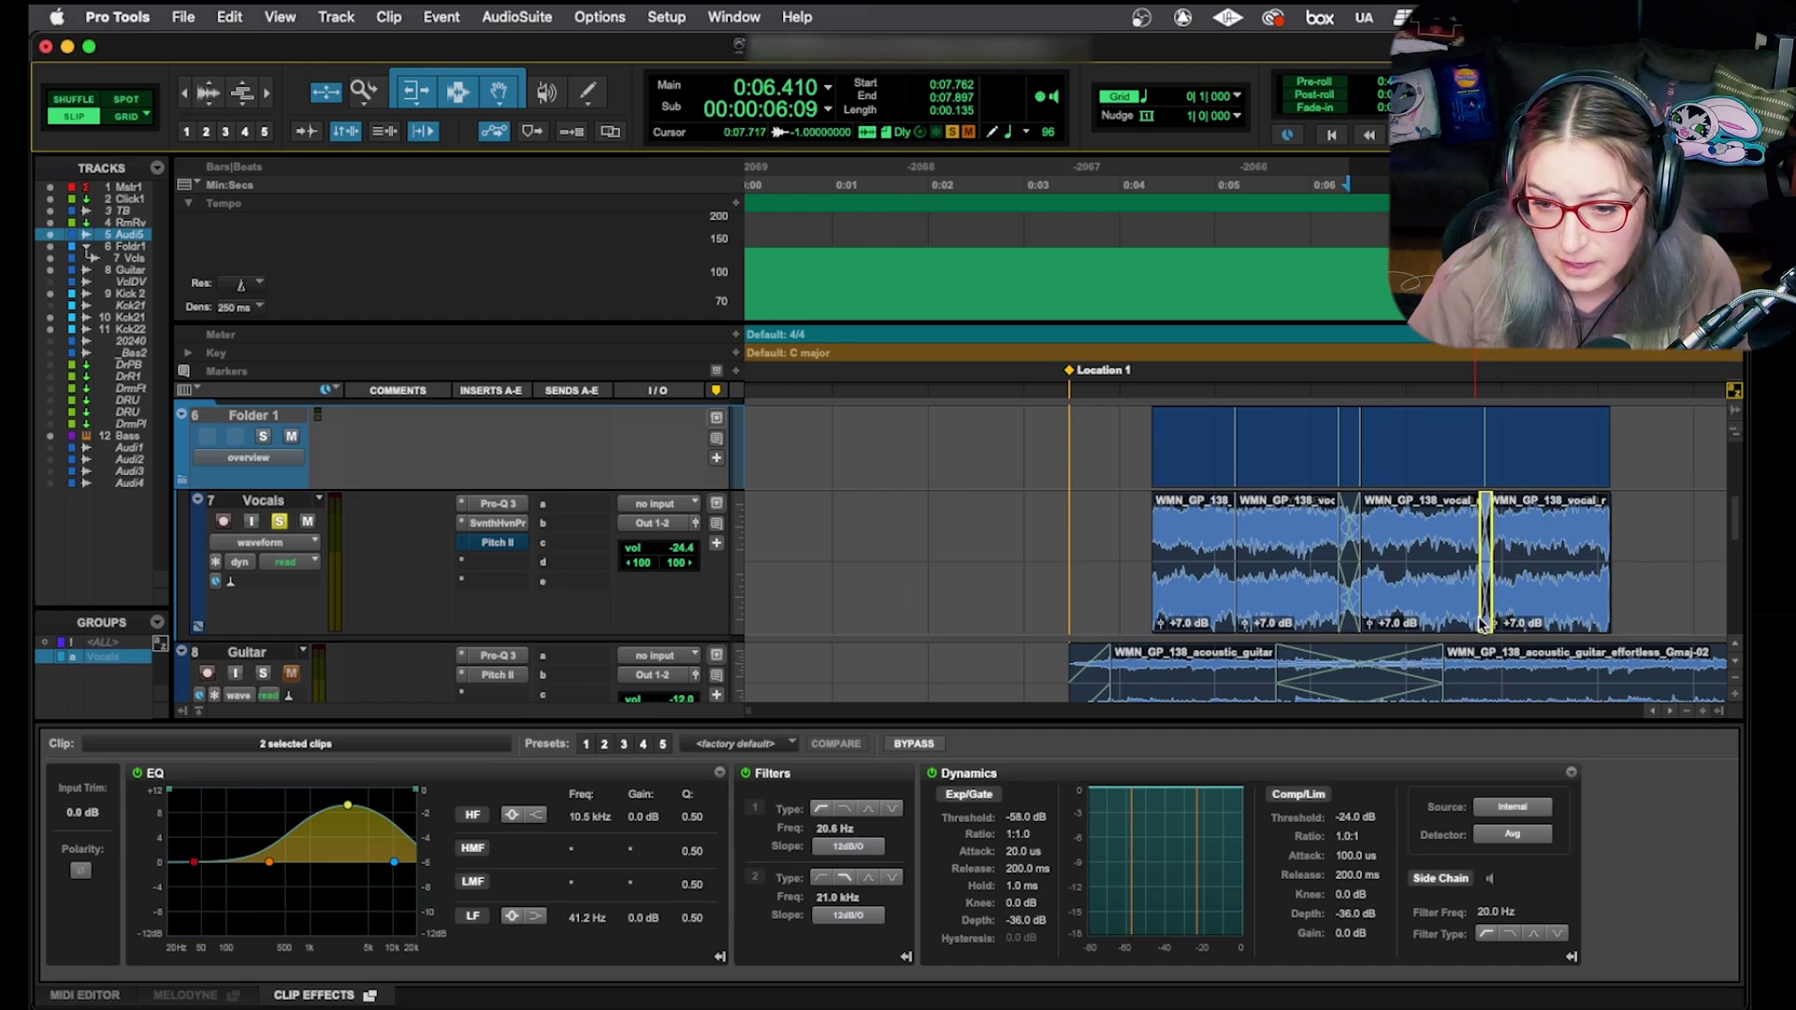
left_click(1130, 518)
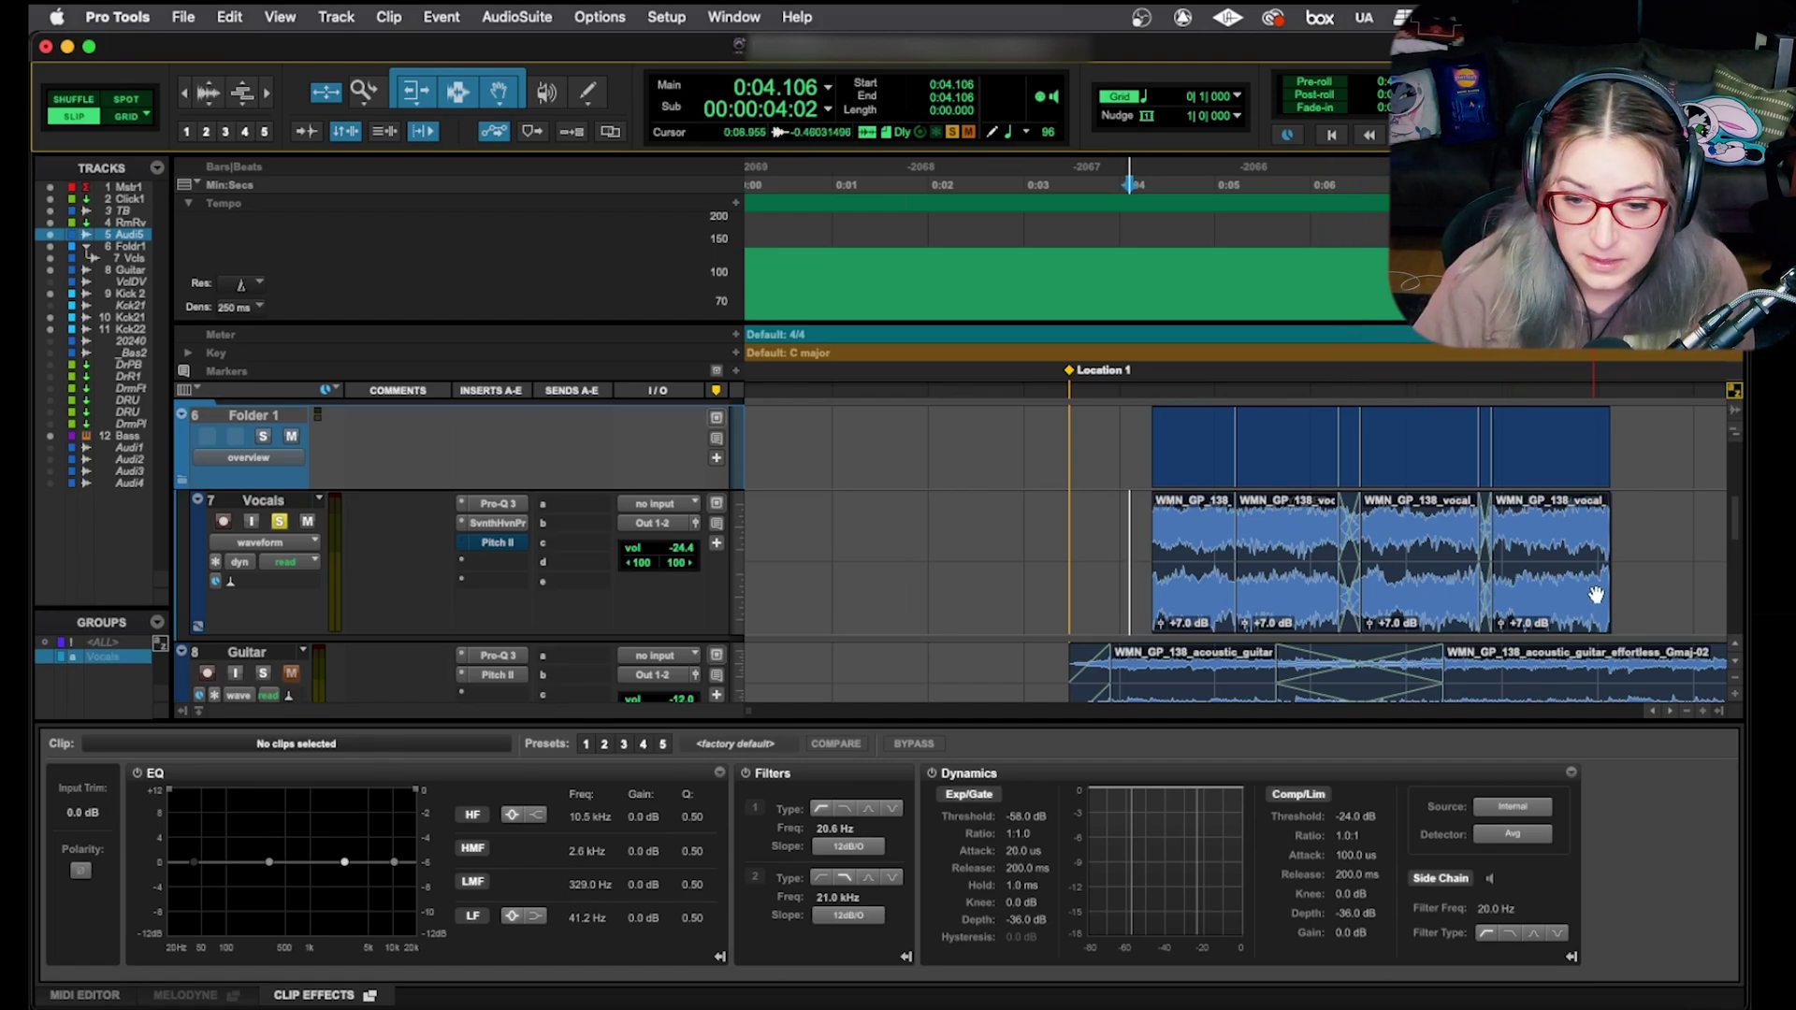
key("space")
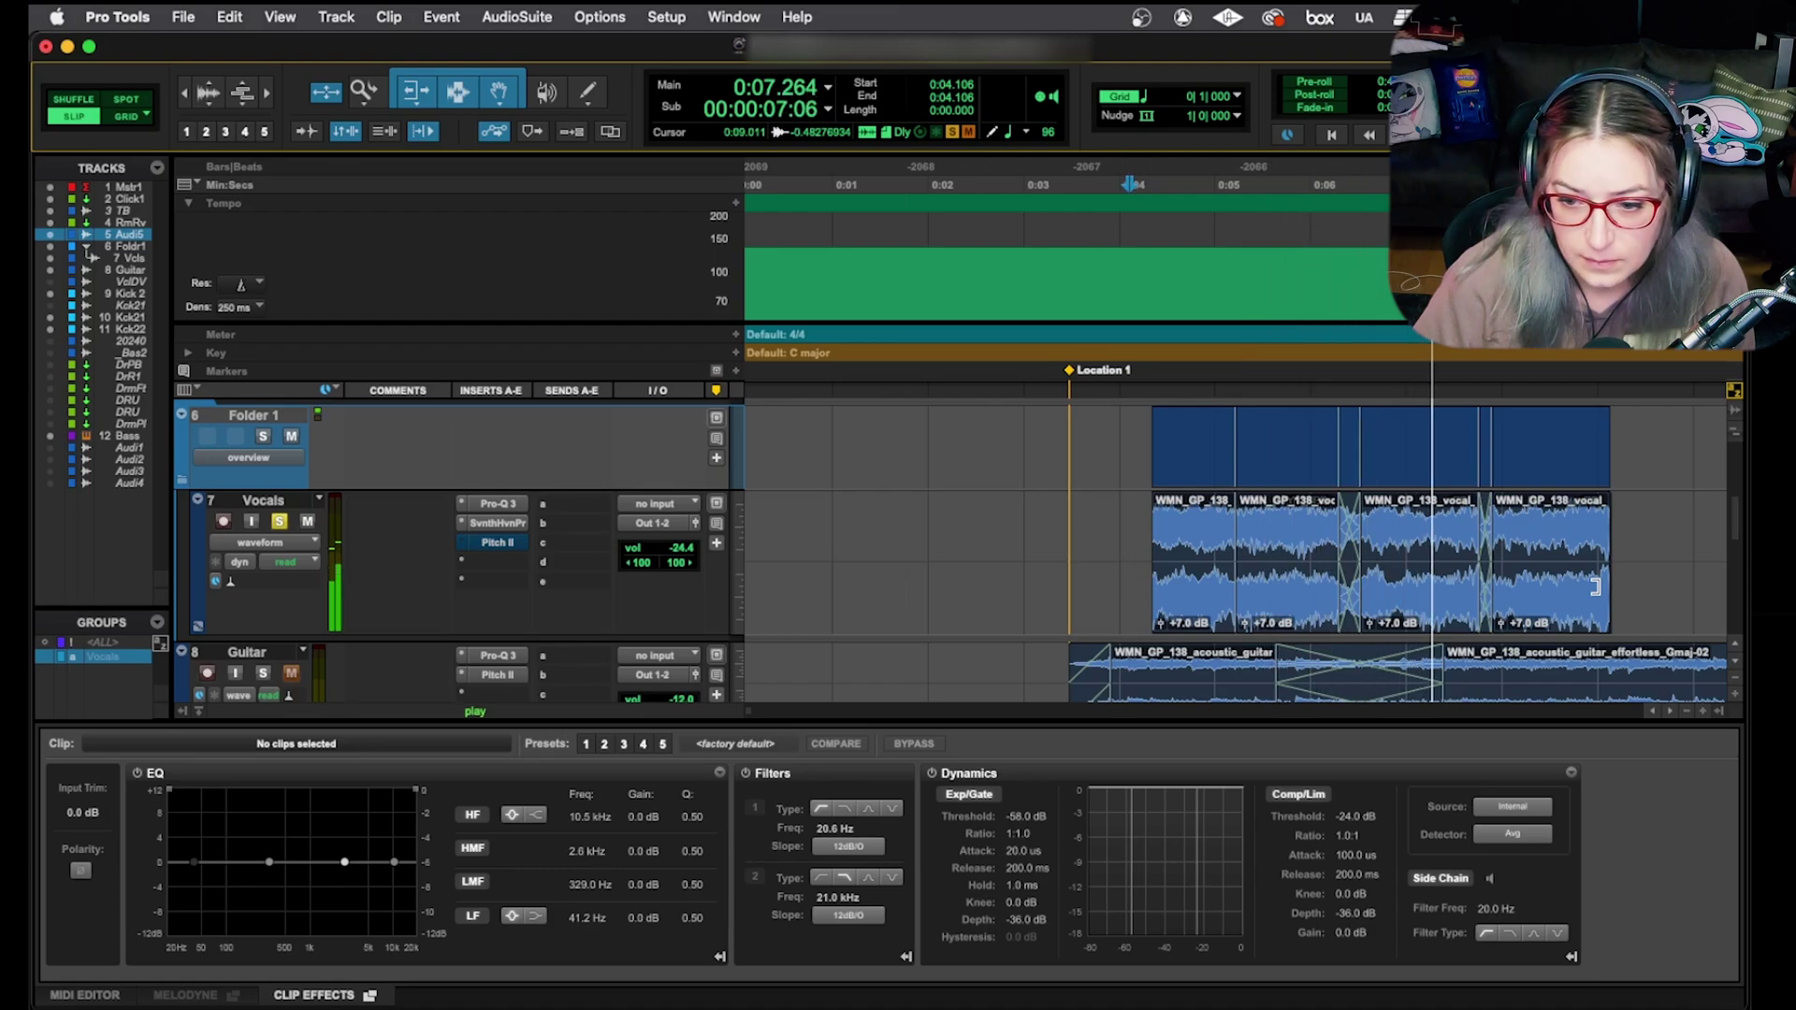
key("space")
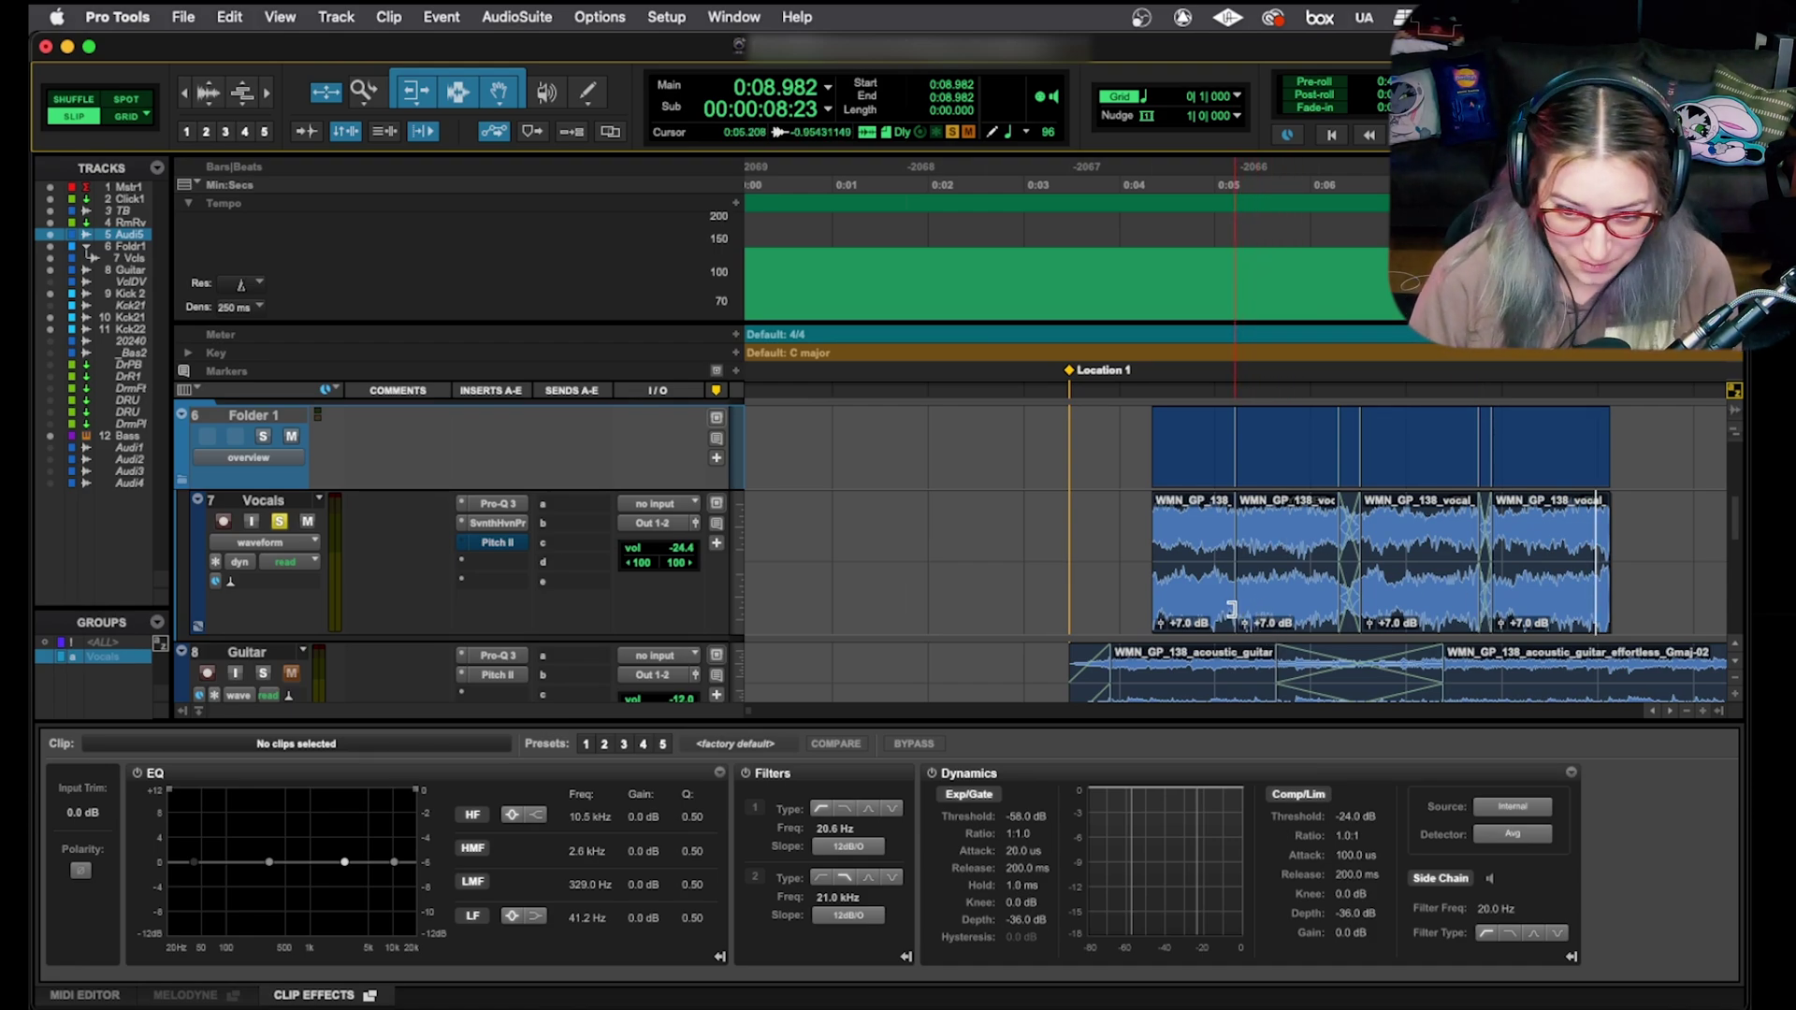
Inspect the Clip Effects of each of the four vocal clips in turn, then deselect them.
left_click(1130, 503)
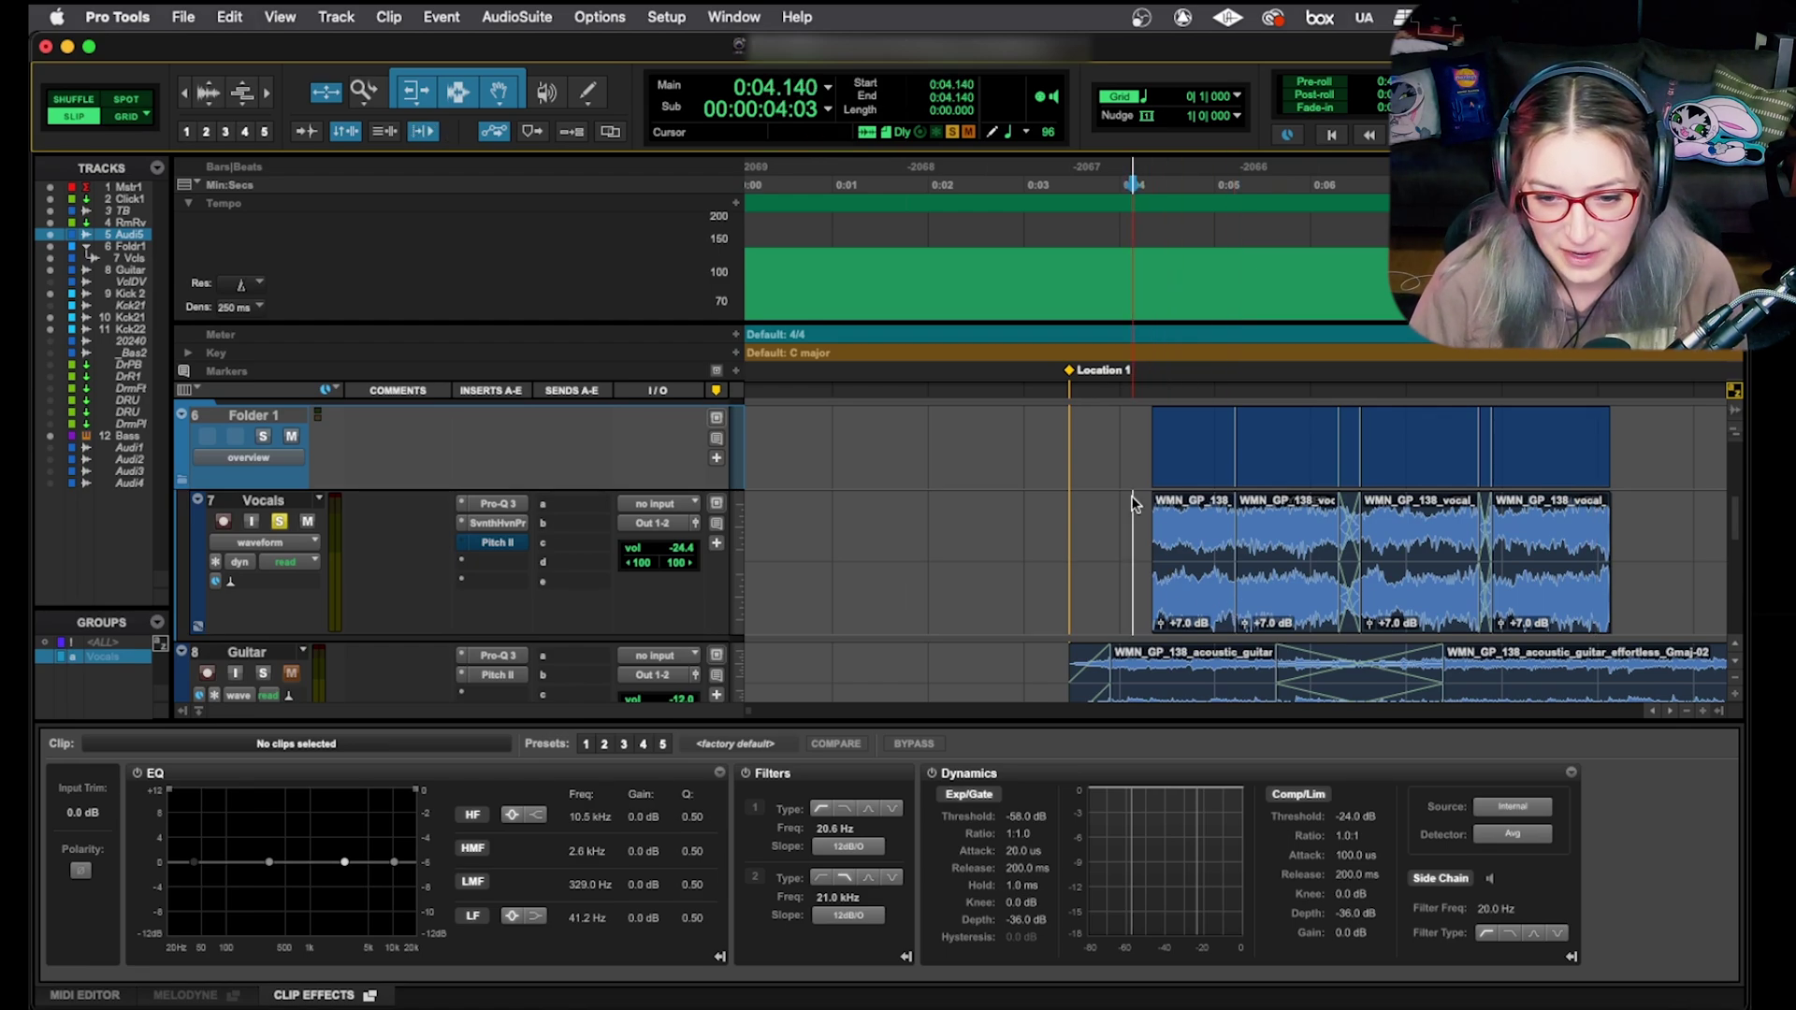
left_click(1175, 588)
left_click(1279, 605)
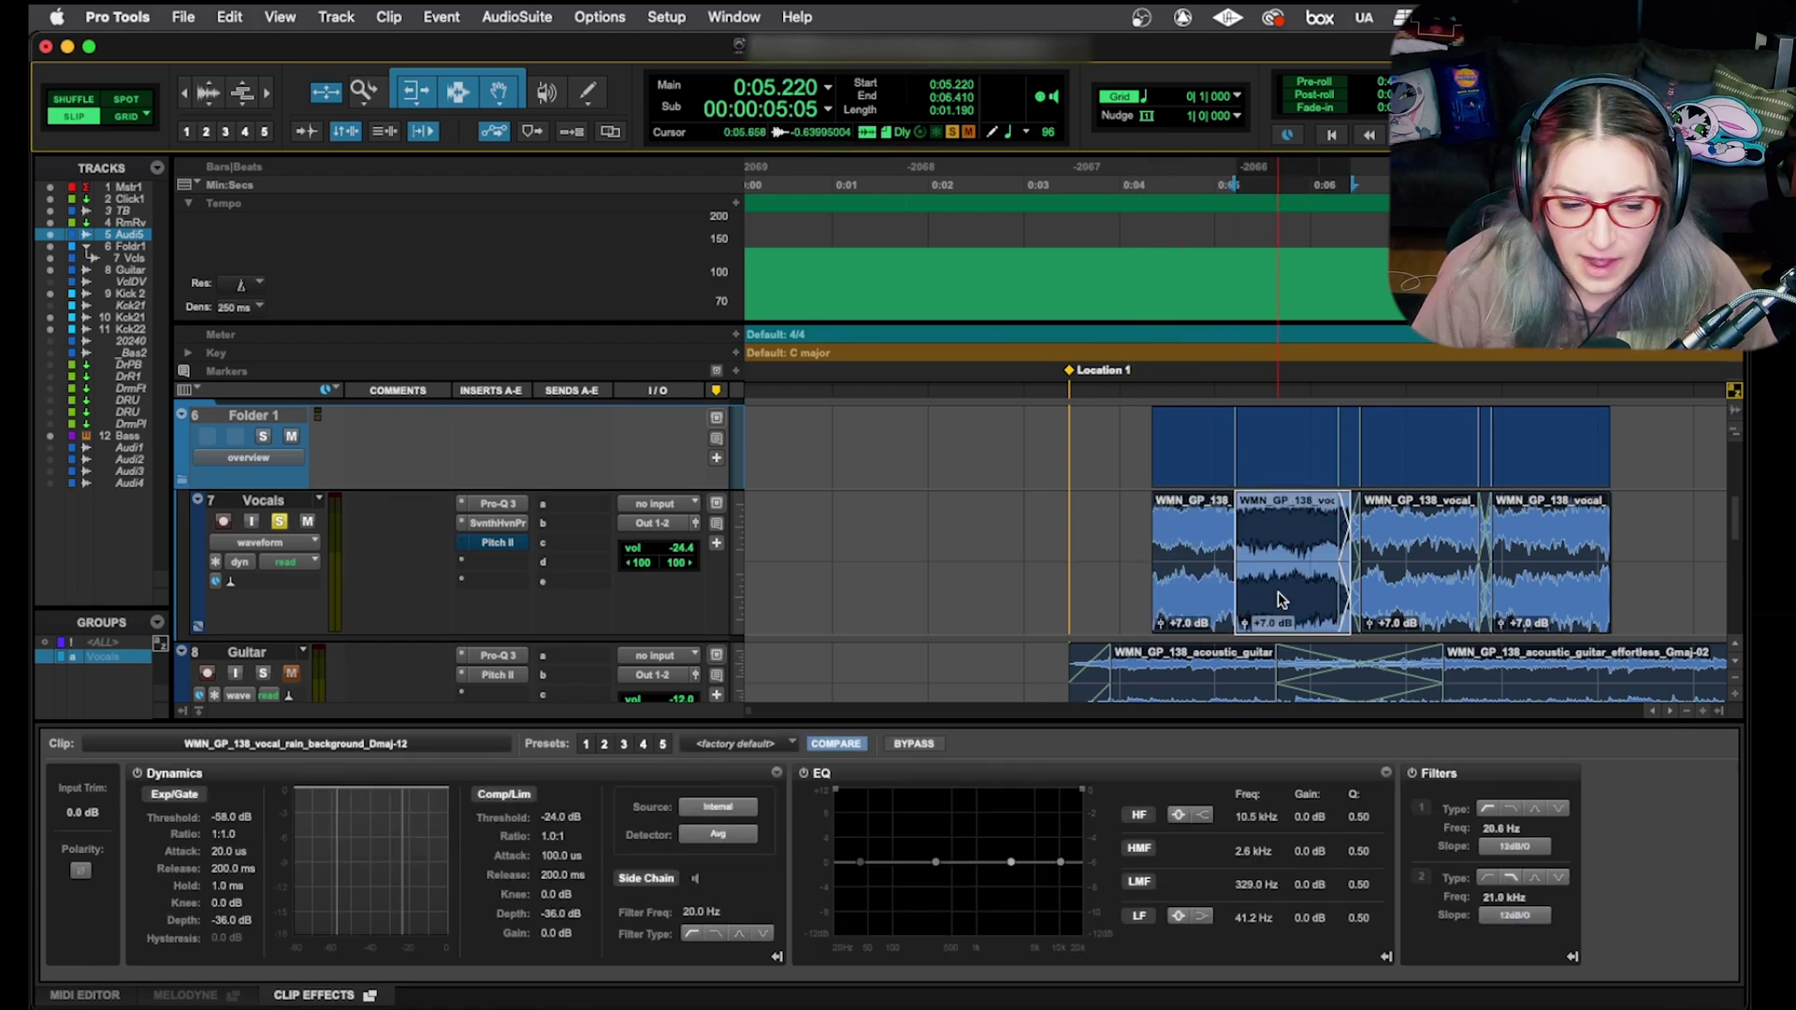
left_click(1400, 608)
left_click(1534, 604)
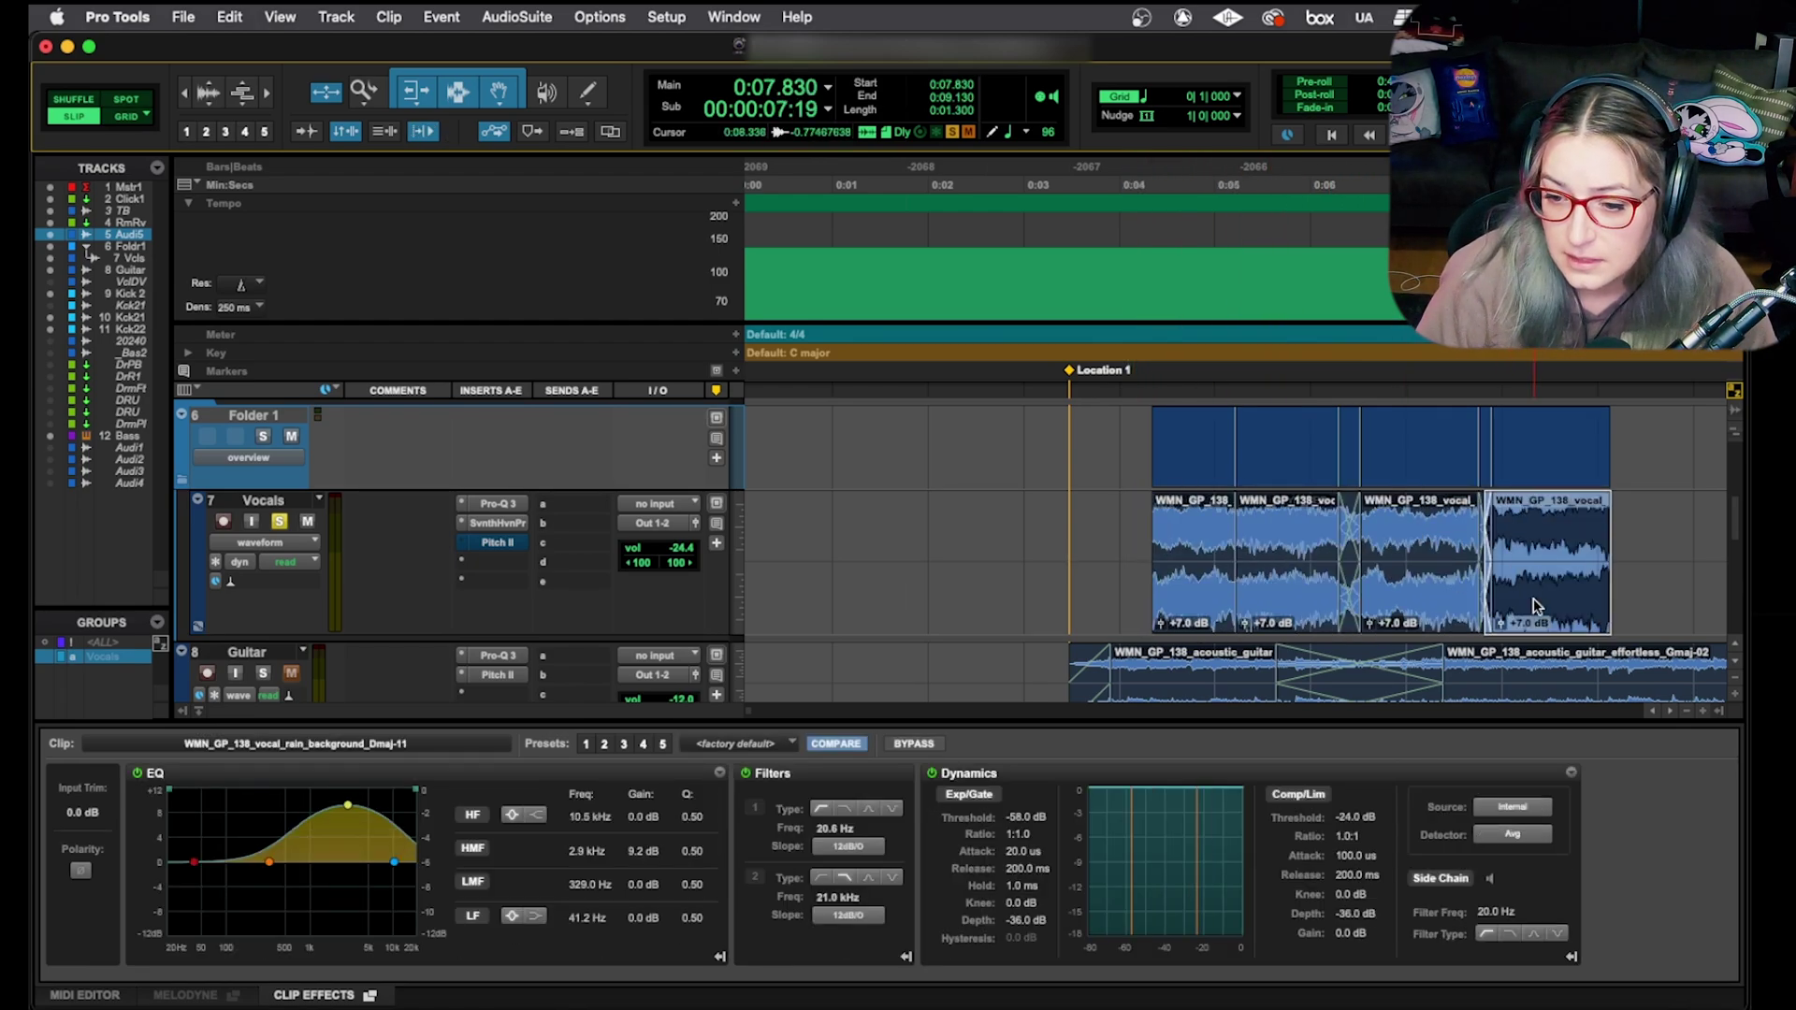
left_click(1180, 595)
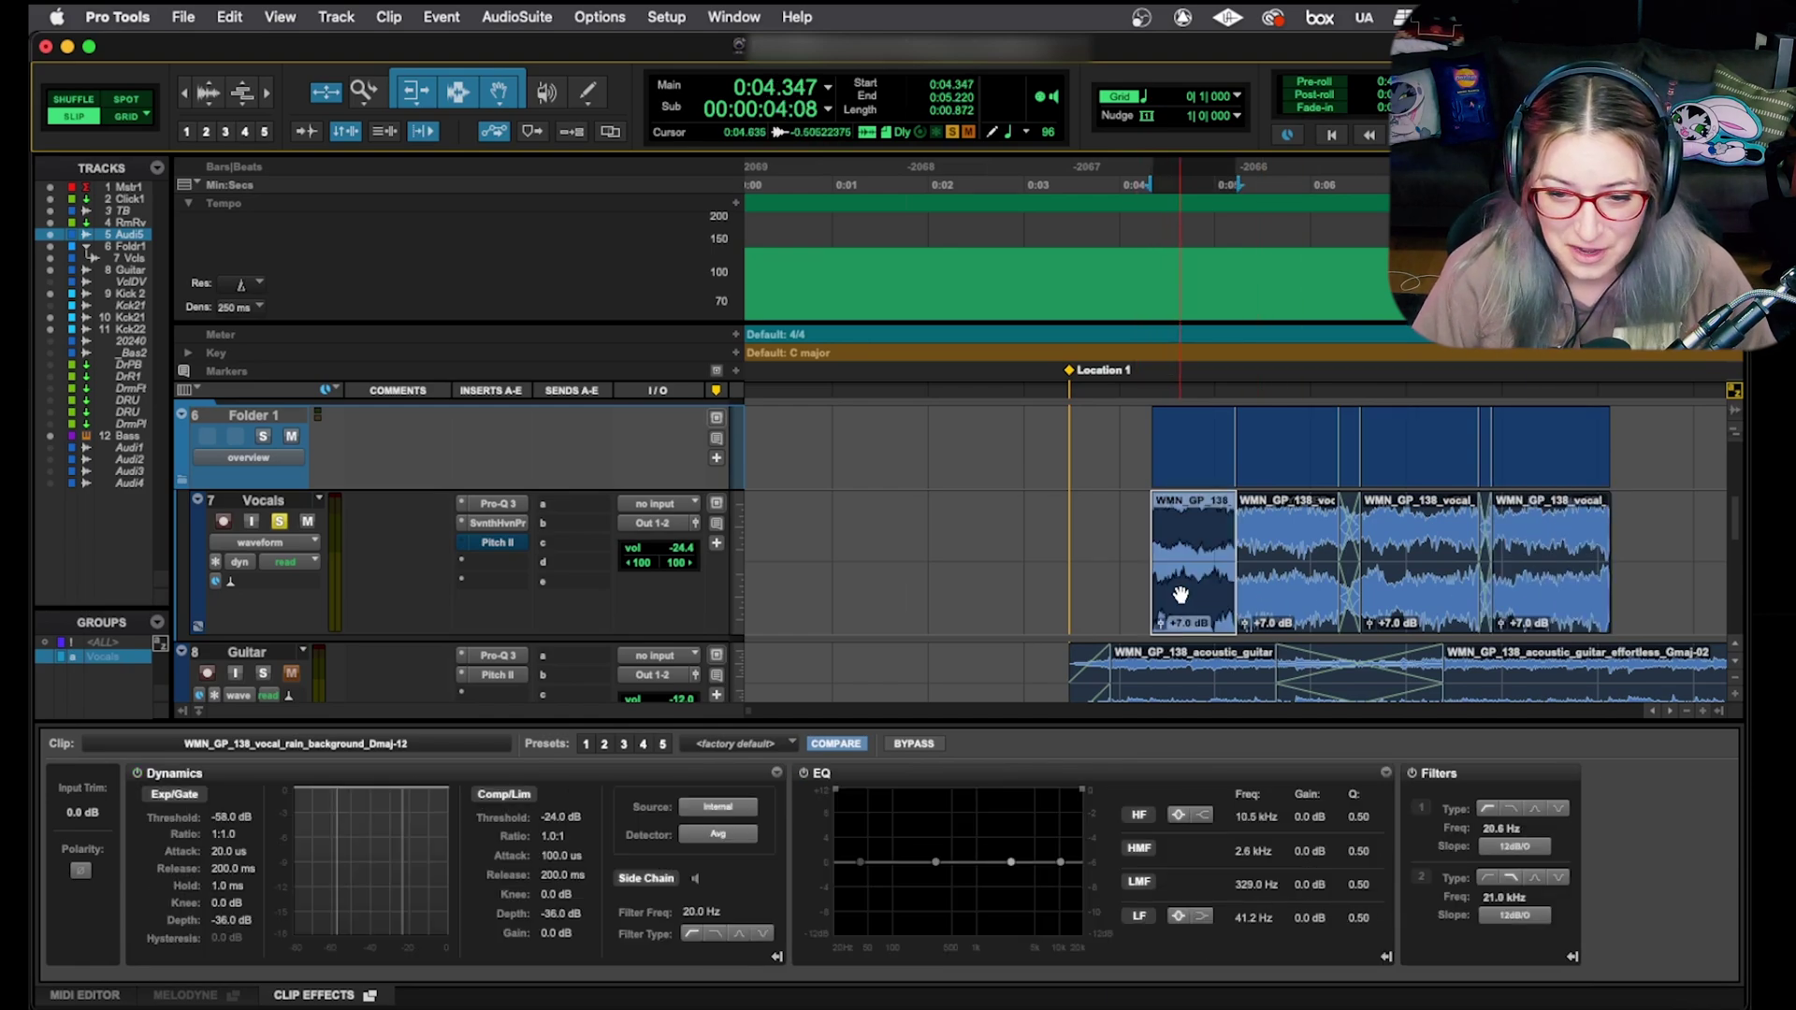
left_click(1078, 532)
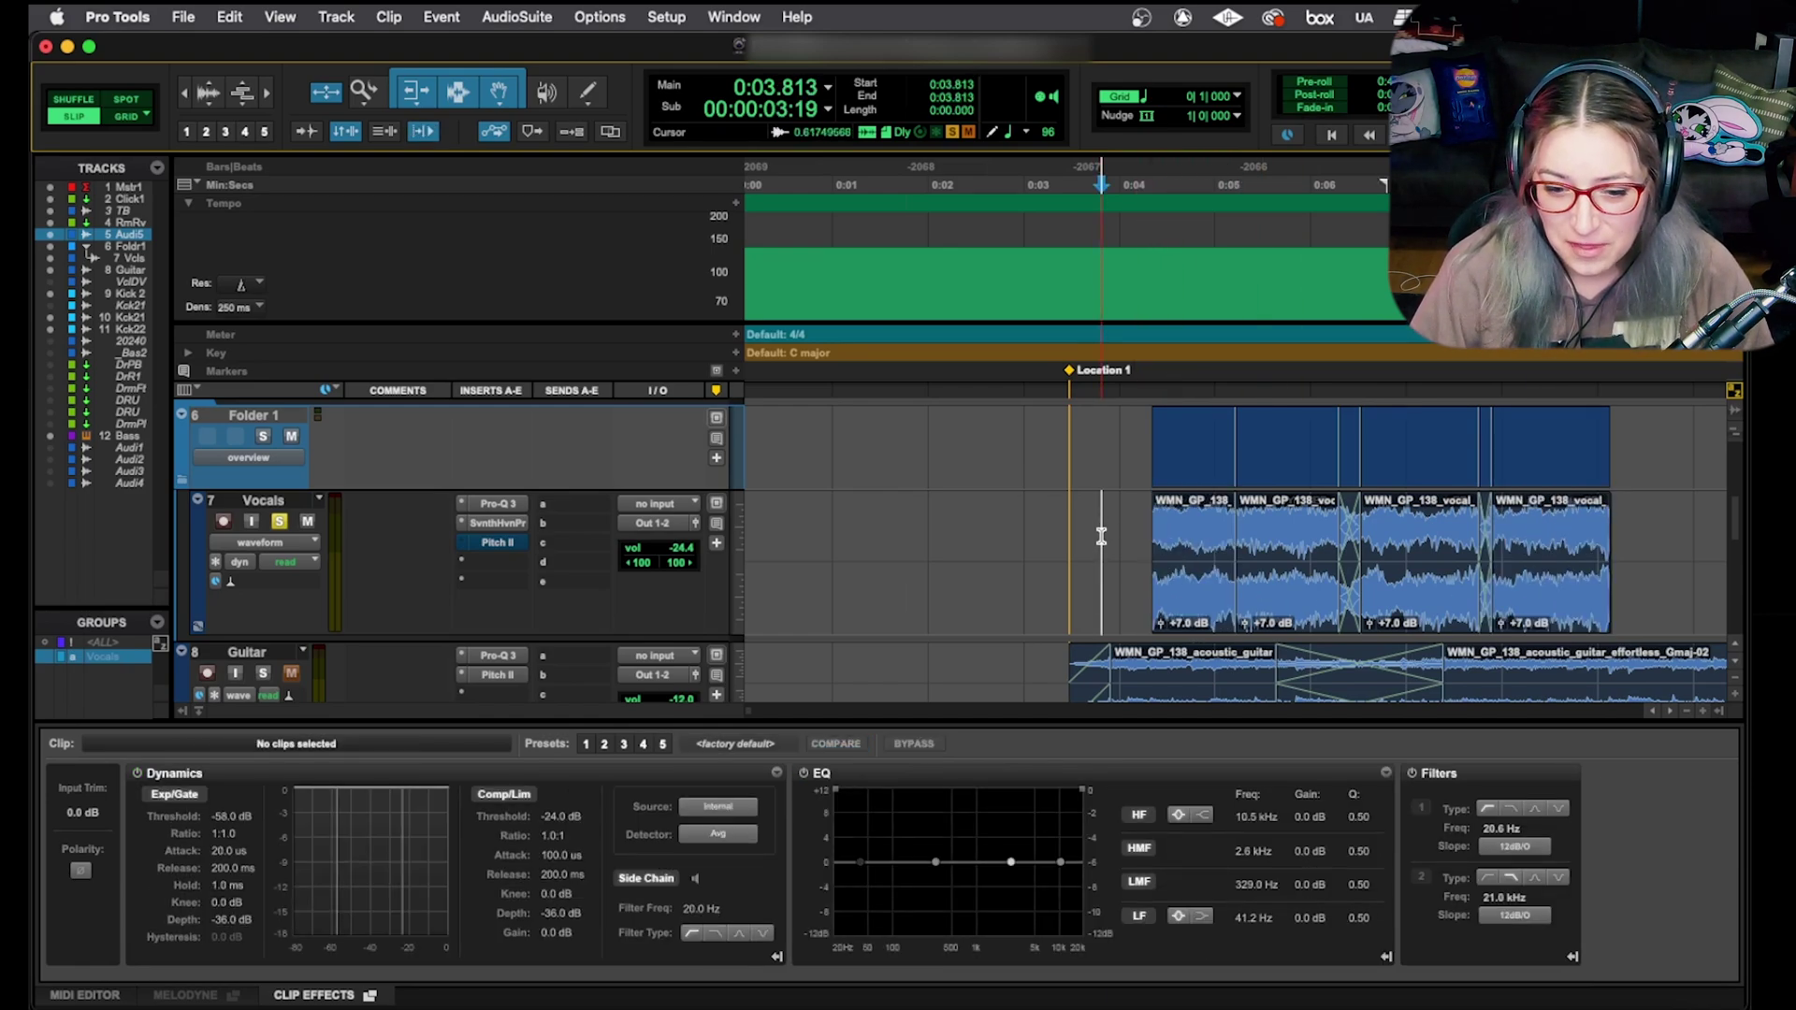
left_click_drag(1079, 532, 1639, 542)
left_click(1640, 542)
Clear the clip effects from the last vocal clip.
right_click(1582, 600)
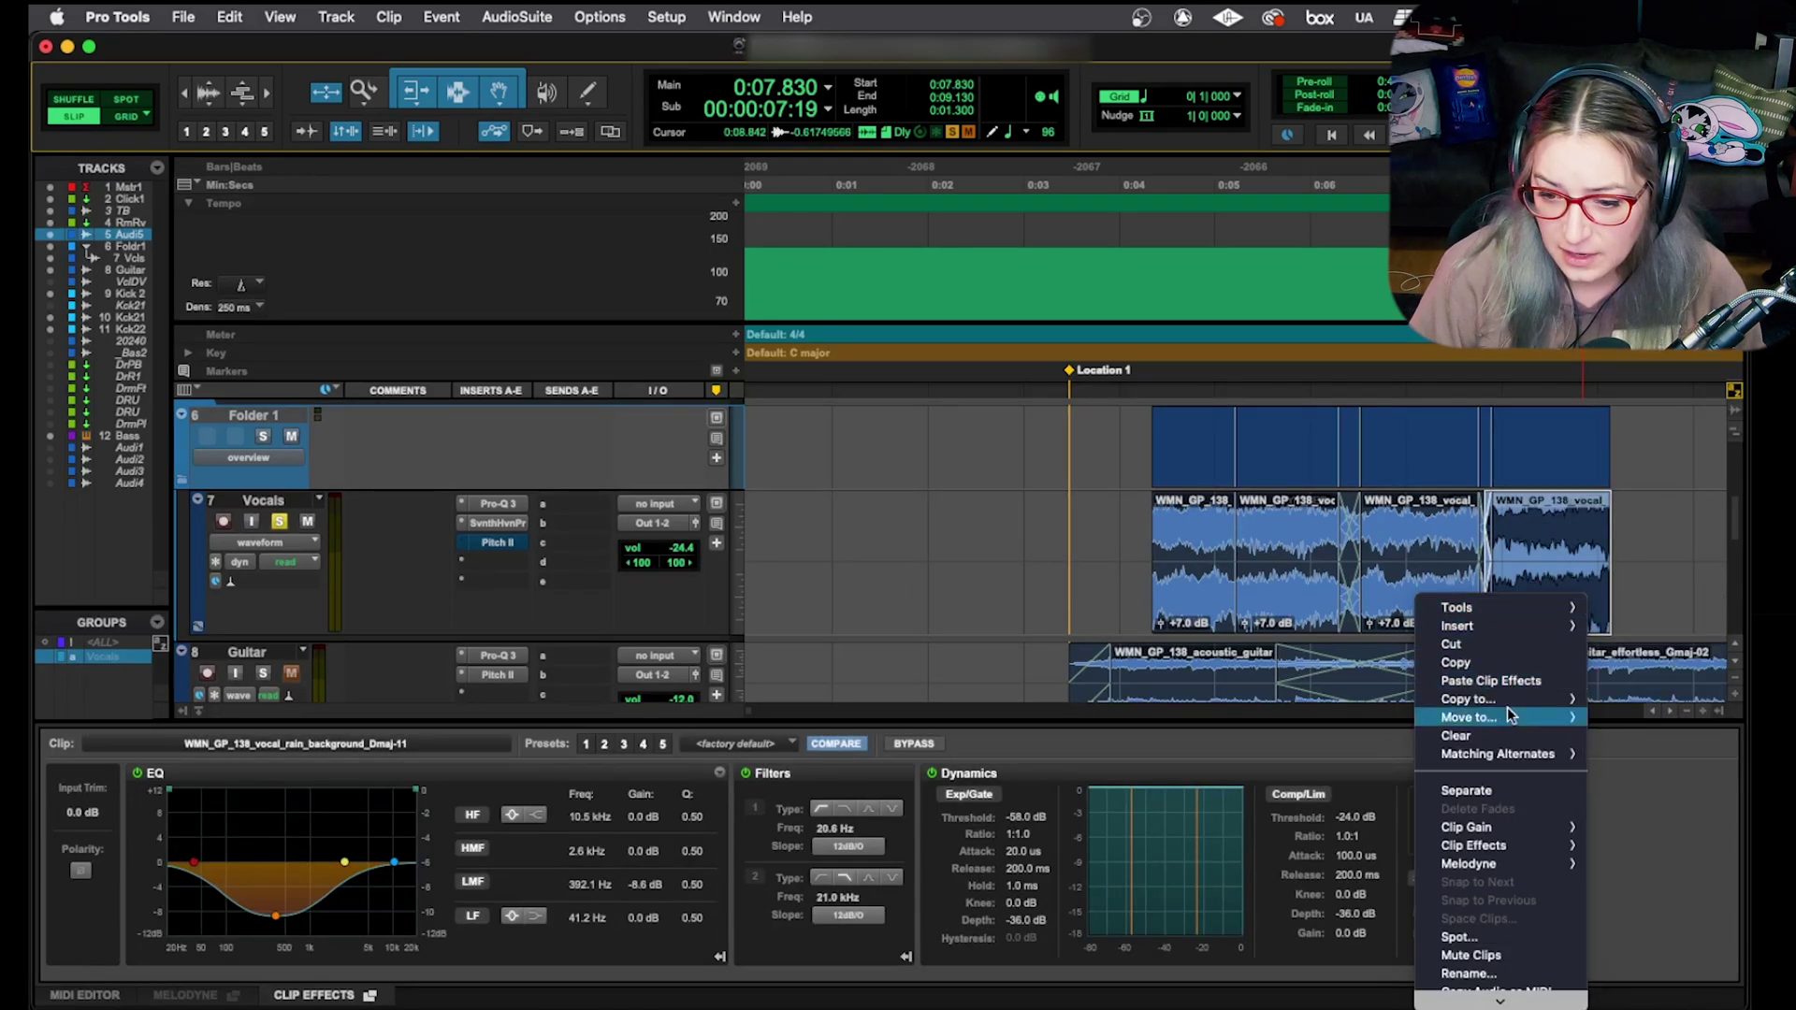
mouse_move(1519, 842)
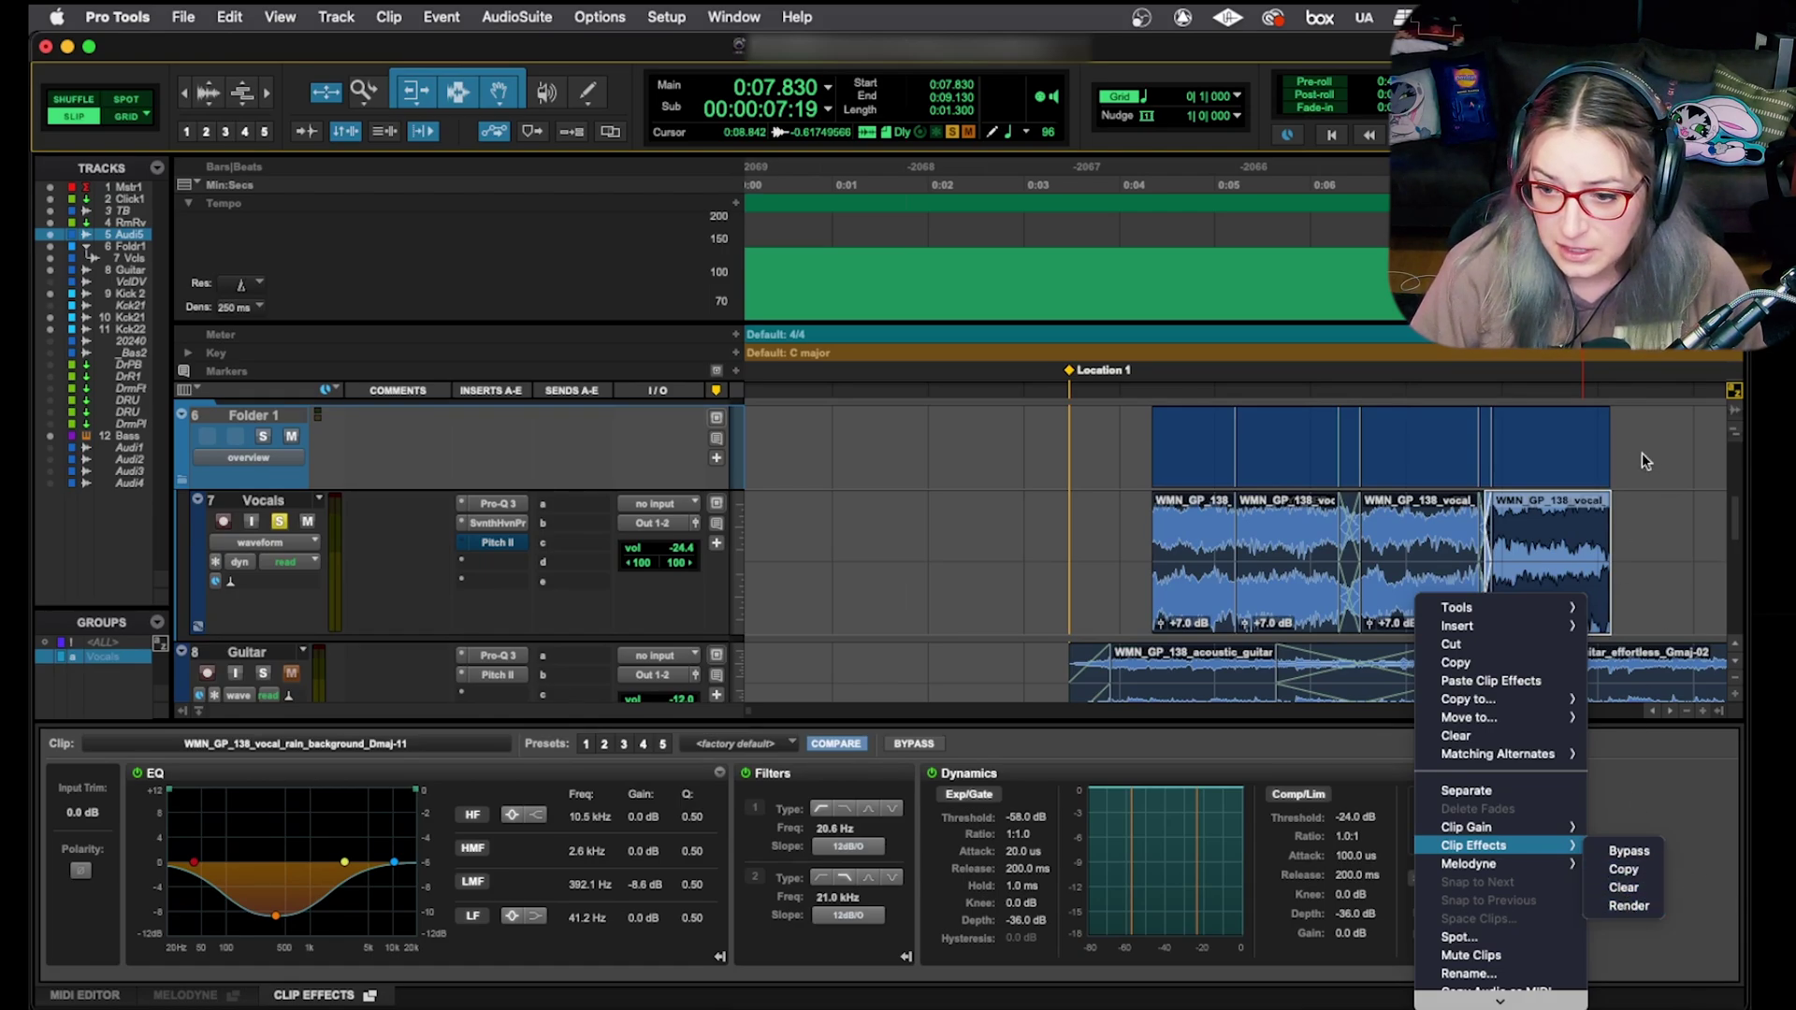
left_click(1623, 889)
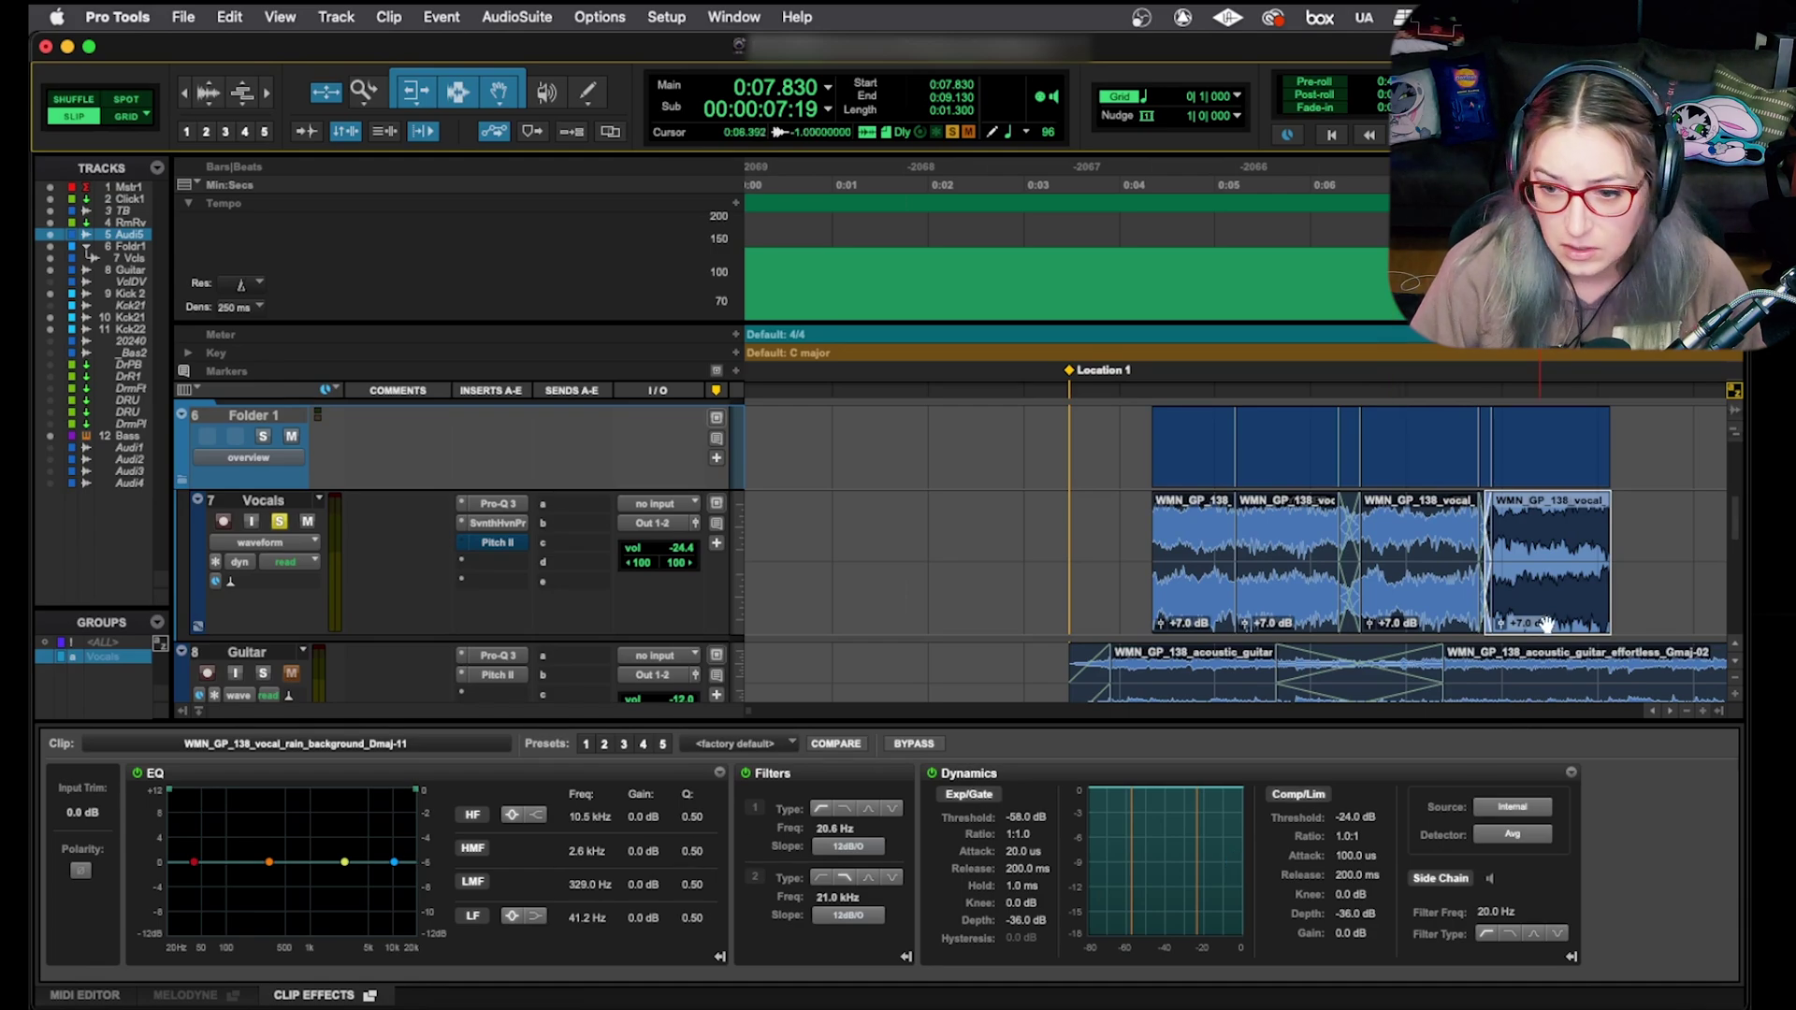
Select all four vocal clips and clear their clip effects together.
left_click_drag(1641, 535, 964, 599)
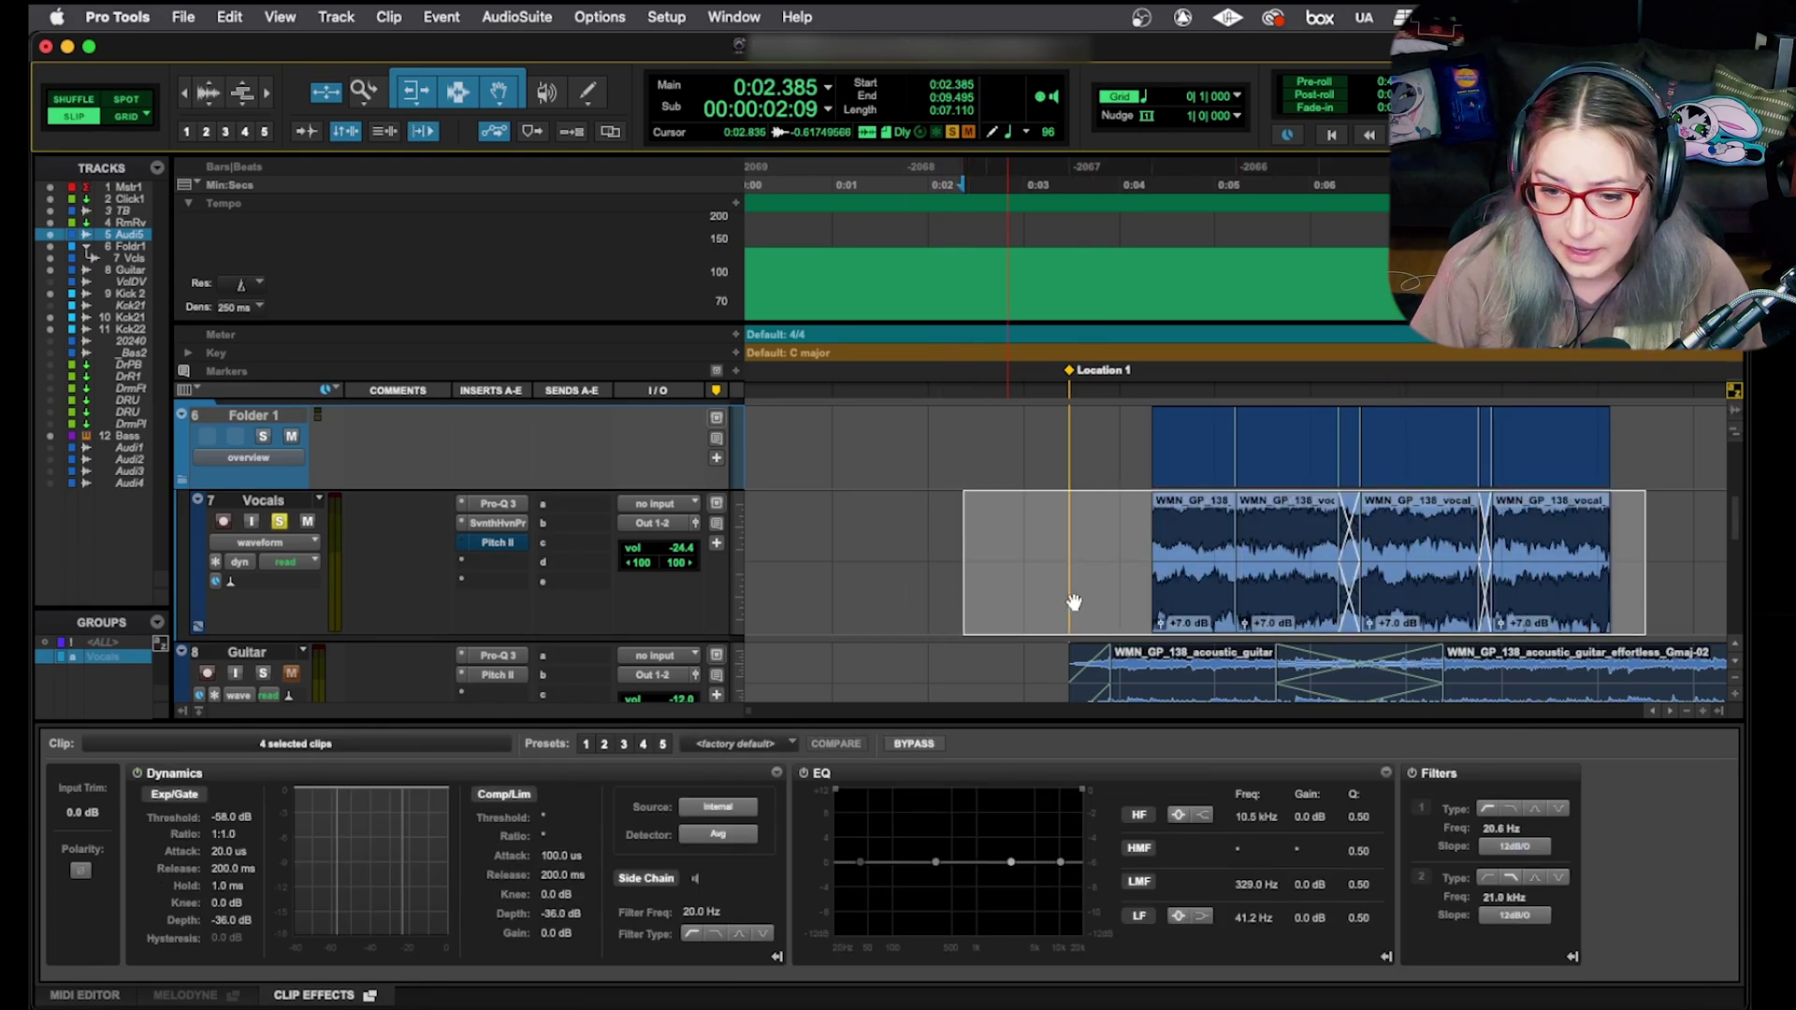
right_click(1274, 591)
mouse_move(1361, 854)
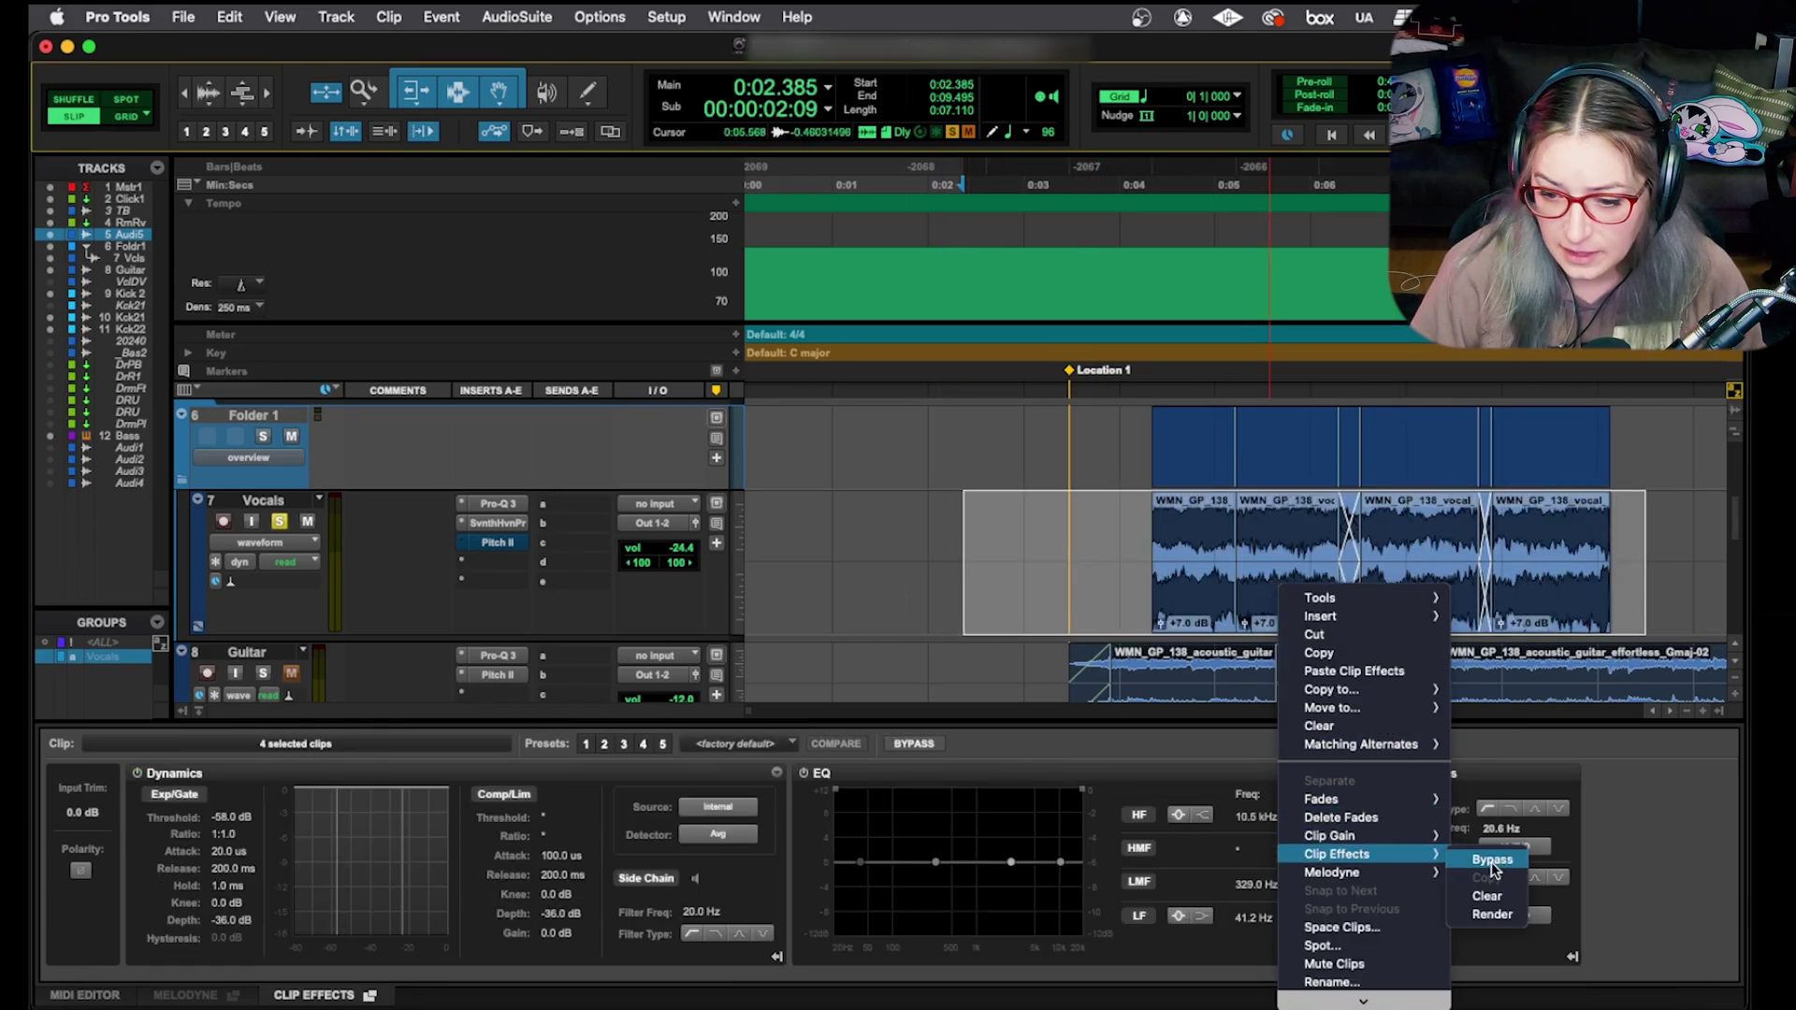
left_click(1488, 896)
Check each vocal clip in turn to confirm its EQ is now flat.
left_click(1145, 562)
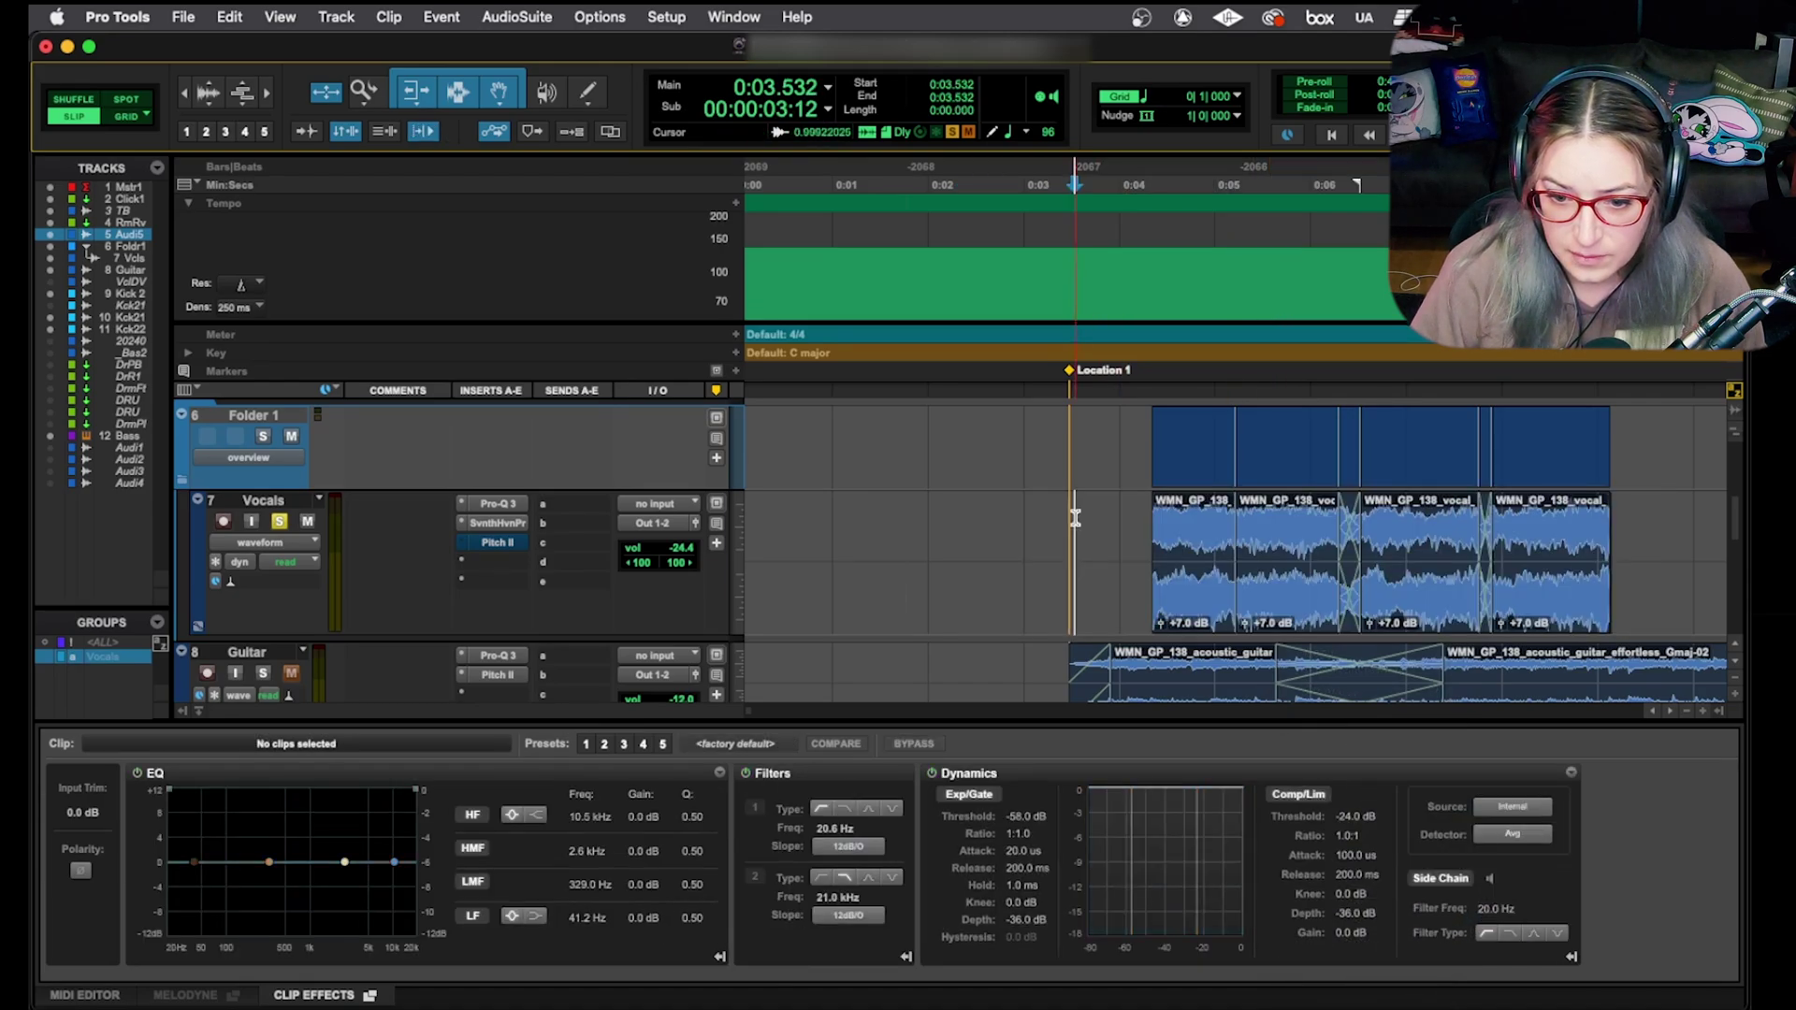
left_click(1181, 613)
left_click(1272, 604)
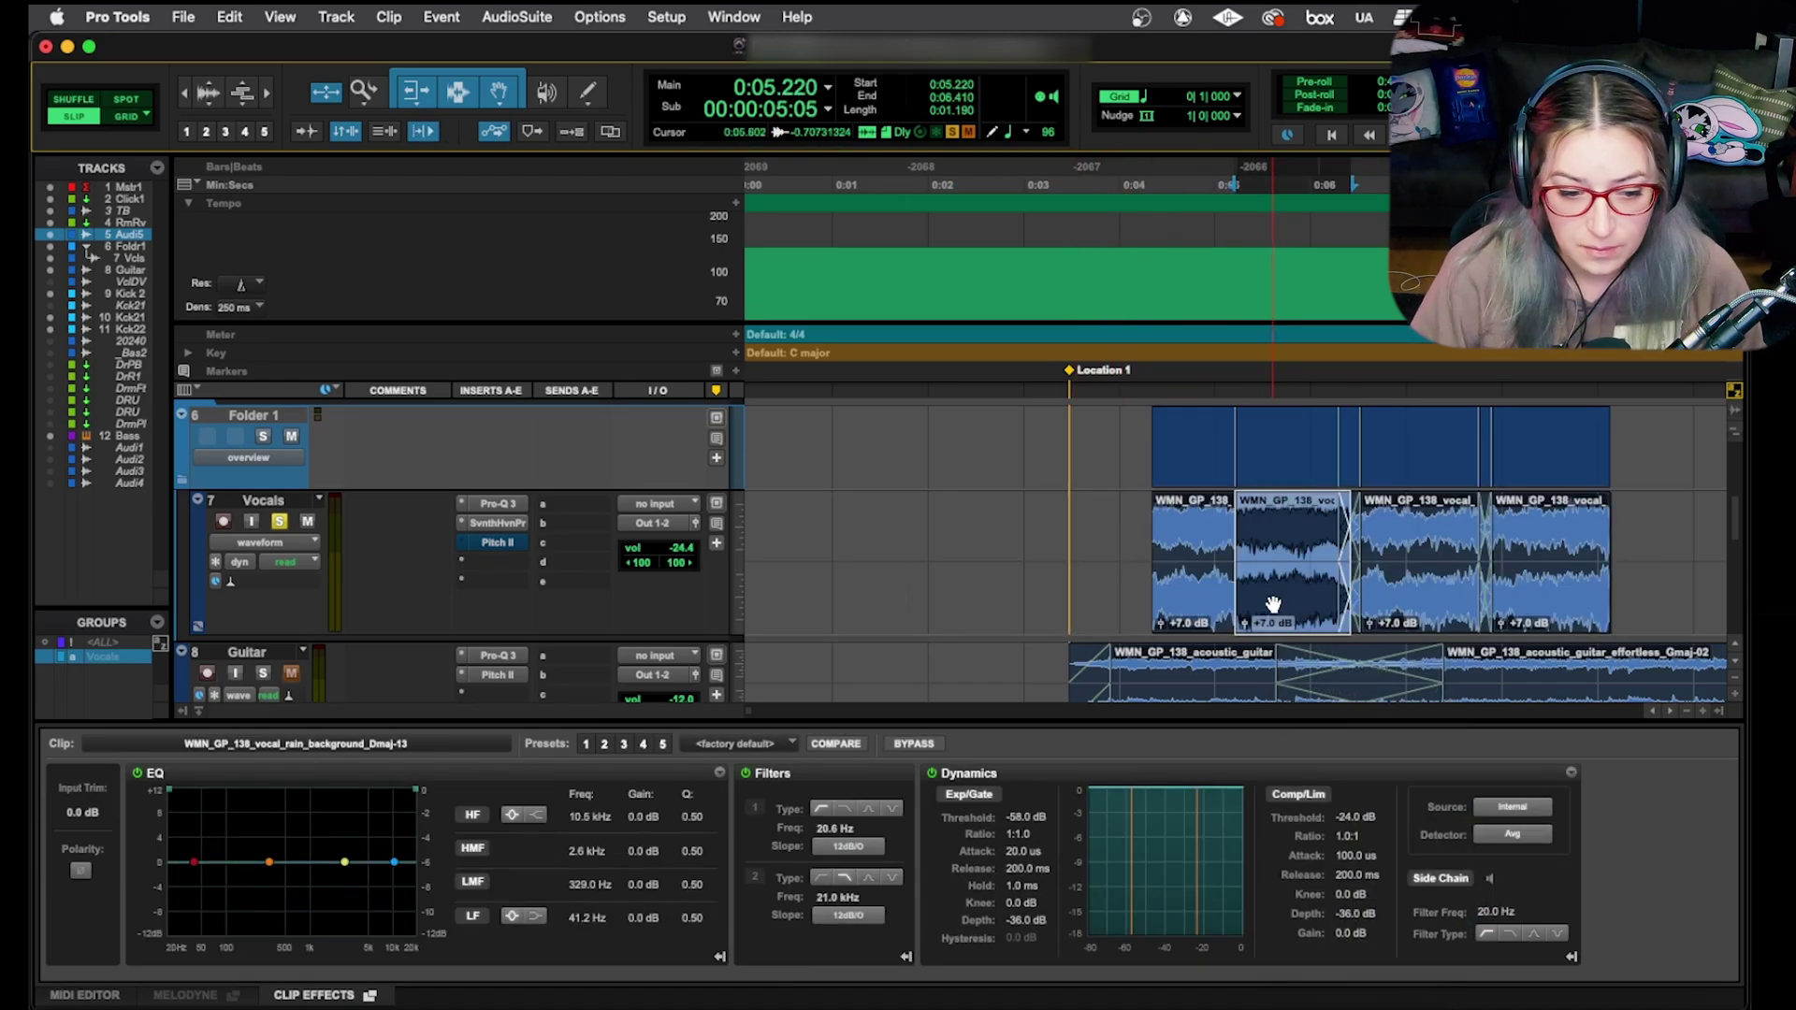
left_click(1407, 598)
left_click(1559, 591)
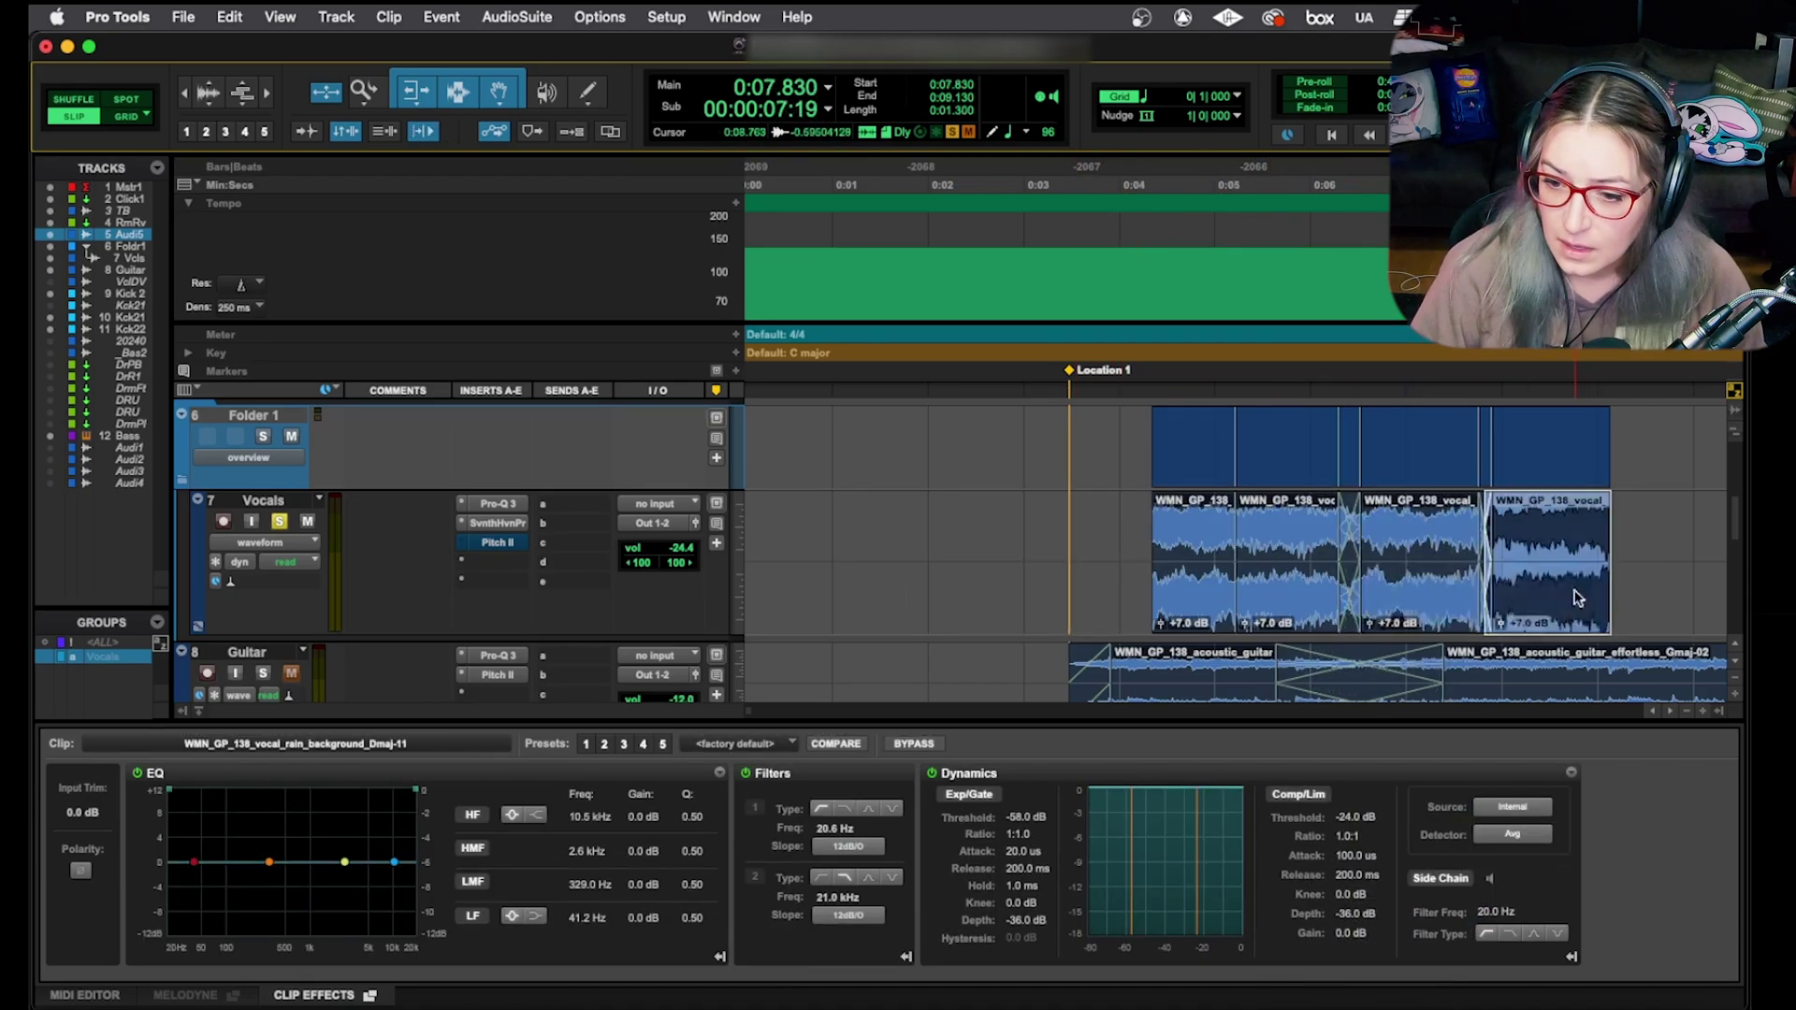
left_click(1662, 538)
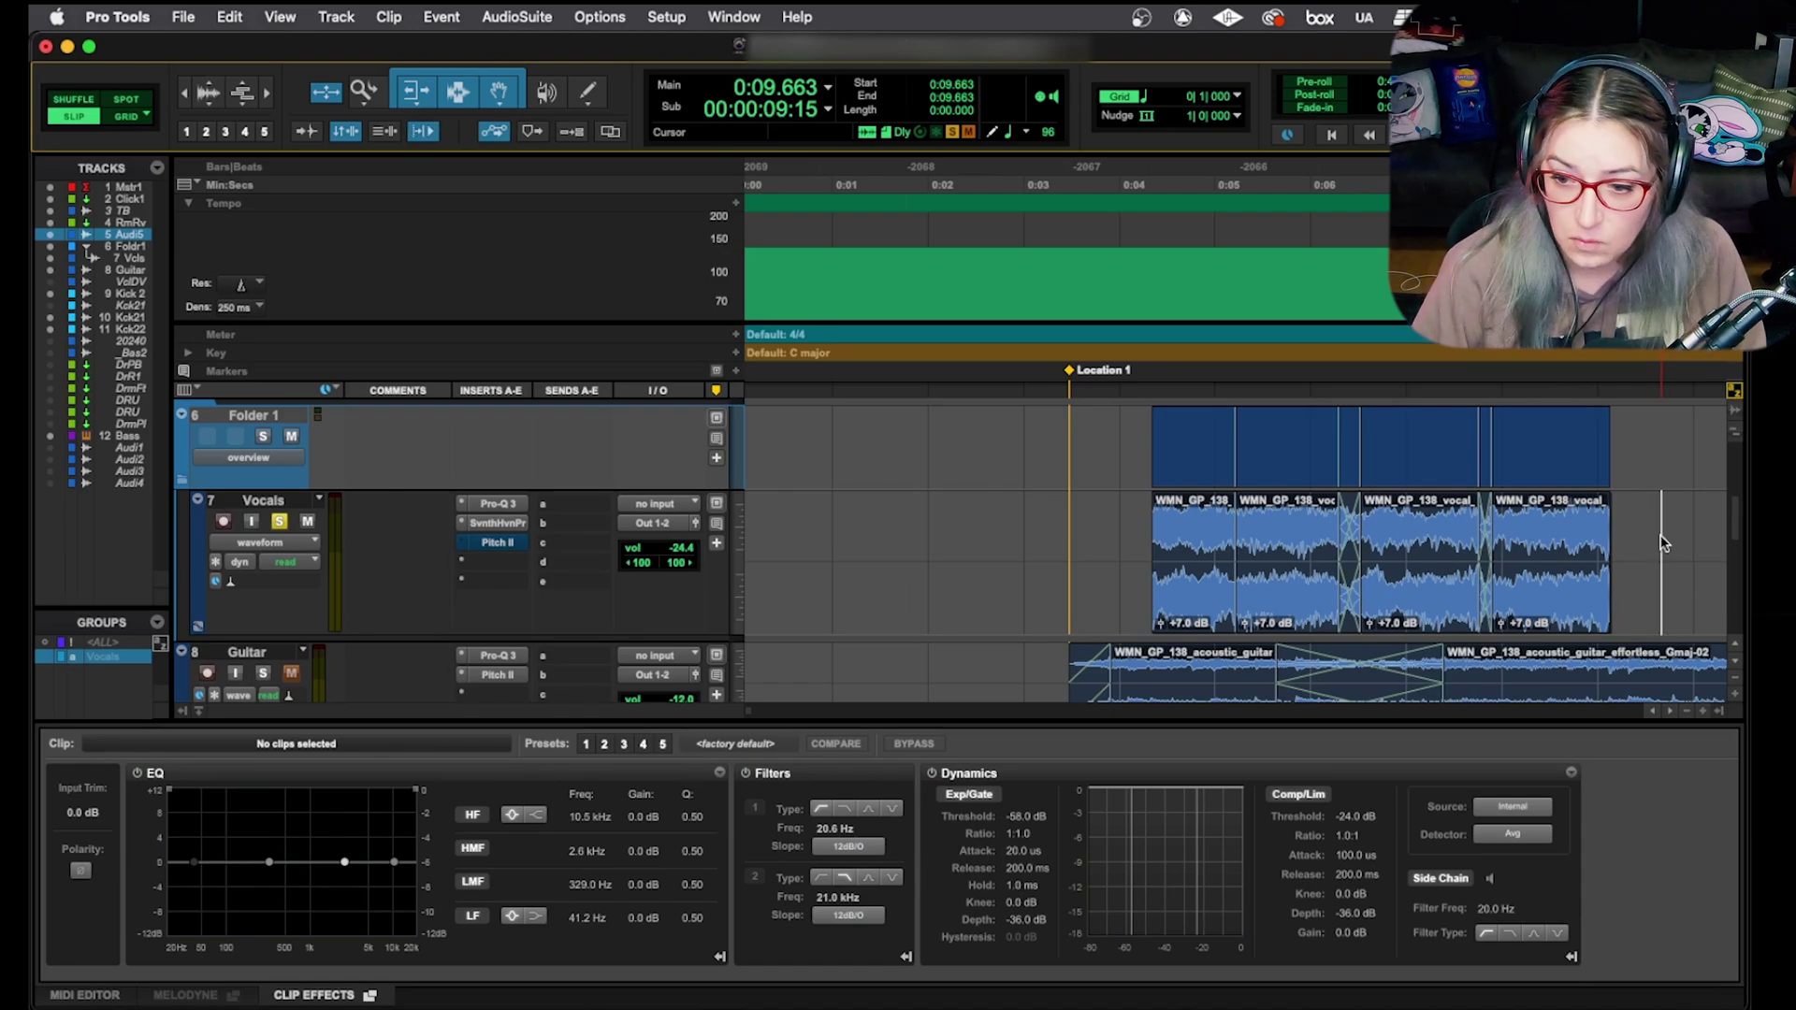
Boost low-mids on all four clips to 8.6 dB at 329.0 Hz, then verify each clip.
left_click_drag(1662, 543, 1072, 571)
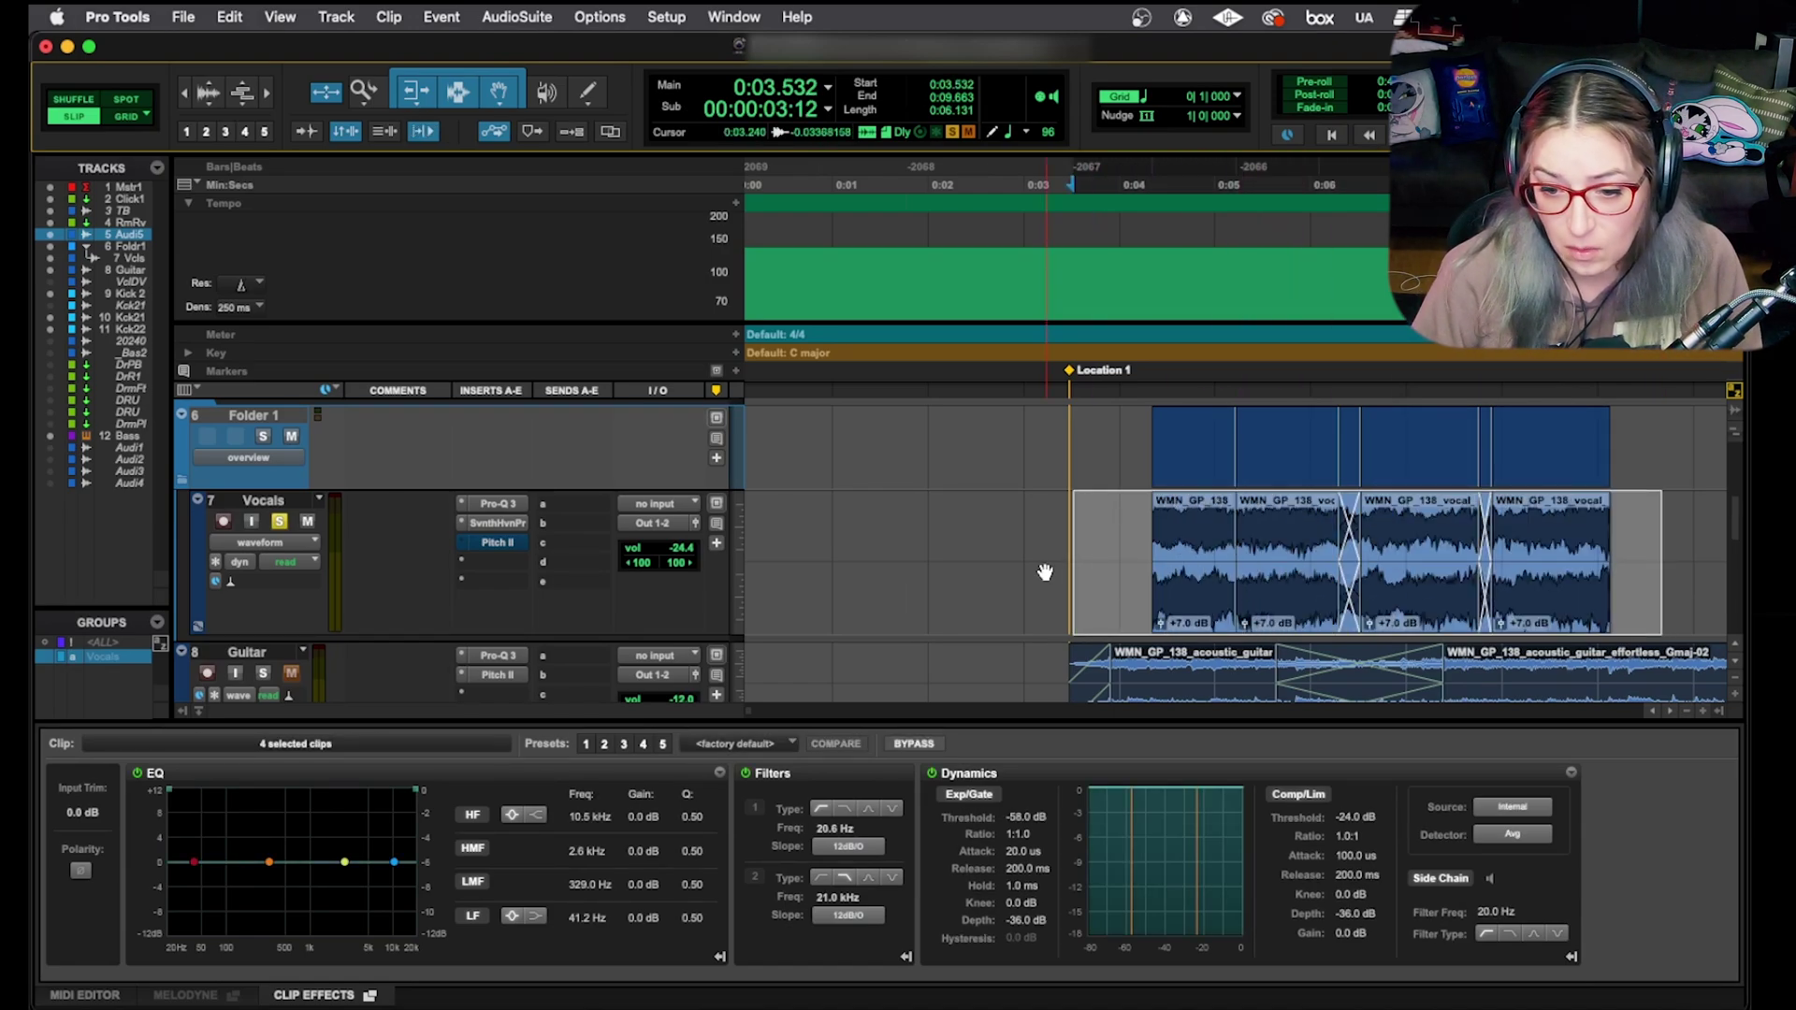
left_click_drag(264, 862, 264, 807)
left_click(1082, 533)
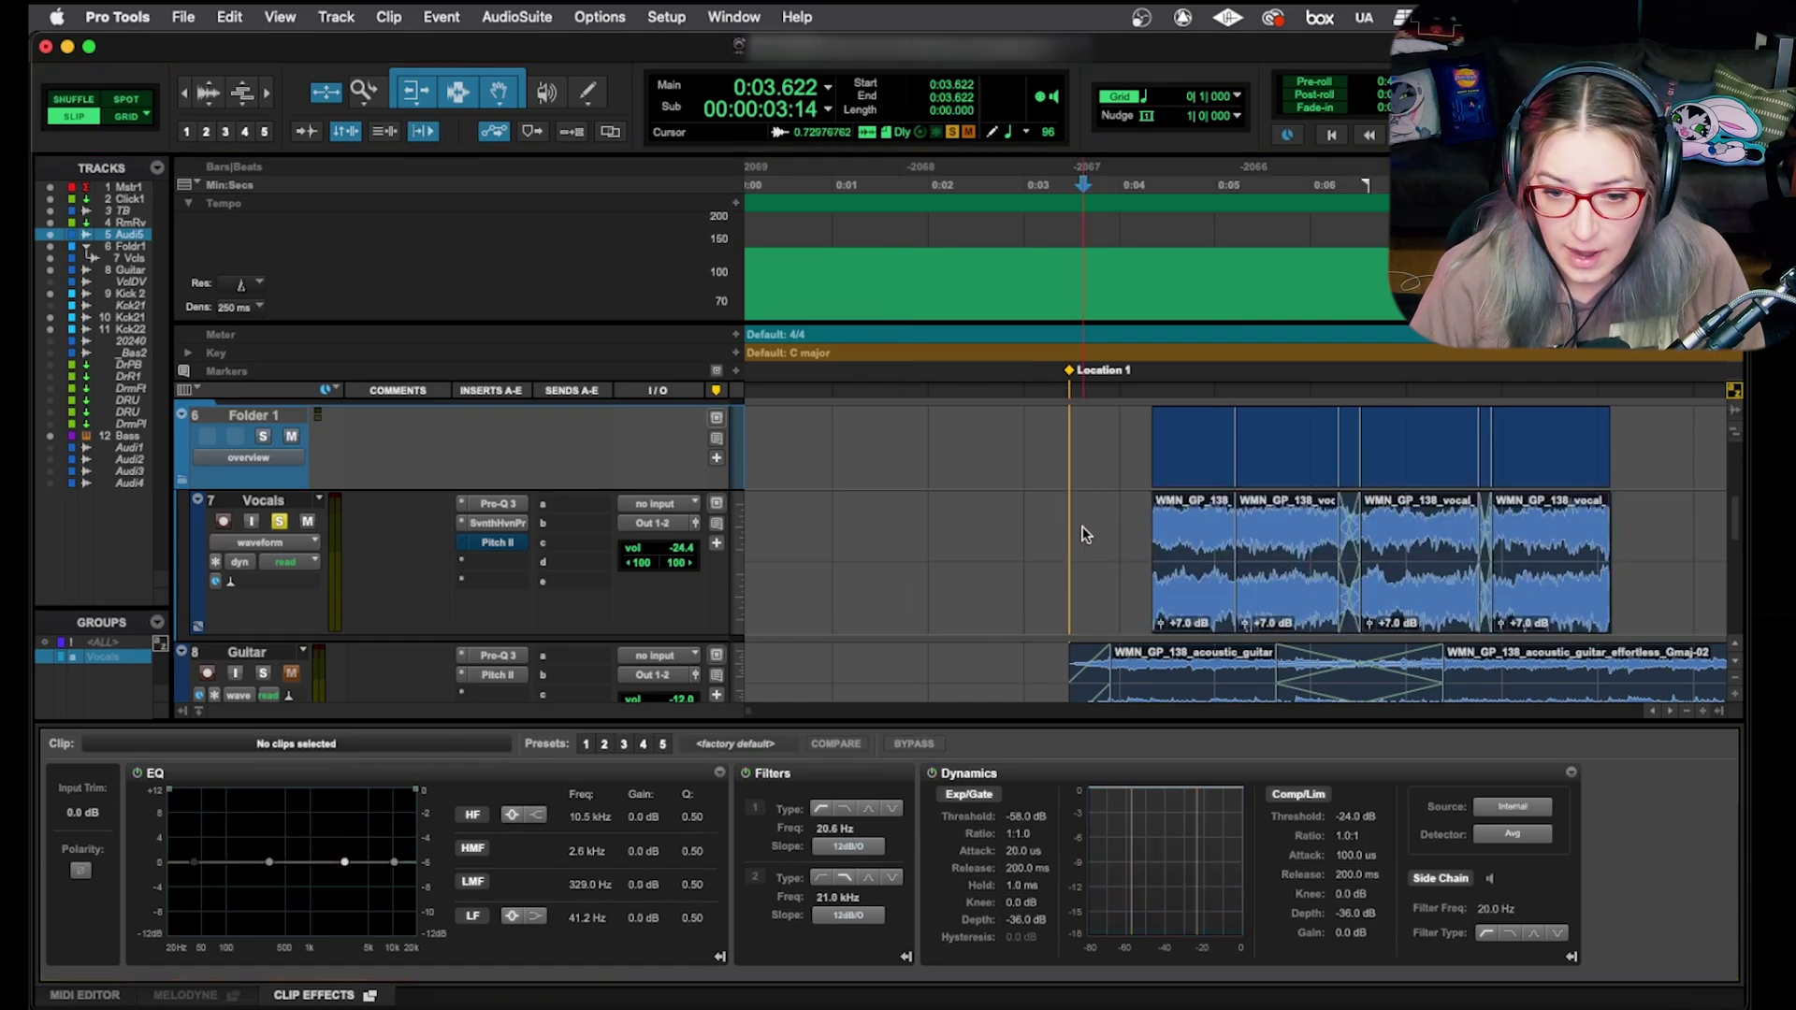
left_click(1193, 613)
left_click(1283, 602)
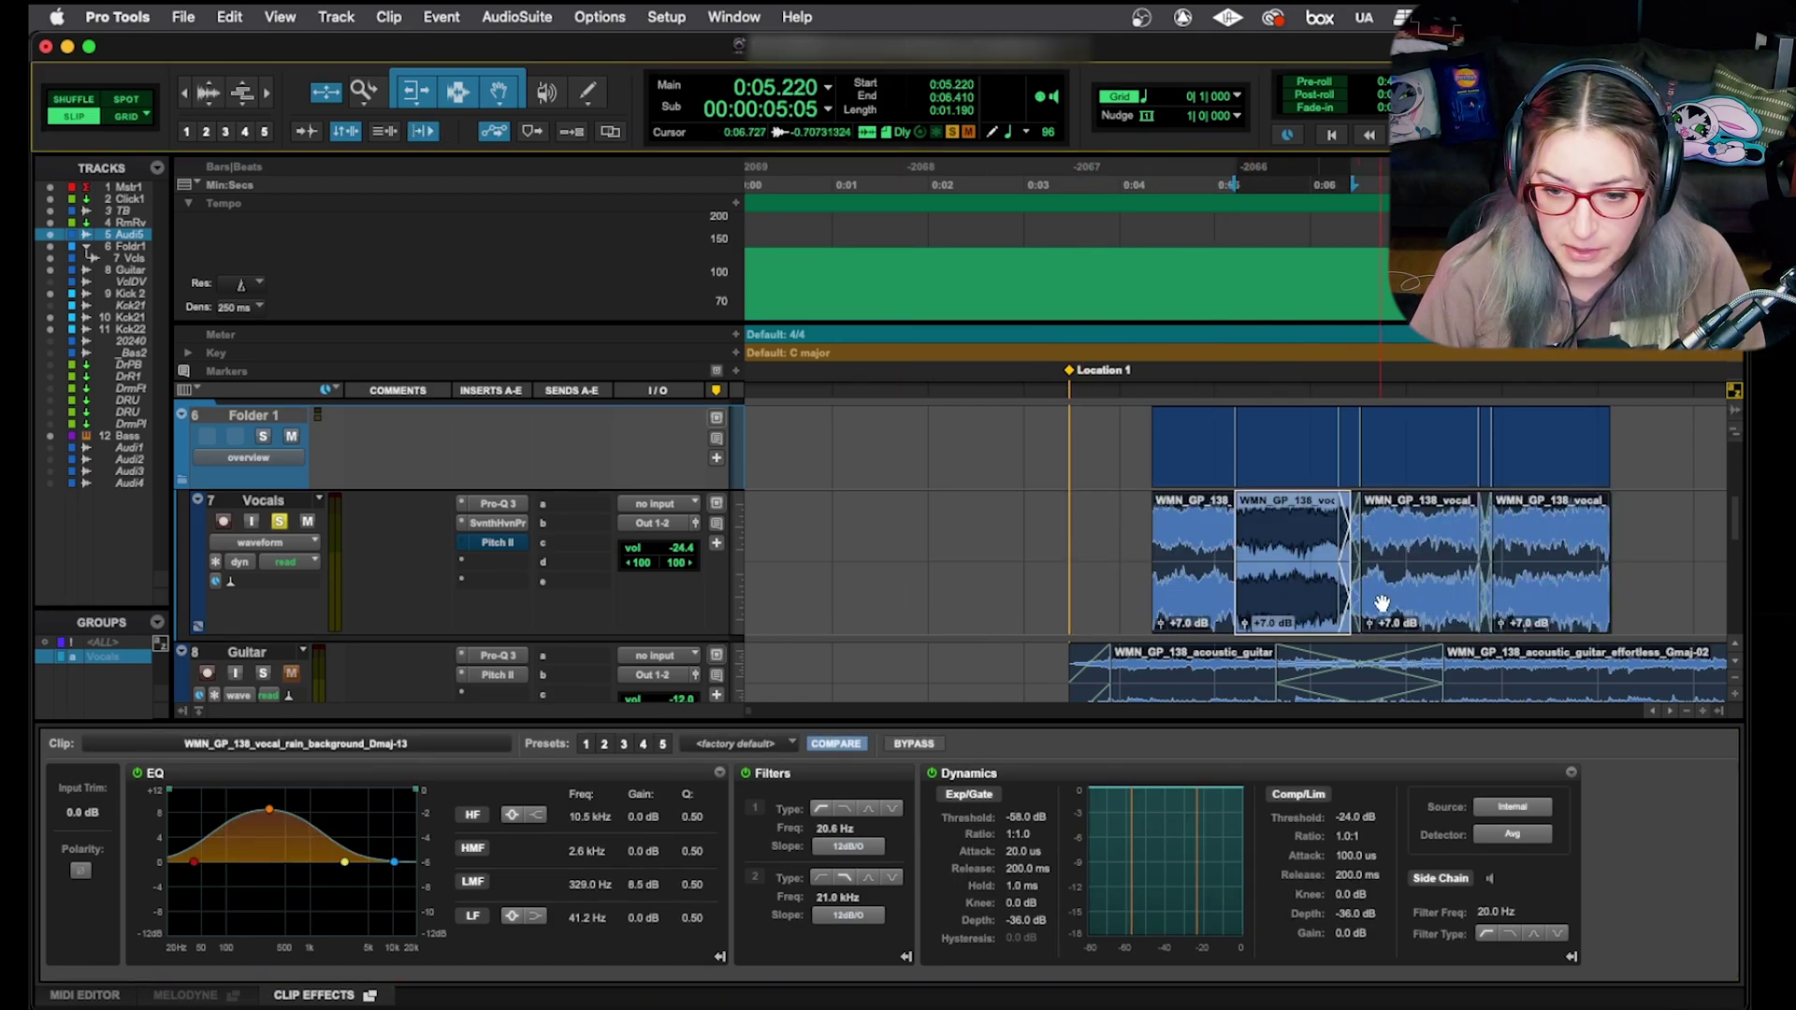
left_click(1389, 601)
left_click(1544, 619)
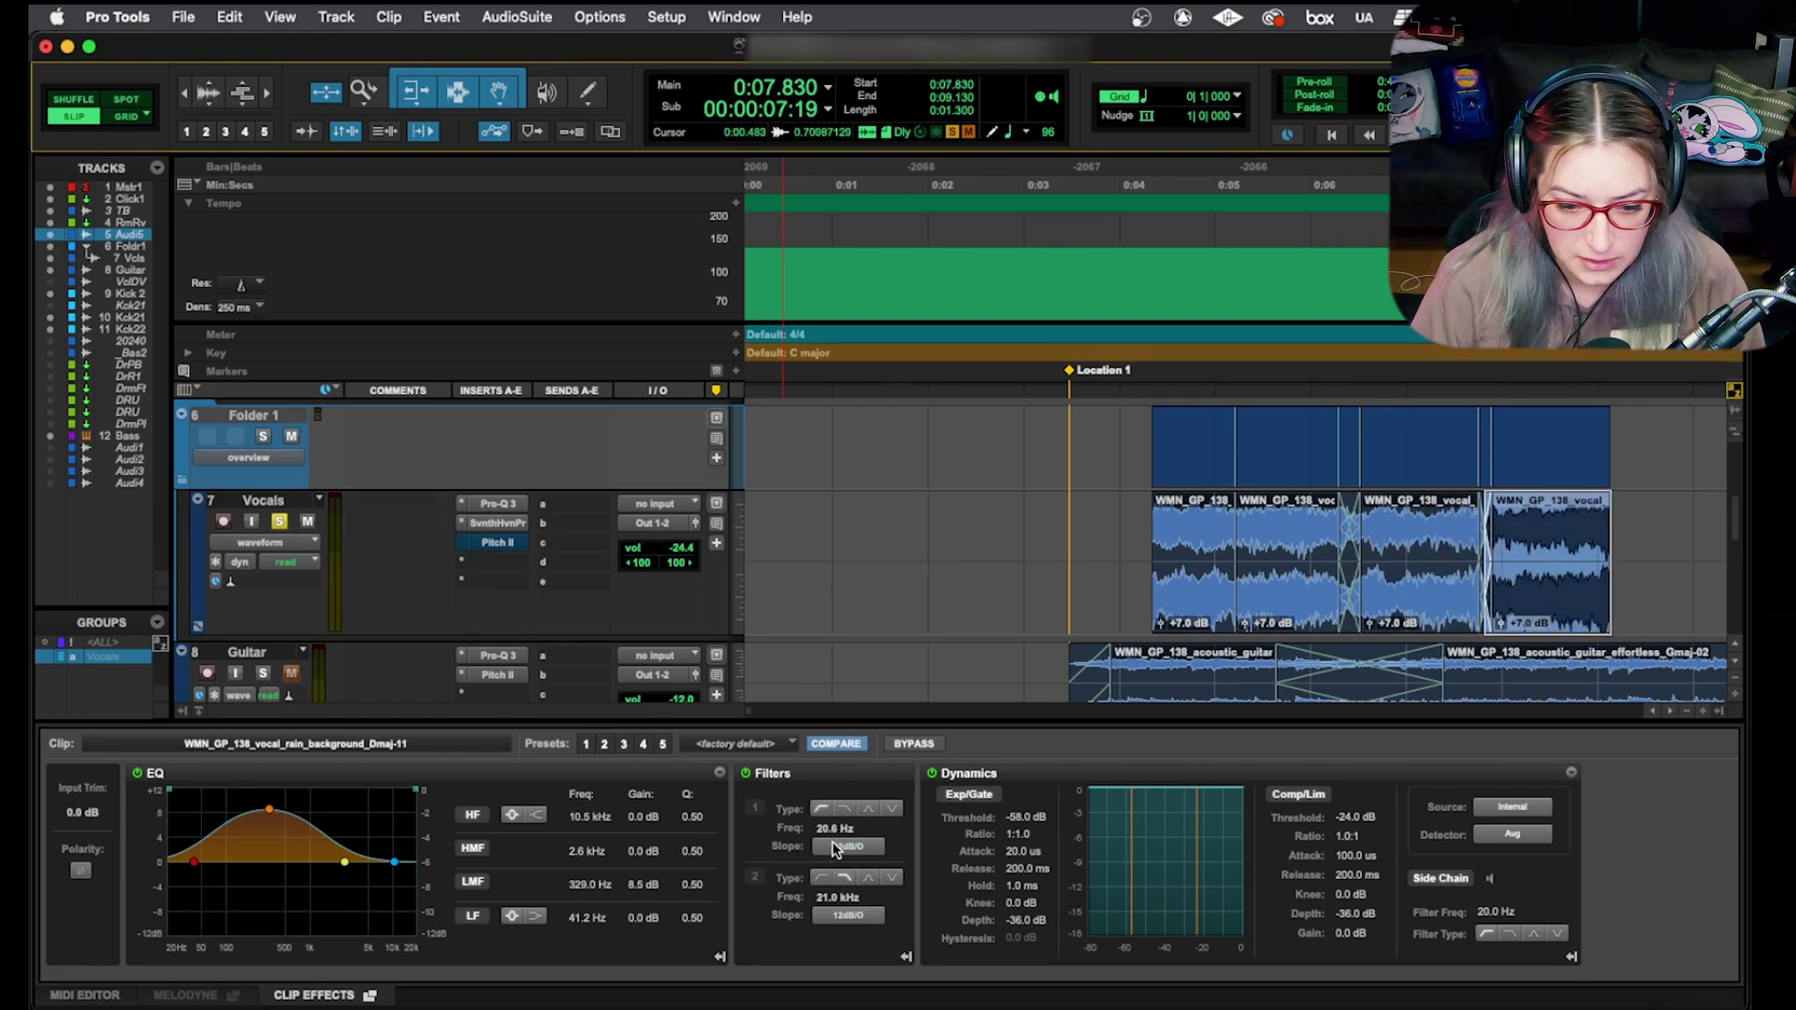
left_click(754, 806)
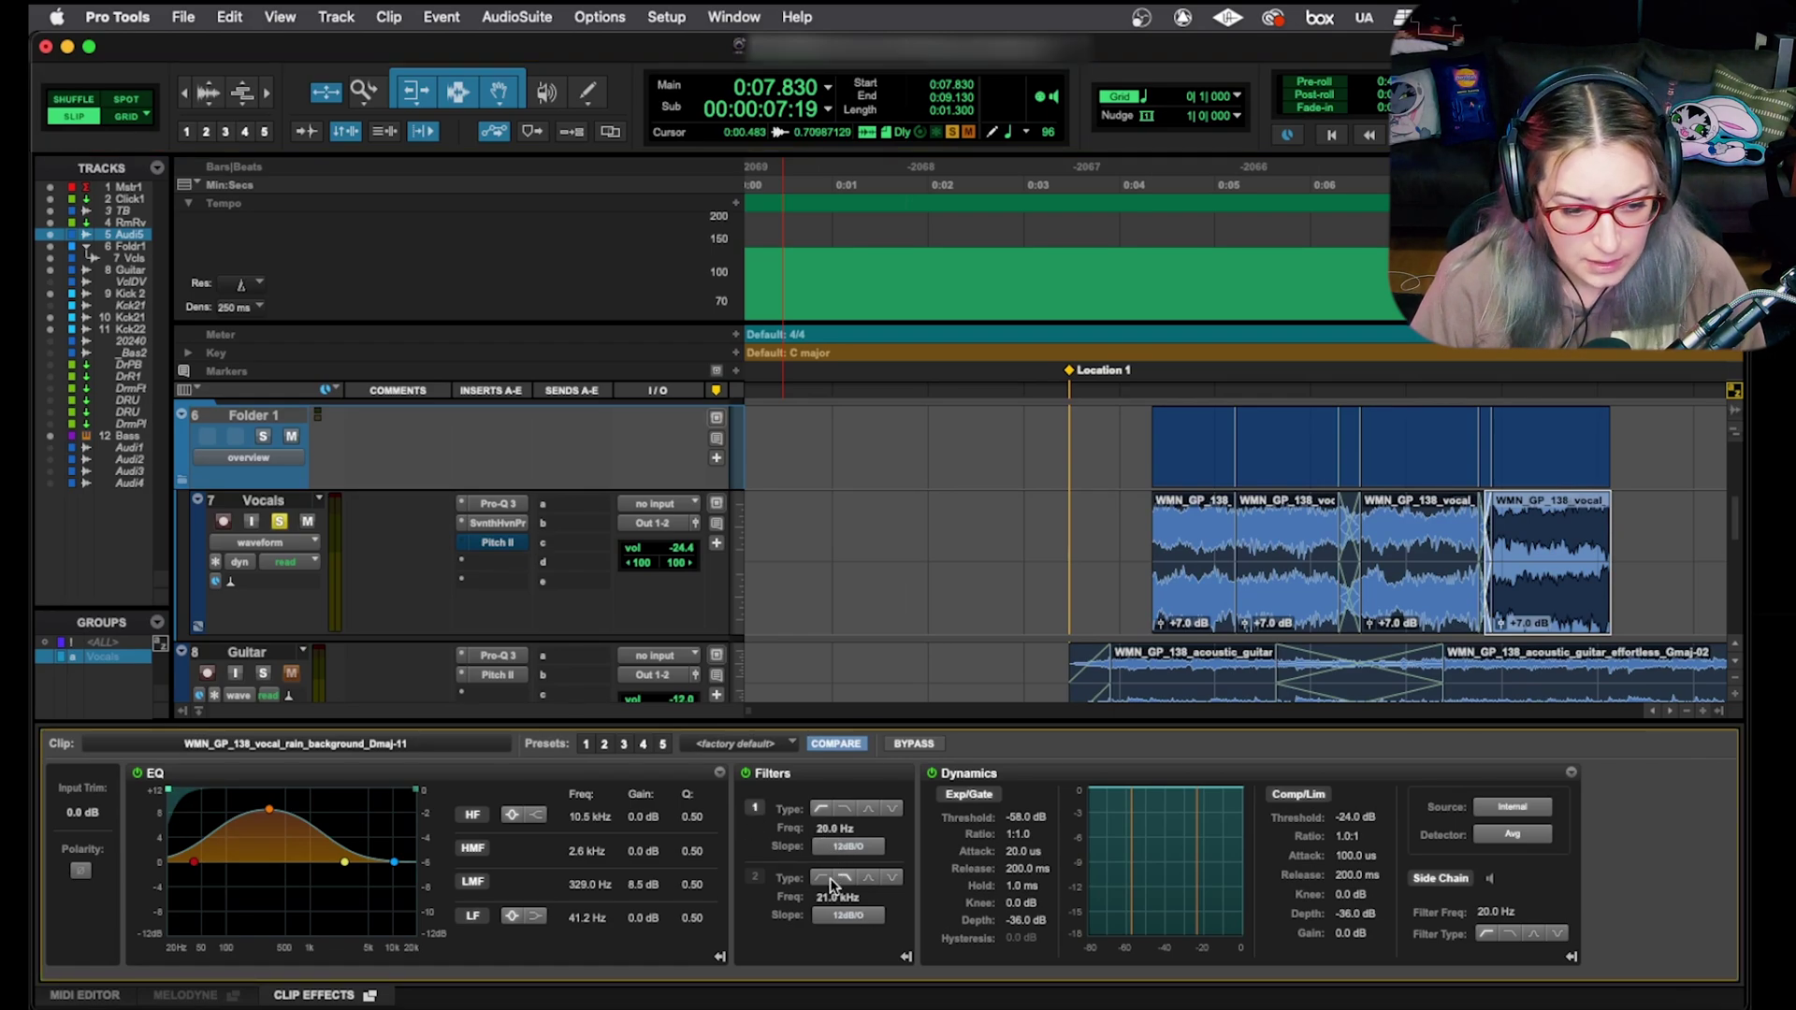
Set the last clip's filter to 1.5 kHz with a 24 dB/oct slope and audition it.
left_click_drag(836, 829, 836, 751)
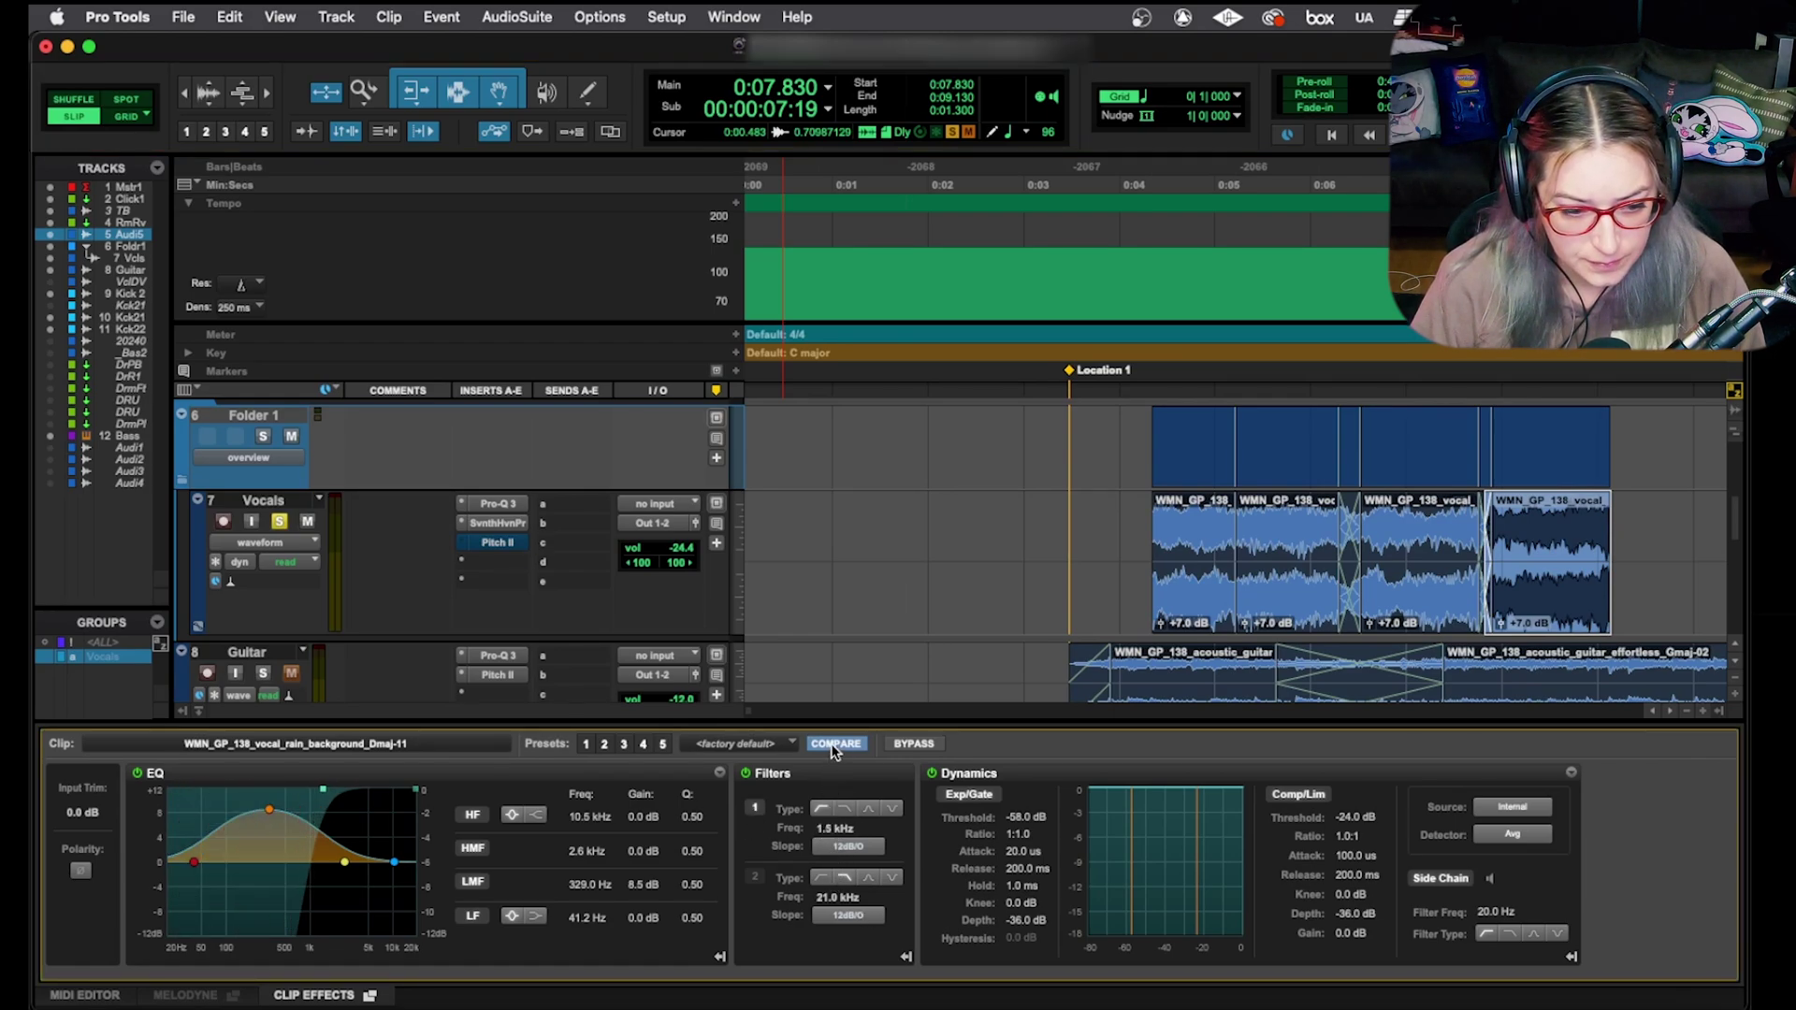
left_click(848, 846)
left_click(846, 884)
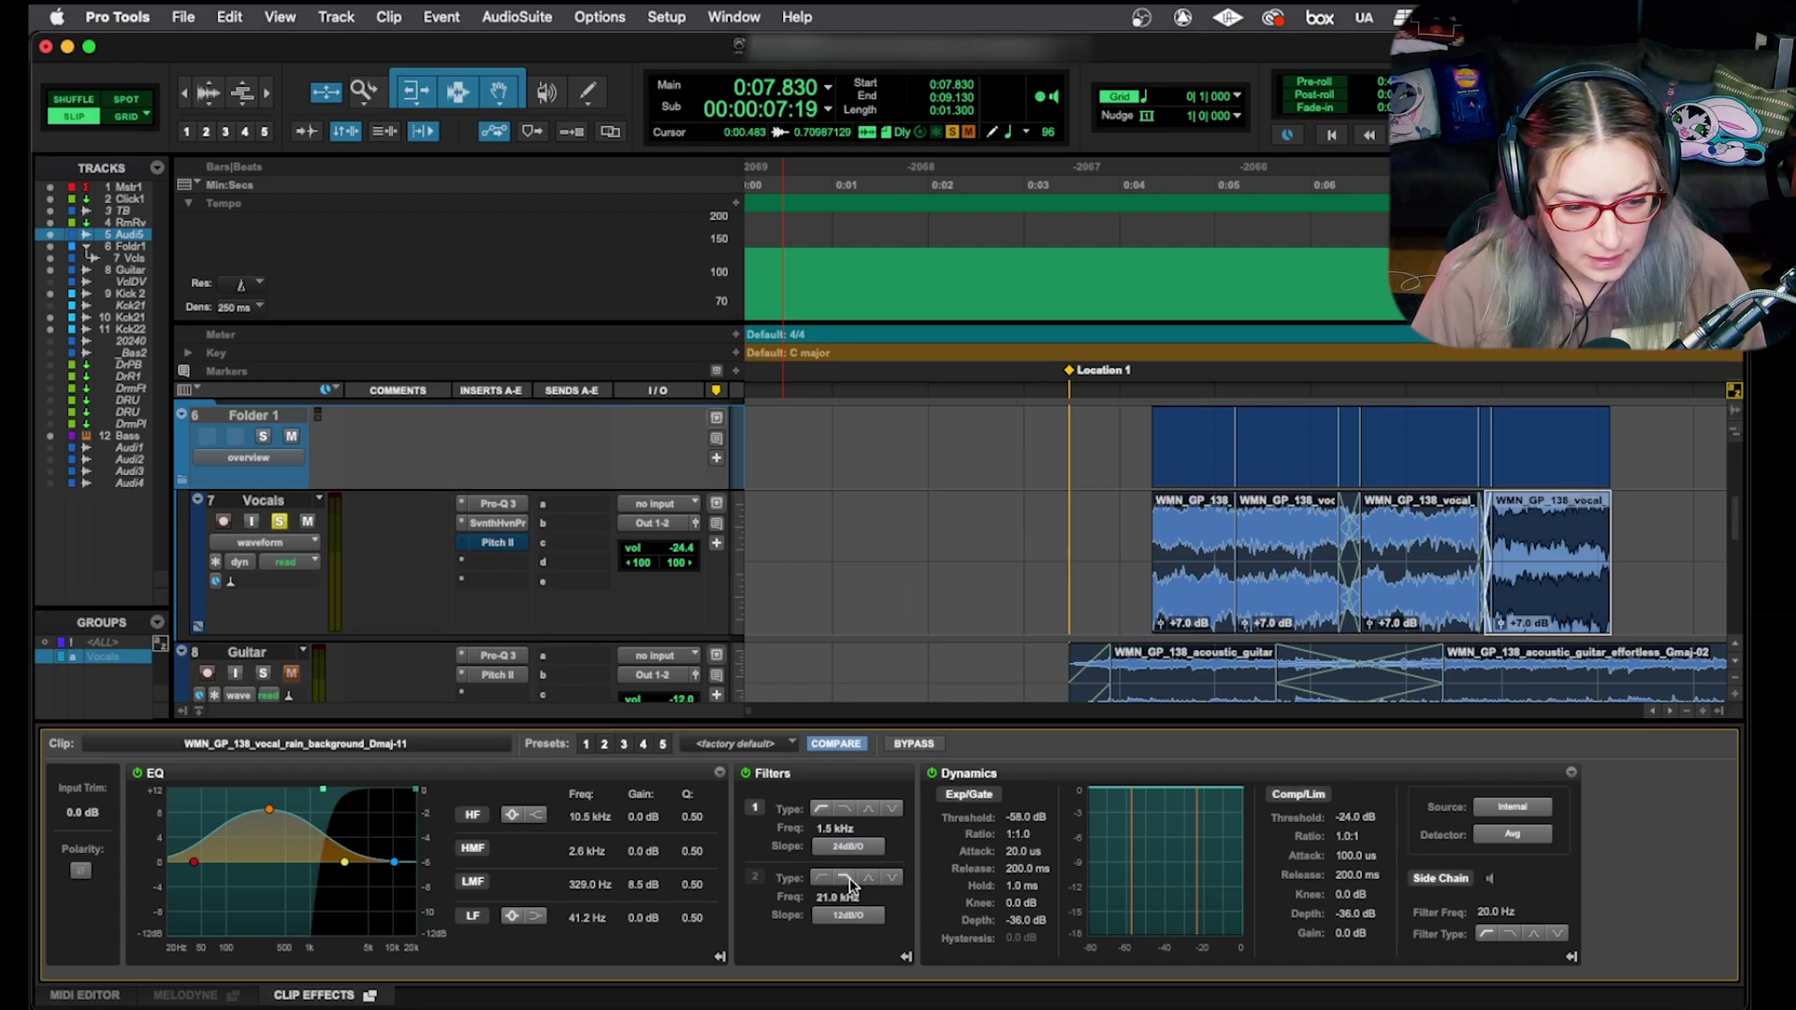
key("space")
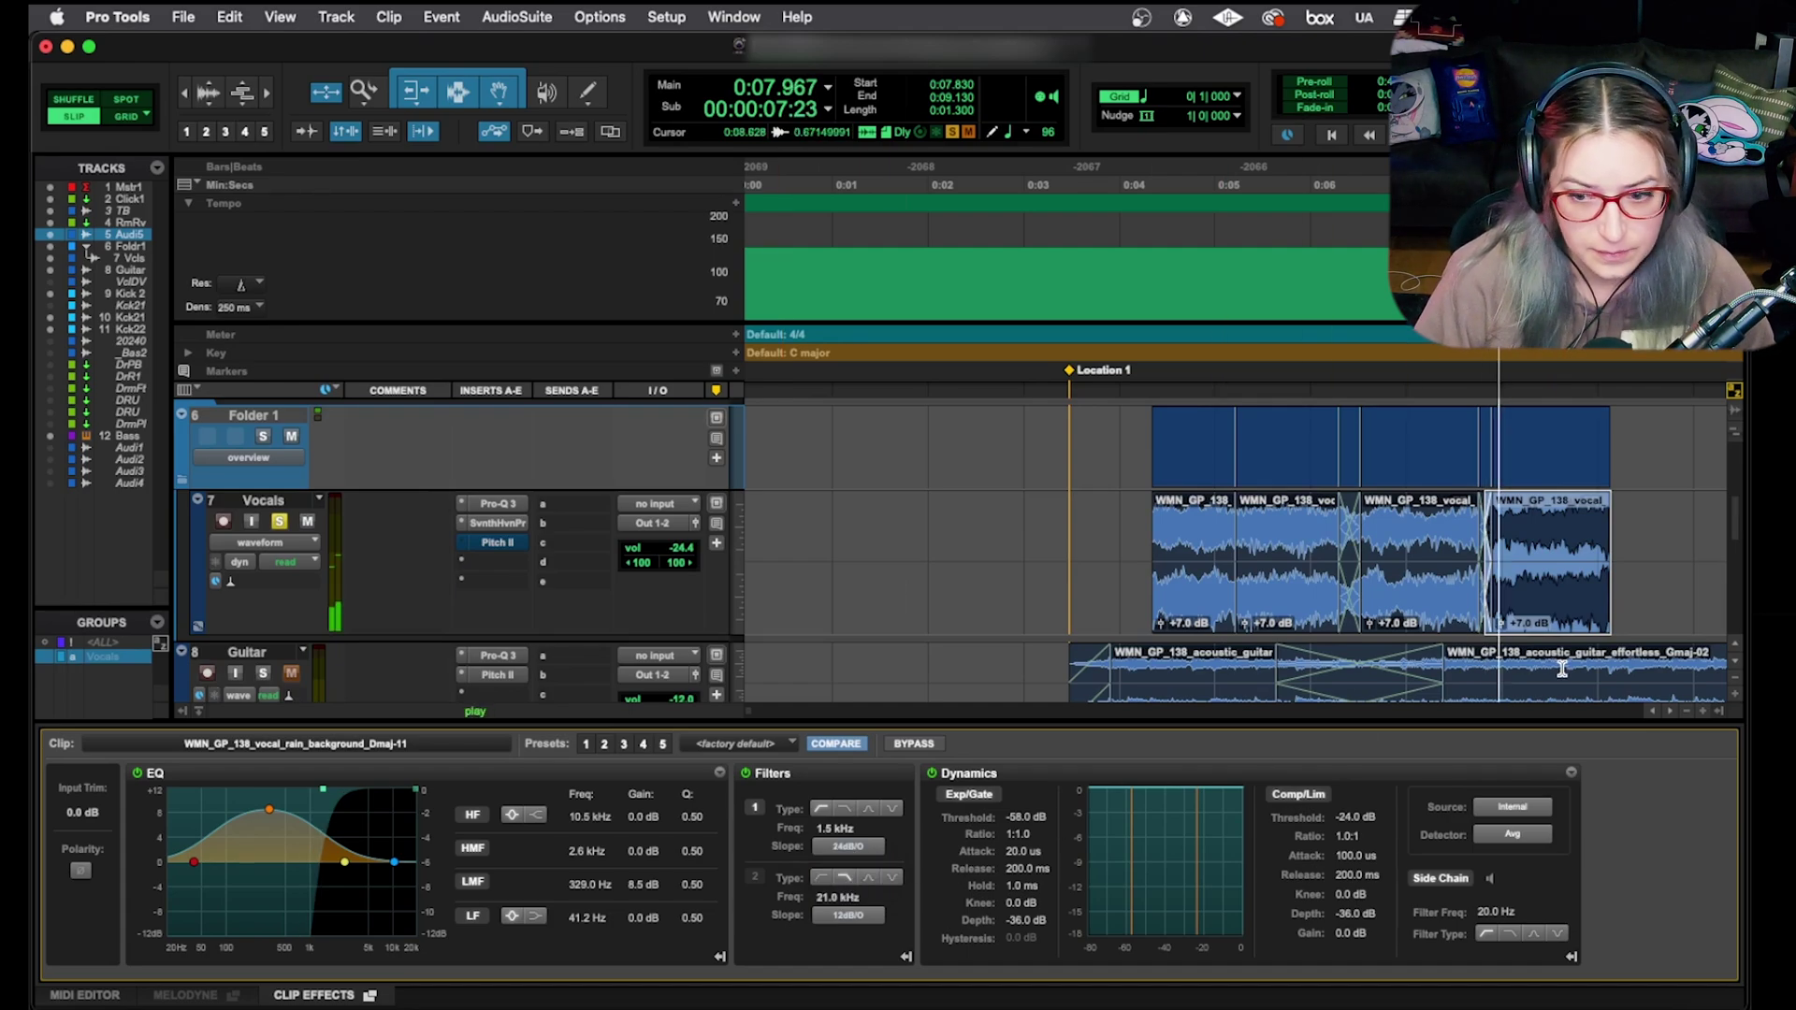
key("space")
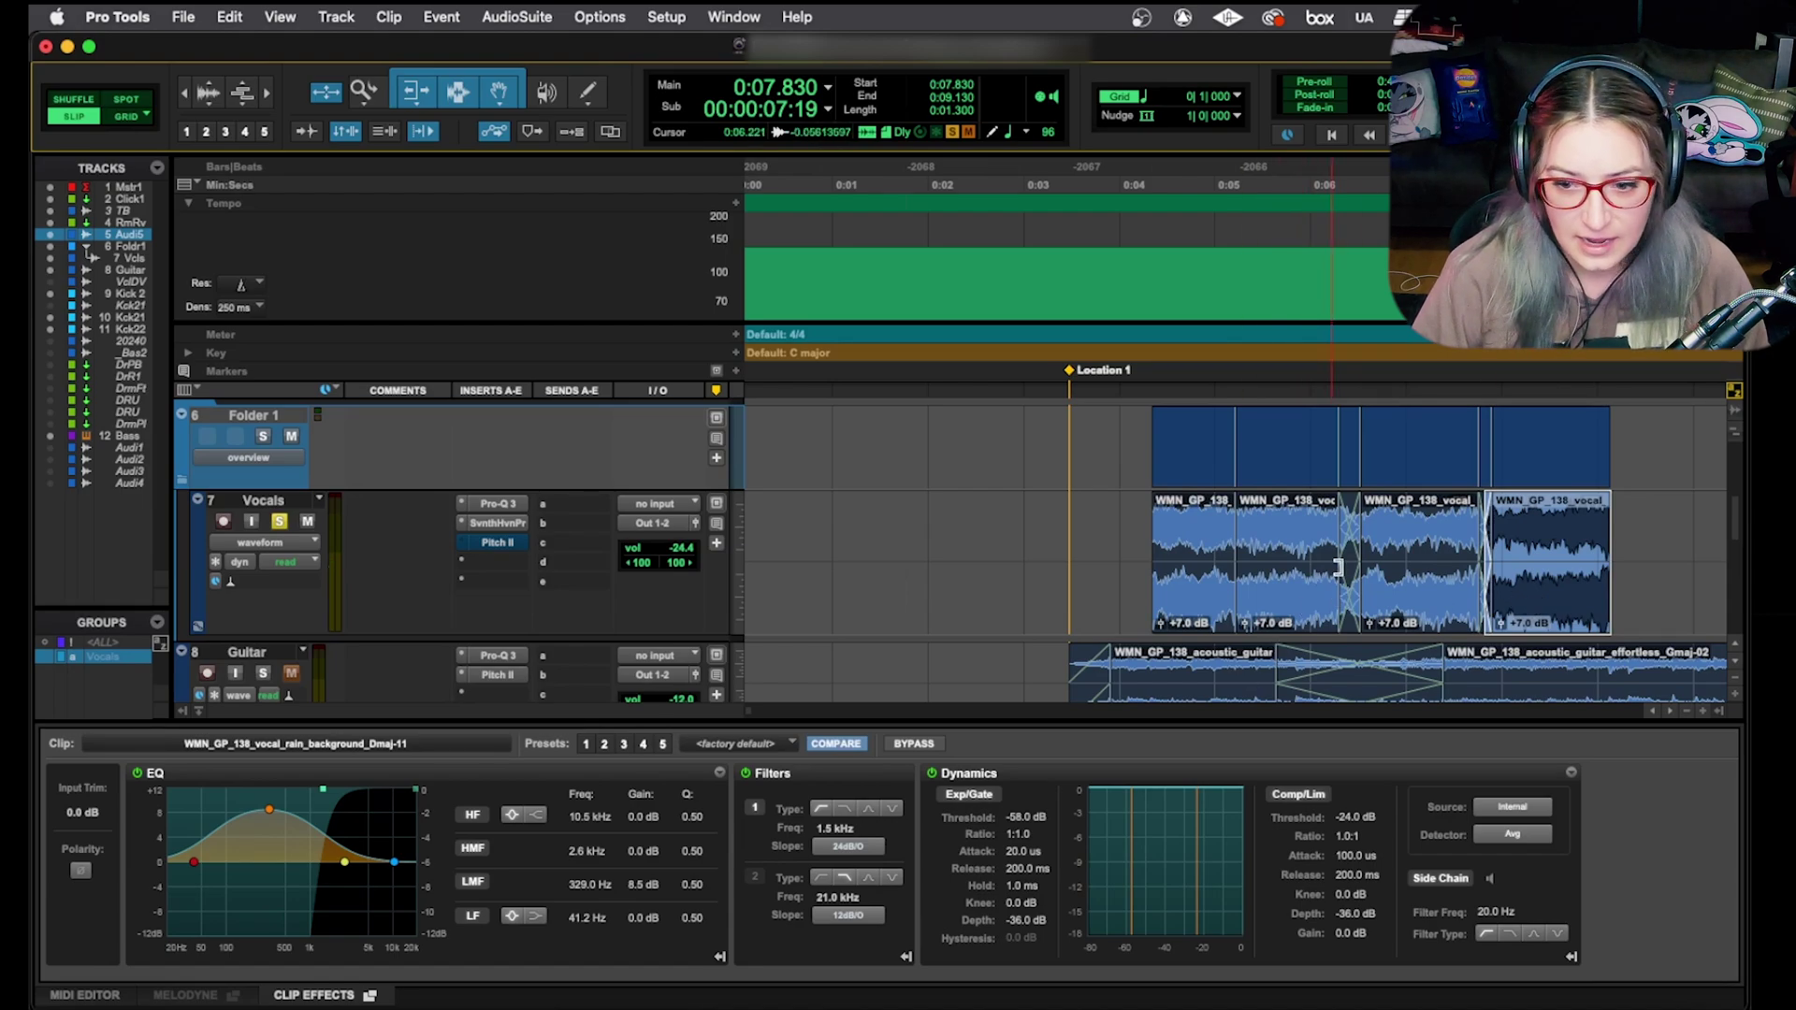
left_click(1417, 601)
Cut the high-mids by 4.2 dB at 2.6 kHz across all four vocal clips.
left_click(1291, 620)
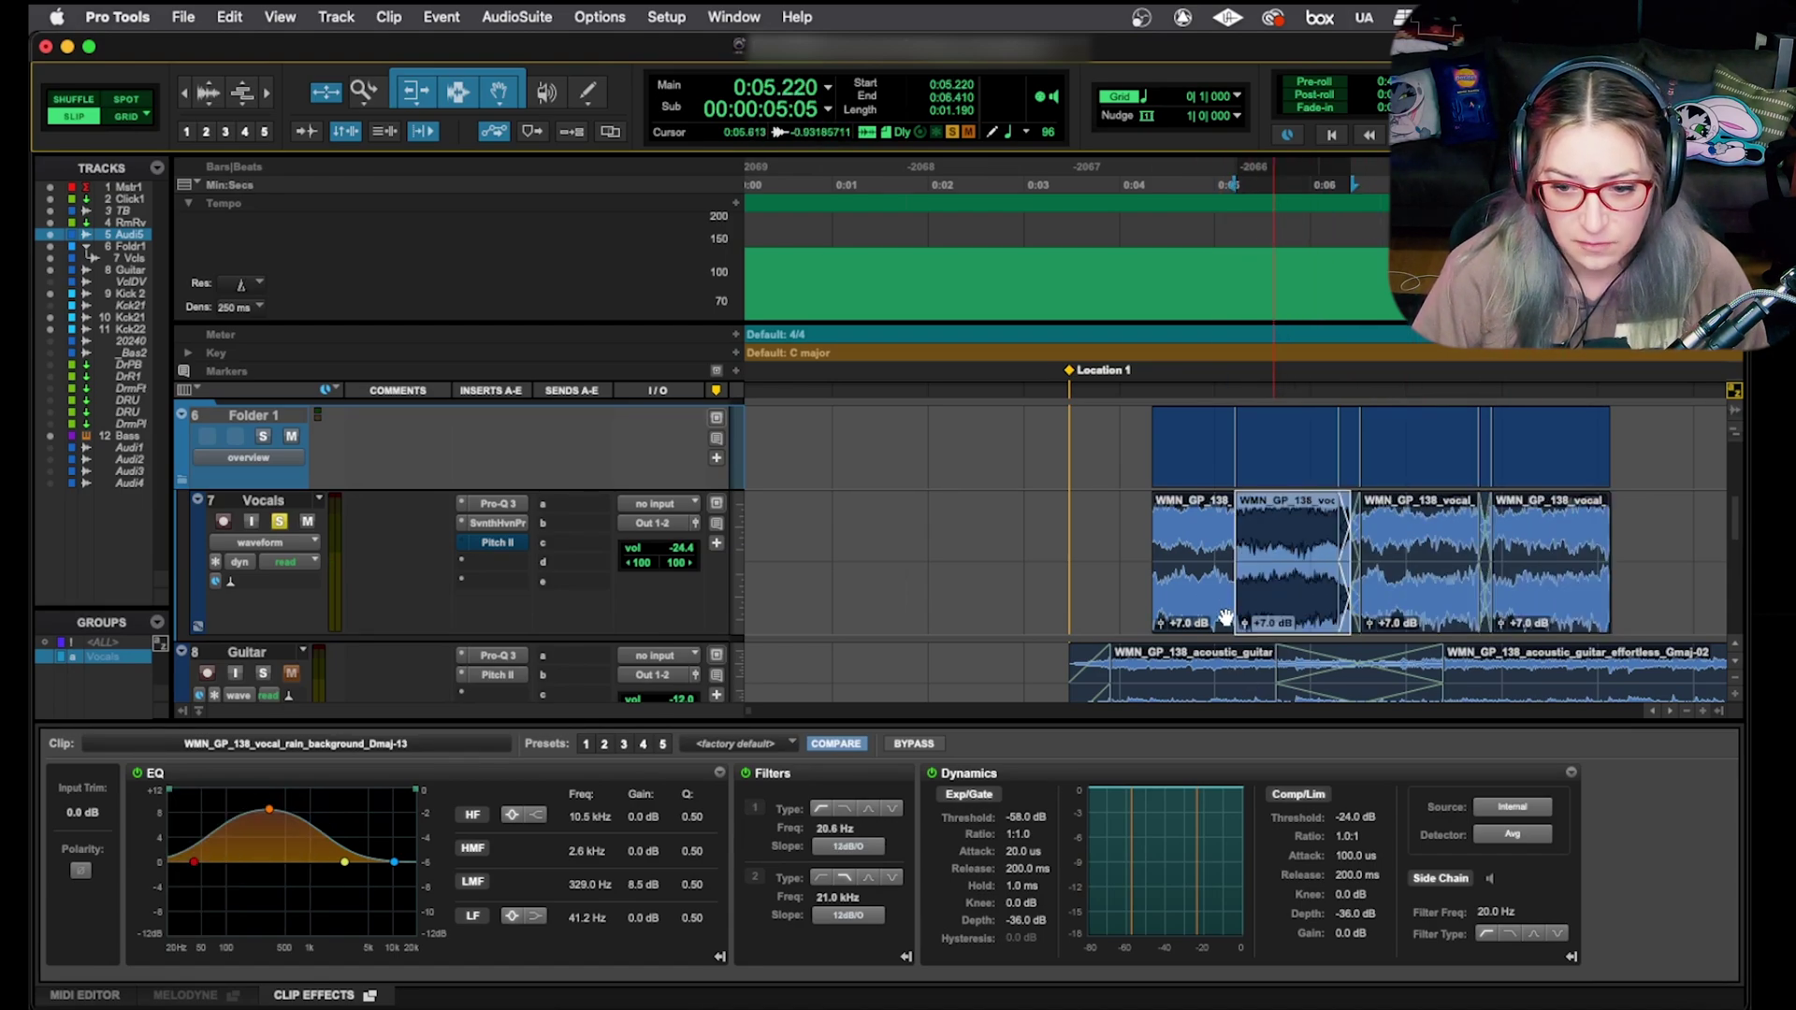
left_click(1179, 617)
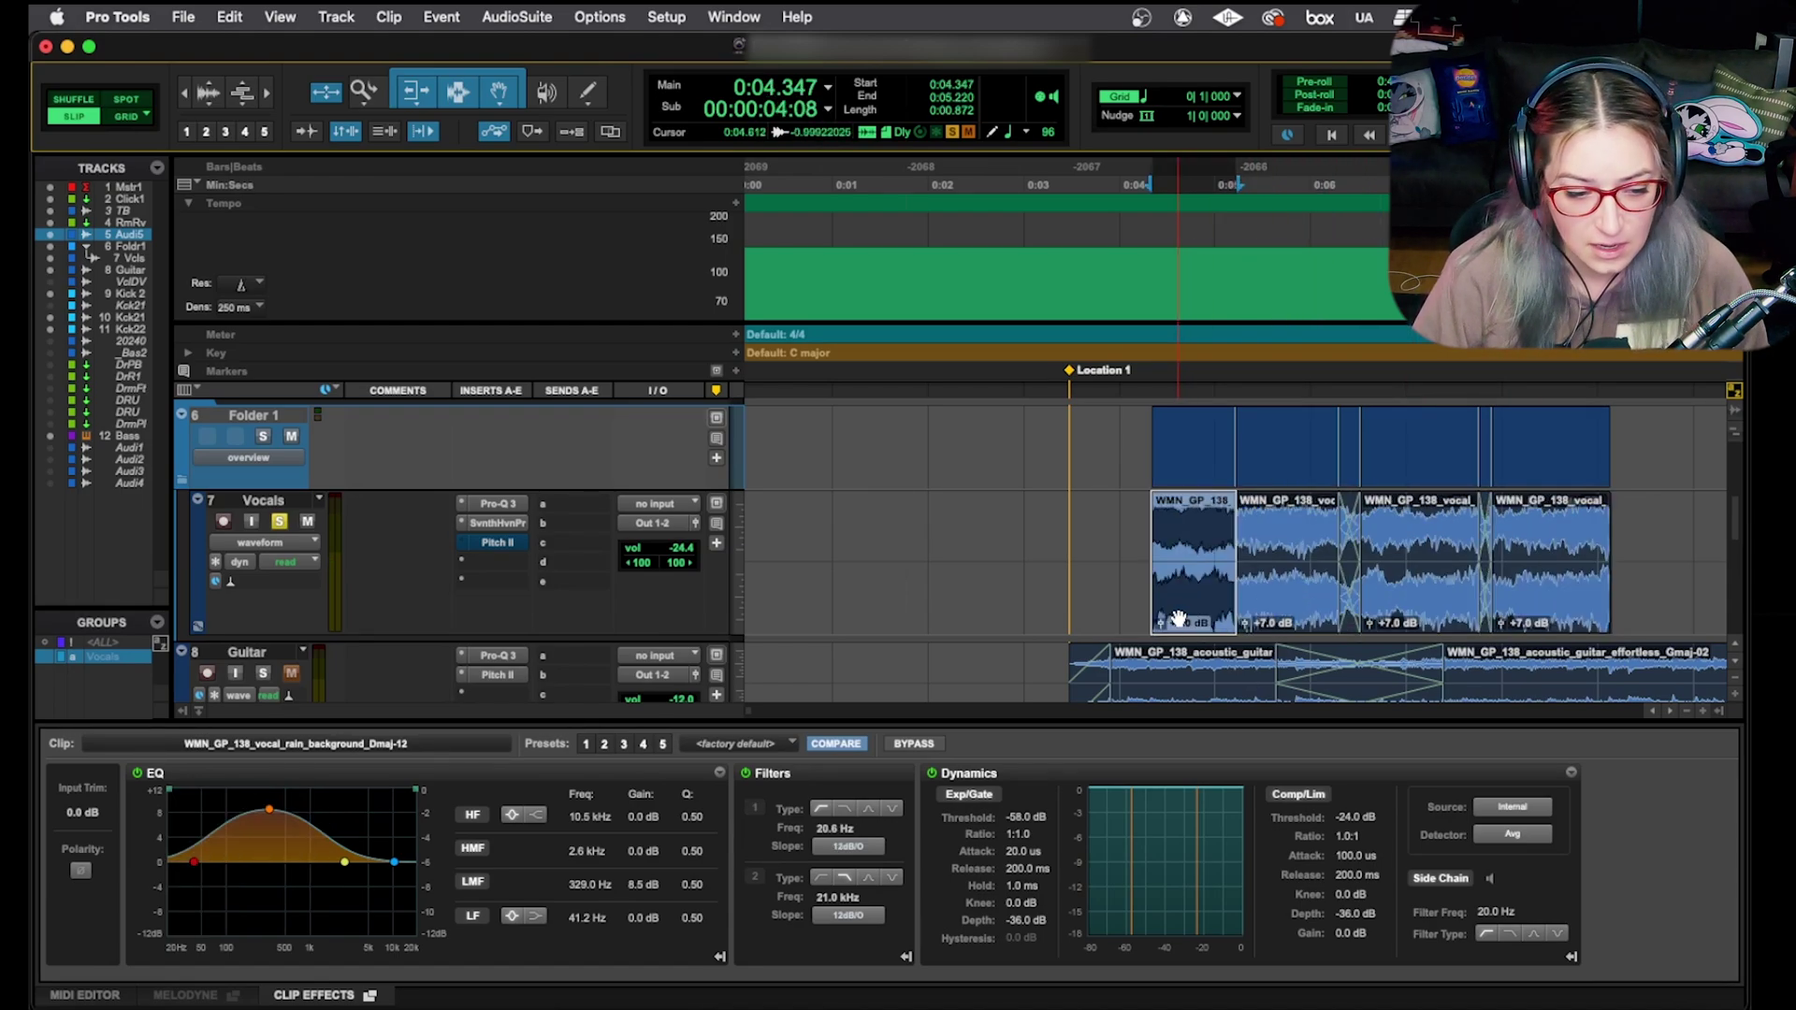
left_click(1540, 592)
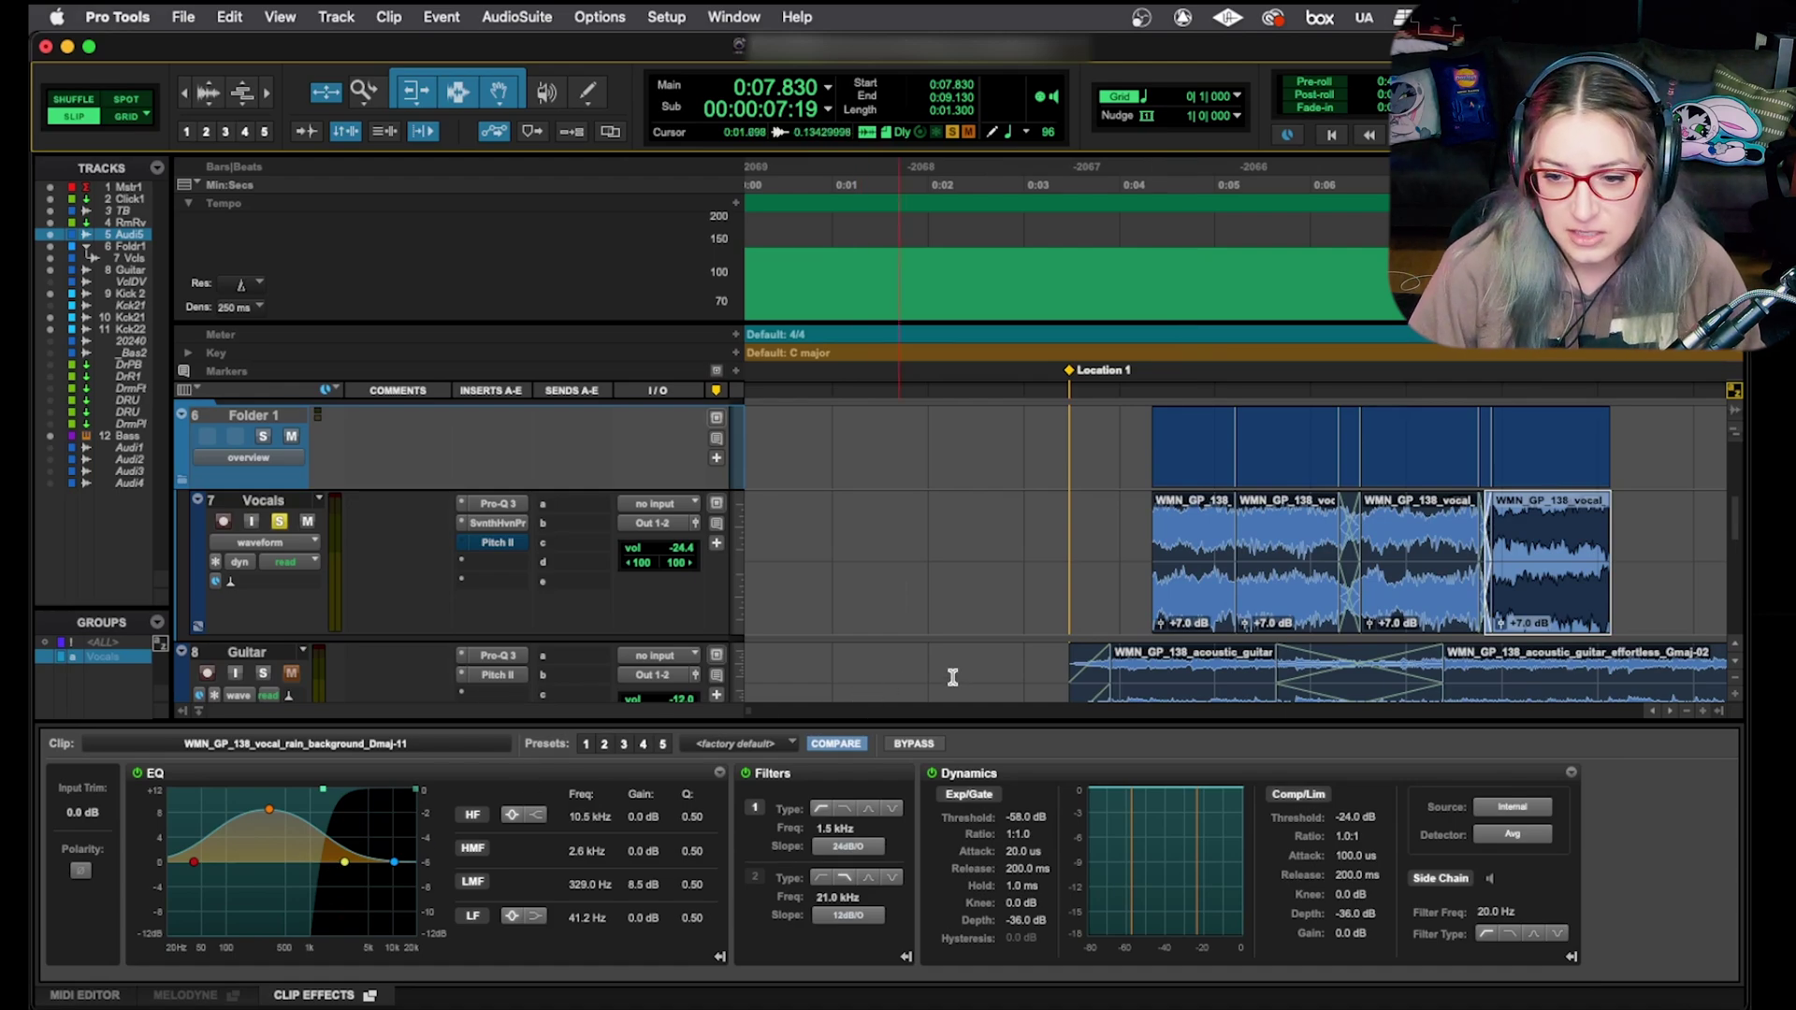
left_click_drag(1096, 523, 1637, 561)
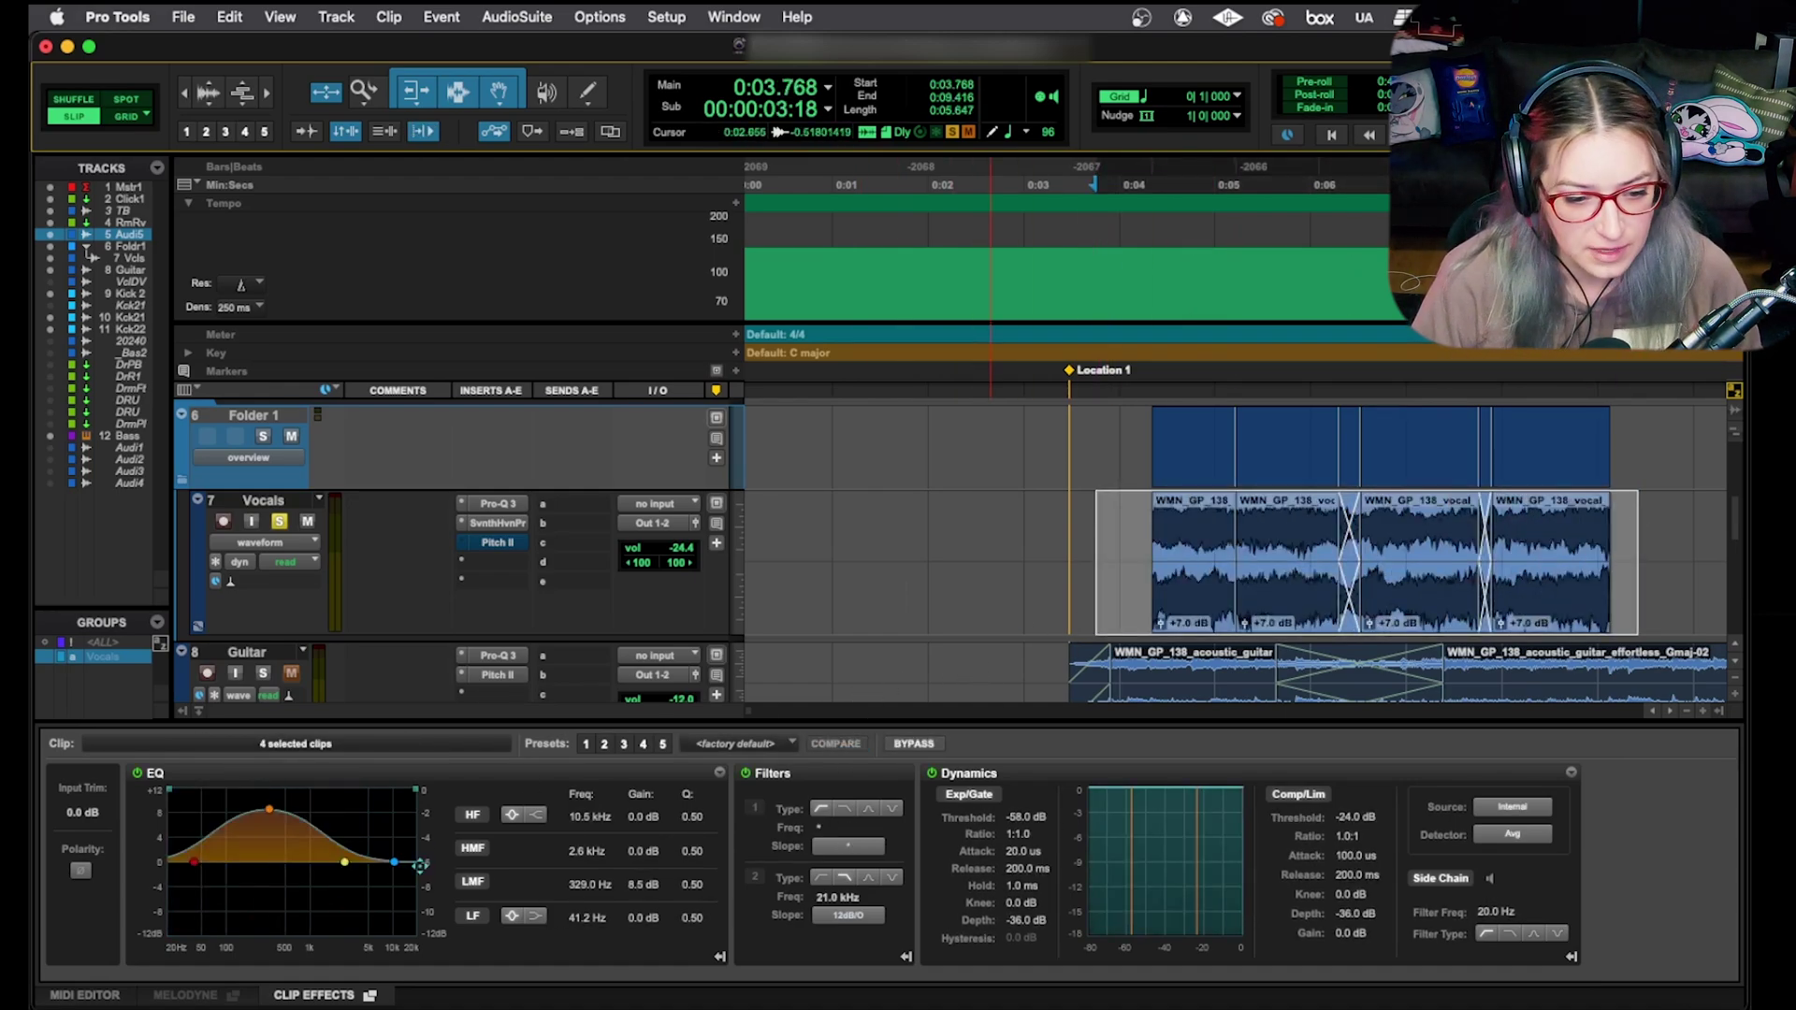
left_click_drag(343, 861, 343, 886)
Review each vocal clip's effect settings, then select only the first vocal clip.
left_click(1092, 524)
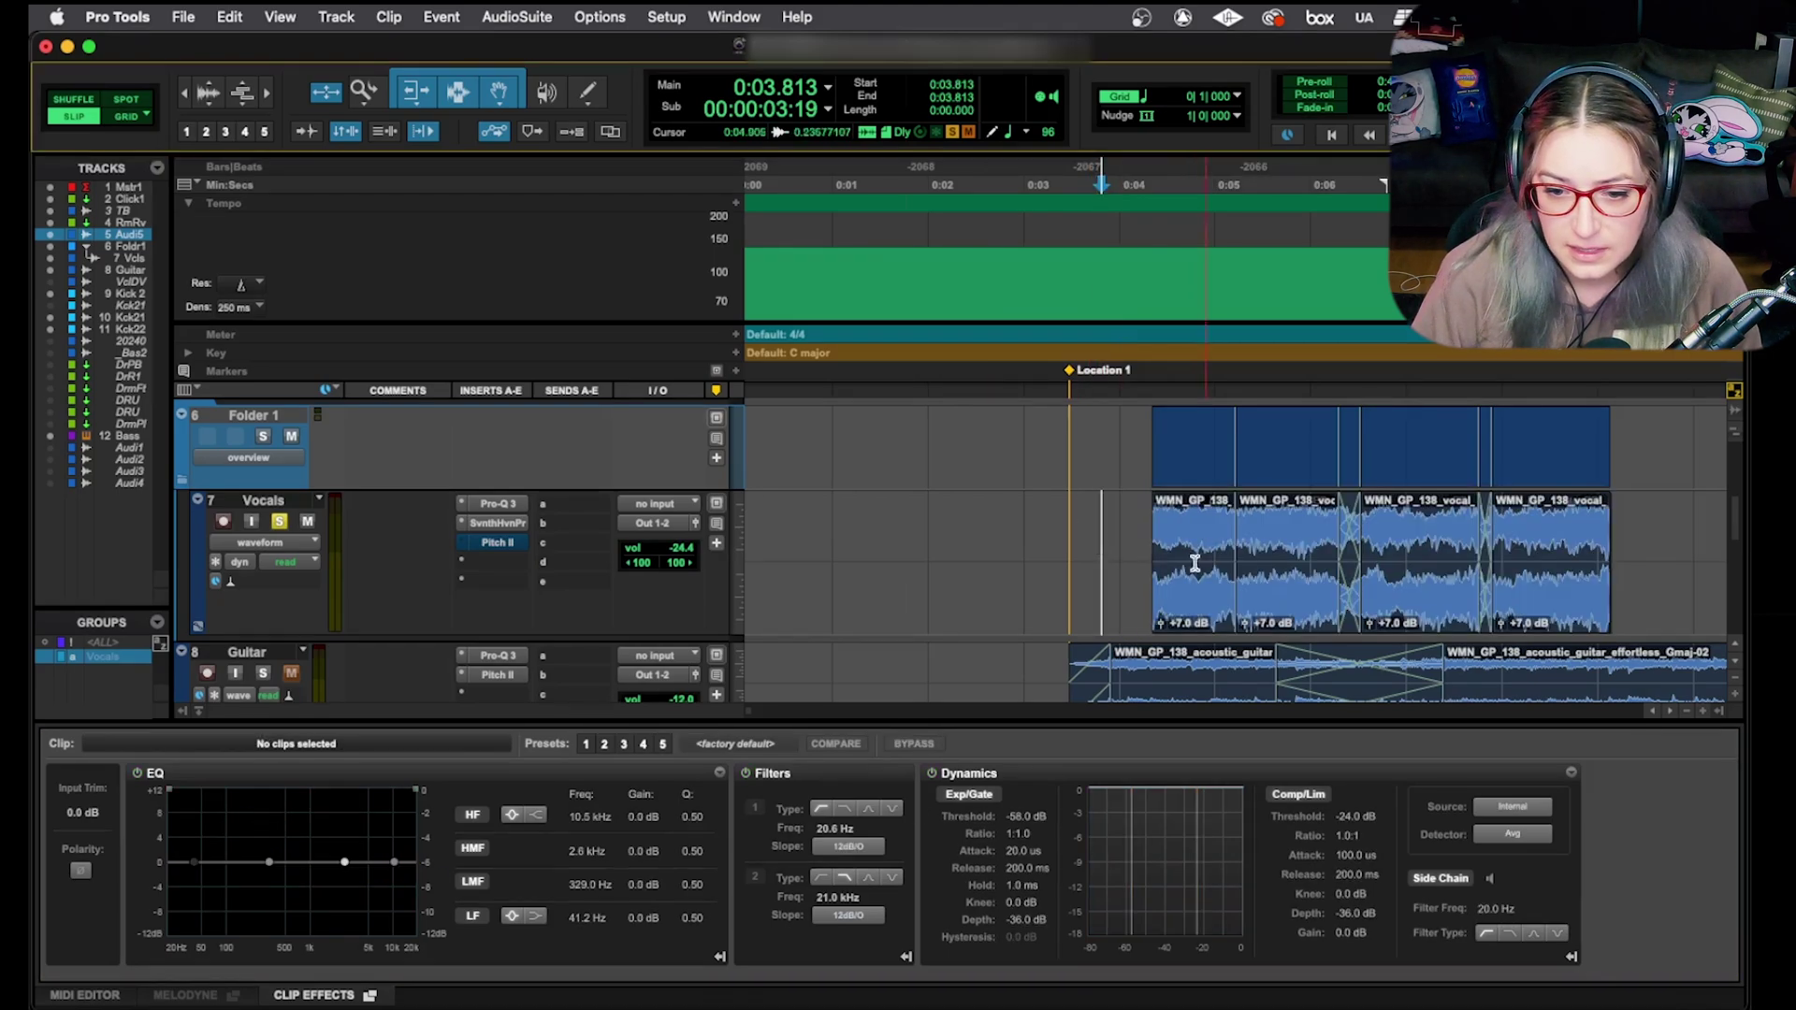
left_click(1184, 584)
left_click(1290, 614)
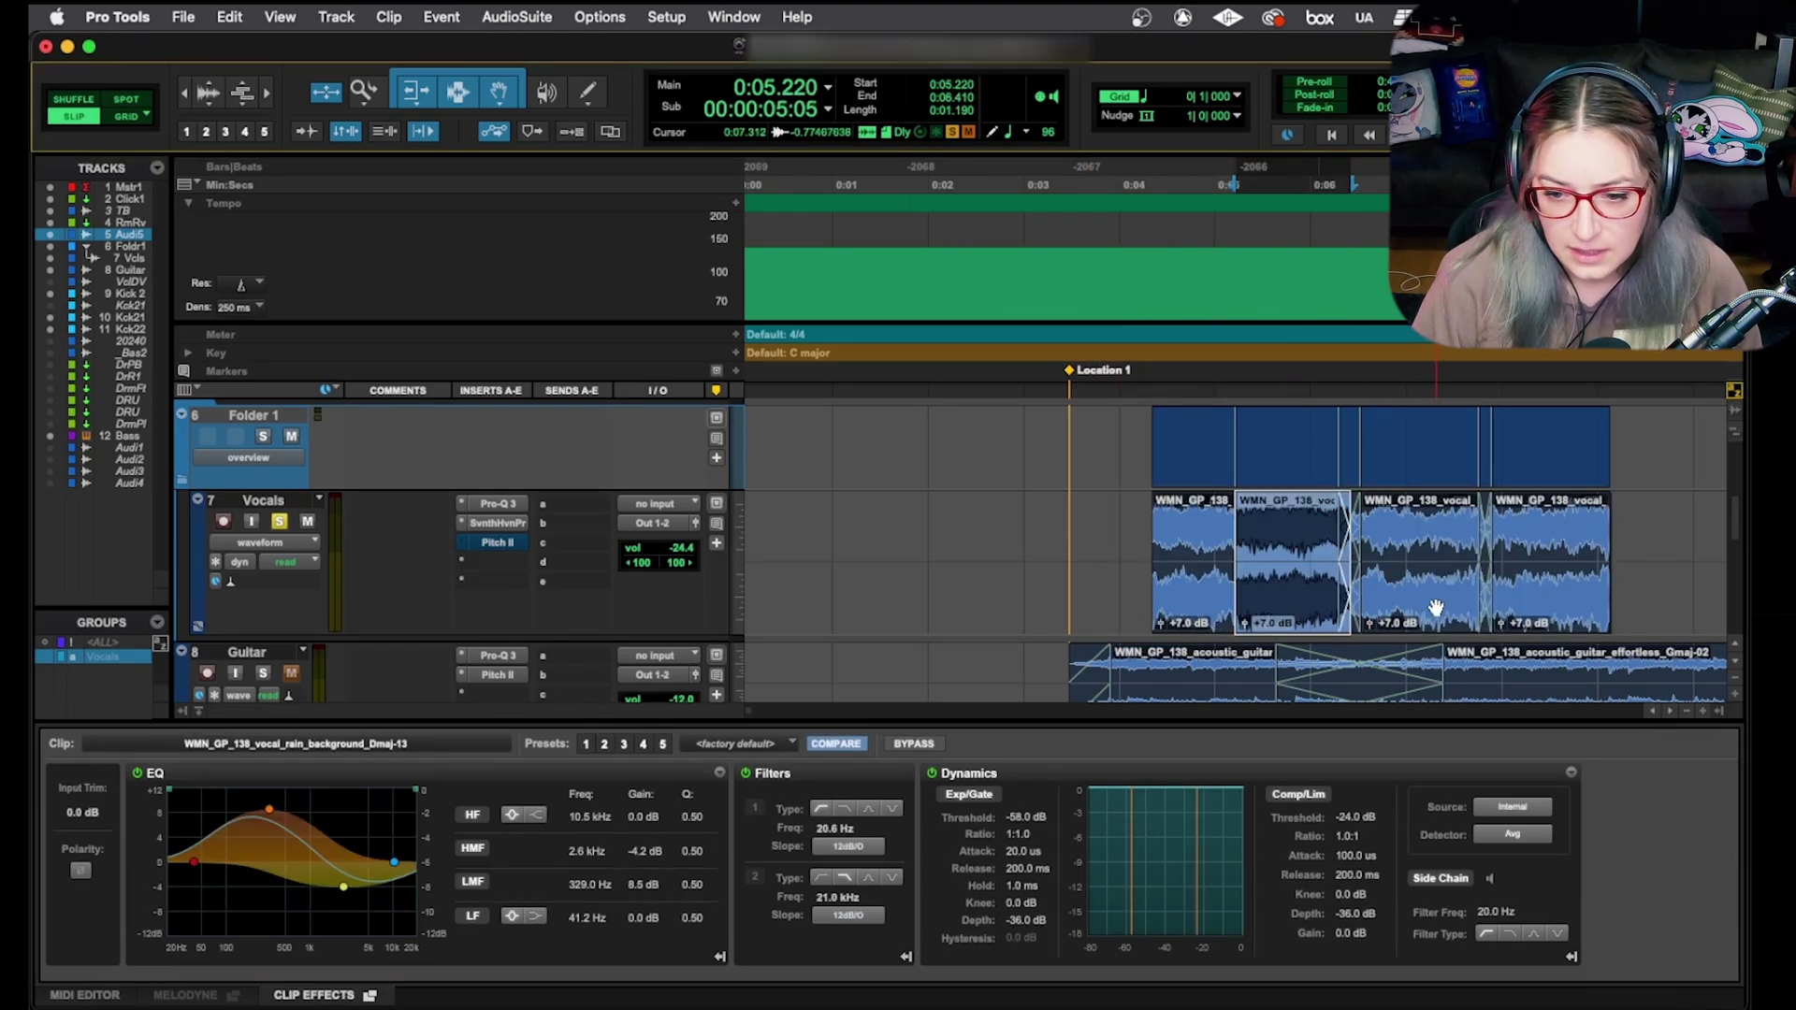
left_click(1435, 608)
left_click(1572, 612)
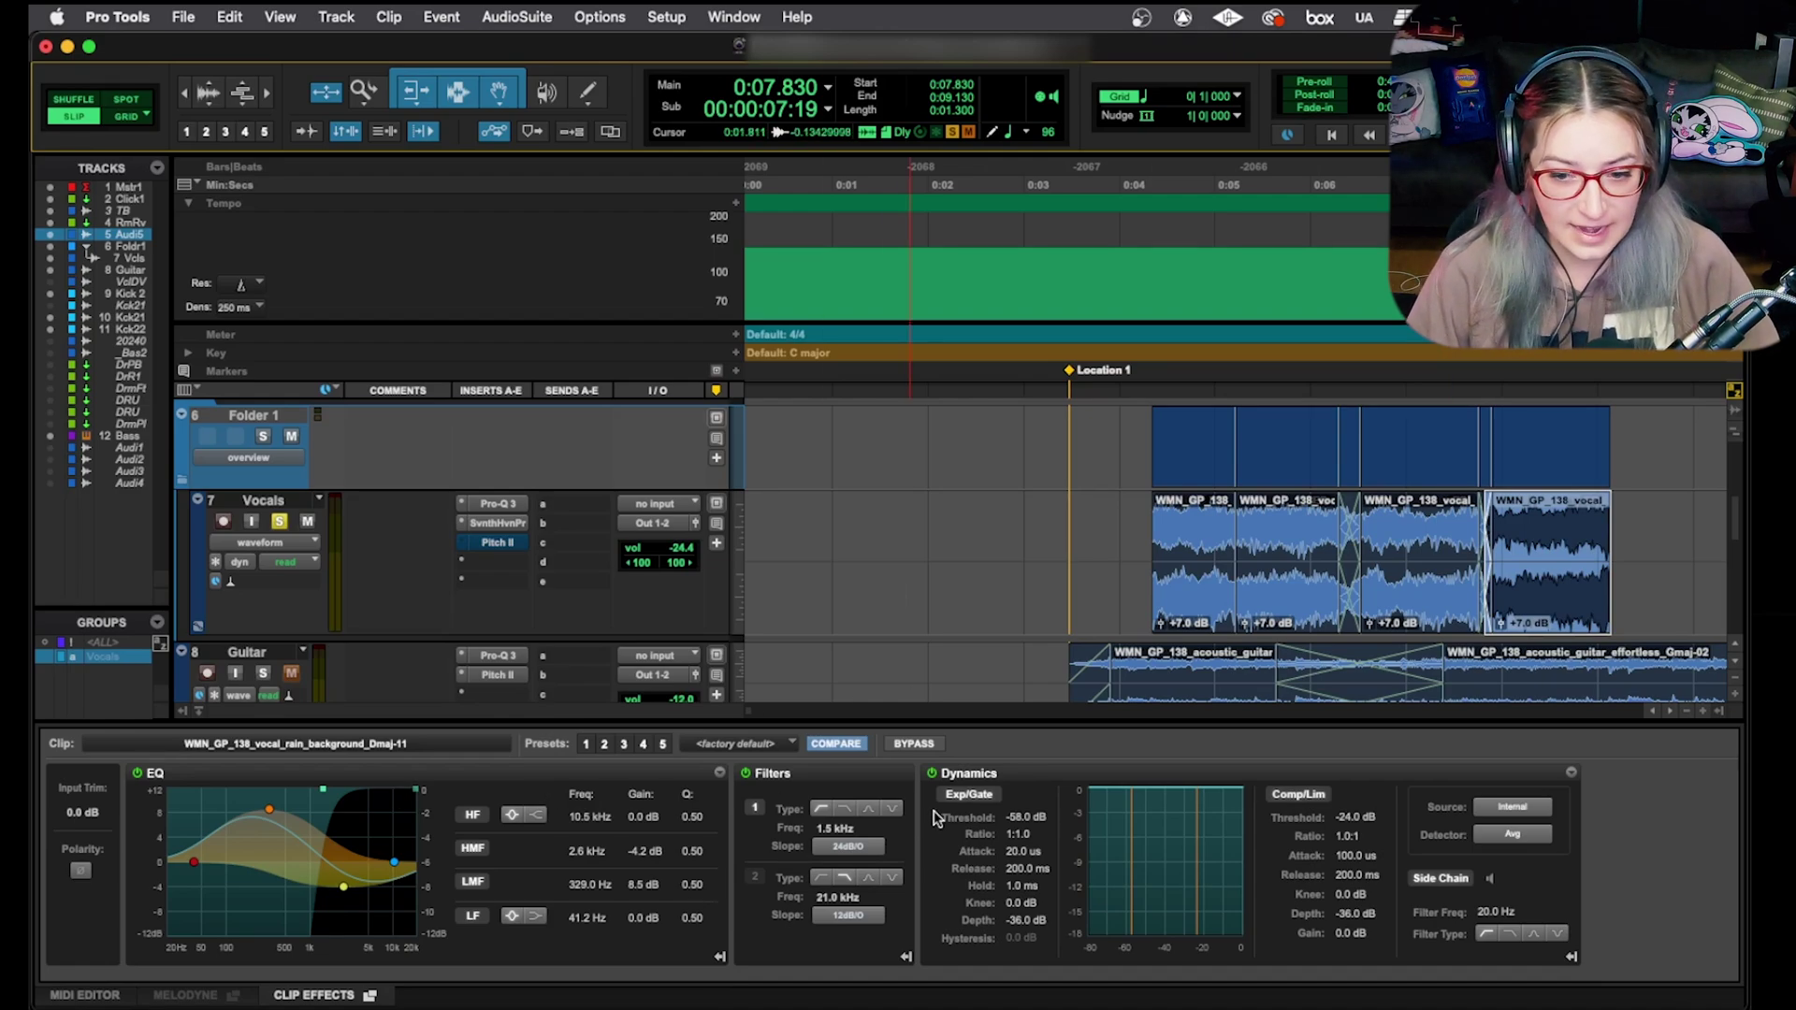
left_click(1129, 515)
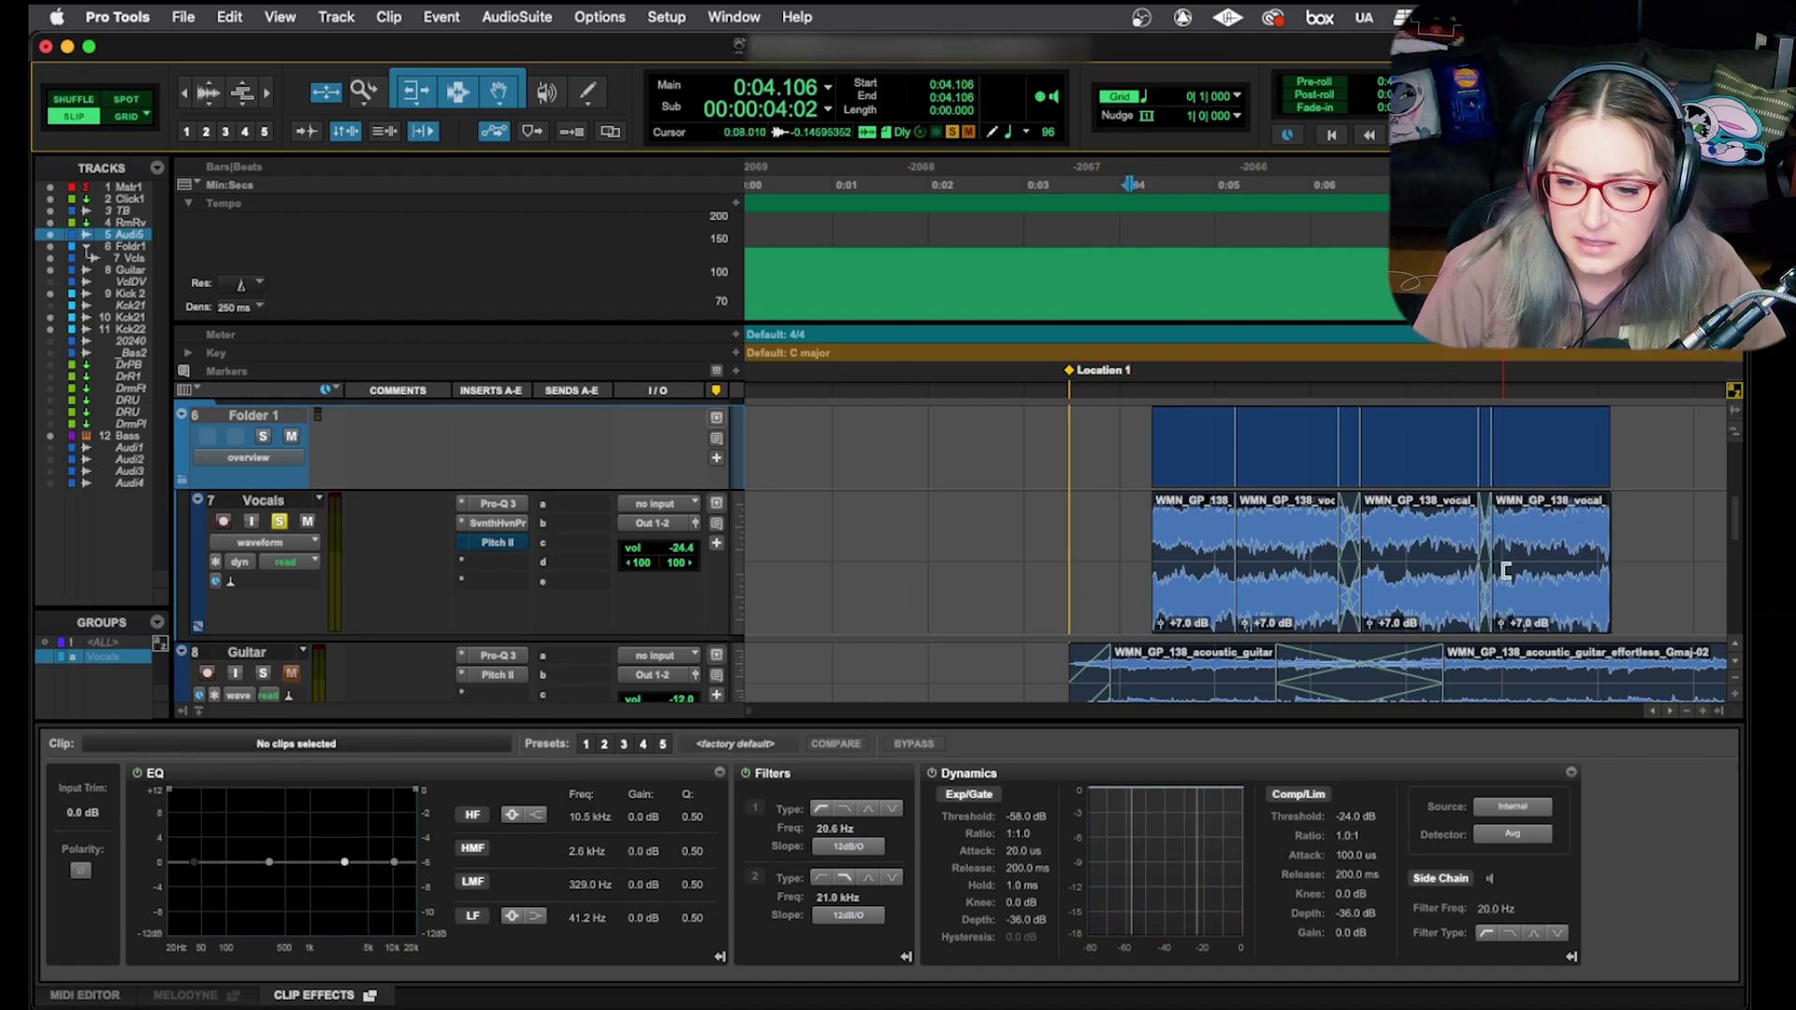
left_click_drag(1660, 509, 1073, 527)
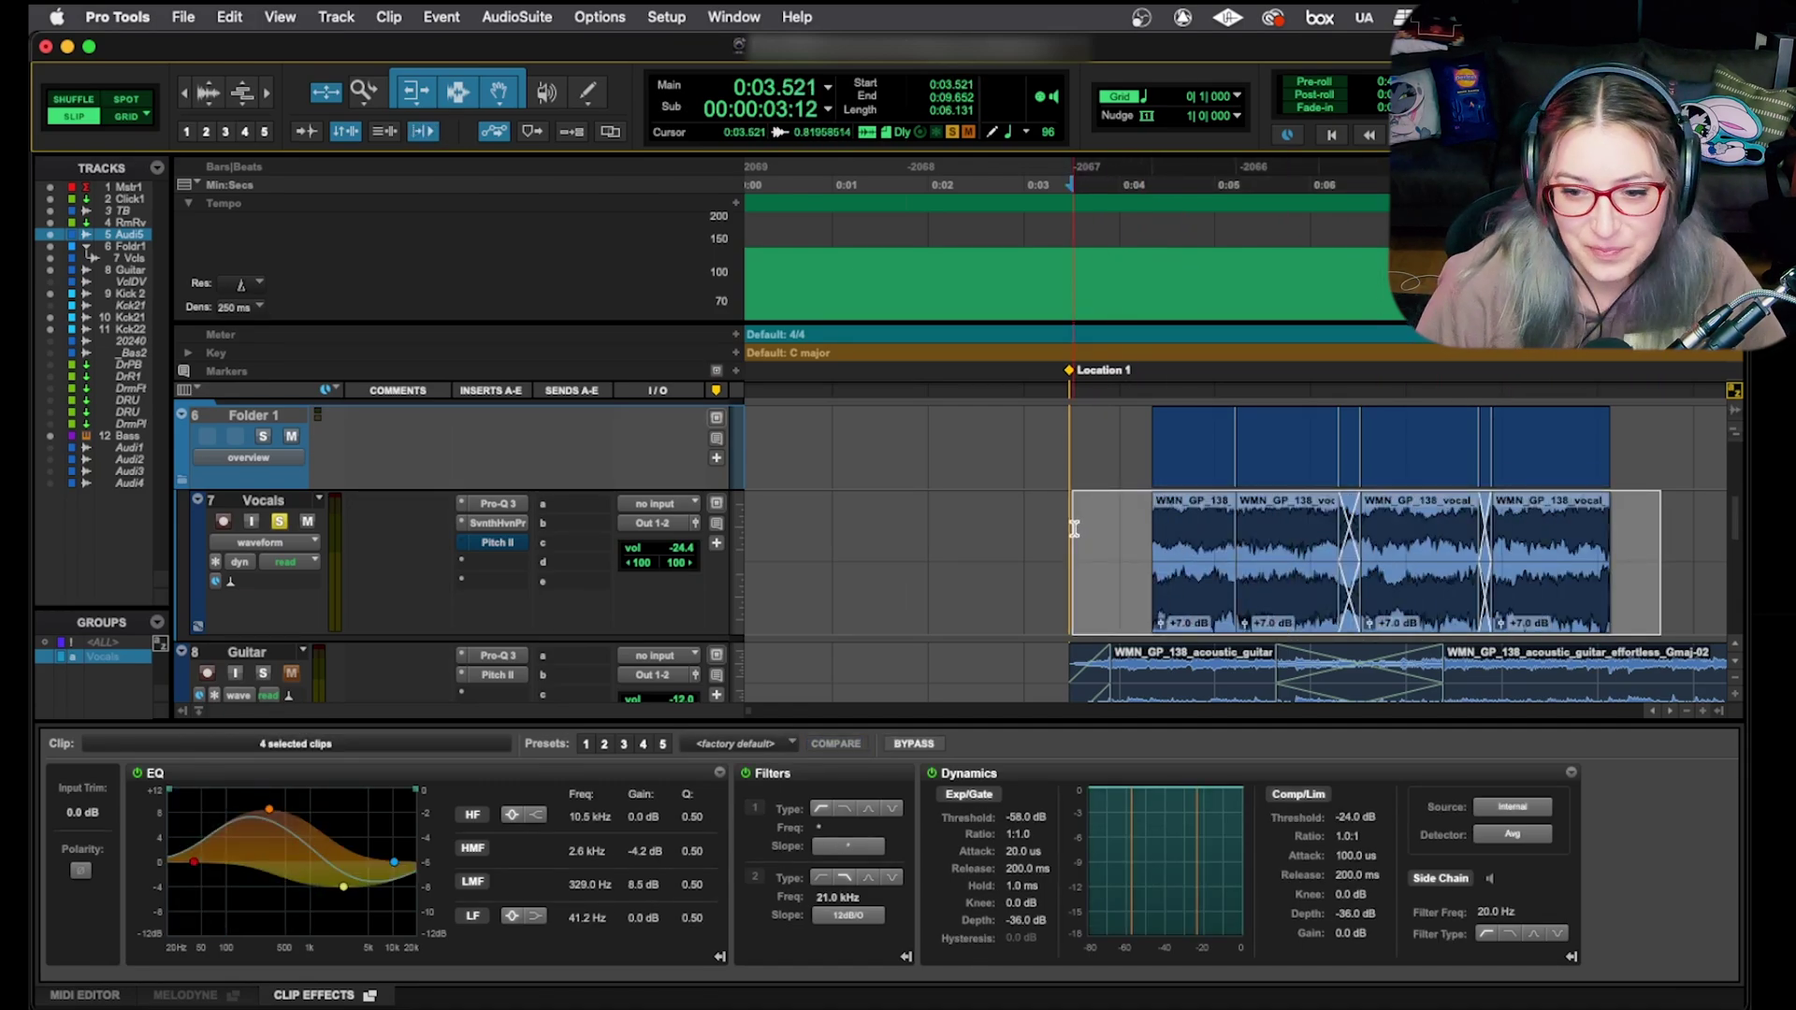
left_click(1190, 590)
Copy the clip effects from the first vocal clip, Dmaj-12.
right_click(1193, 584)
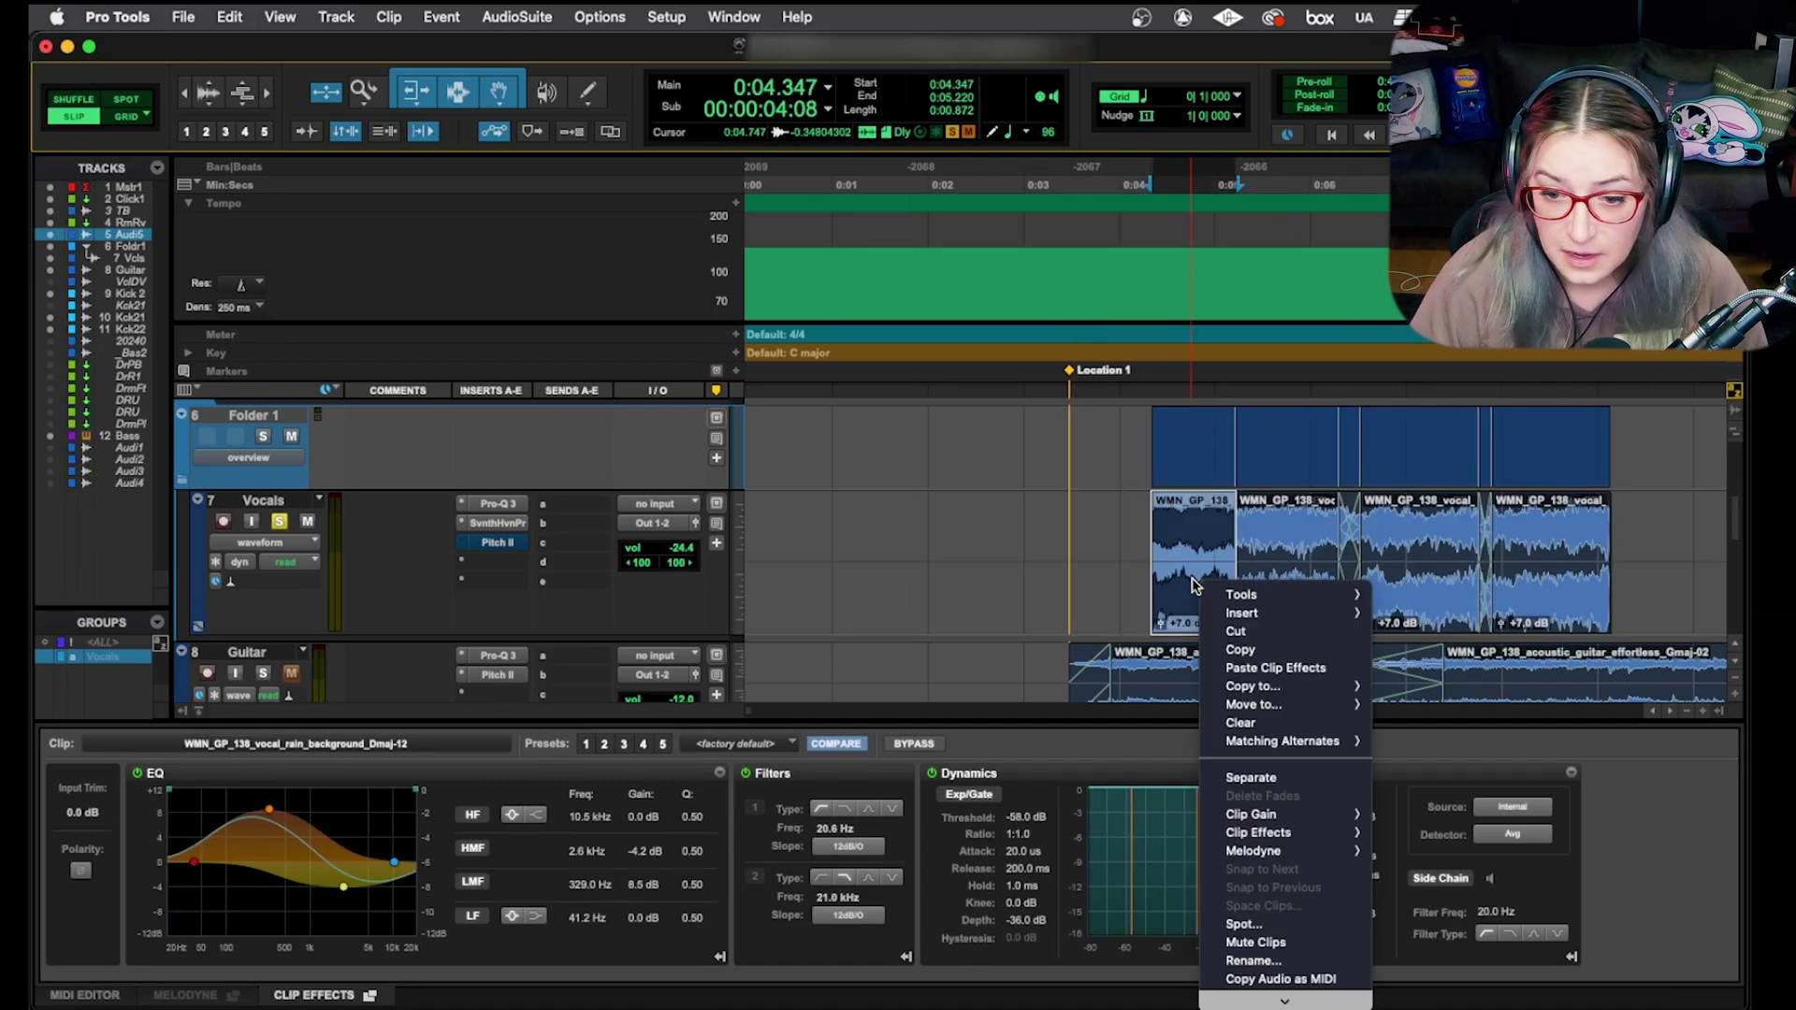
mouse_move(1336, 832)
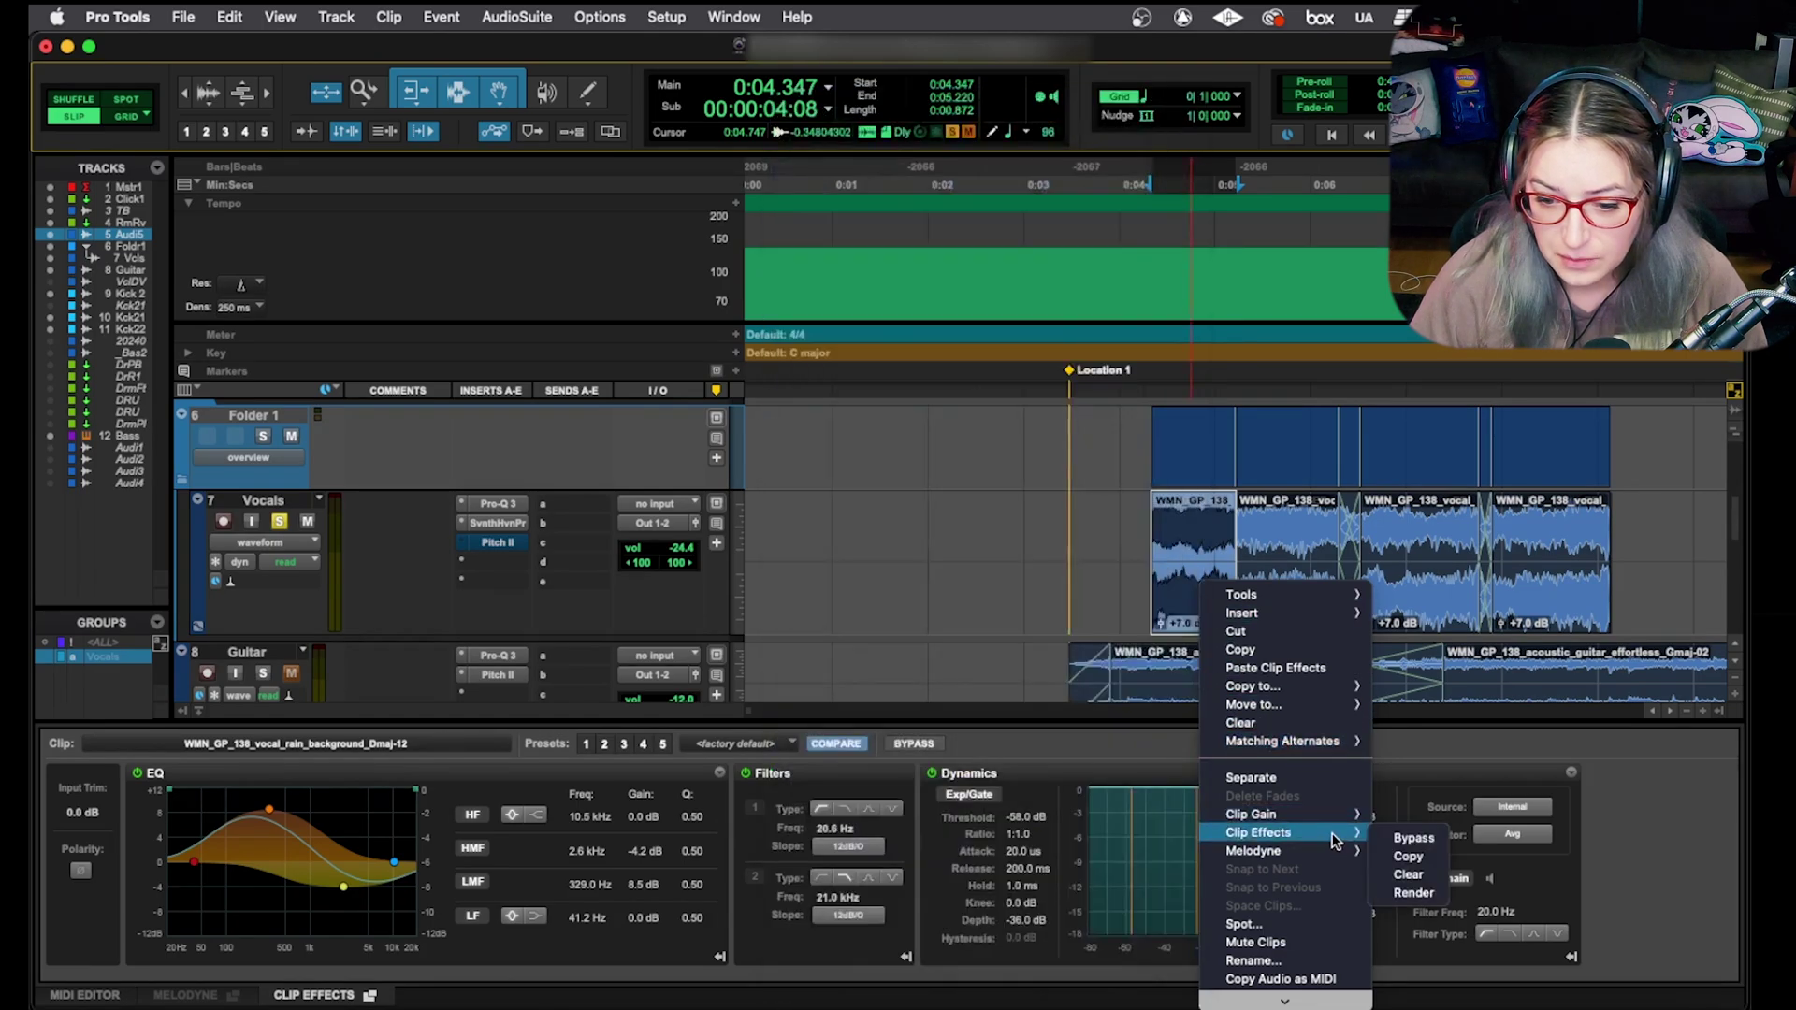
left_click(1410, 857)
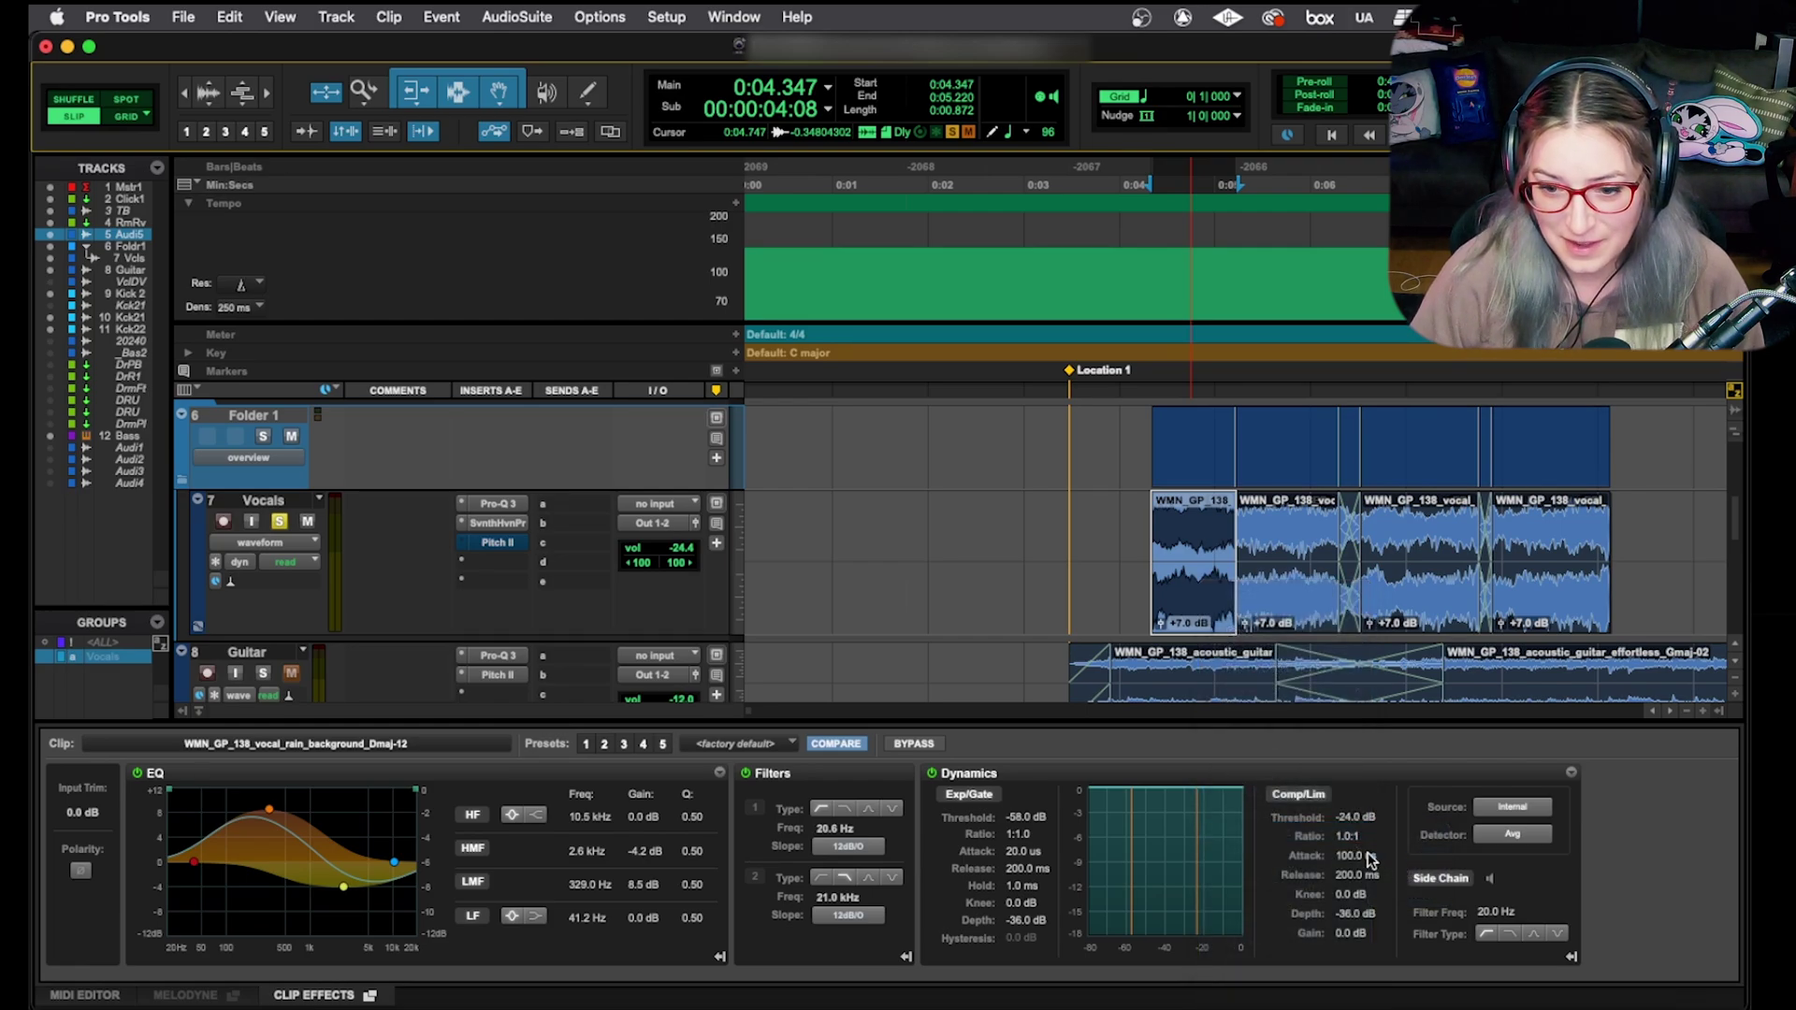
left_click(1275, 607)
Copy the last vocal clip's clip effects, including its 1.5 kHz filter.
left_click(1192, 604)
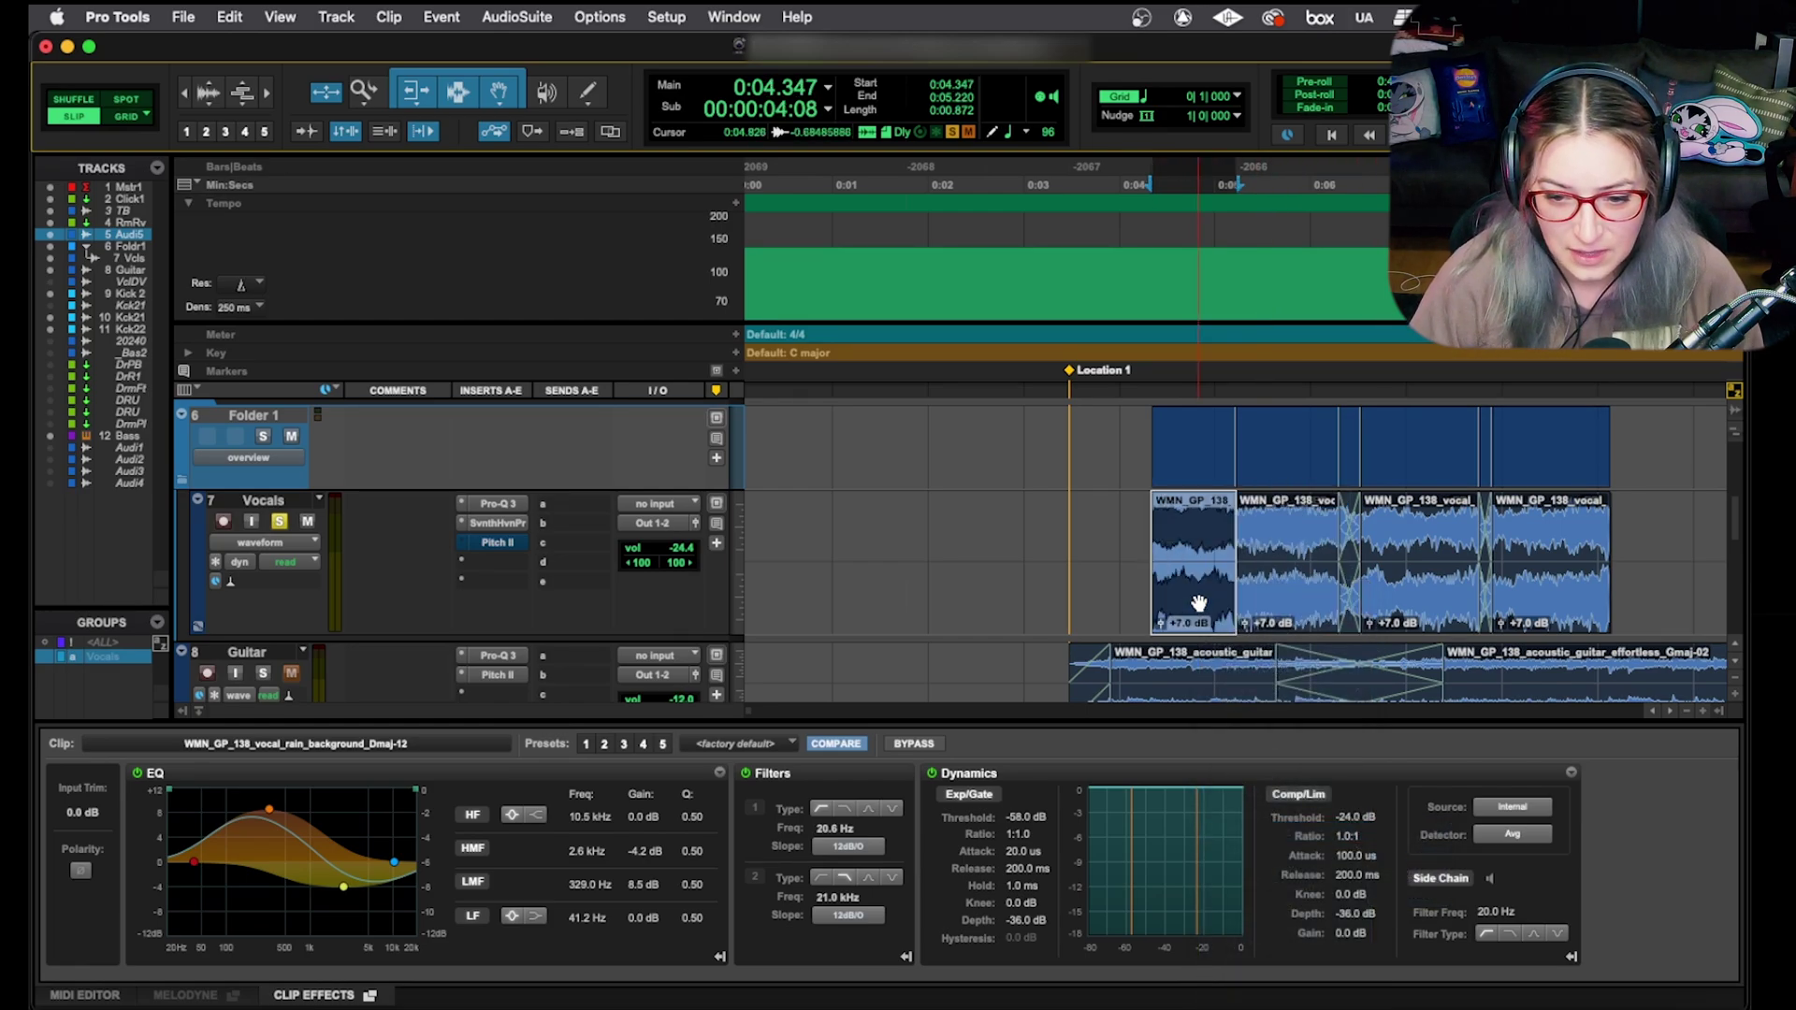
left_click(1572, 613)
right_click(1583, 608)
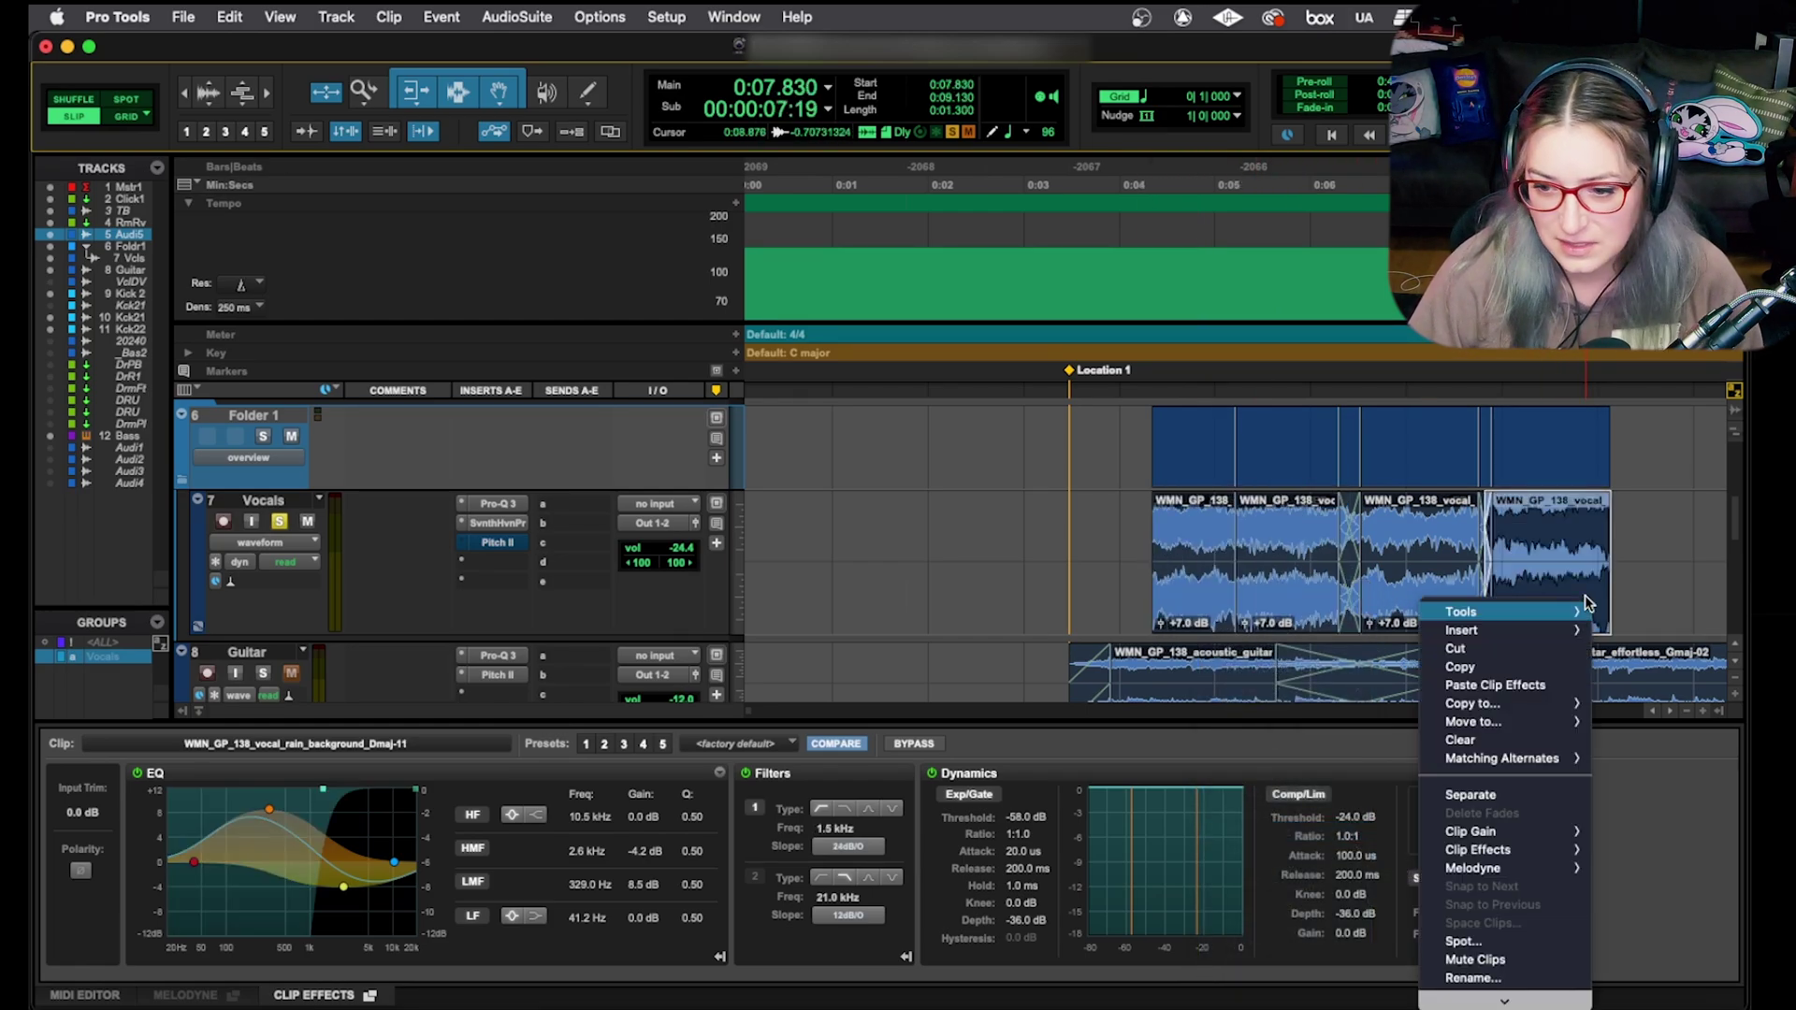
mouse_move(1542, 848)
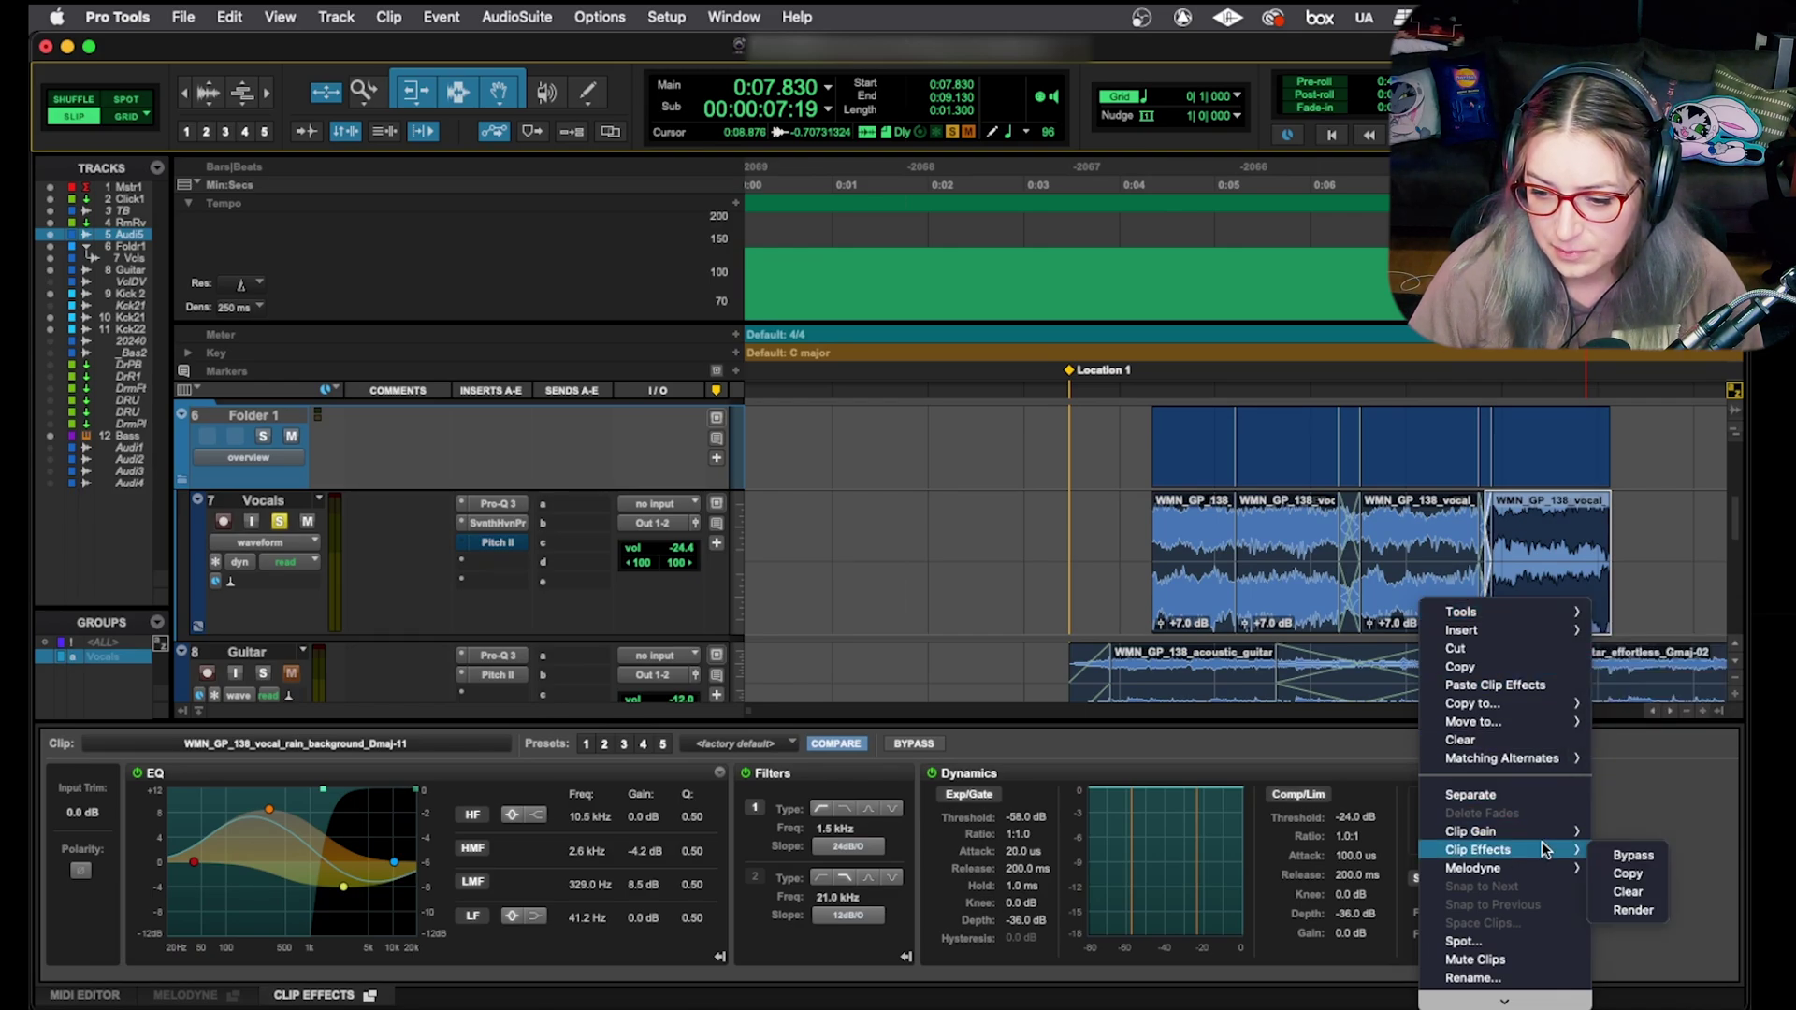
left_click(1628, 872)
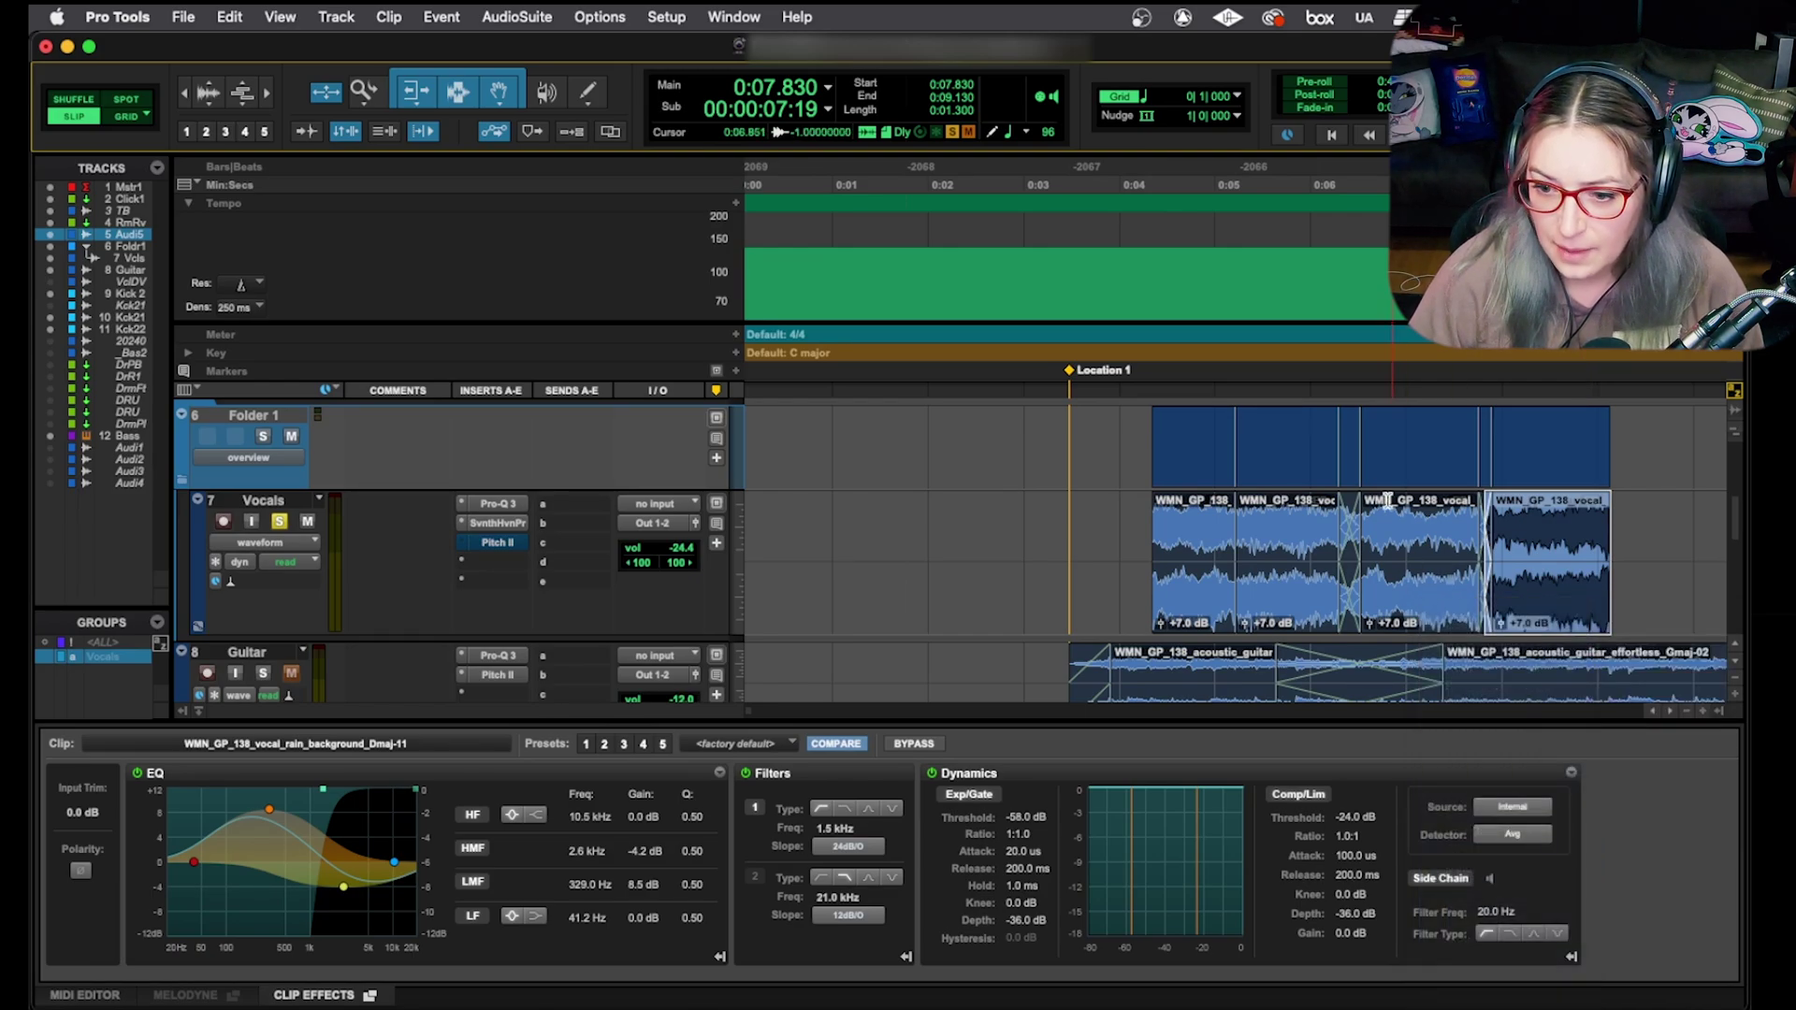
Paste the copied clip effects onto the third vocal clip, Dmaj-10.
left_click(1400, 580)
right_click(1399, 575)
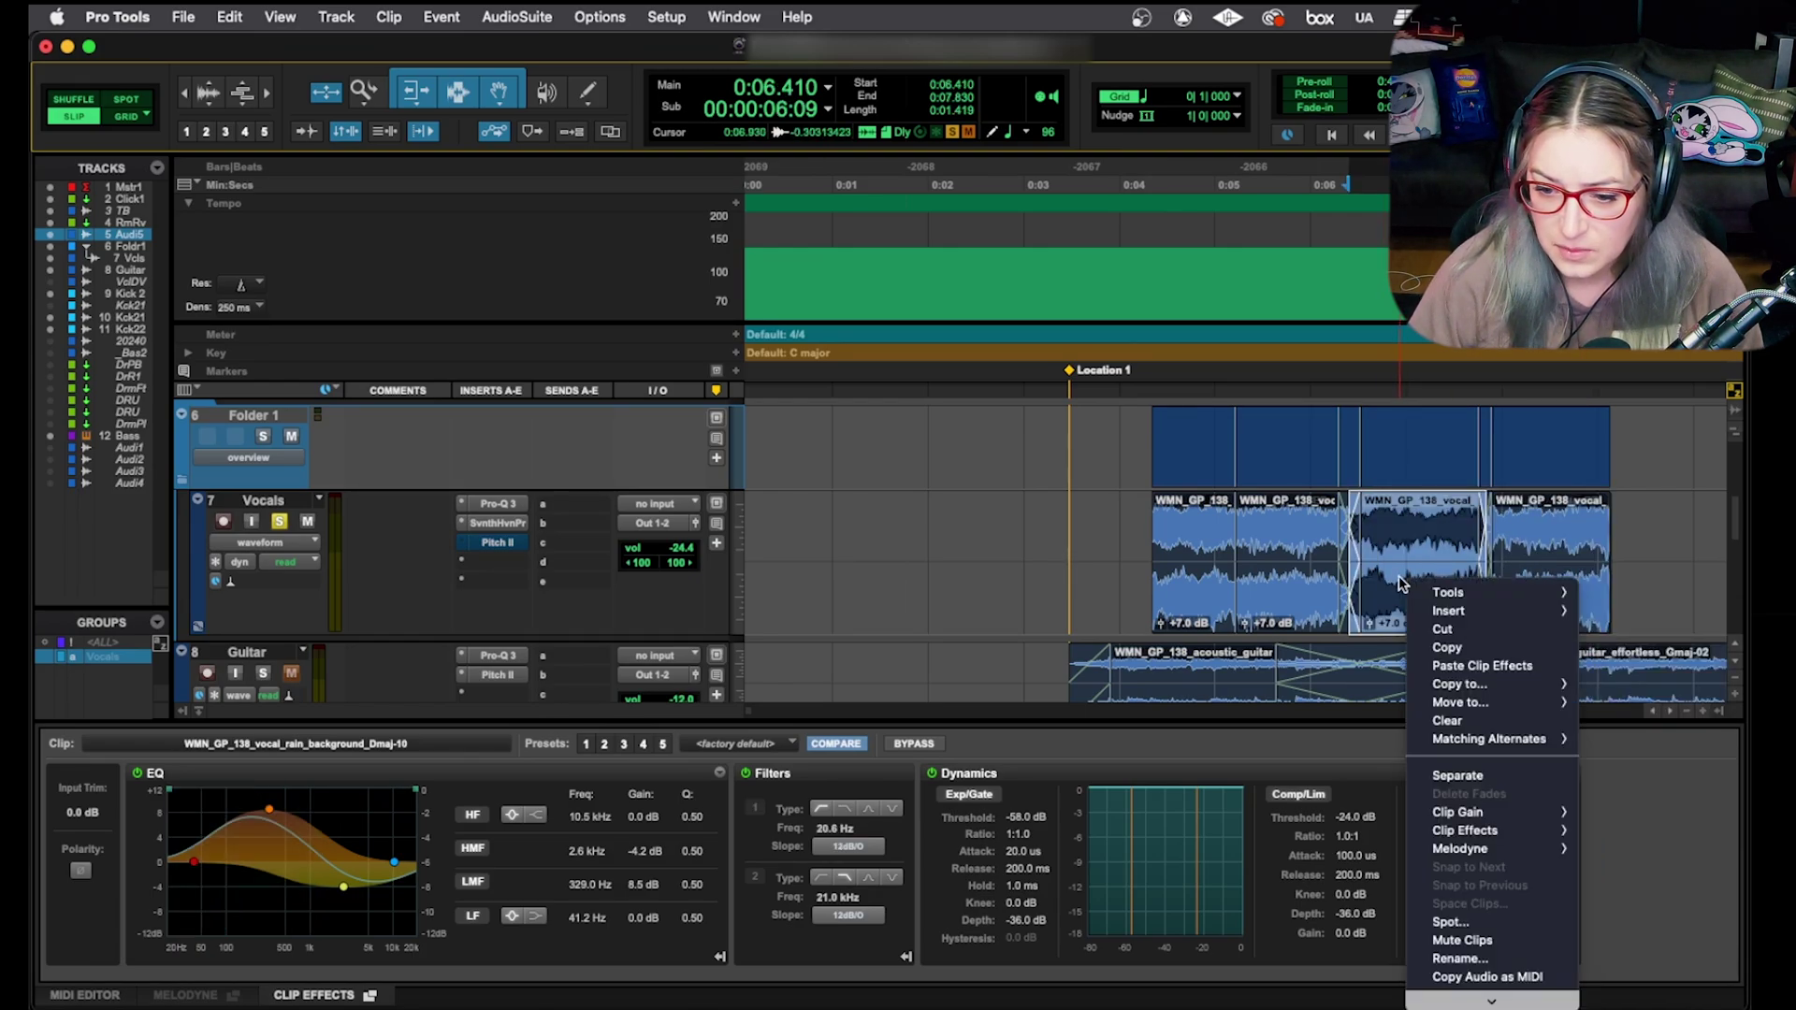
left_click(1448, 666)
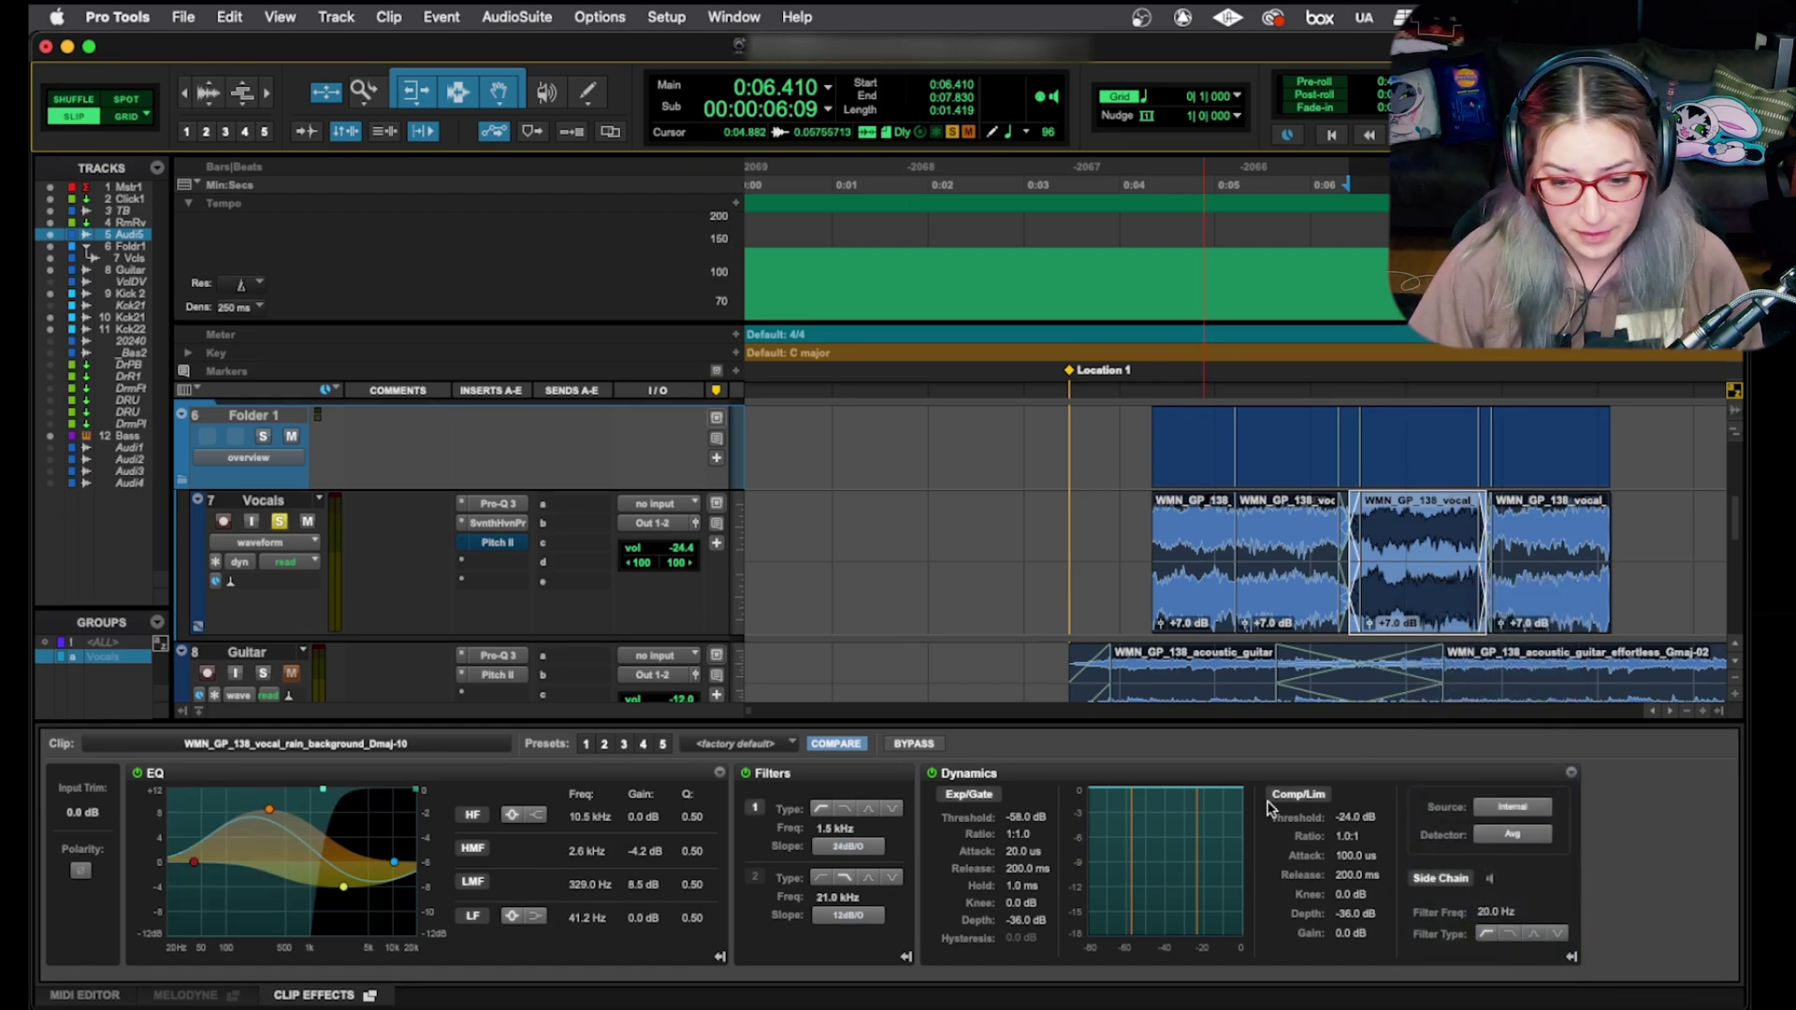
left_click(1583, 617)
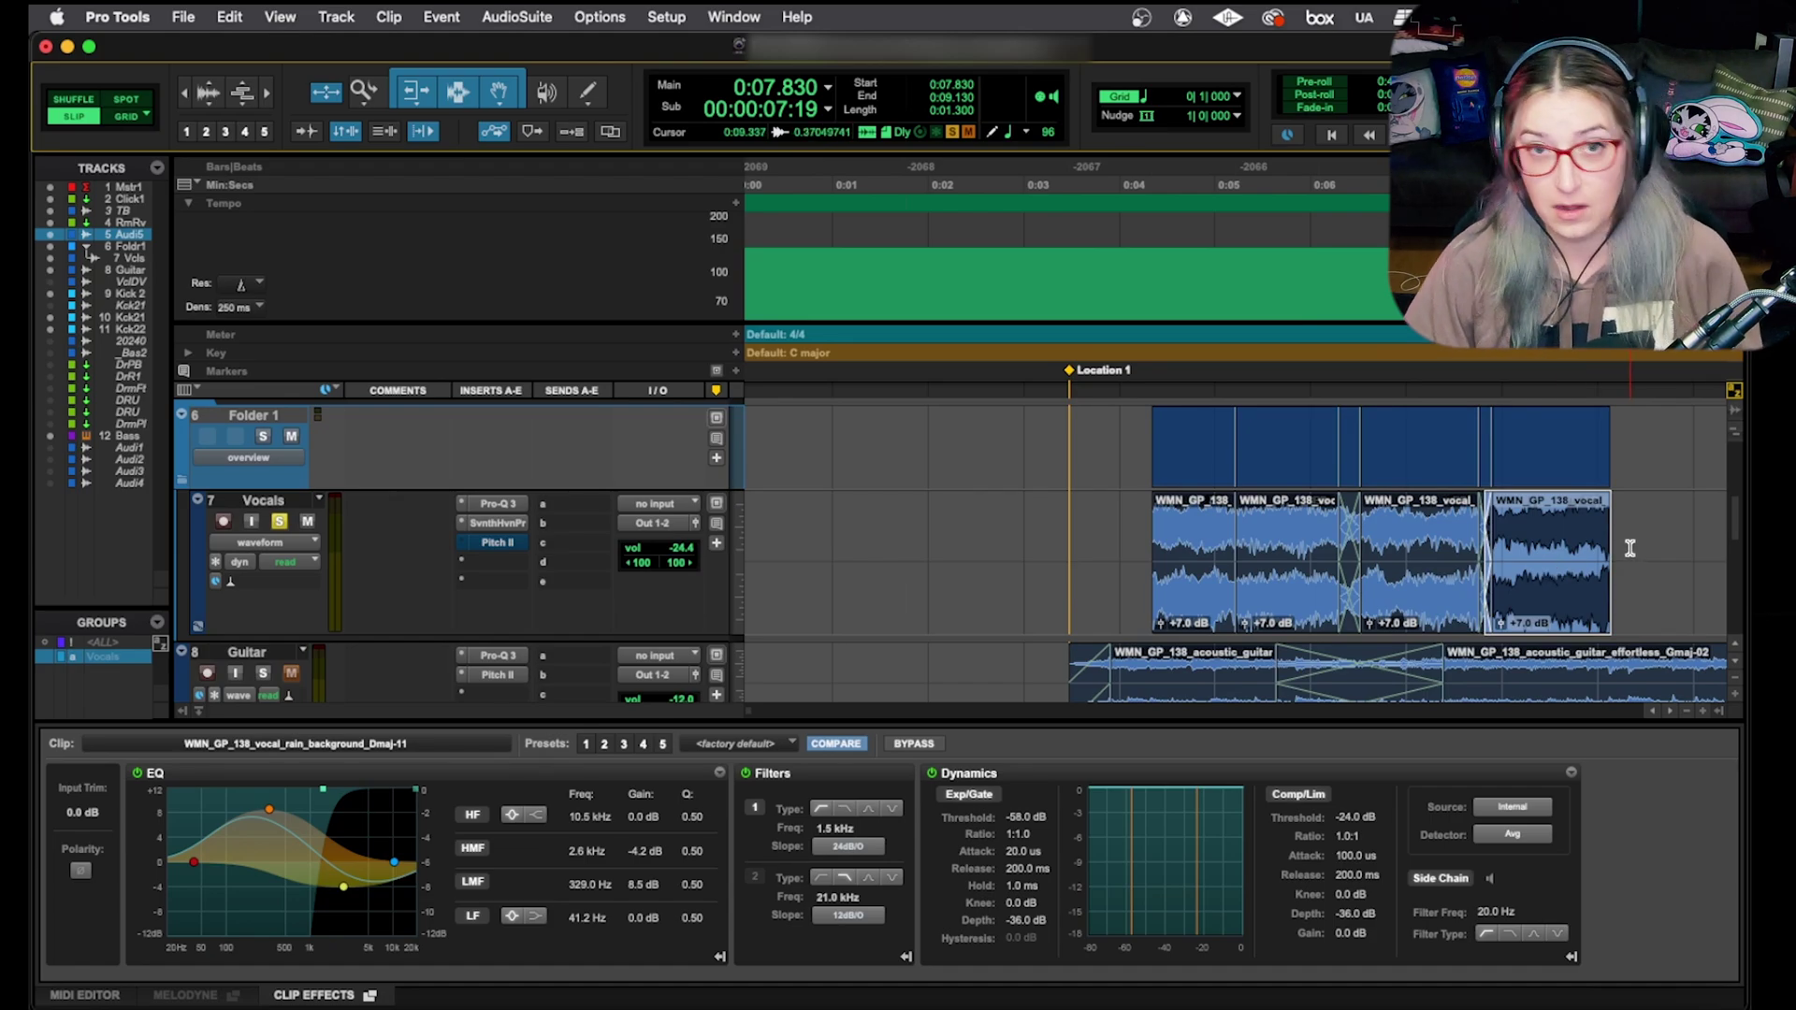
Paste the copied clip effects with the 1.5 kHz filter onto all four vocal clips.
left_click_drag(1630, 548, 1036, 561)
right_click(1214, 567)
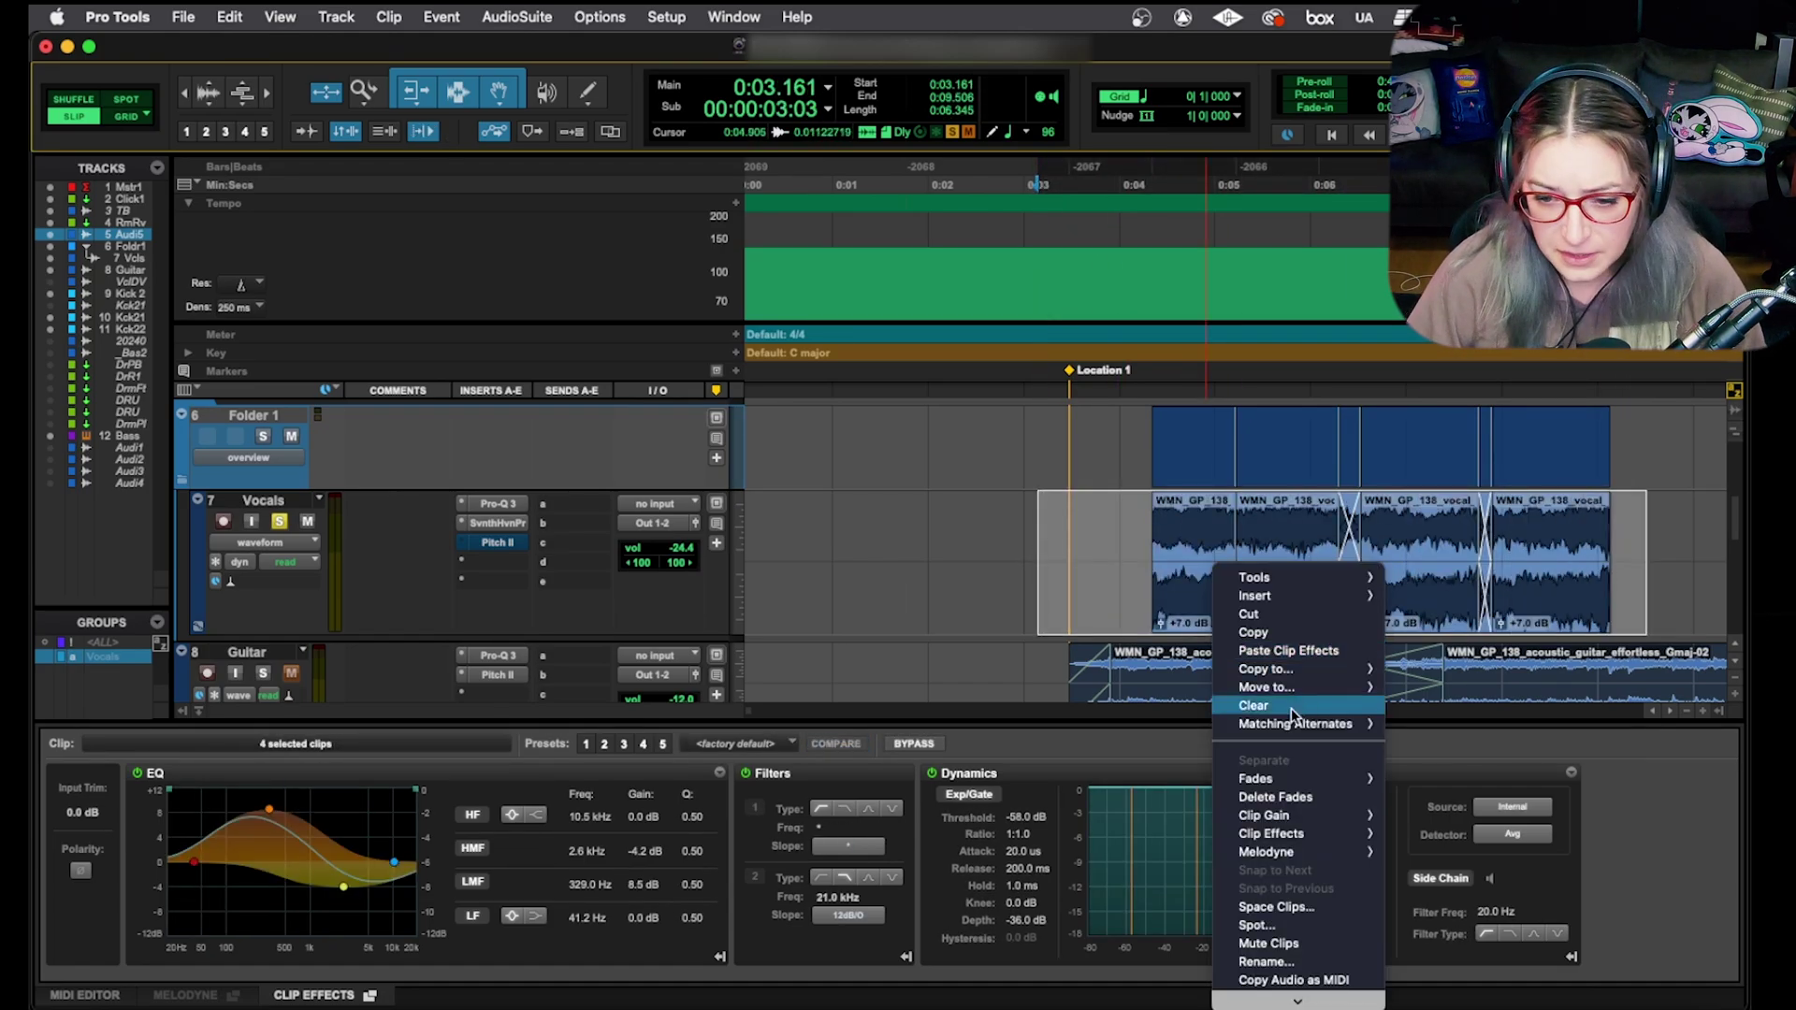
left_click(1300, 650)
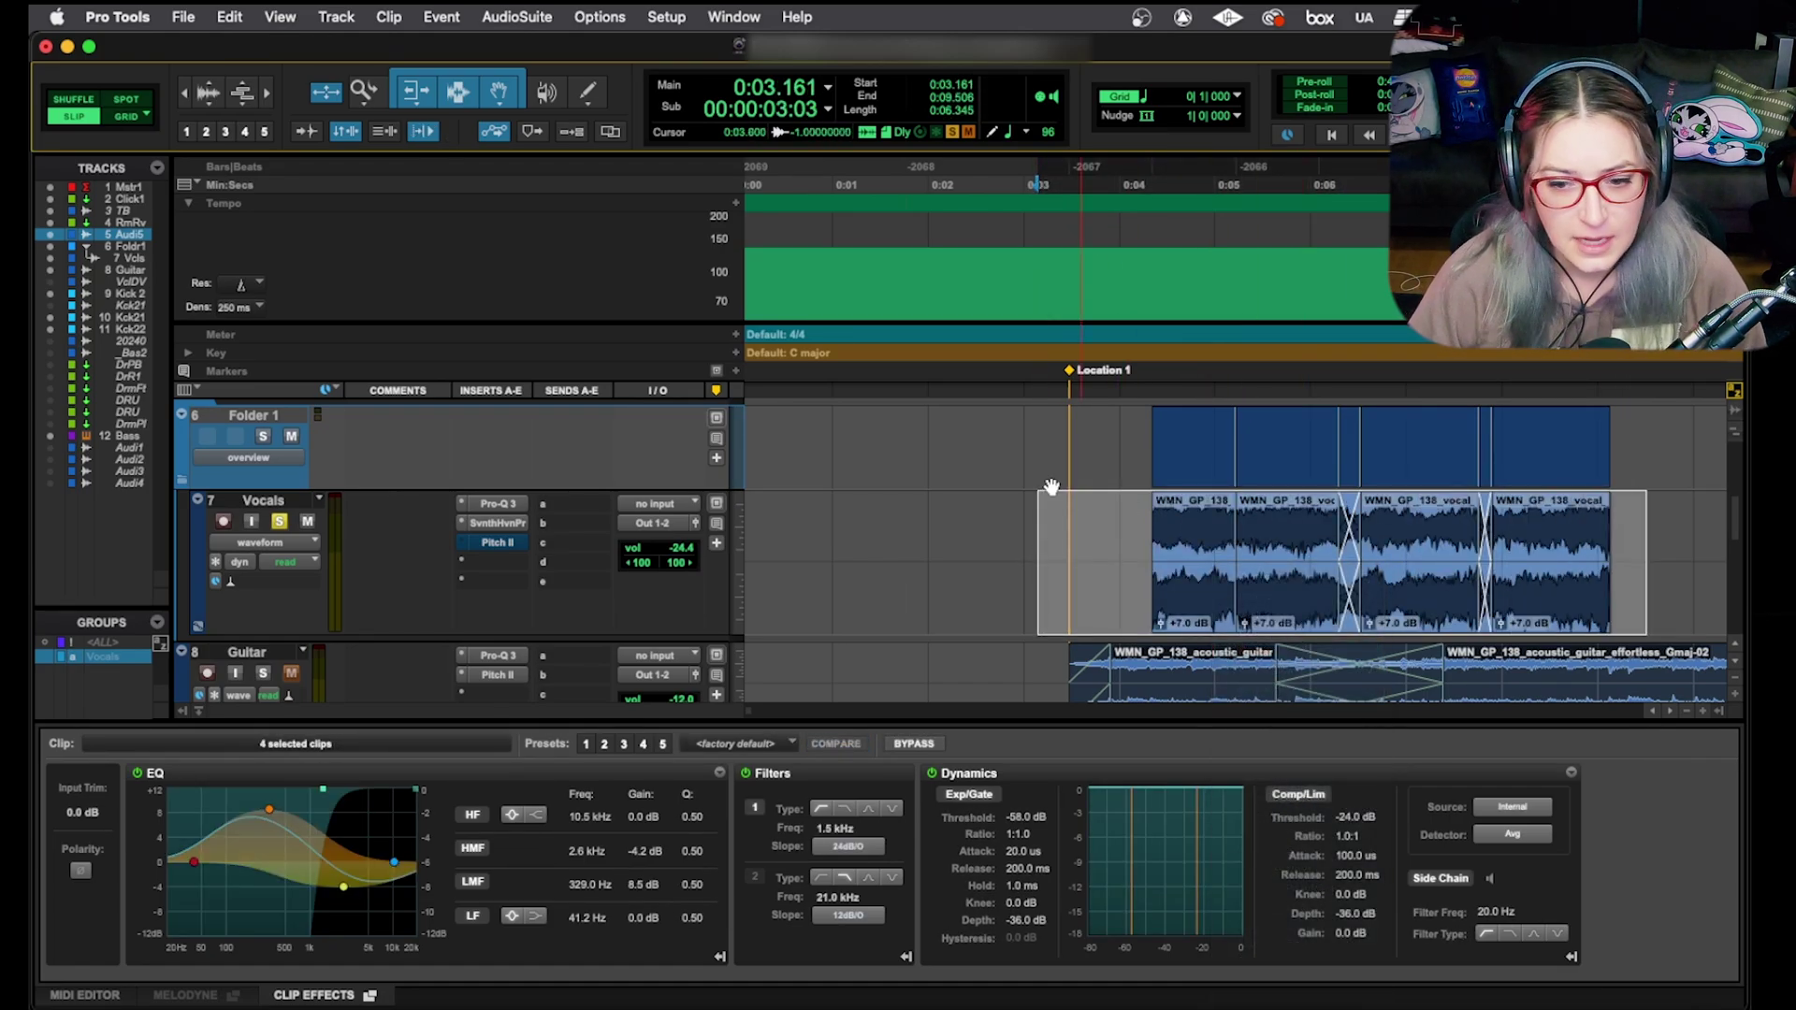
Check each of the four vocal clips to confirm they now share the same clip effects.
left_click(1052, 500)
left_click(1202, 594)
left_click(1289, 600)
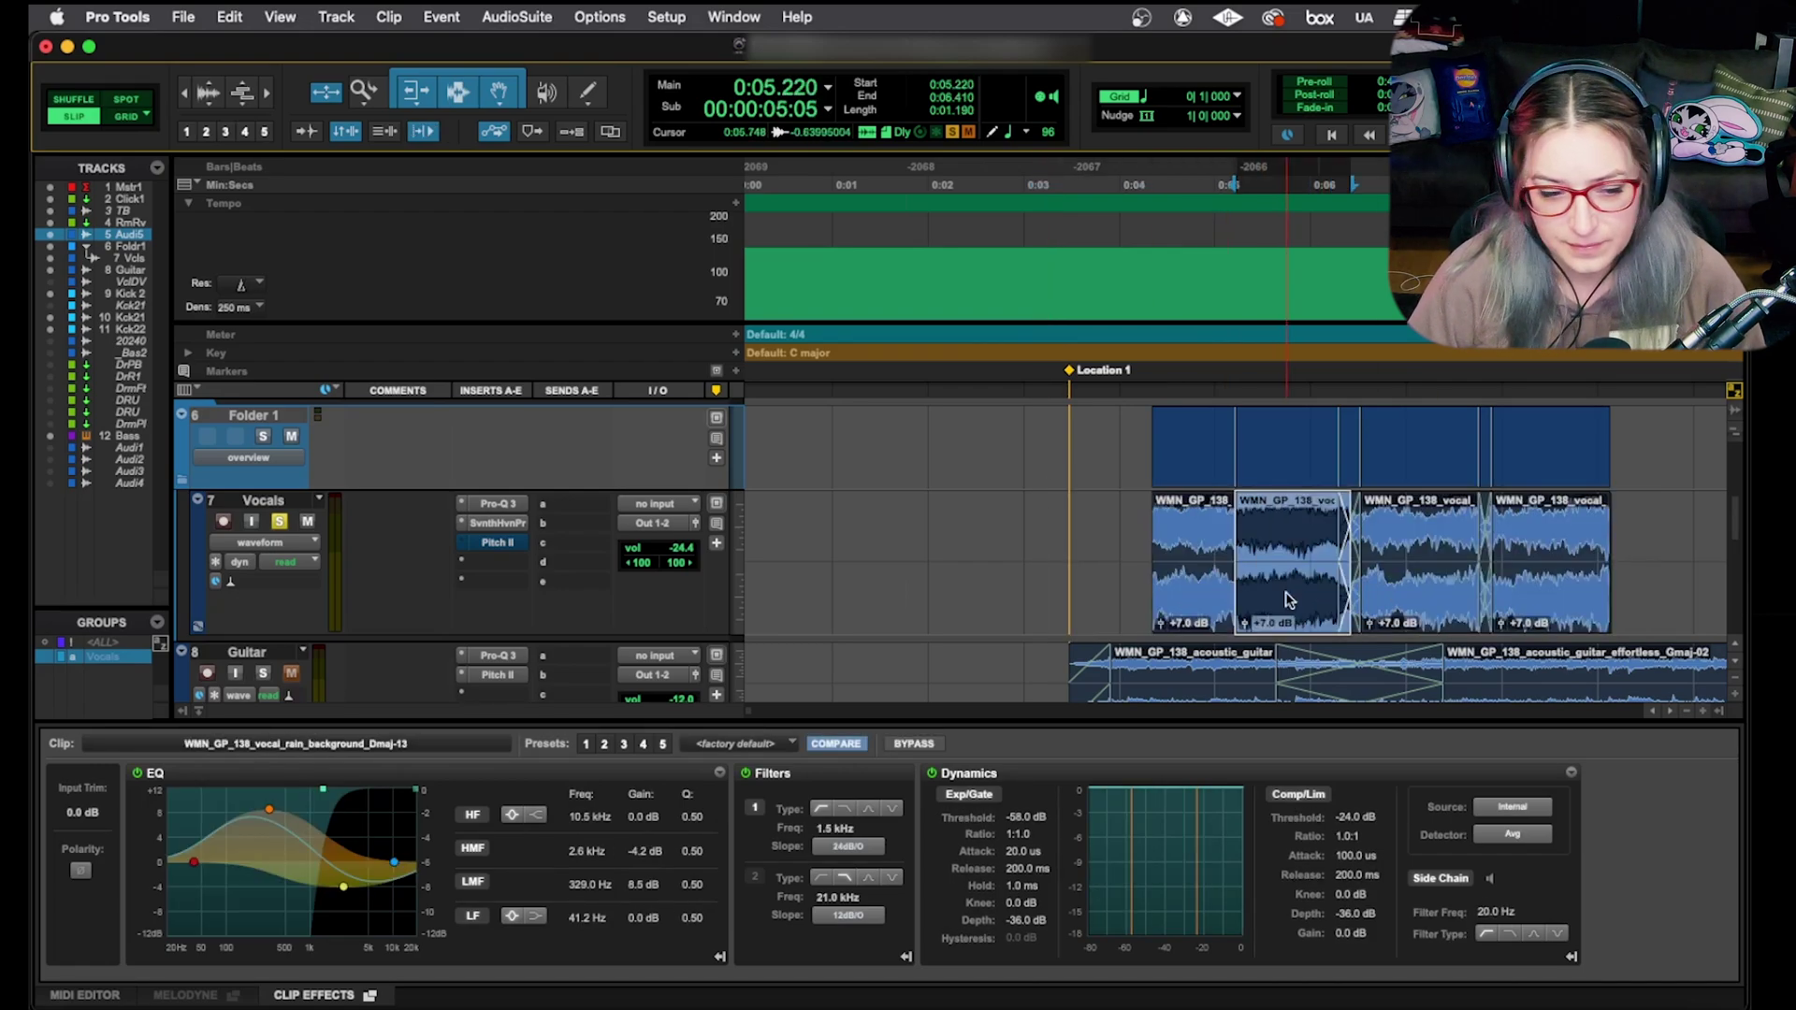
left_click(1441, 603)
left_click(1560, 607)
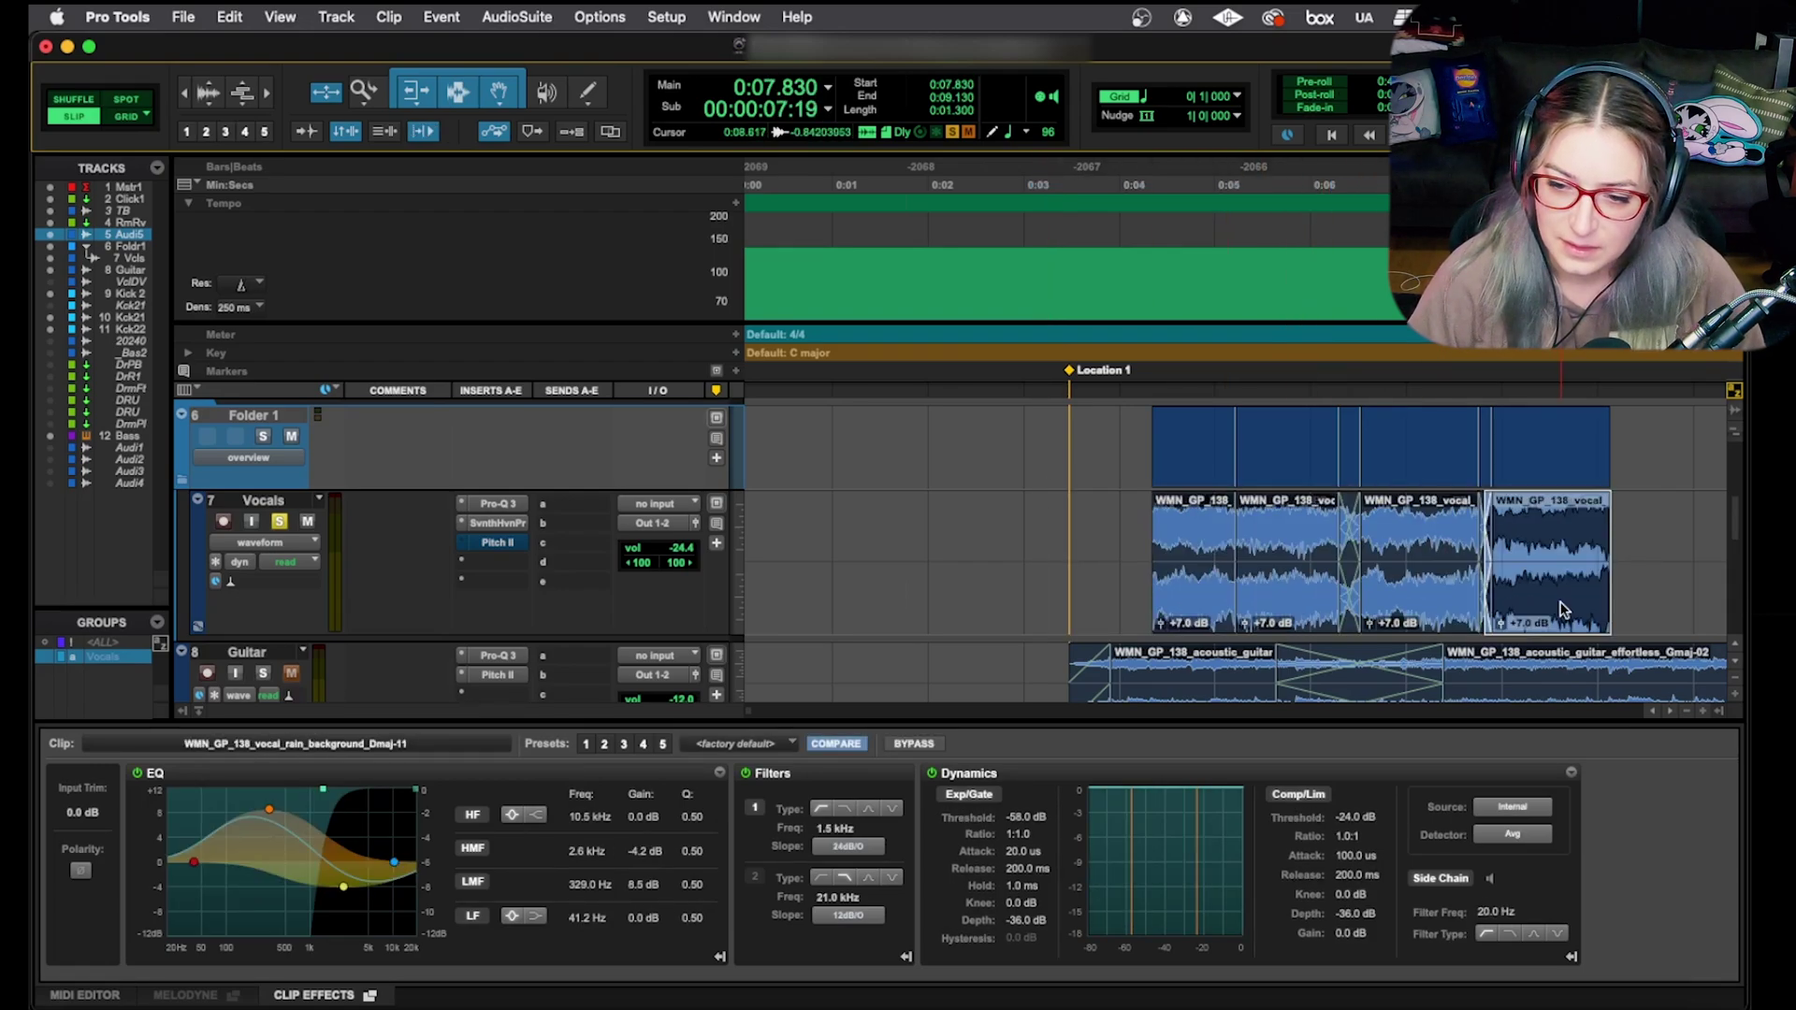
left_click(1133, 561)
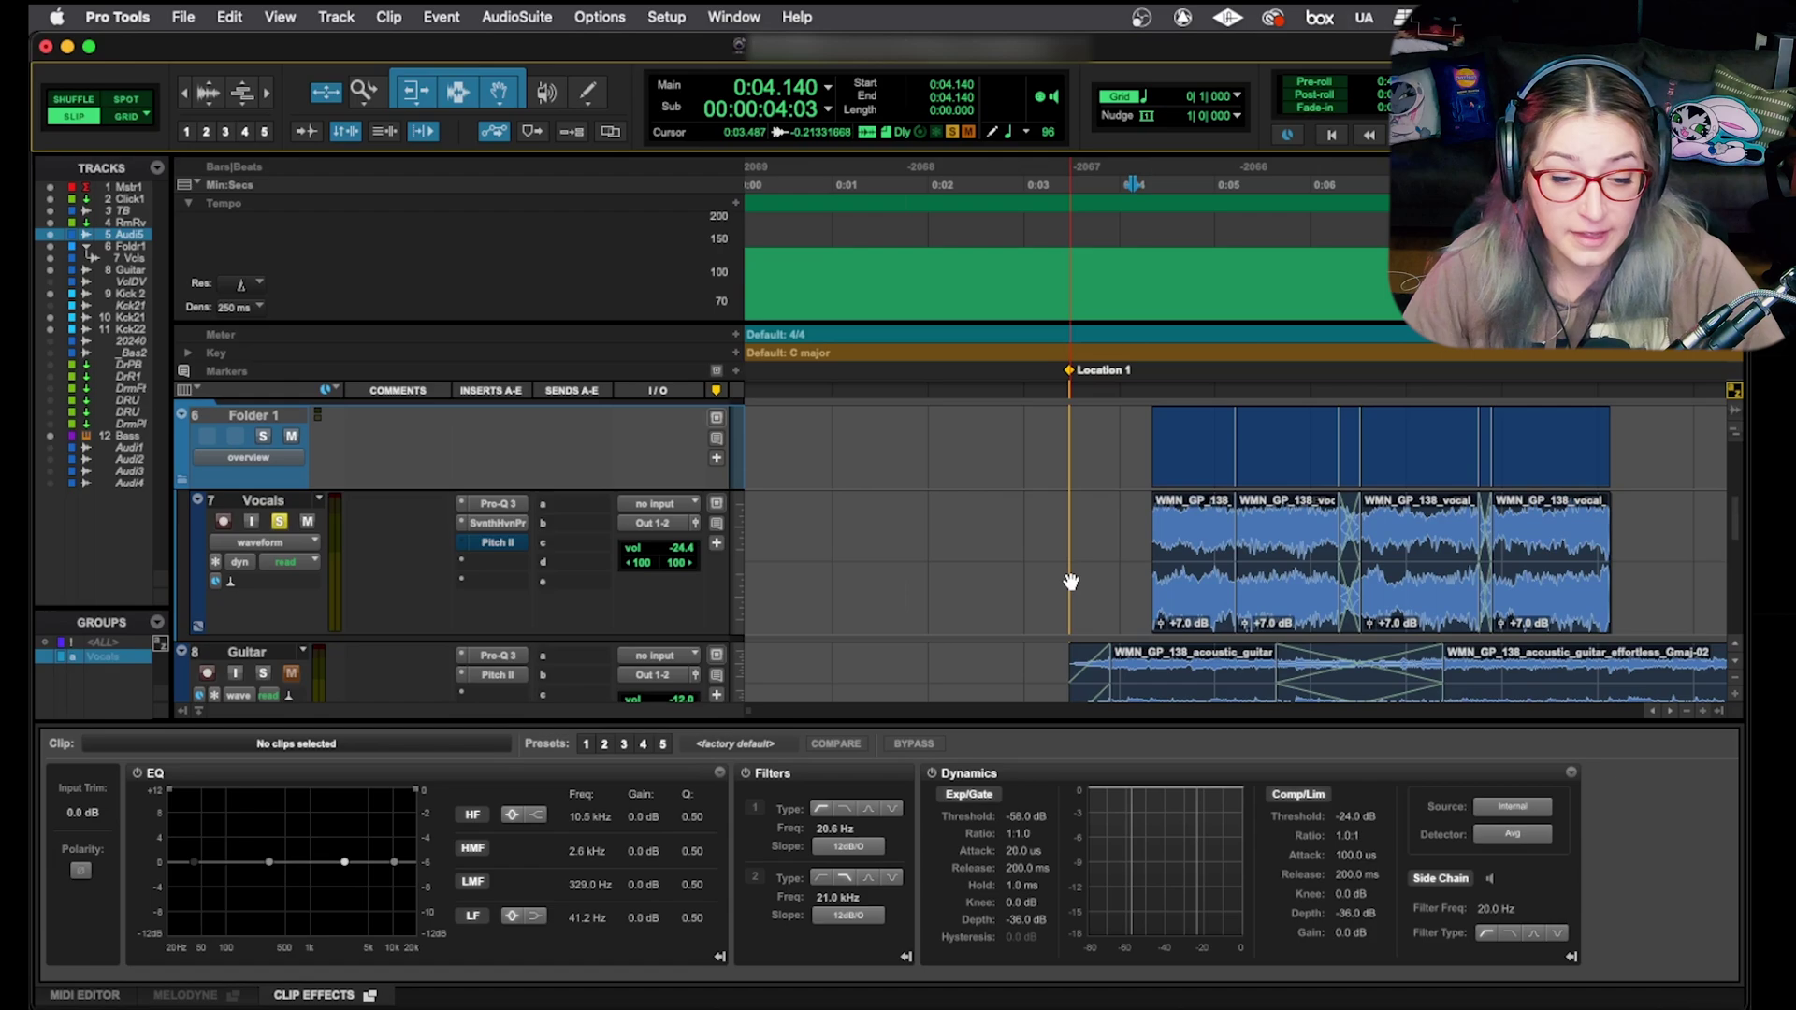
Bypass the Dmaj-12 vocal clip's clip effects, keeping its EQ and 1.5 kHz filter settings.
left_click(1219, 593)
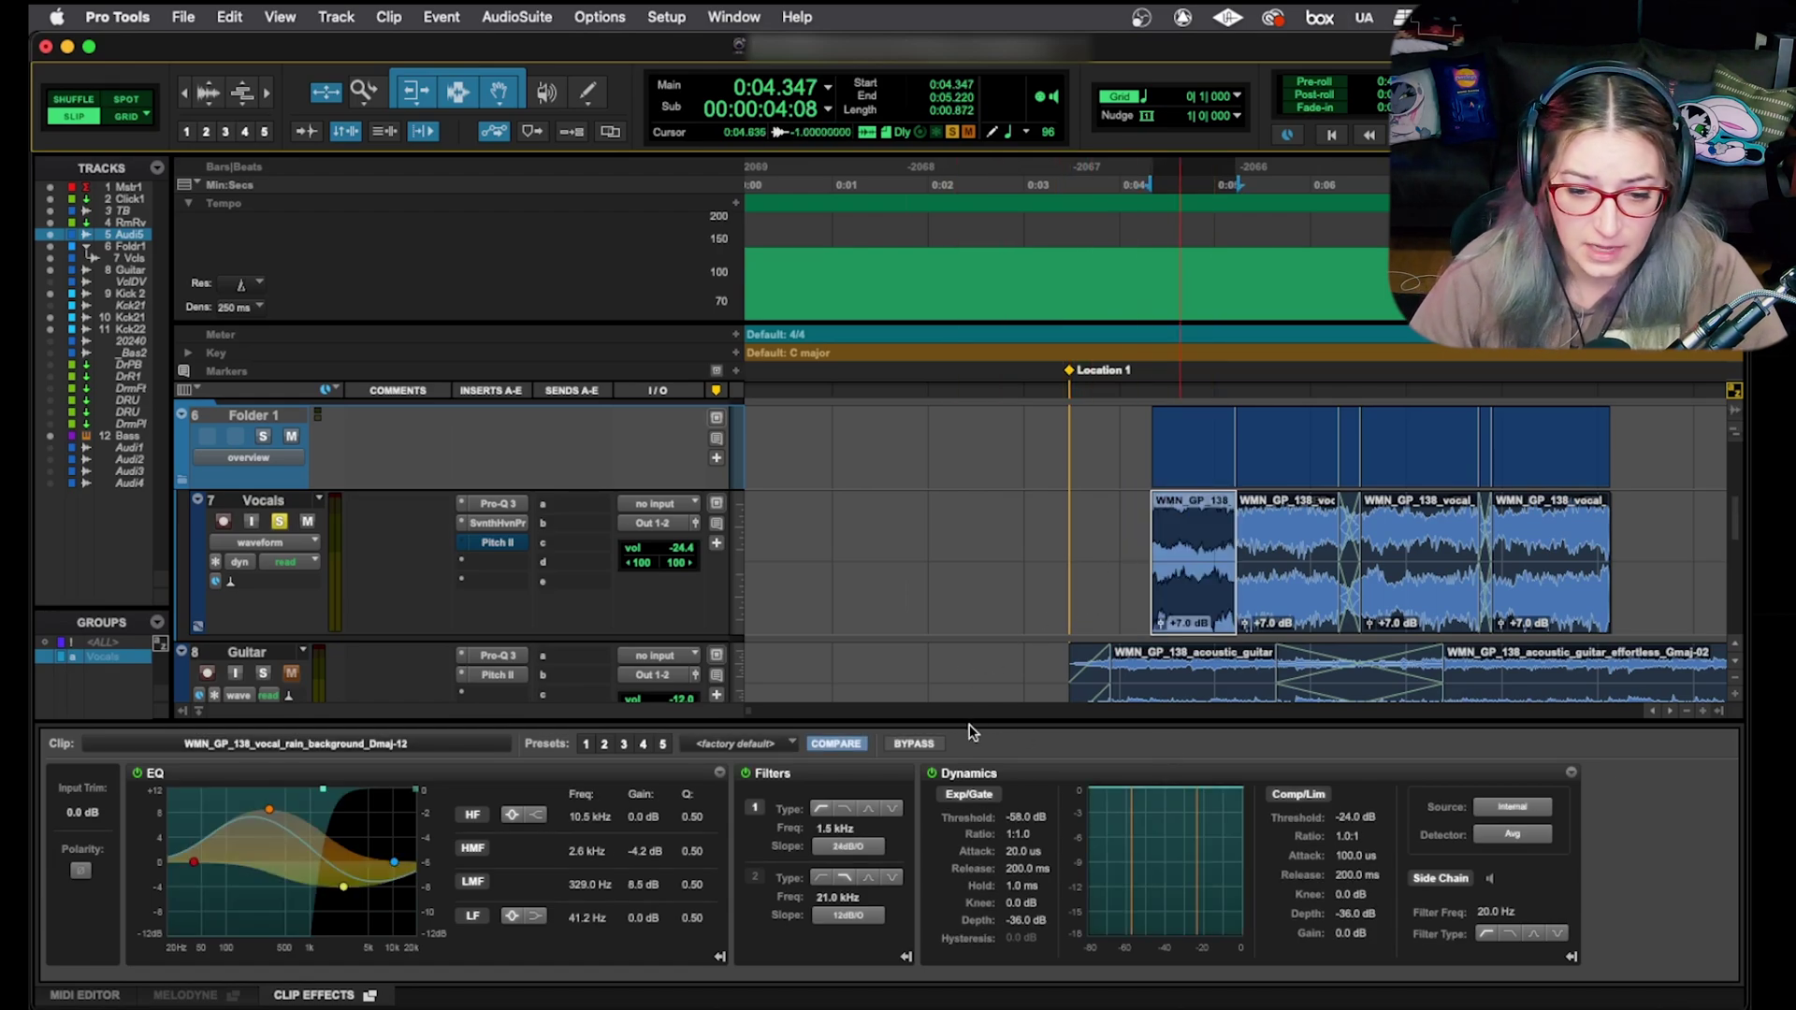
right_click(1224, 561)
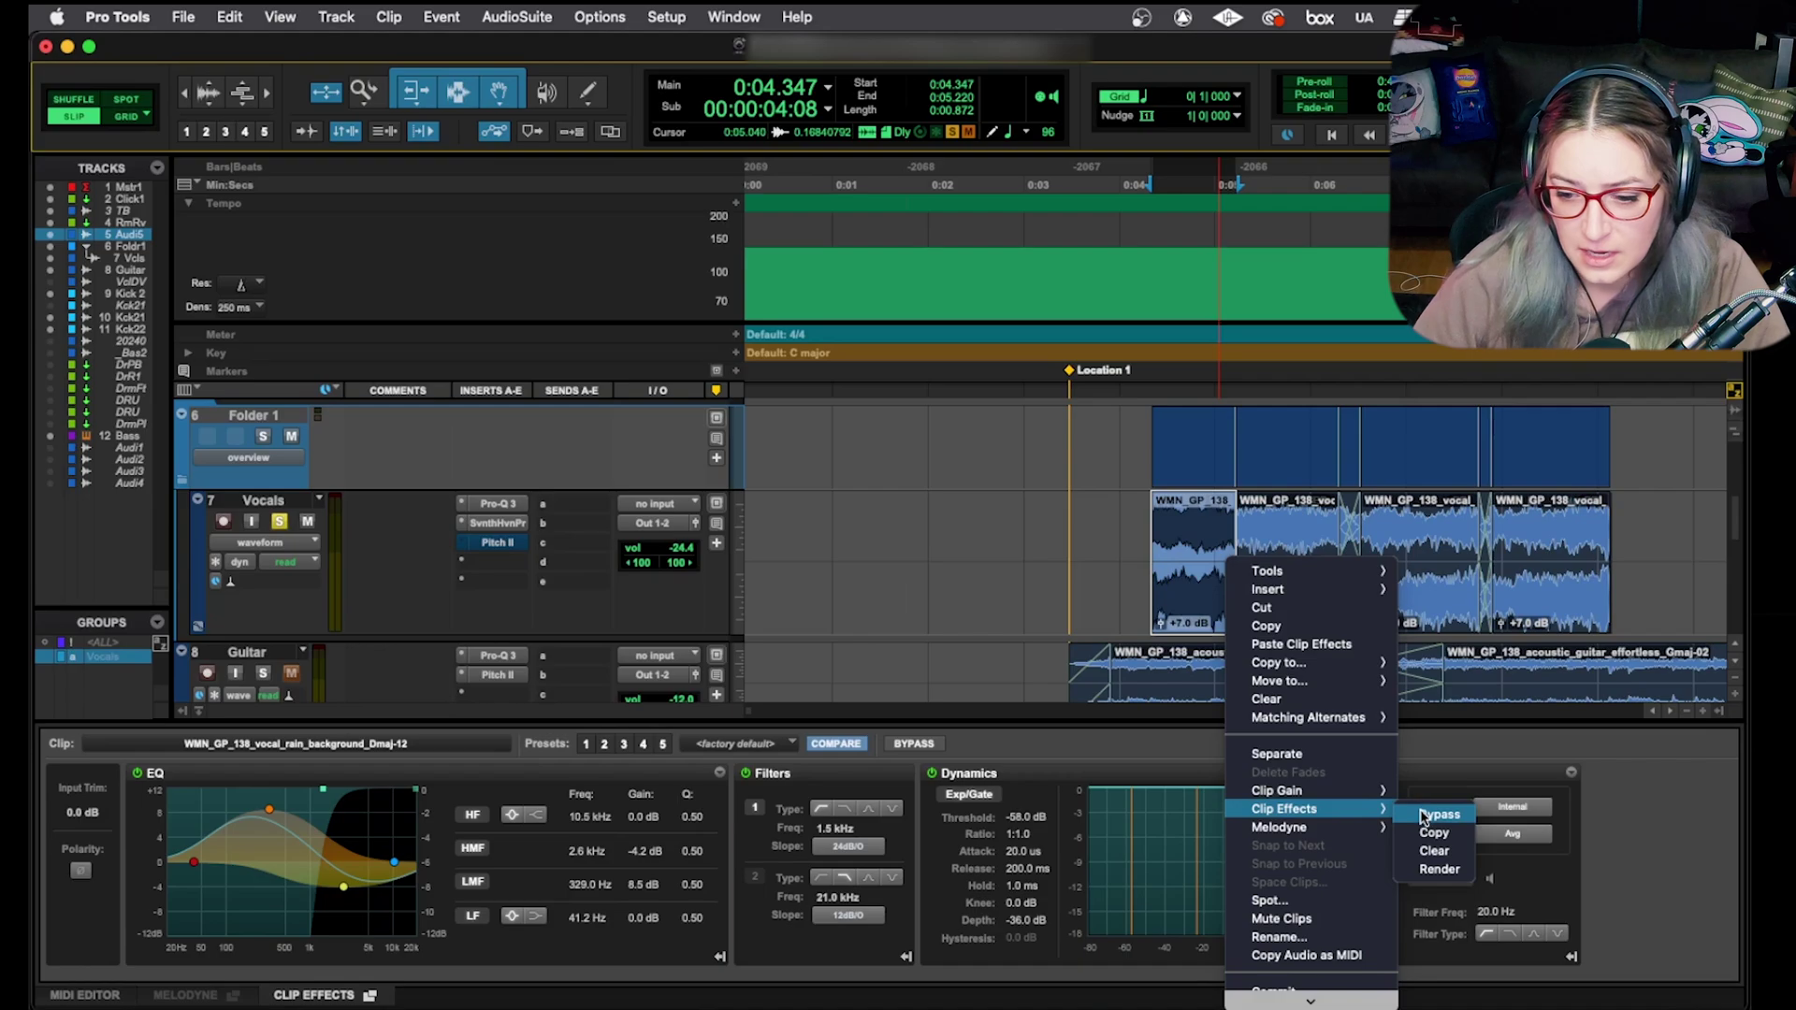
left_click(922, 746)
left_click(915, 745)
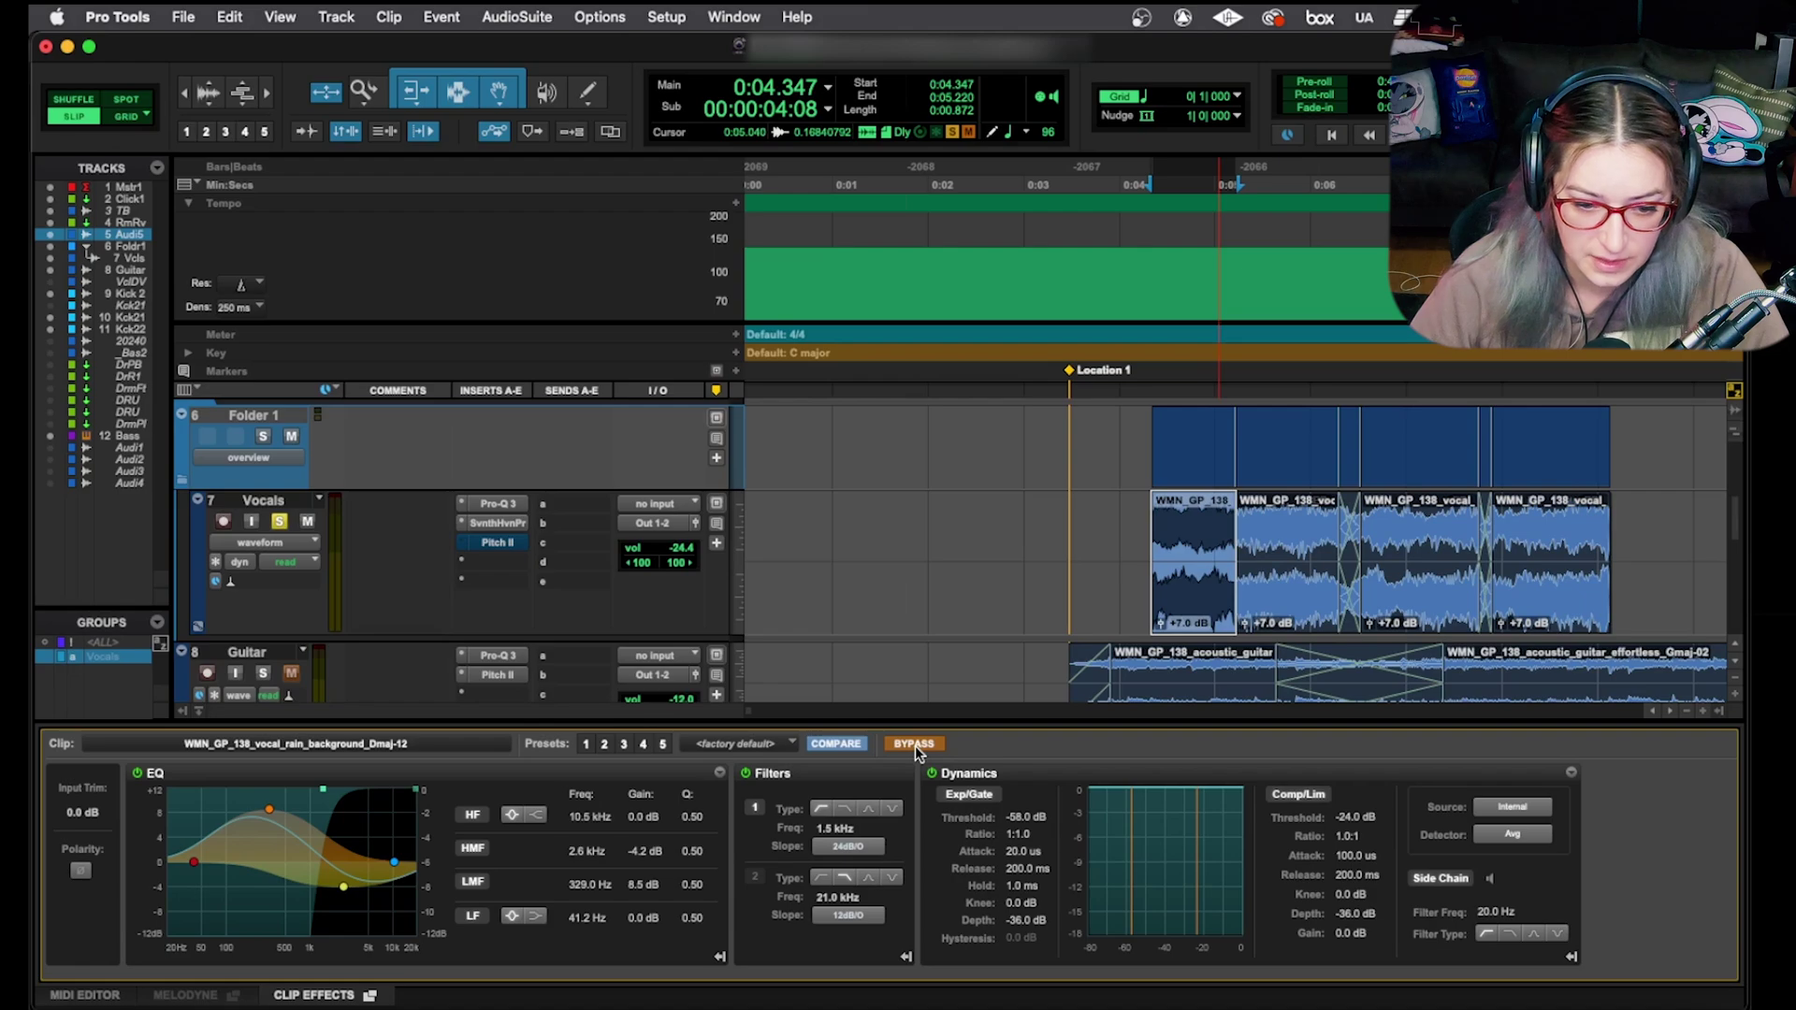
Recall stored Clip Effects presets 1 through 5 on the first vocal clip, returning to preset 1.
left_click(587, 745)
left_click(605, 746)
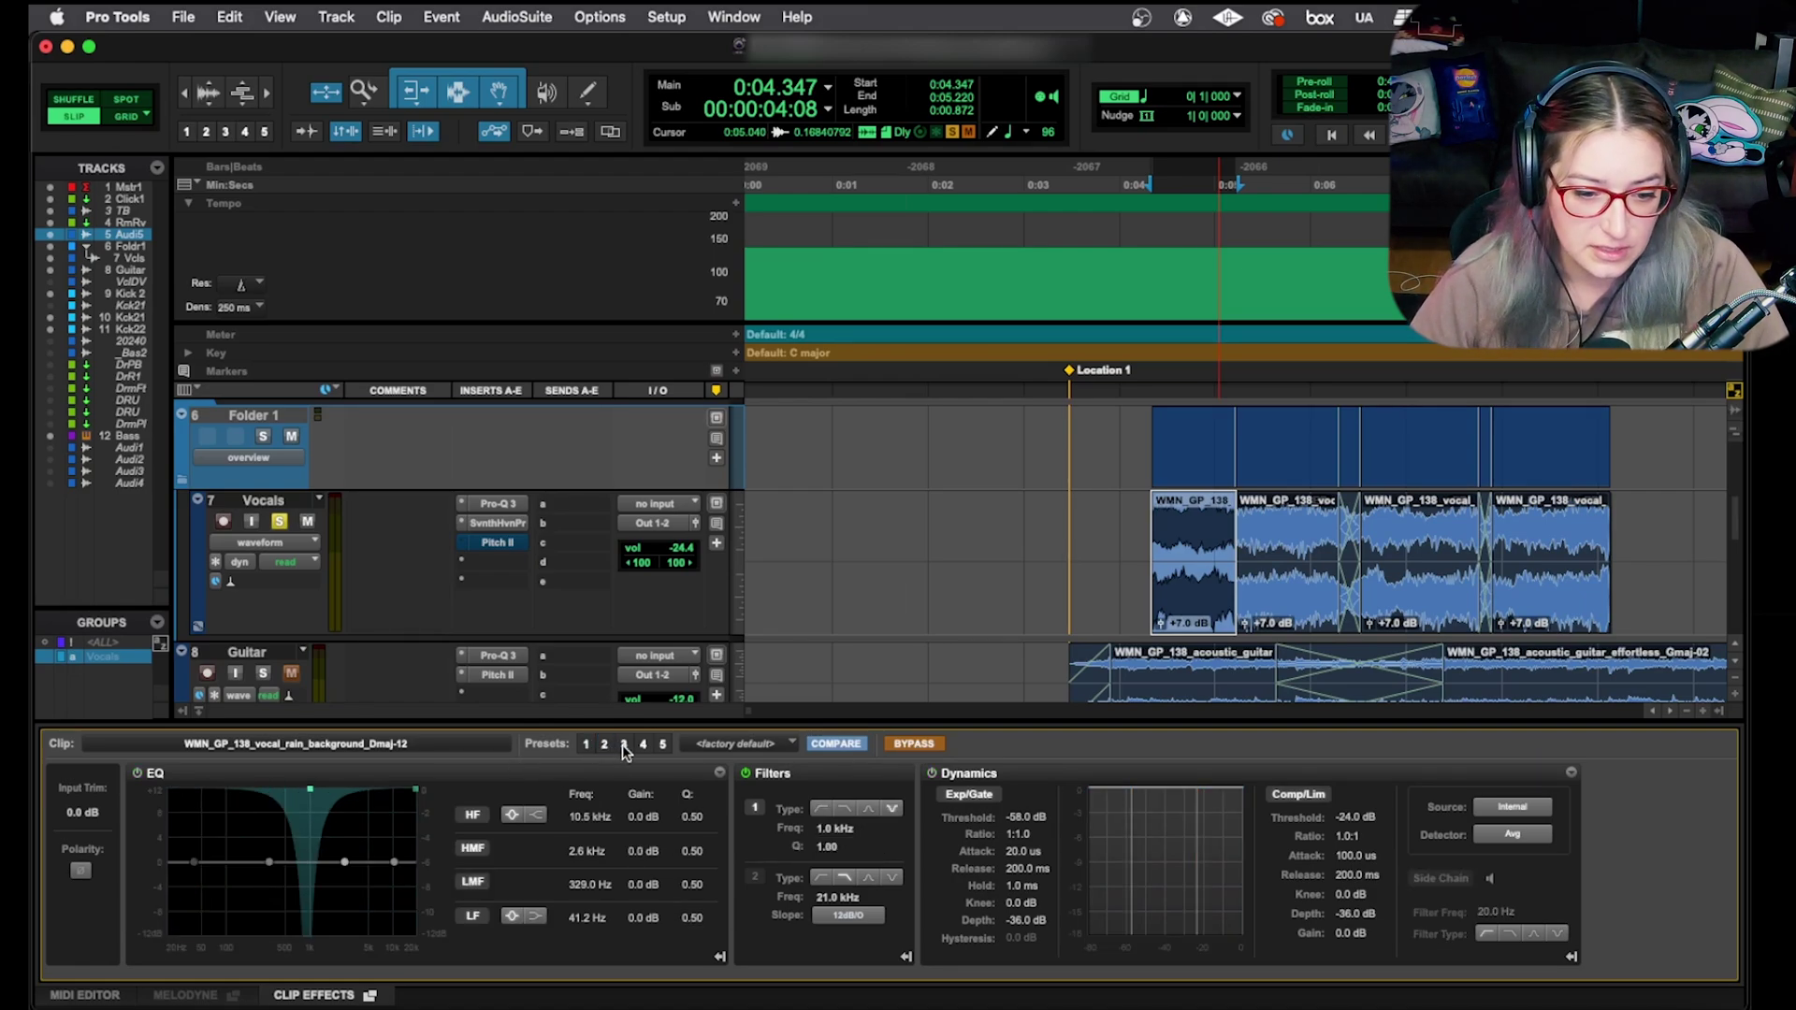
left_click(624, 746)
left_click(642, 746)
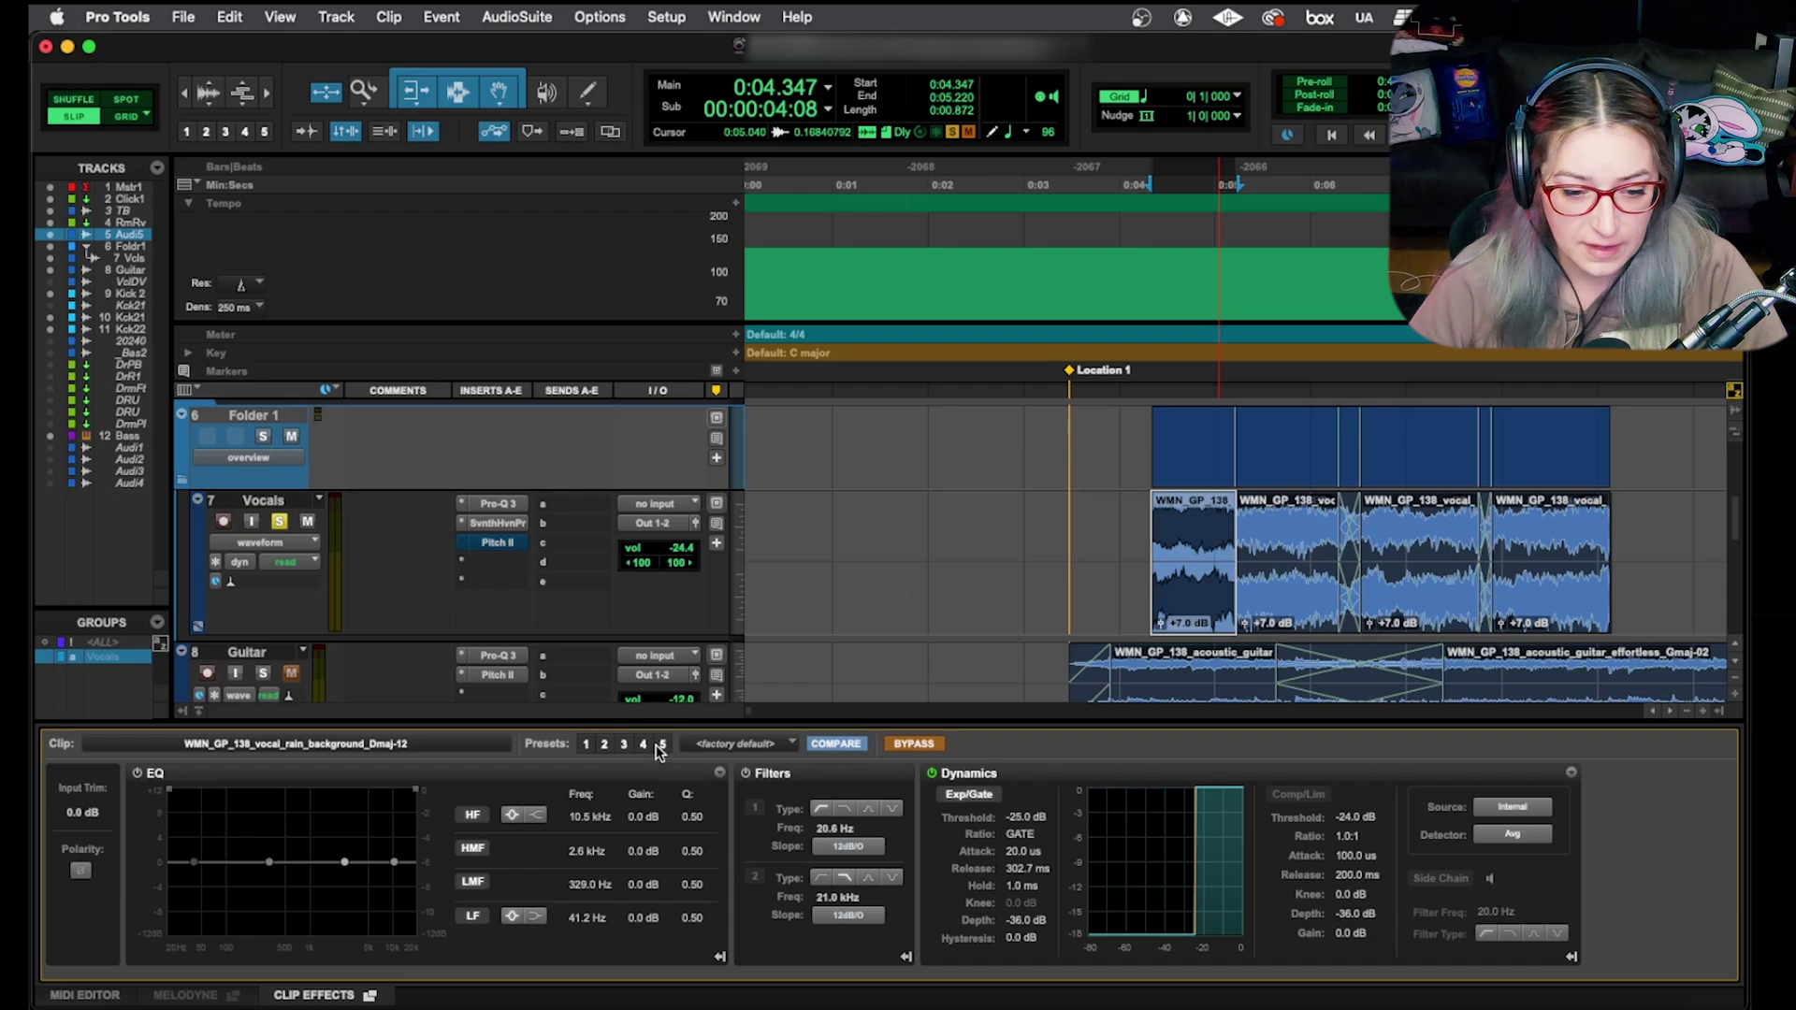
left_click(661, 746)
left_click(586, 745)
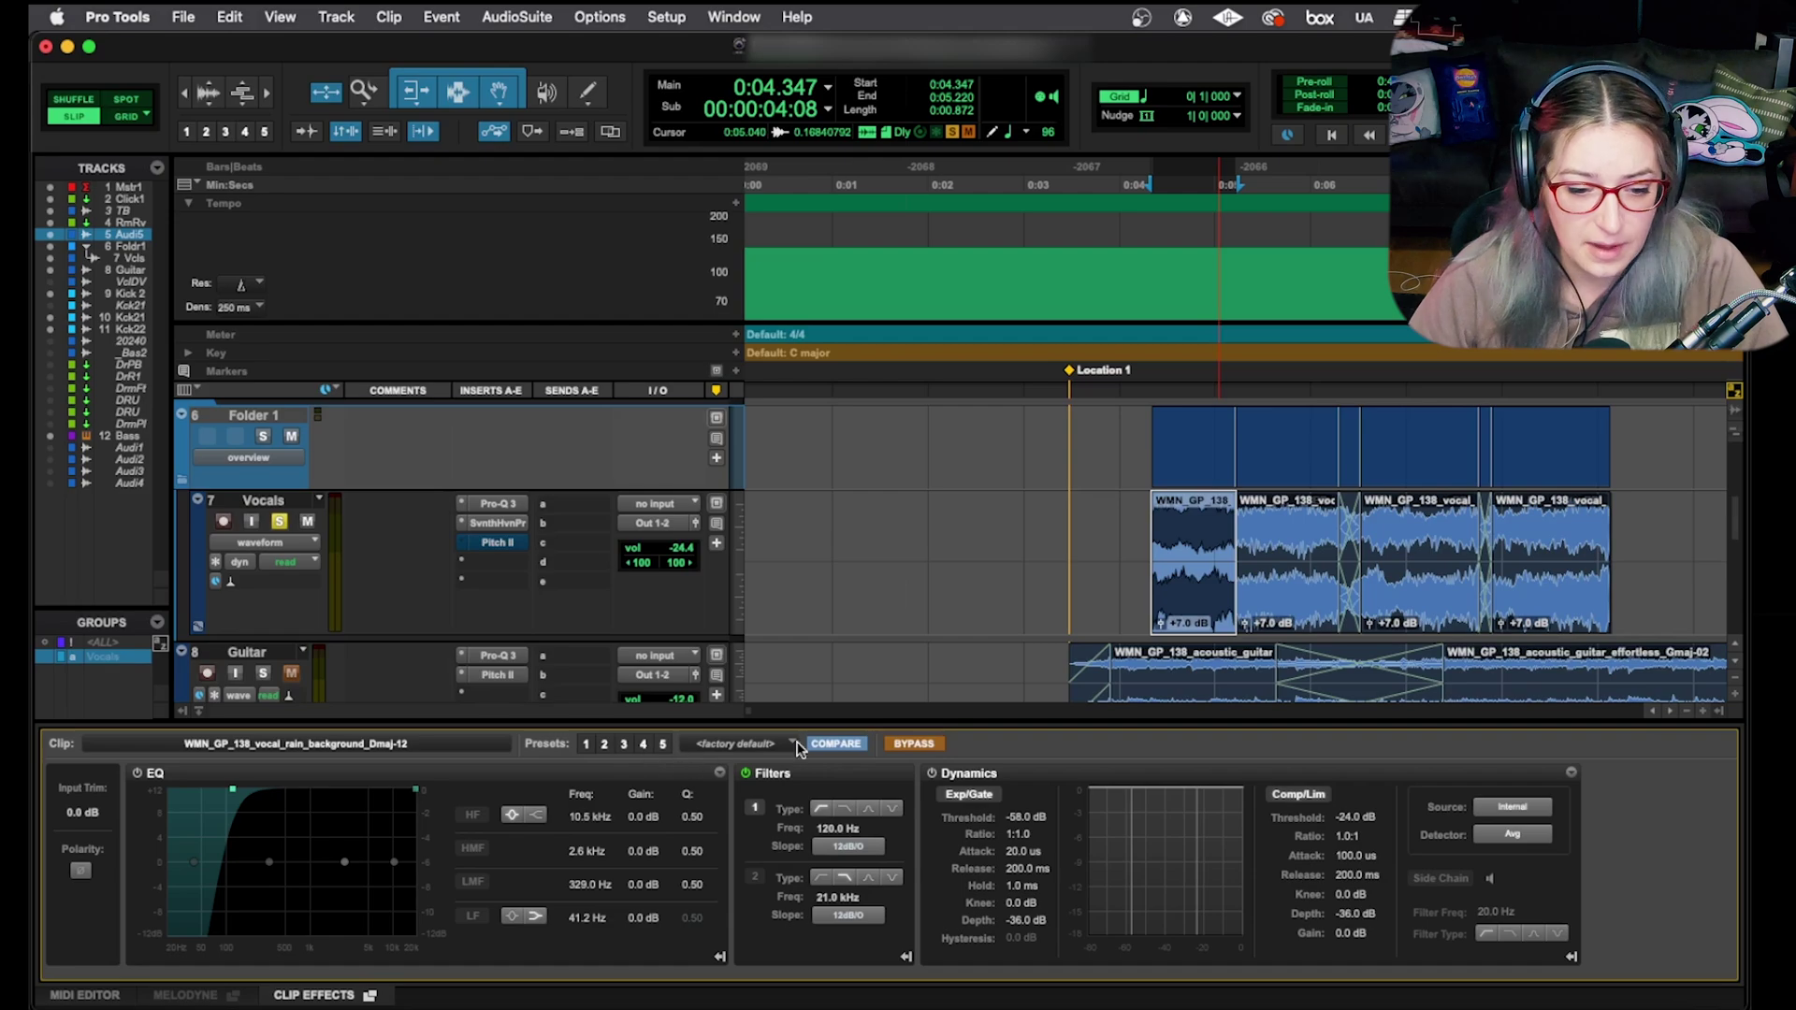
Recall presets 1, 2, 1, then 2, 3 and 5 on the second vocal clip.
left_click(1260, 603)
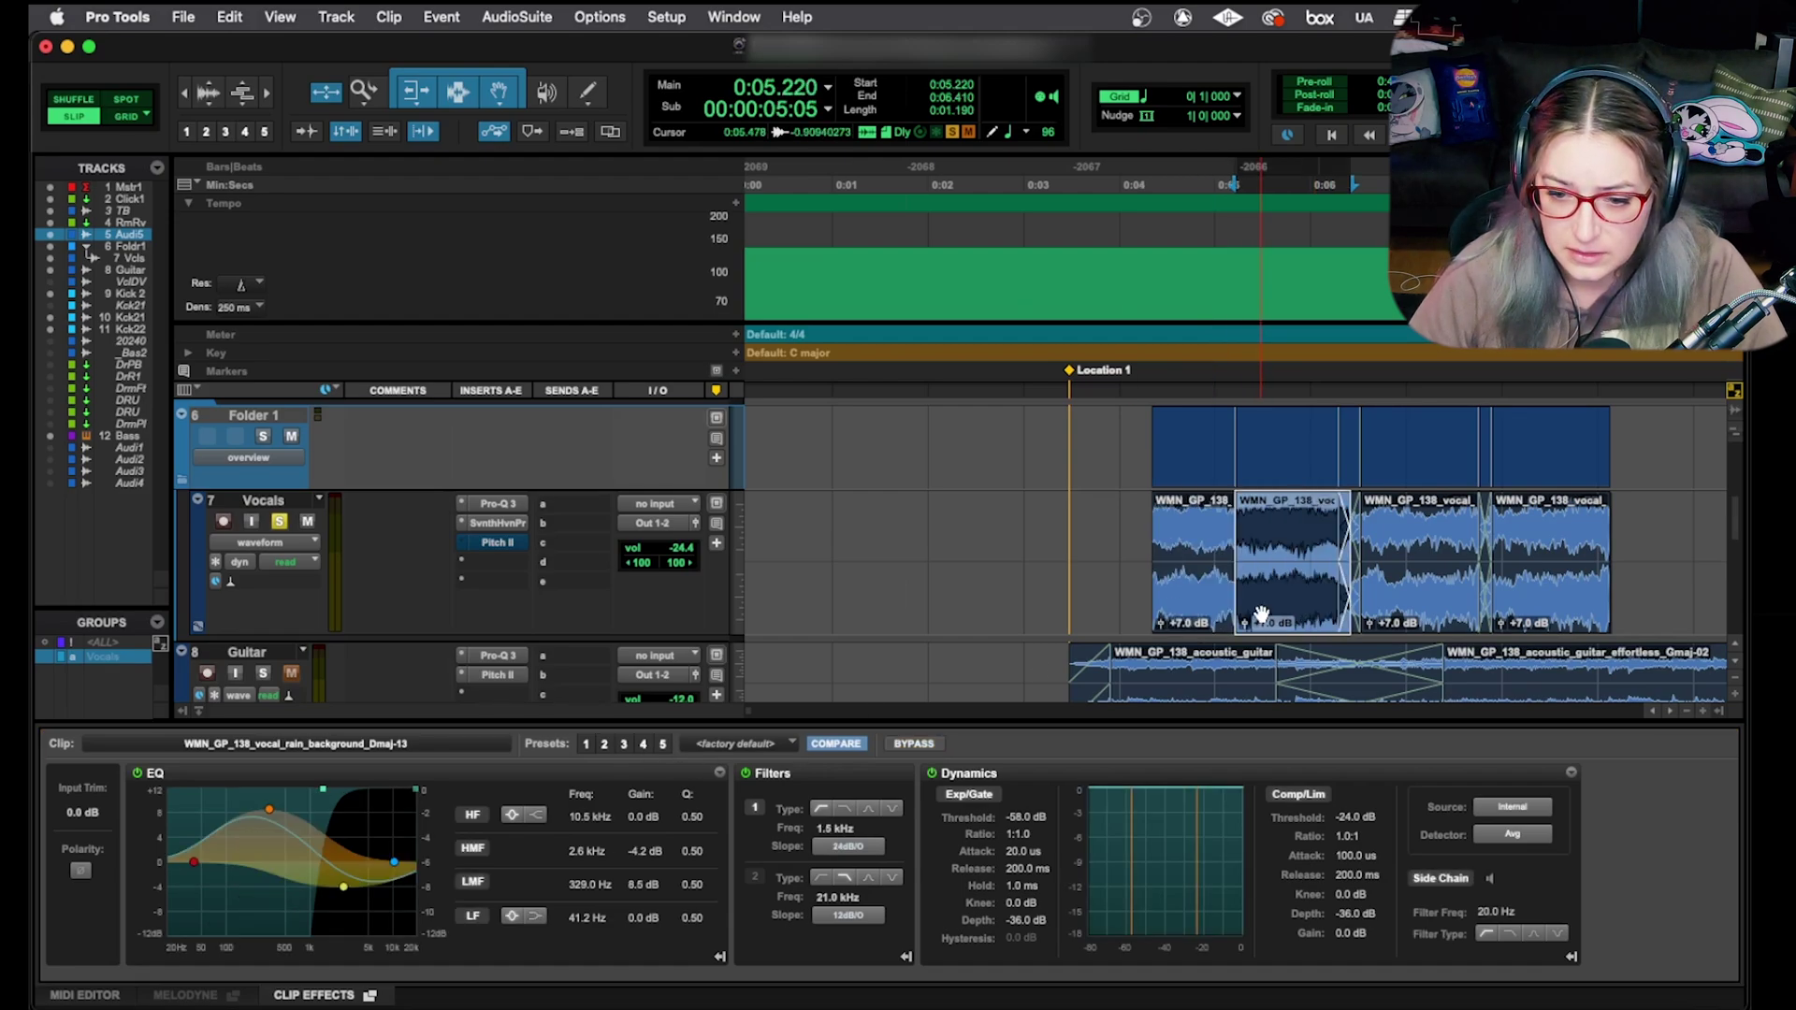
left_click(587, 746)
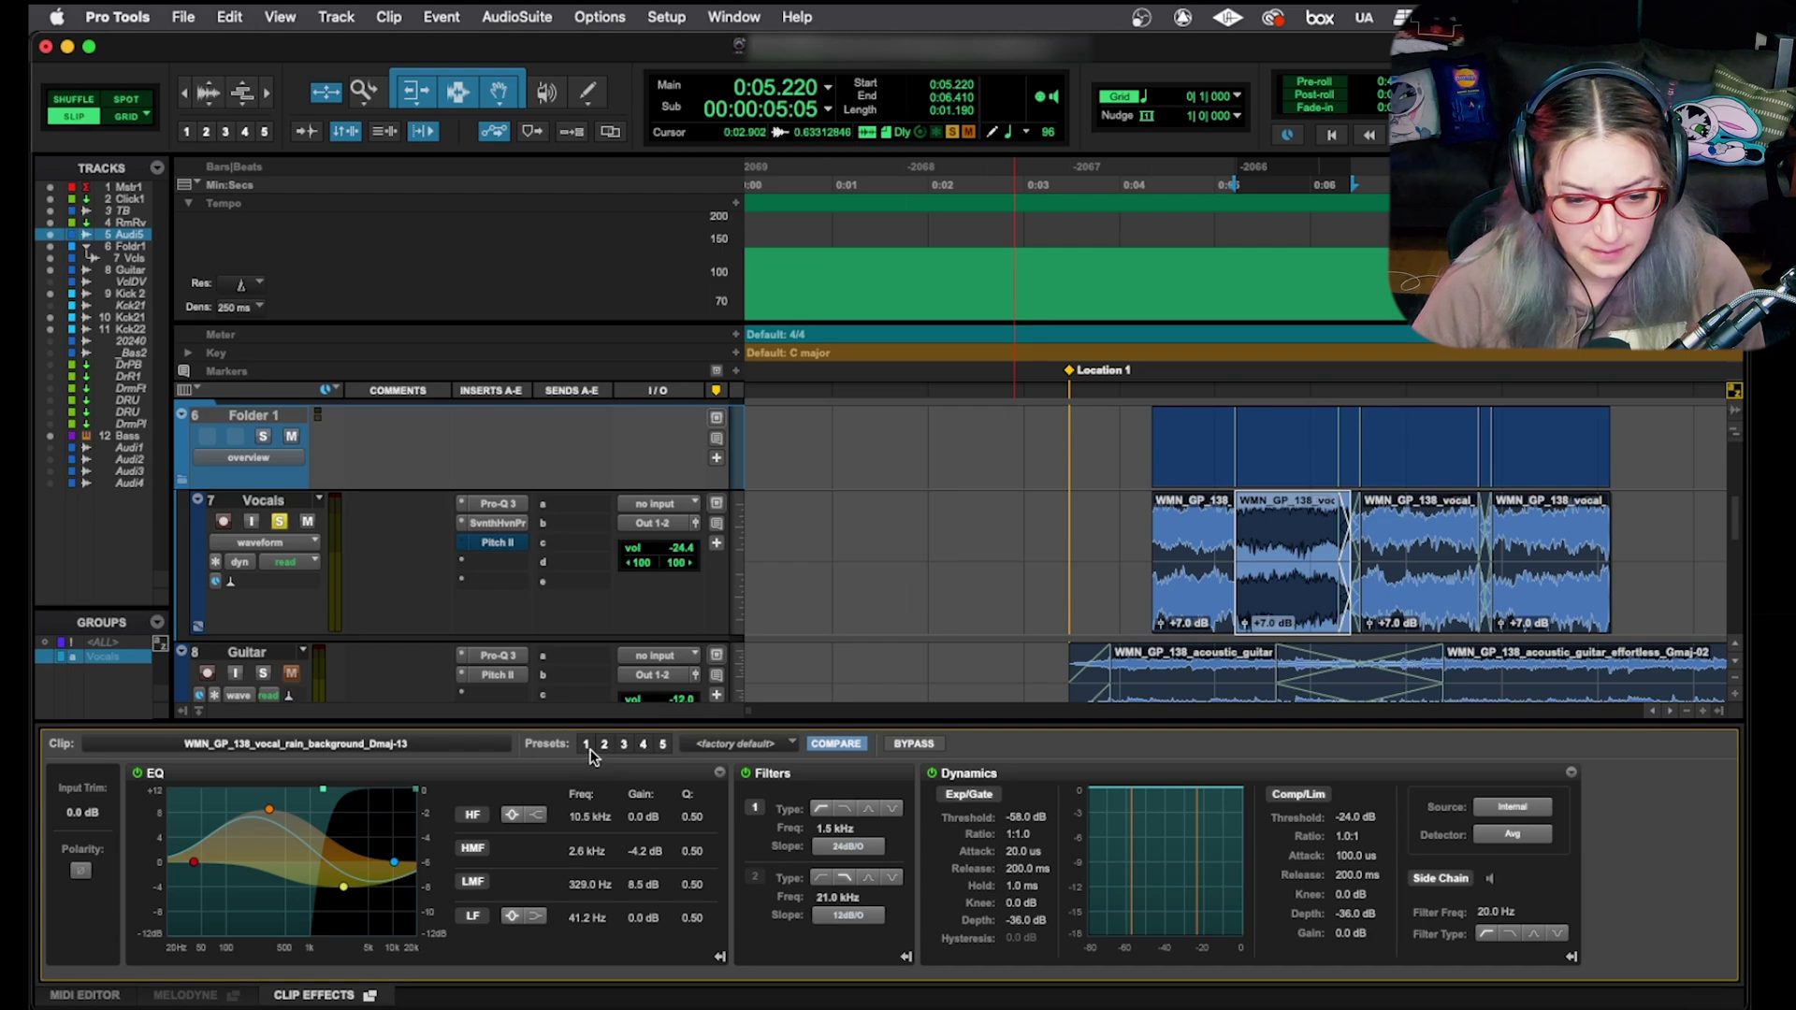
left_click(601, 747)
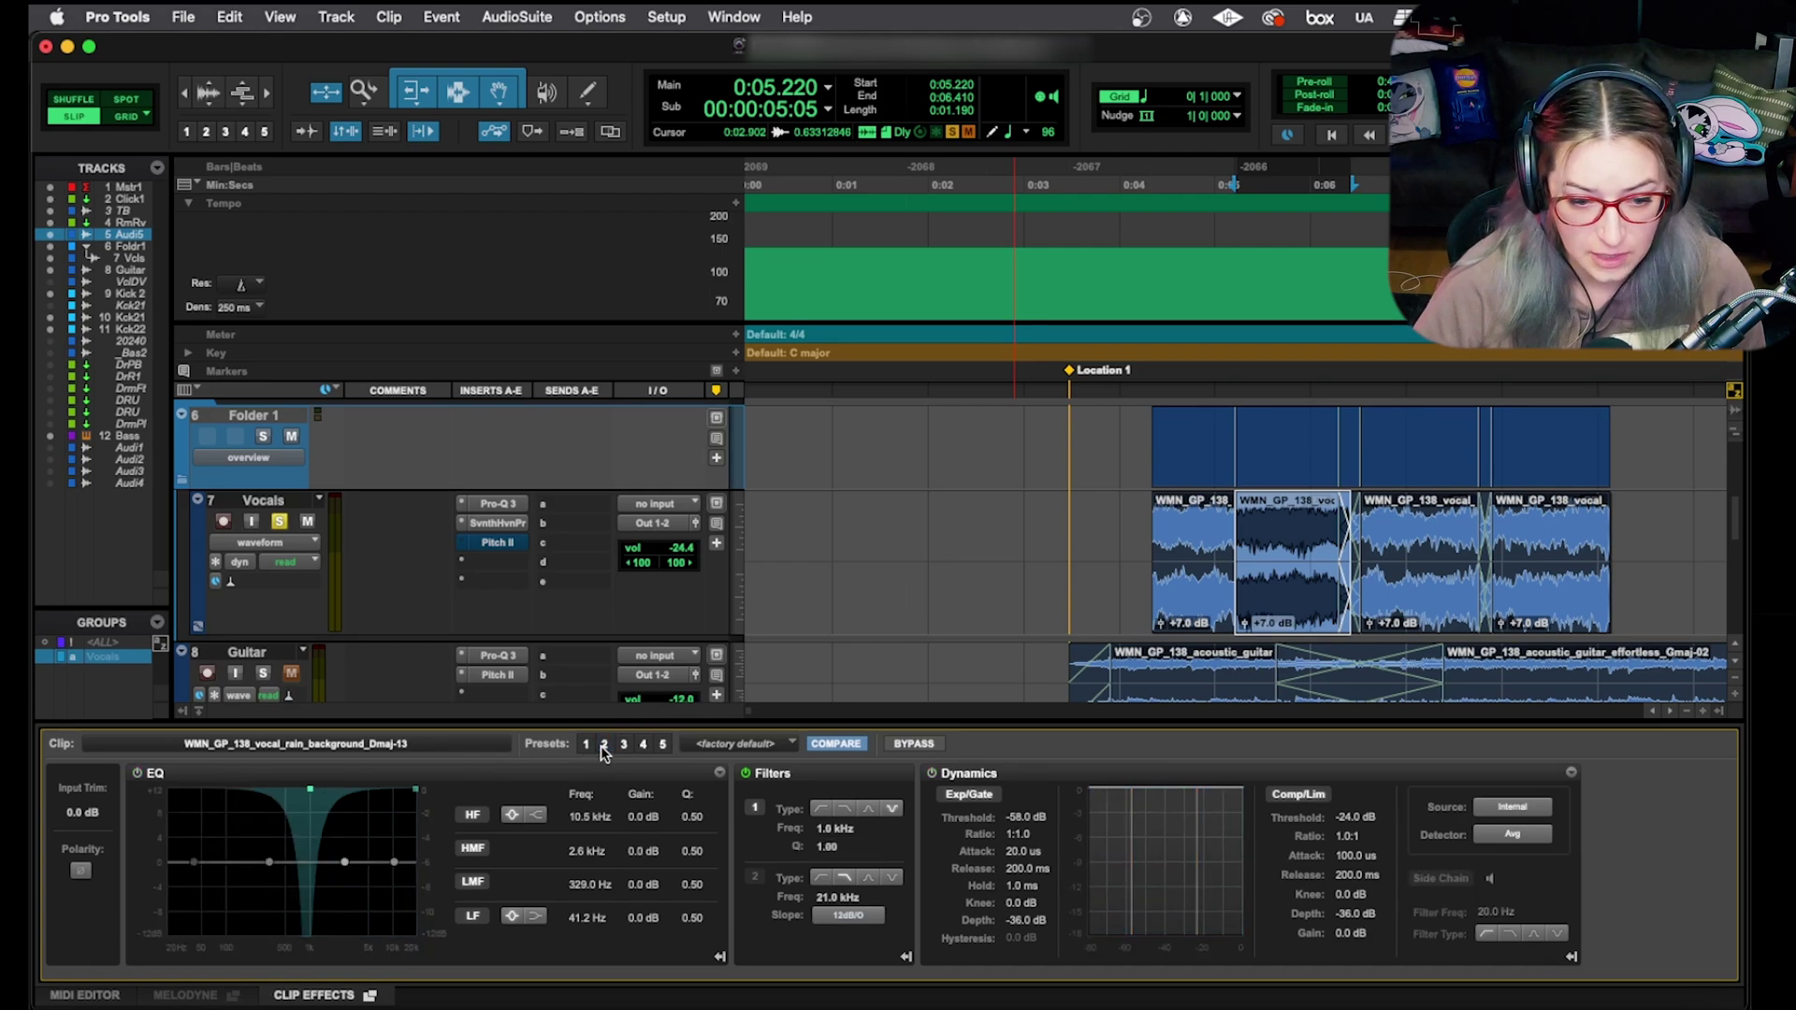
left_click(588, 746)
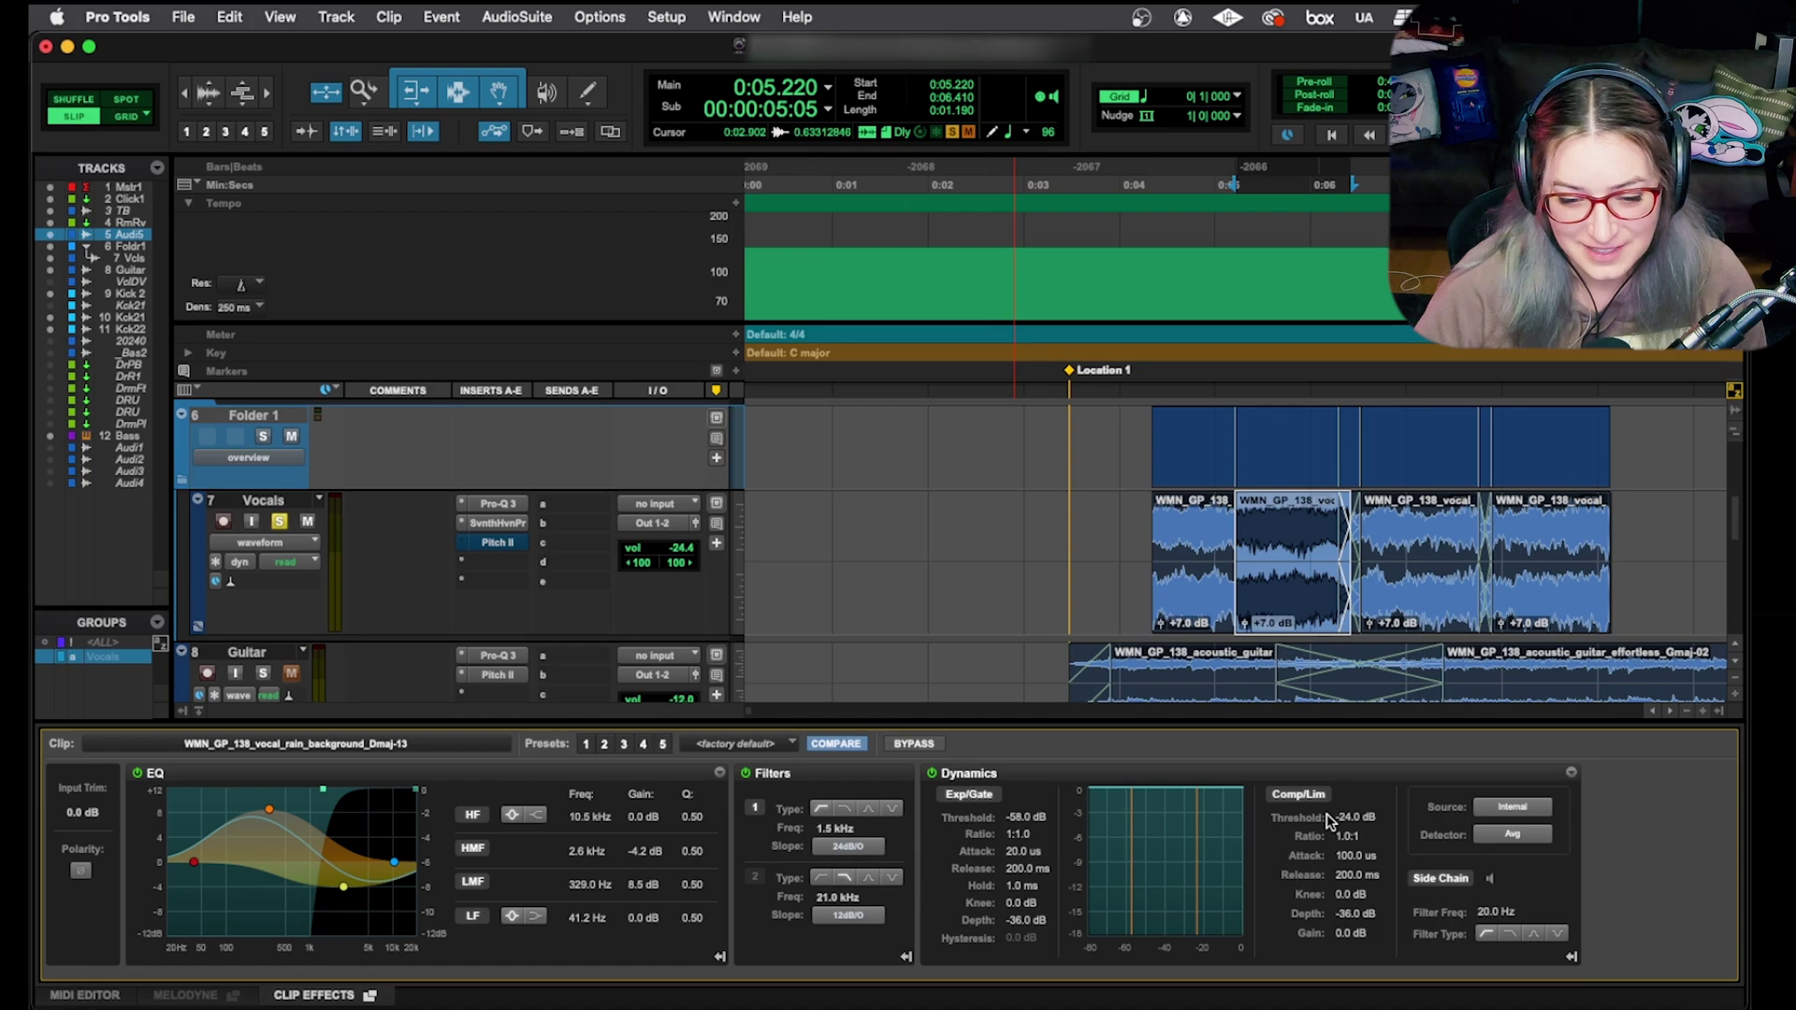
left_click(604, 743)
left_click(623, 743)
left_click(662, 744)
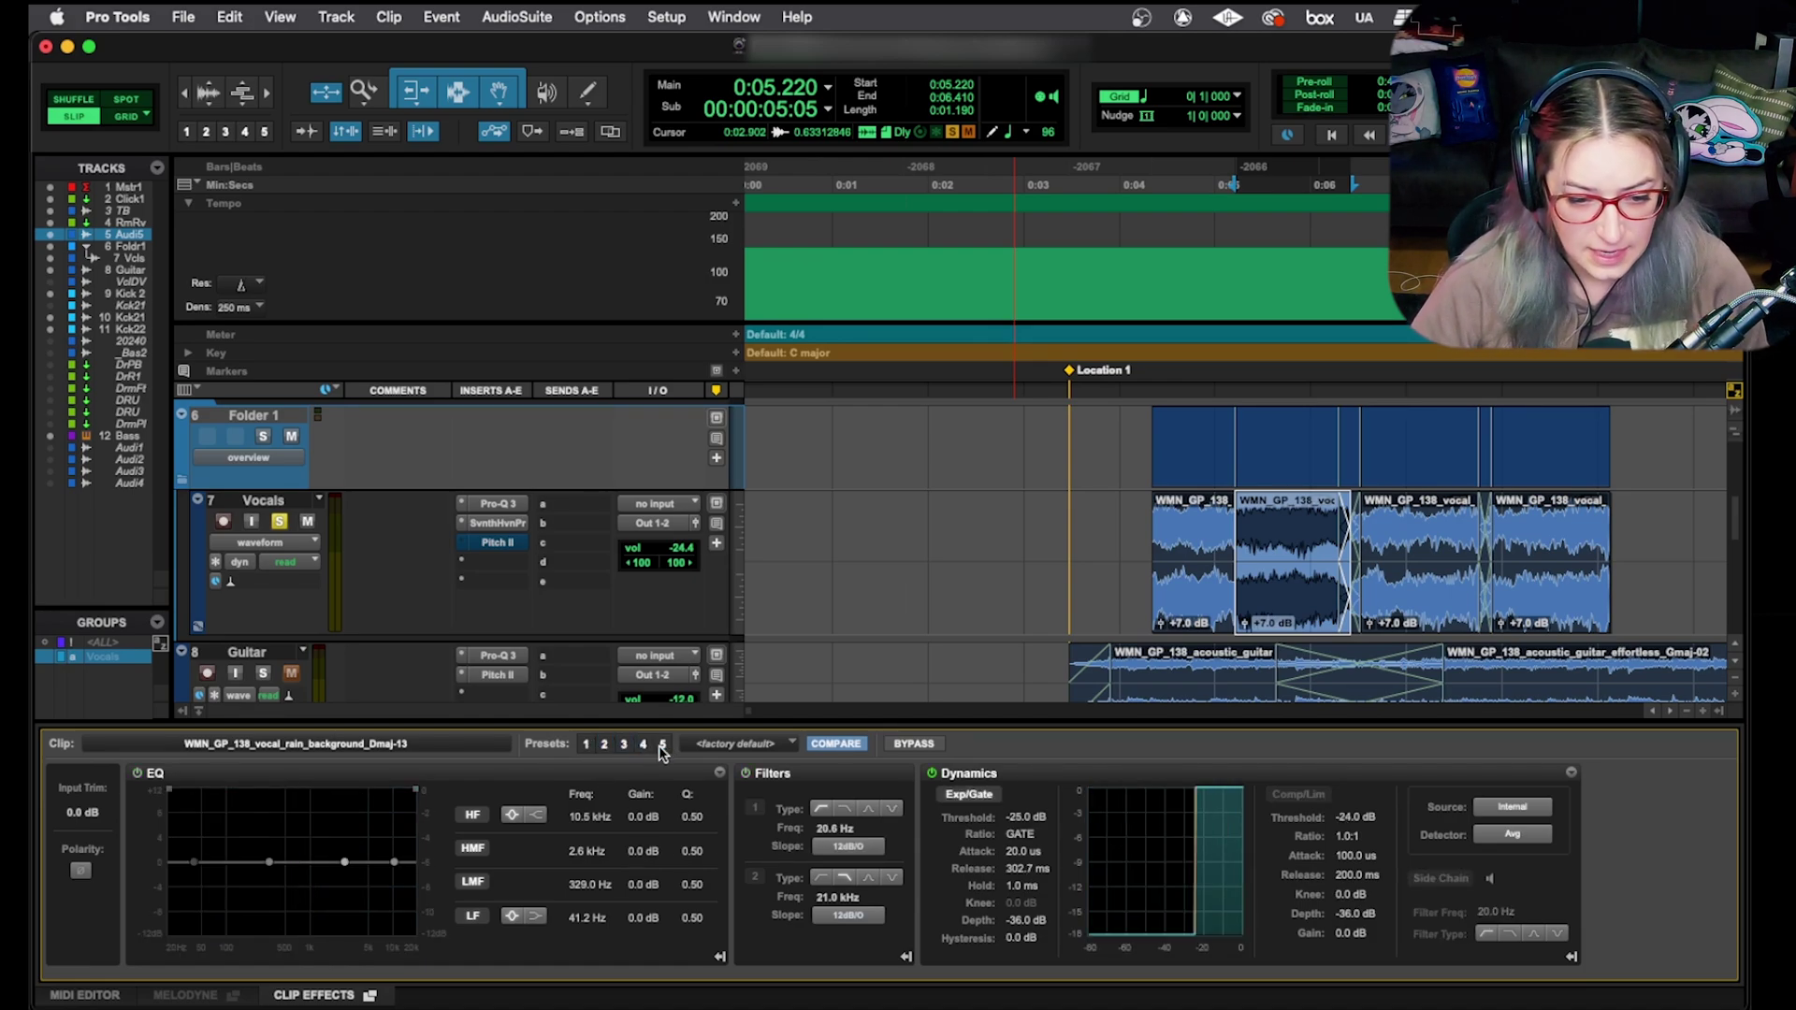
Confirm the Editing preference '1-5 Number Keys Control' is set to Clip Effects Presets.
left_click(653, 15)
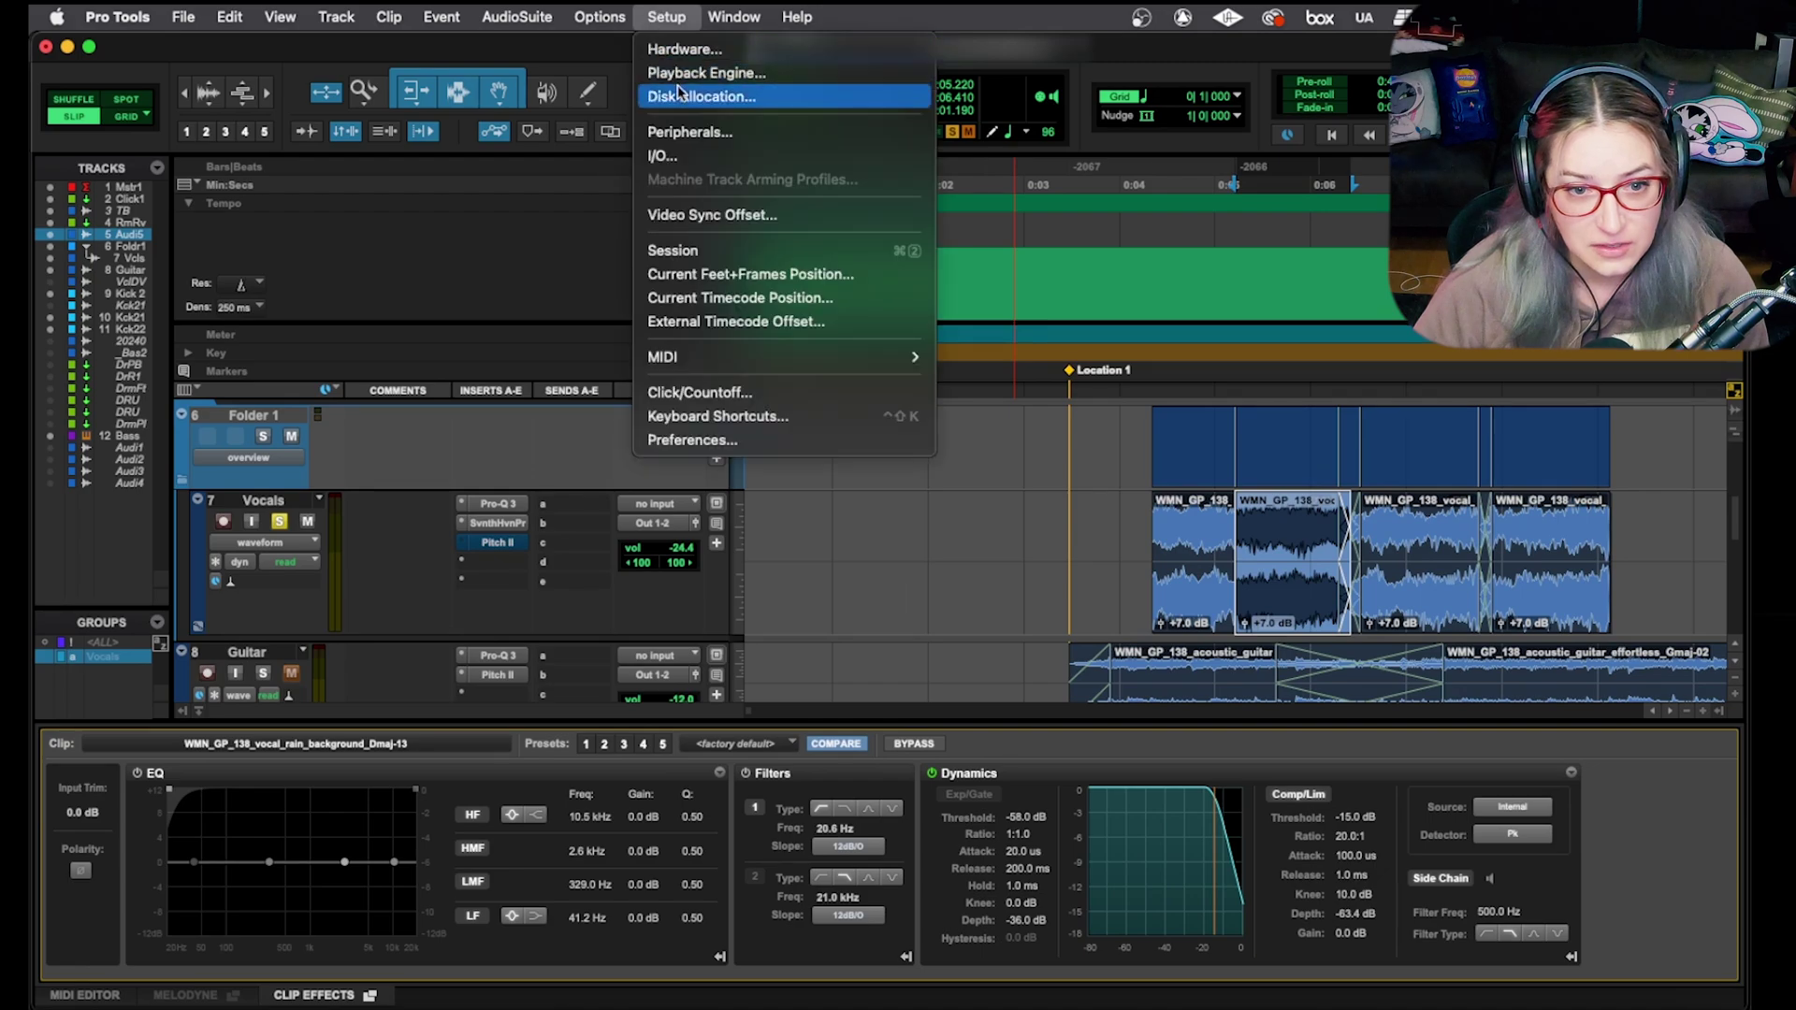
left_click(683, 442)
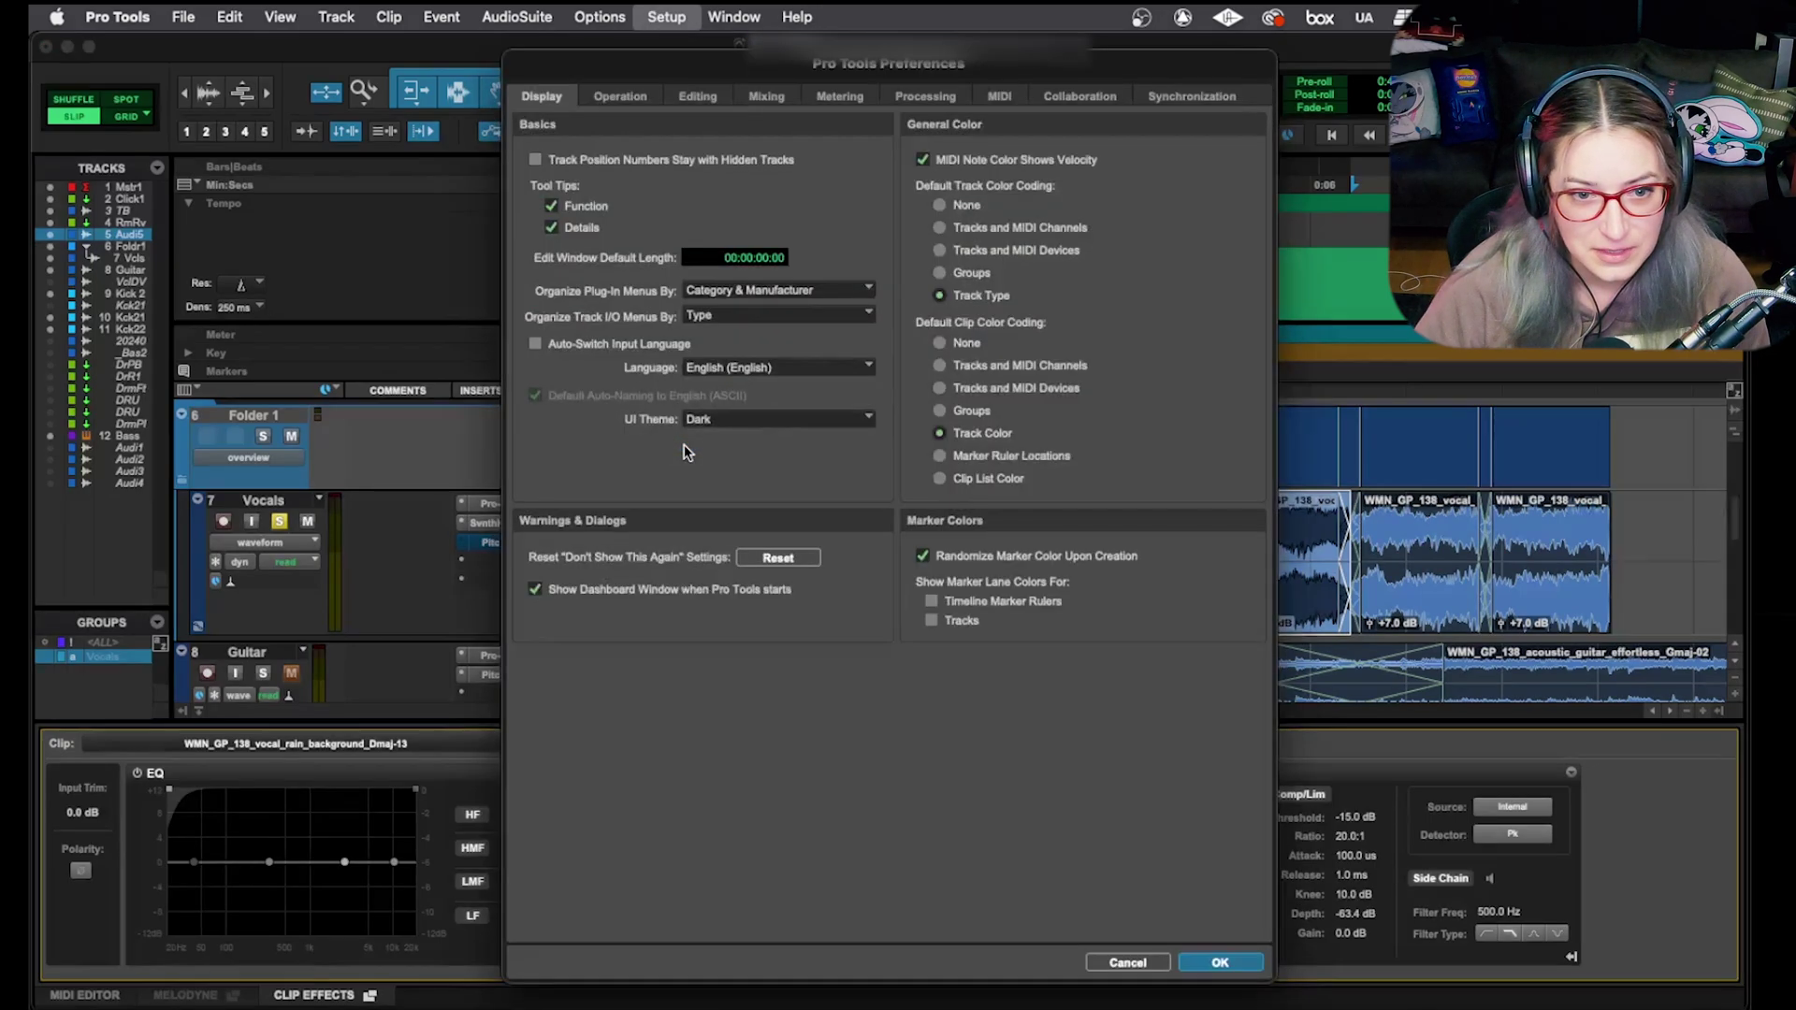
left_click(673, 92)
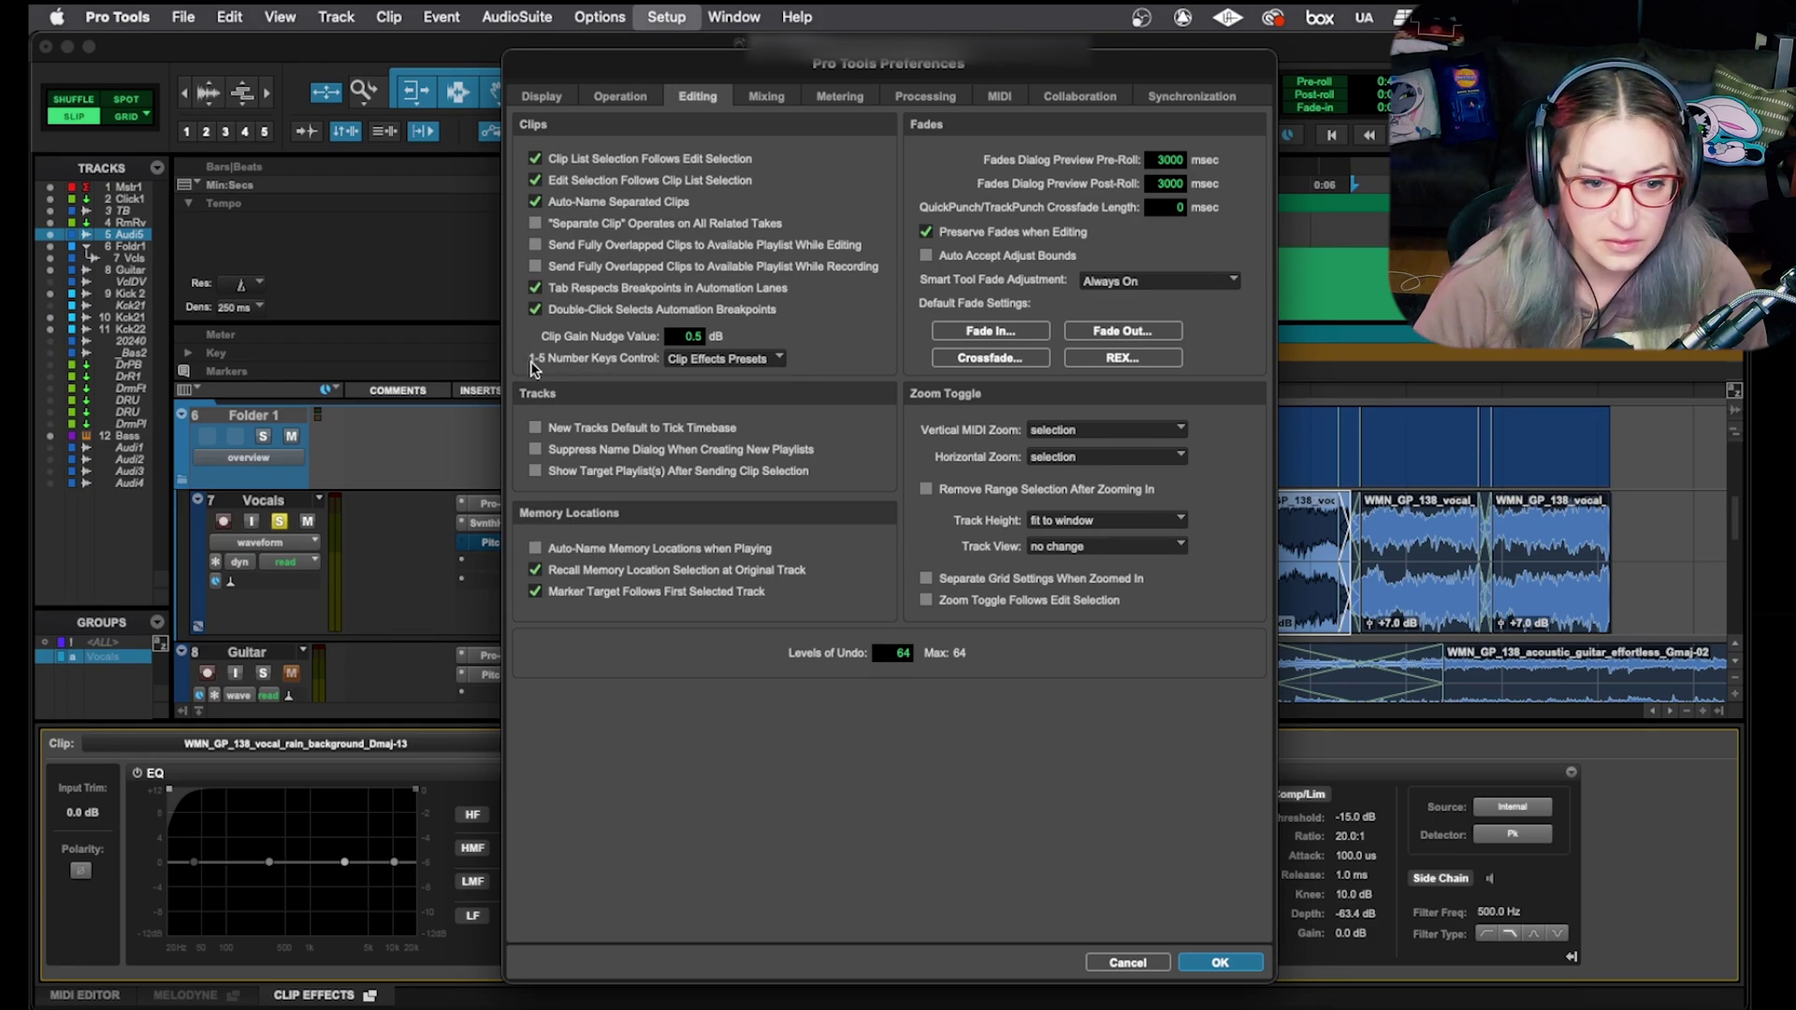
left_click(749, 359)
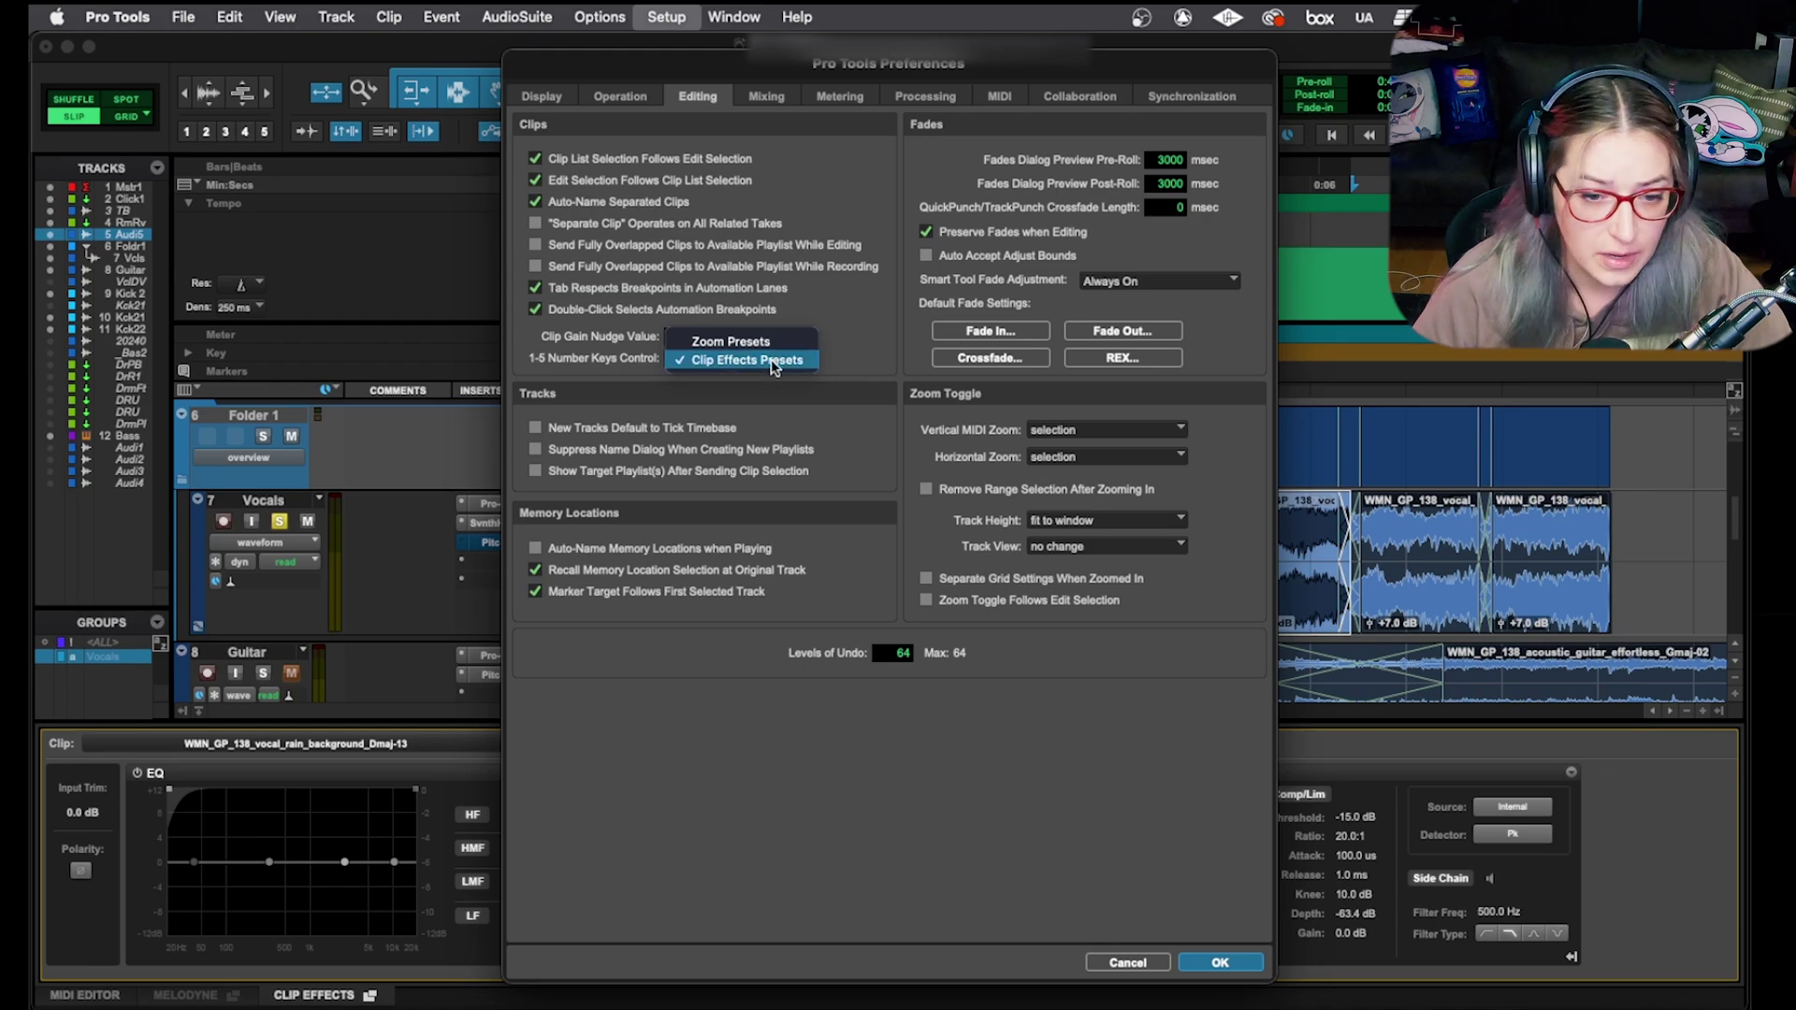
left_click(1229, 962)
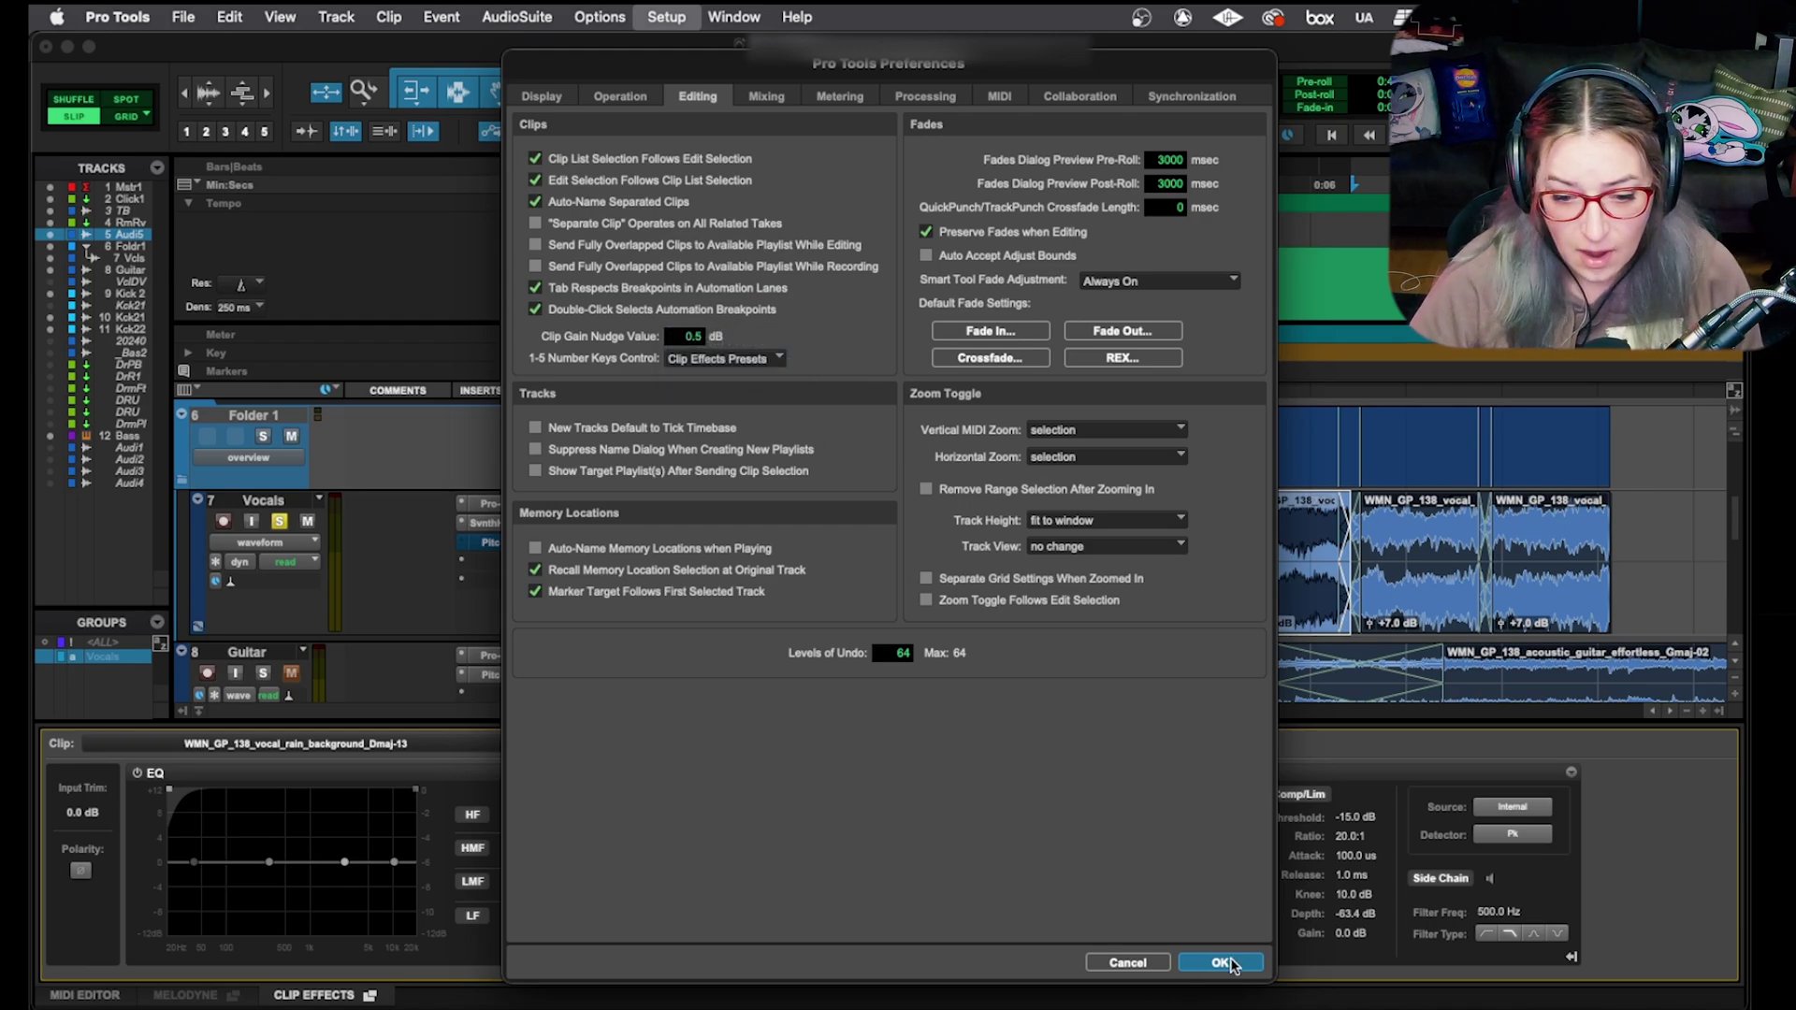
left_click(1226, 963)
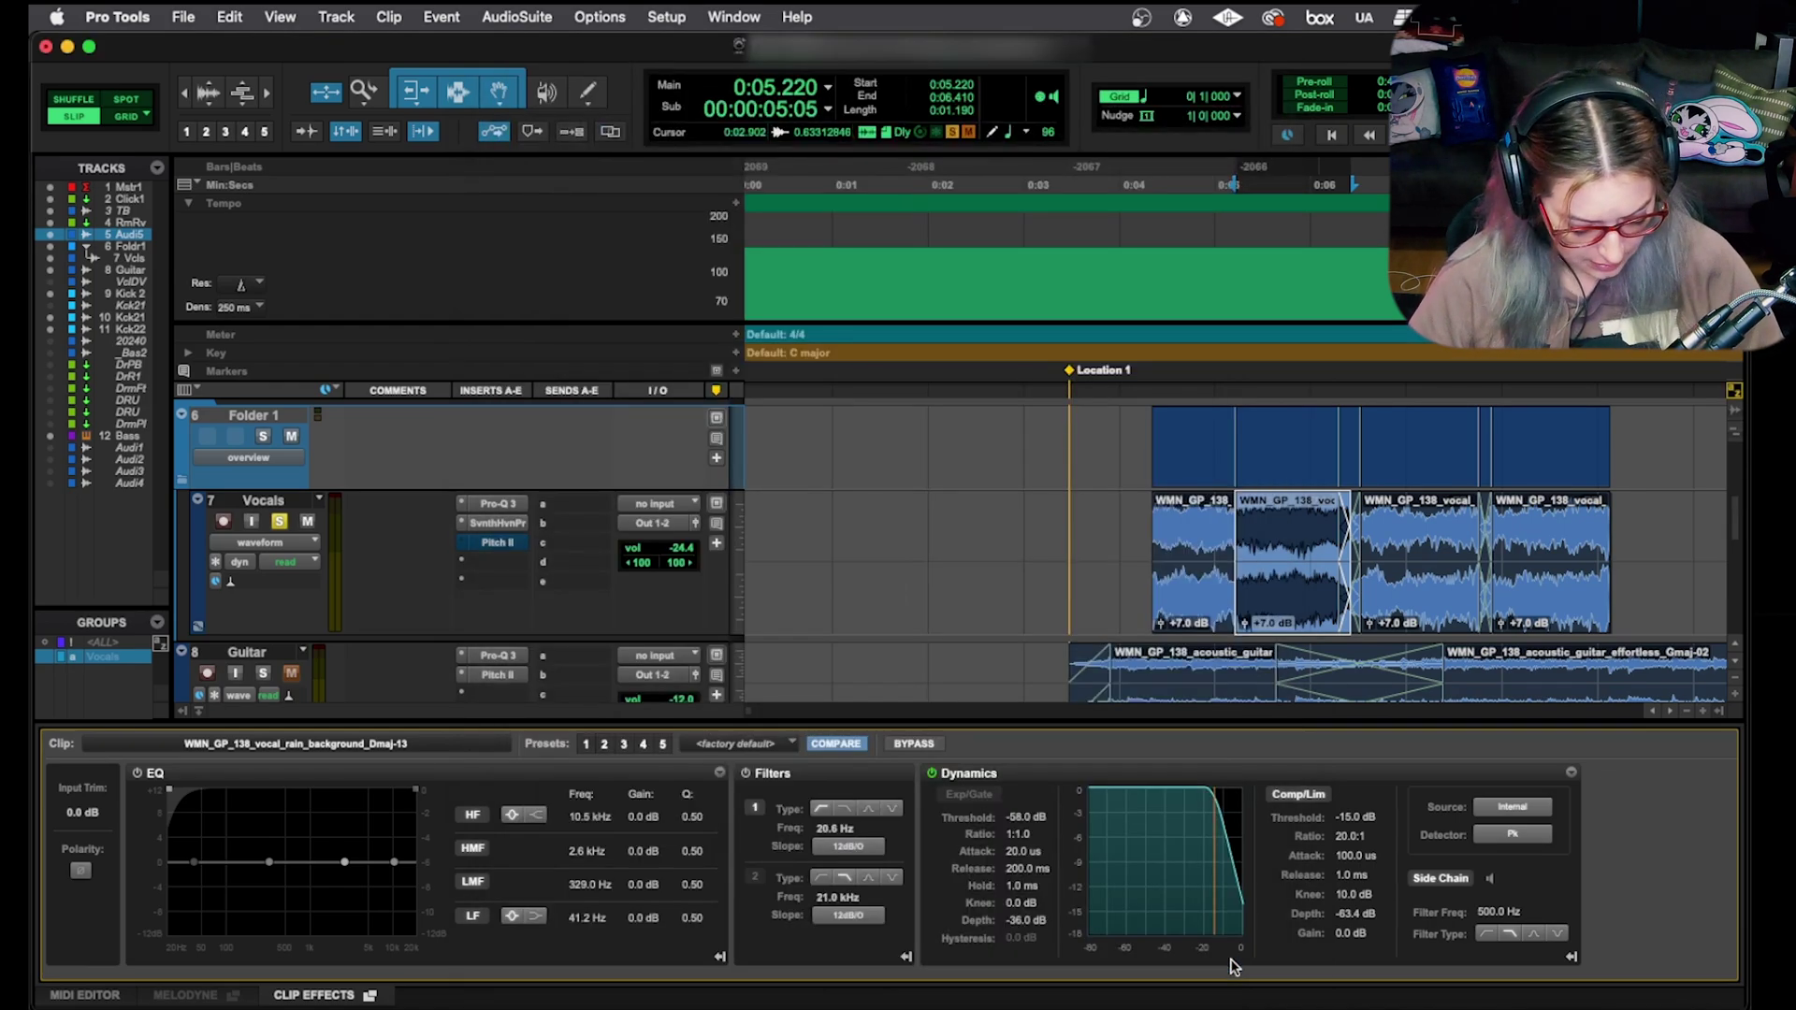
Recall presets 1–5 with the number keys, then reselect the Dmaj-13 clip to view its effects.
key("1")
key("2")
key("3")
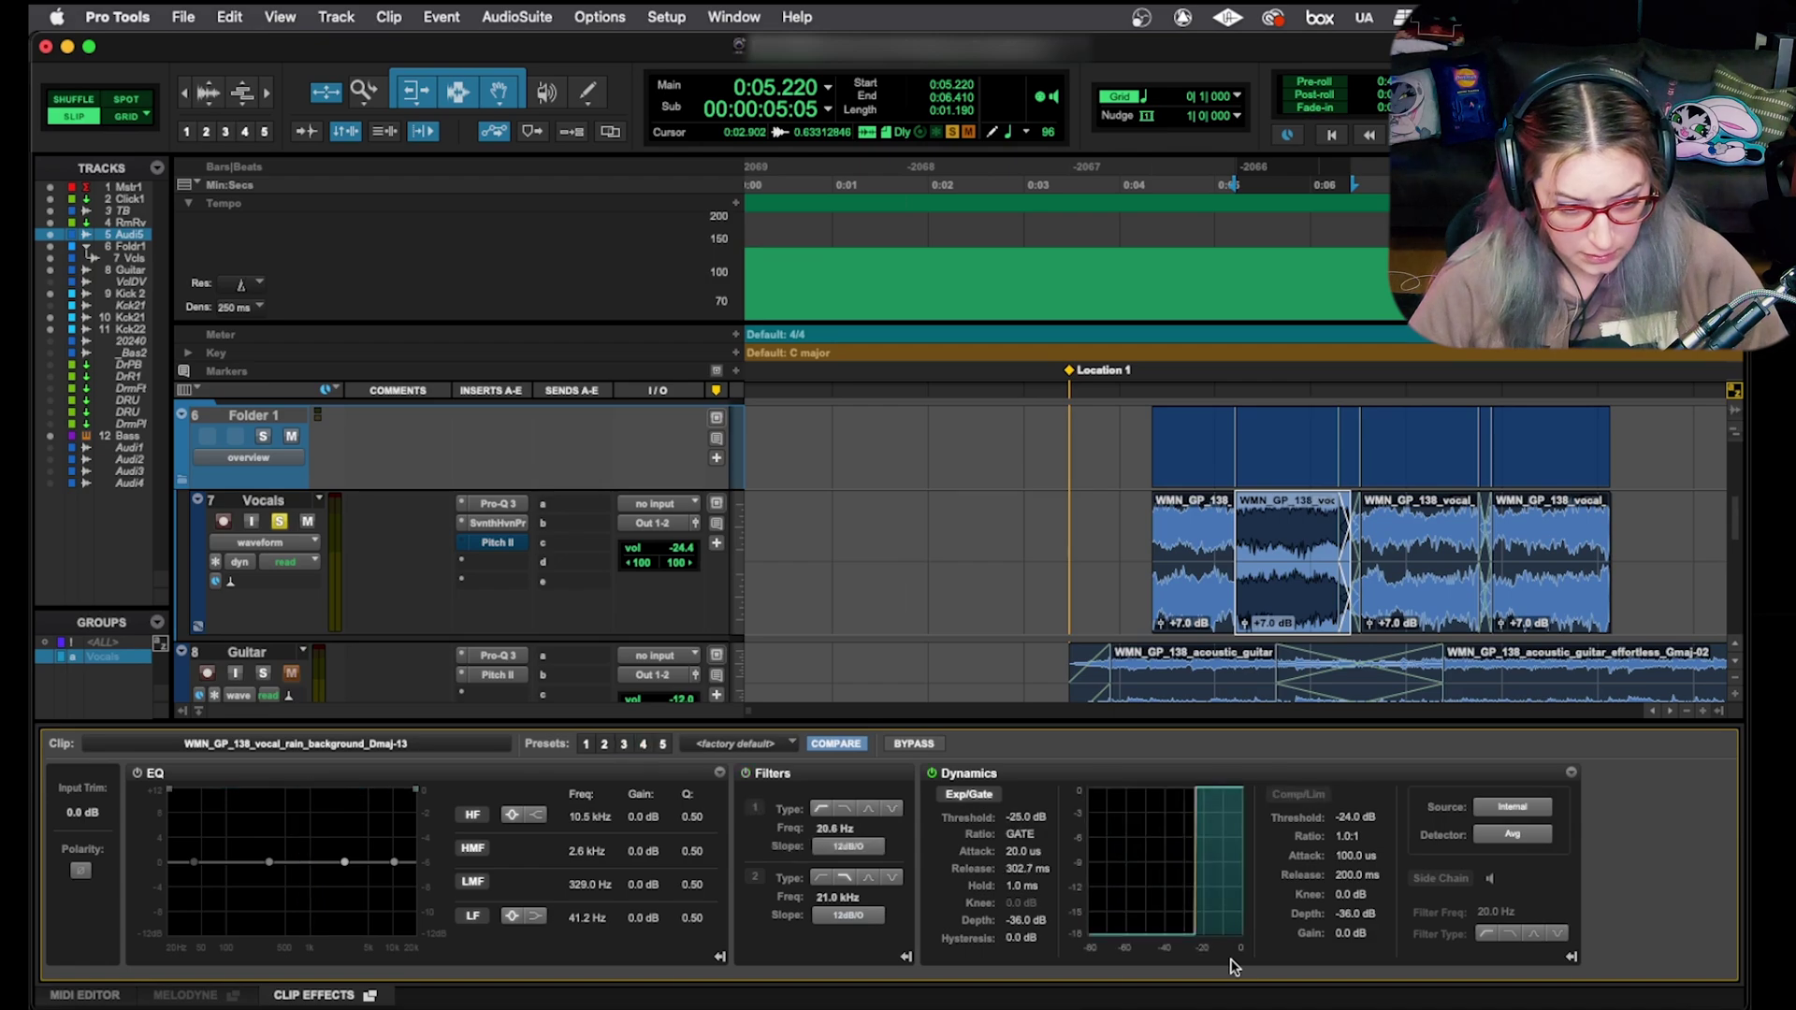
key("4")
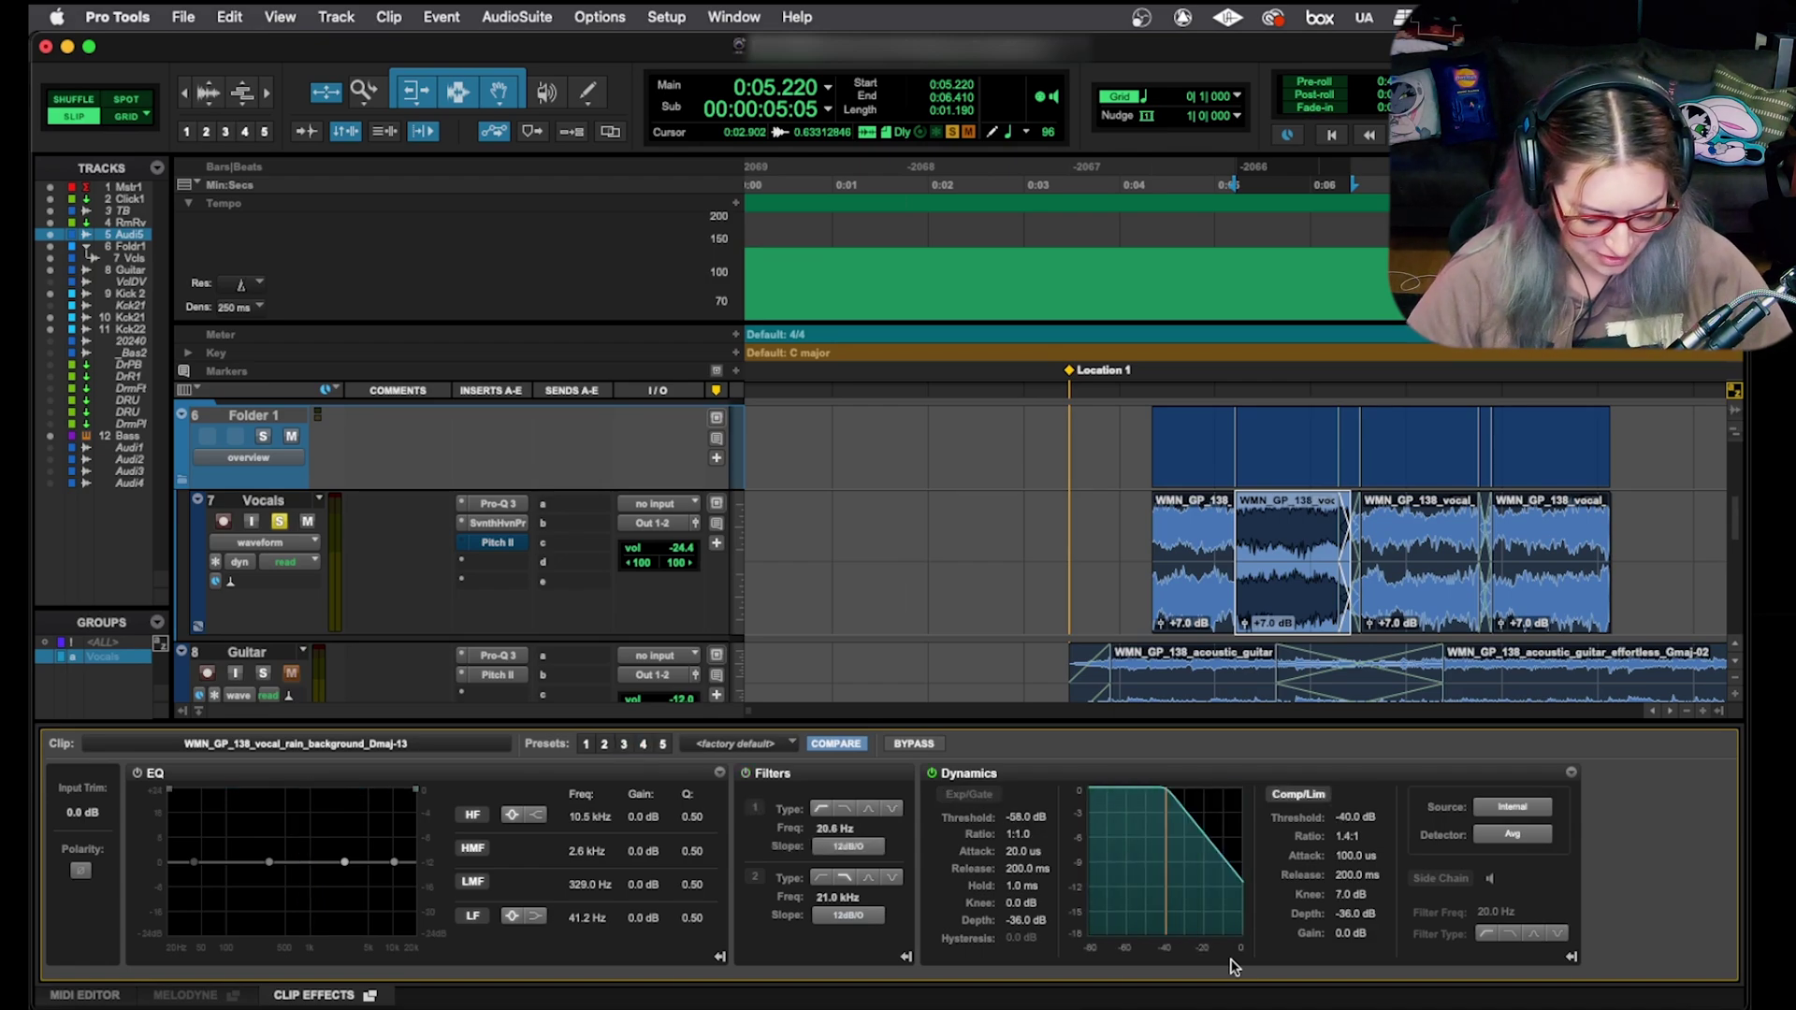
key("5")
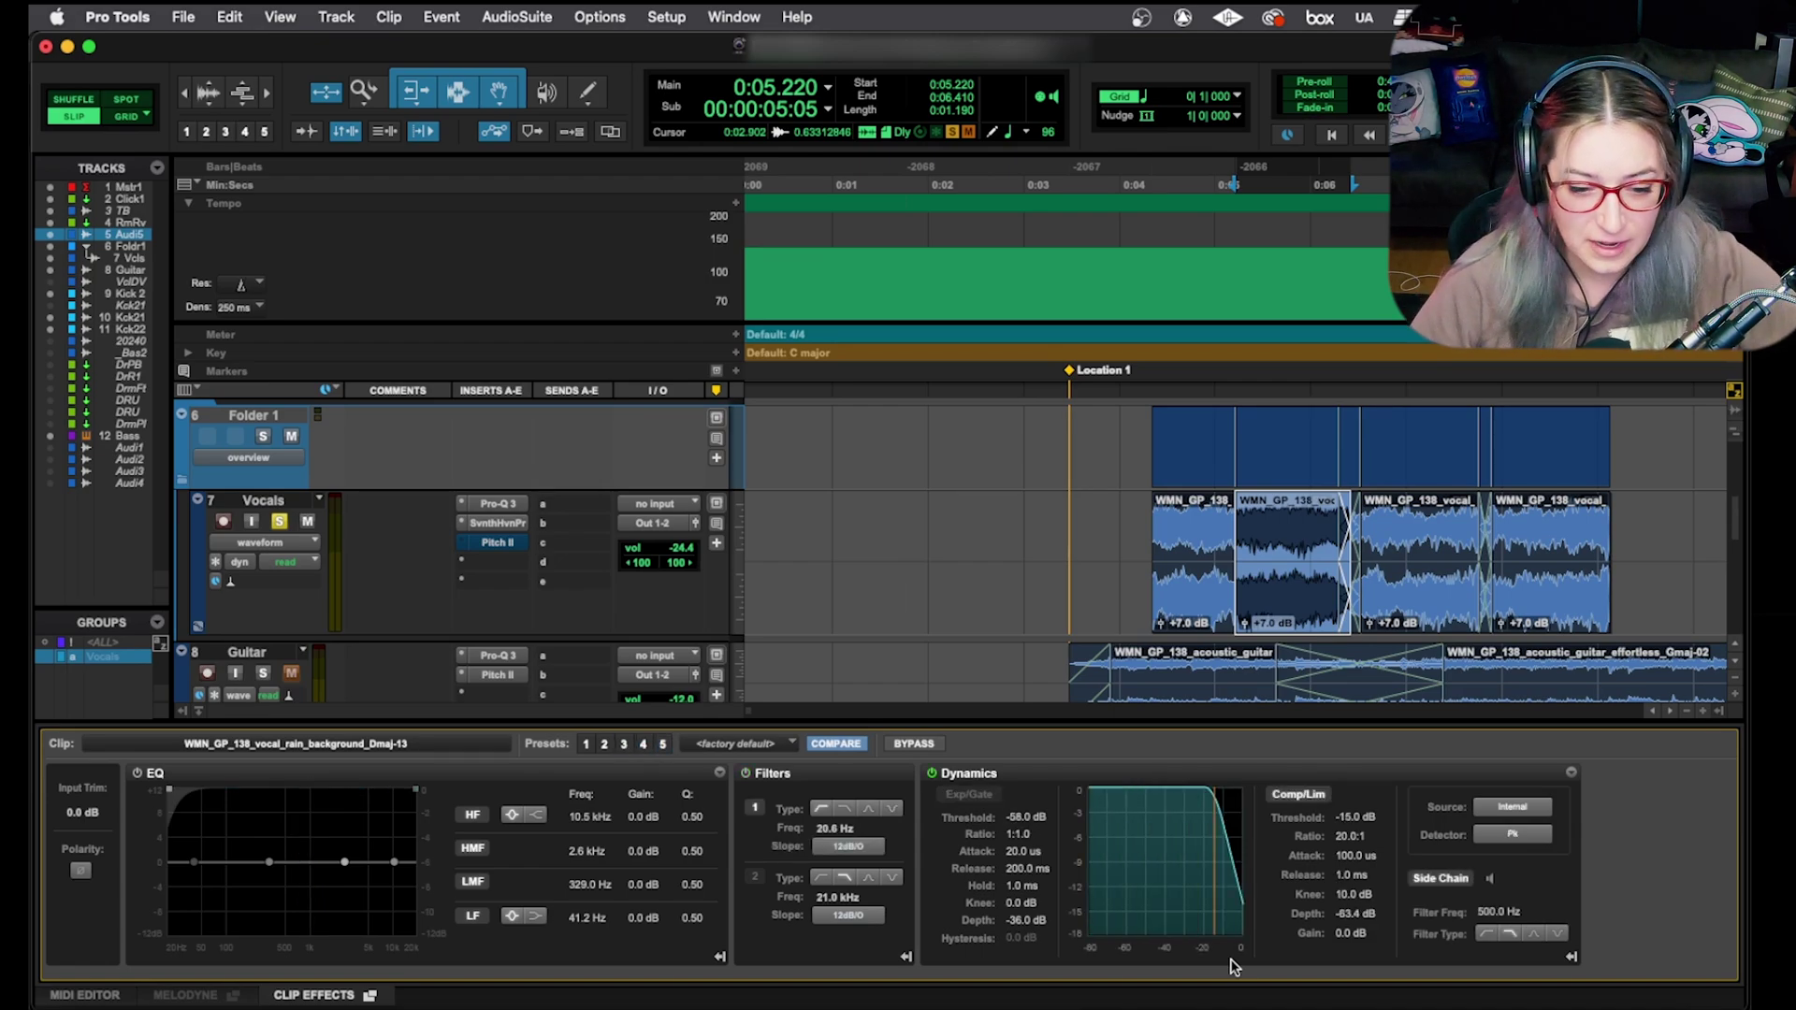
left_click(1097, 562)
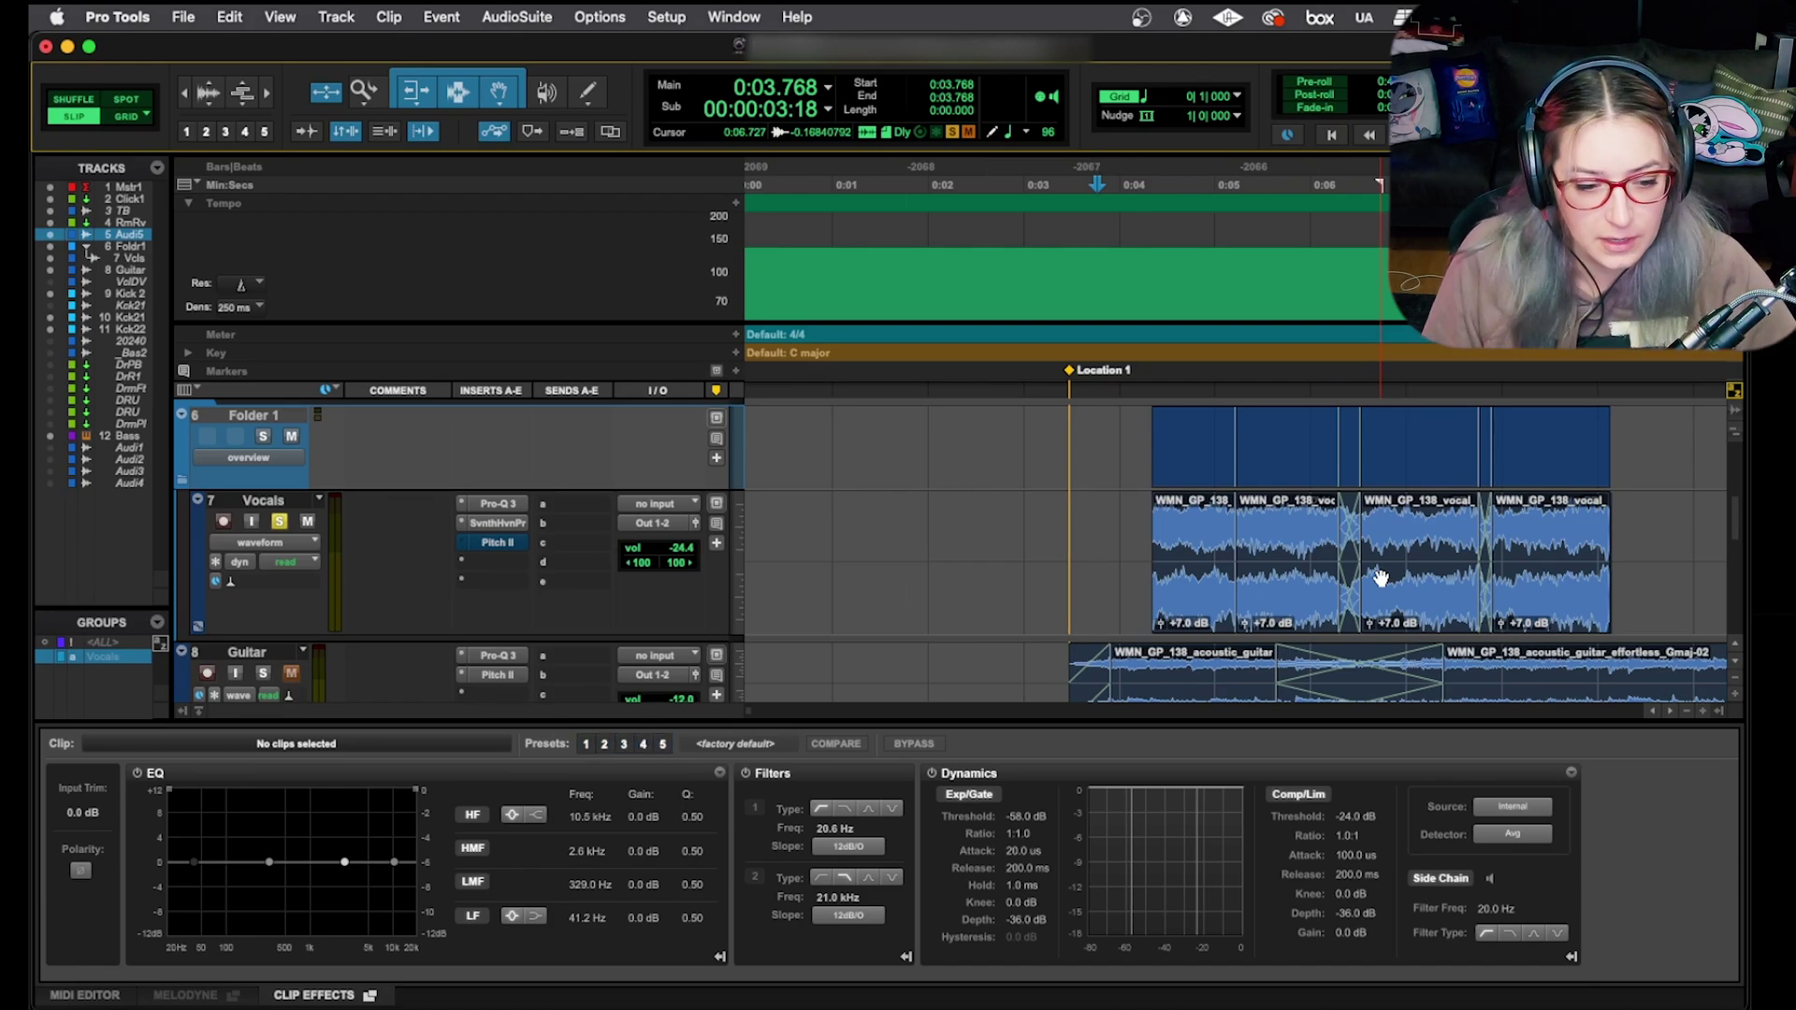
left_click(1311, 604)
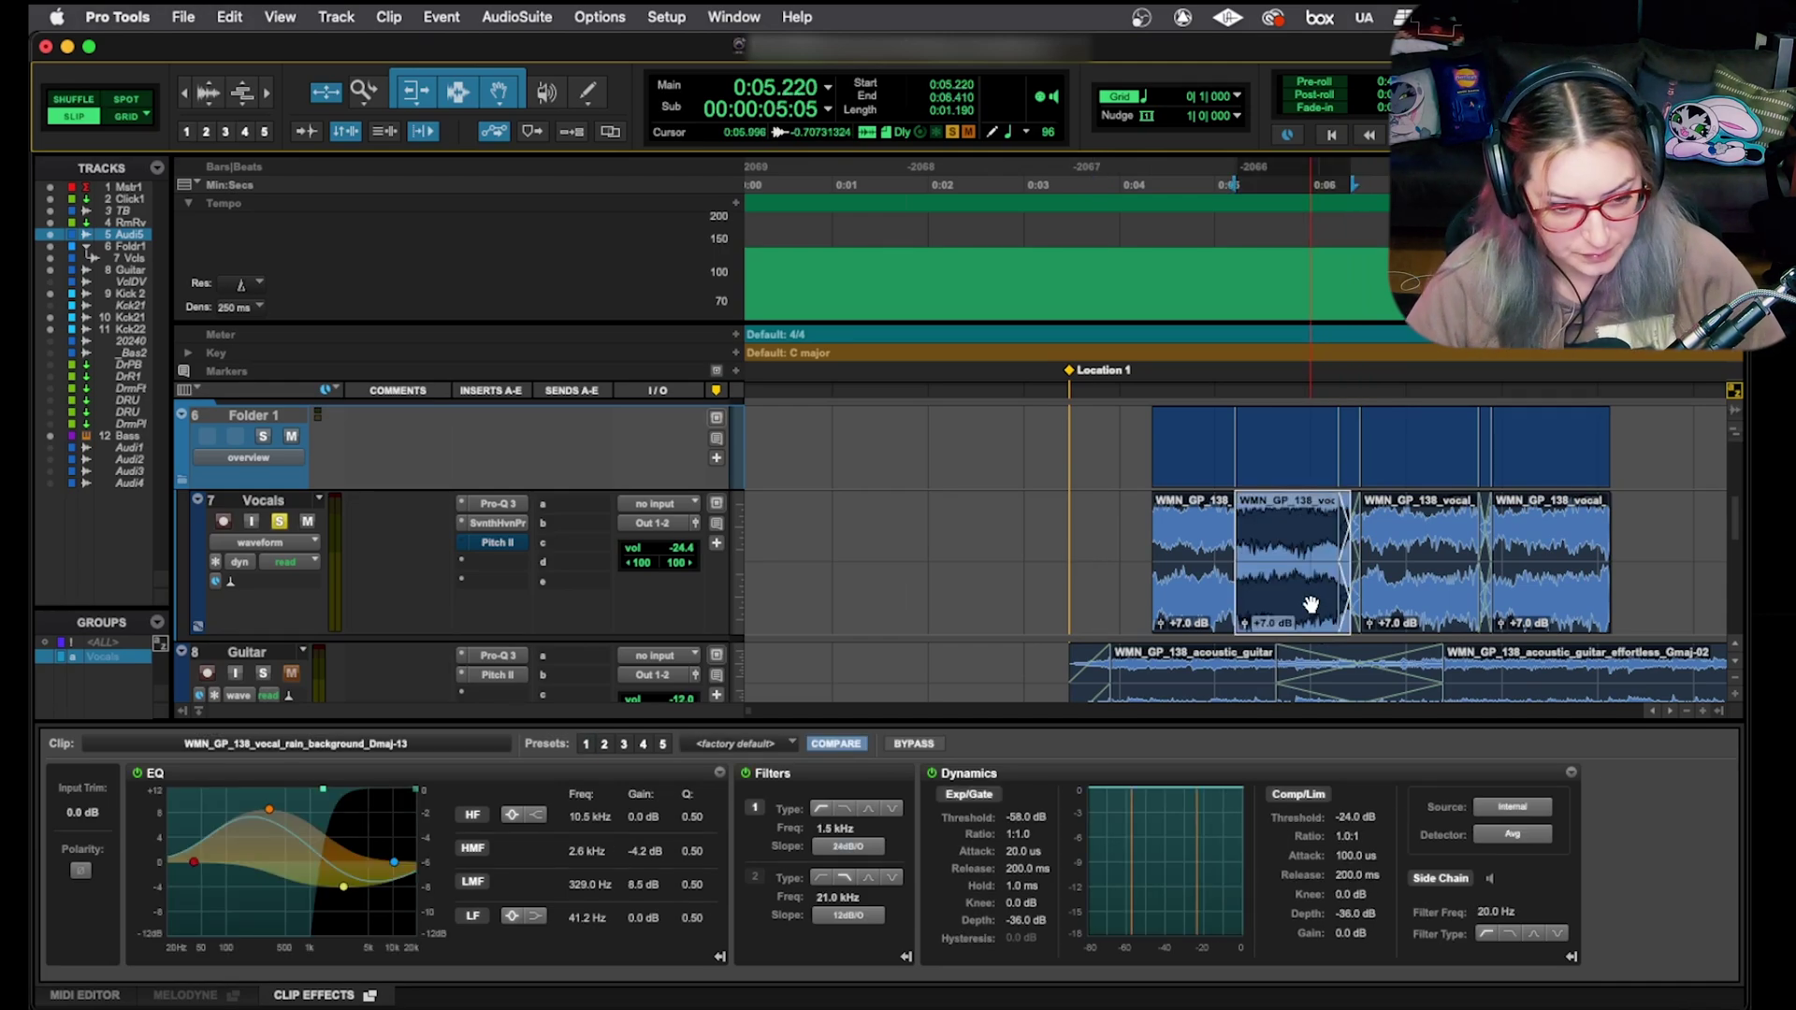
left_click(1571, 956)
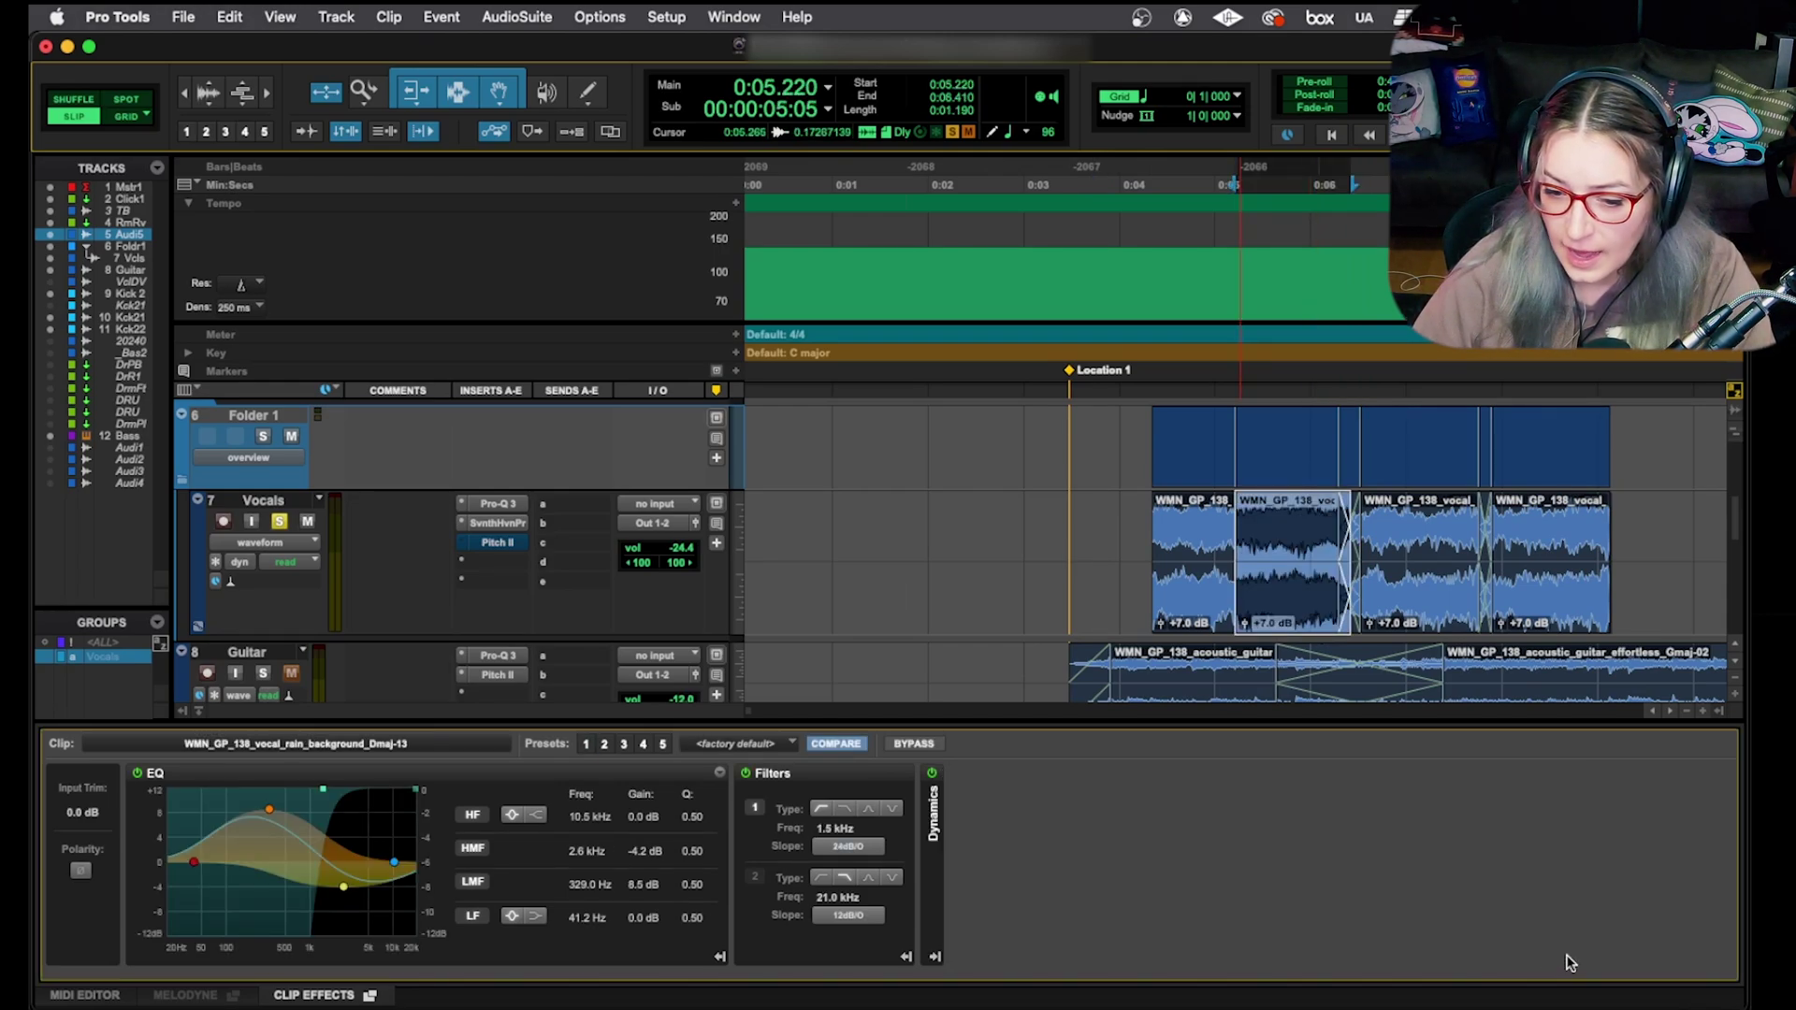
left_click(900, 957)
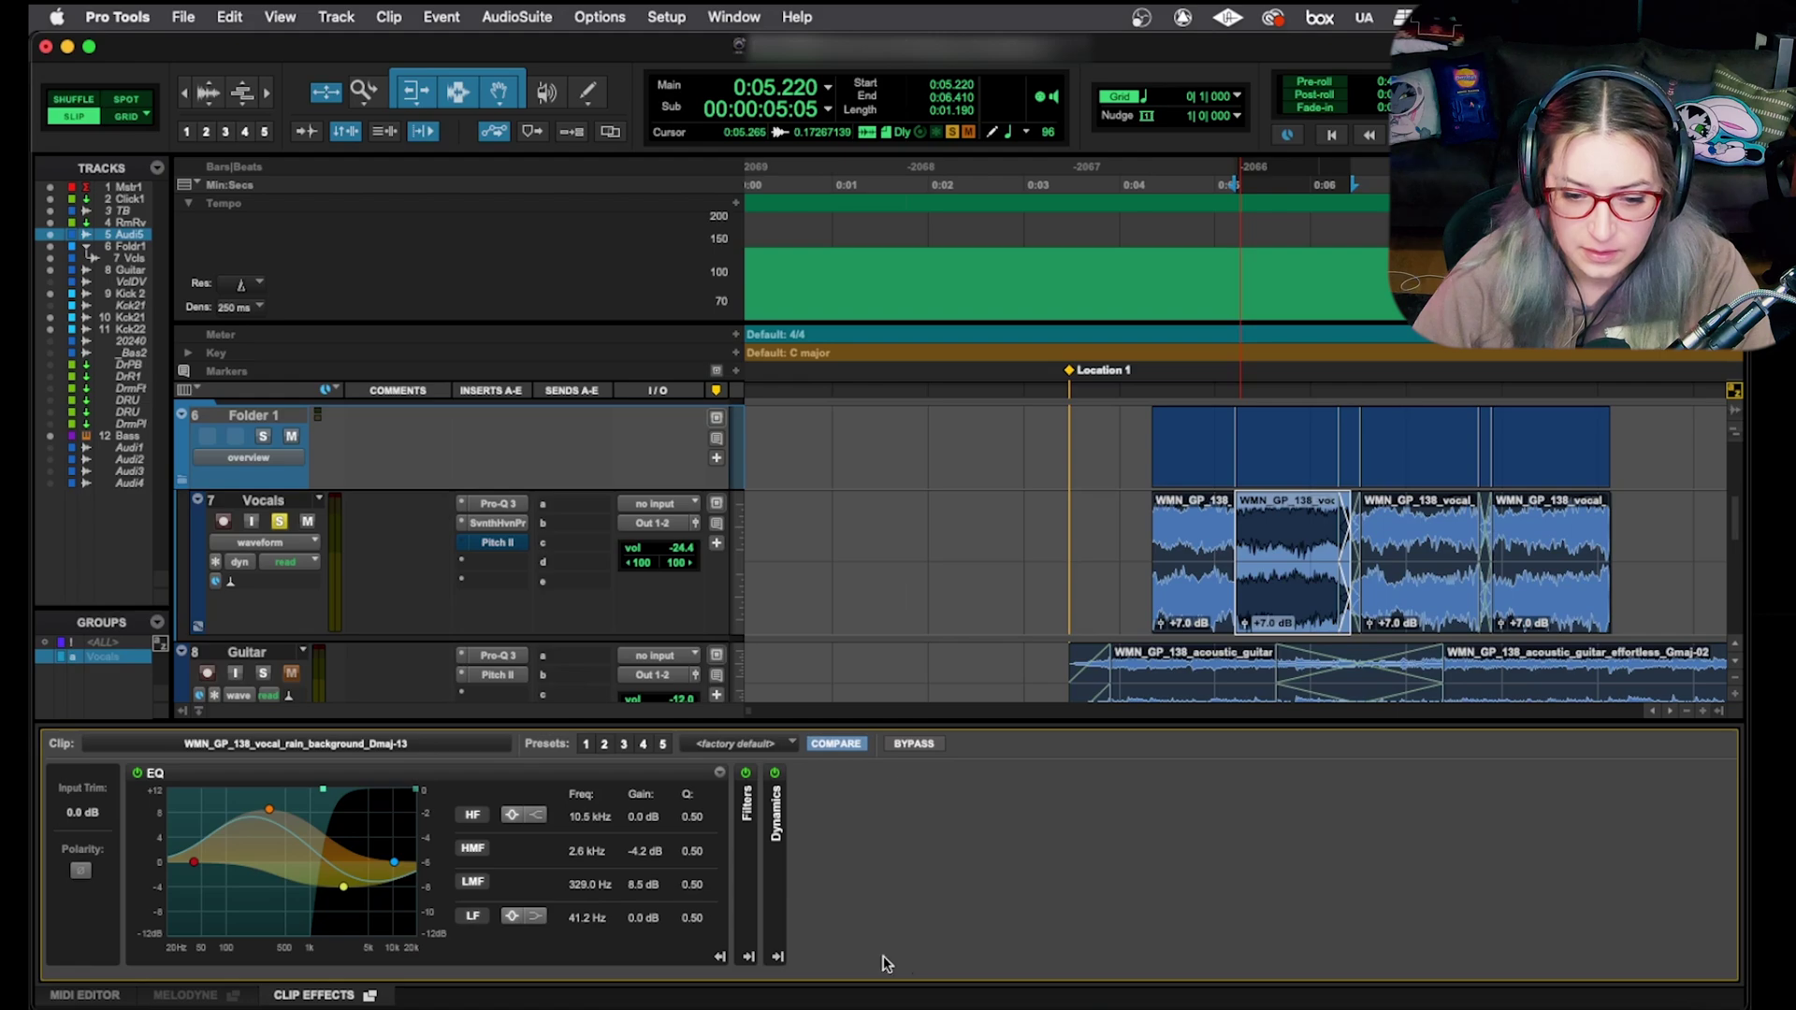
left_click(719, 957)
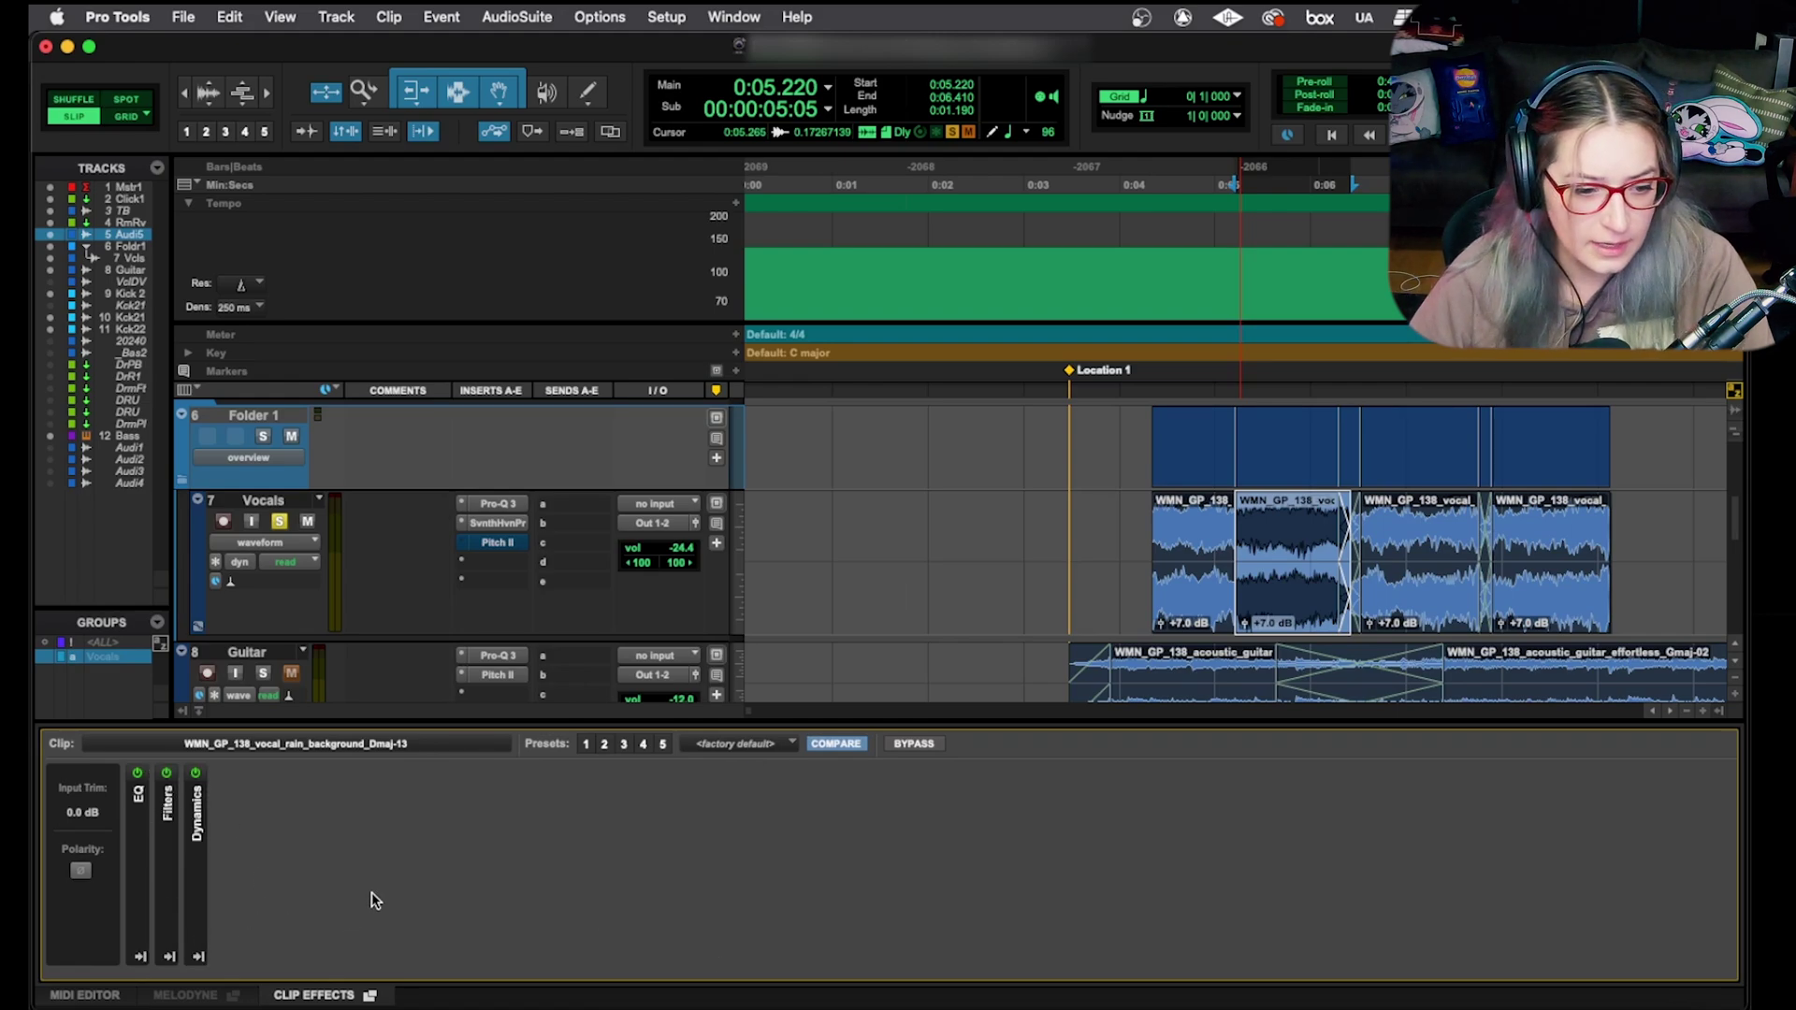
left_click(196, 957)
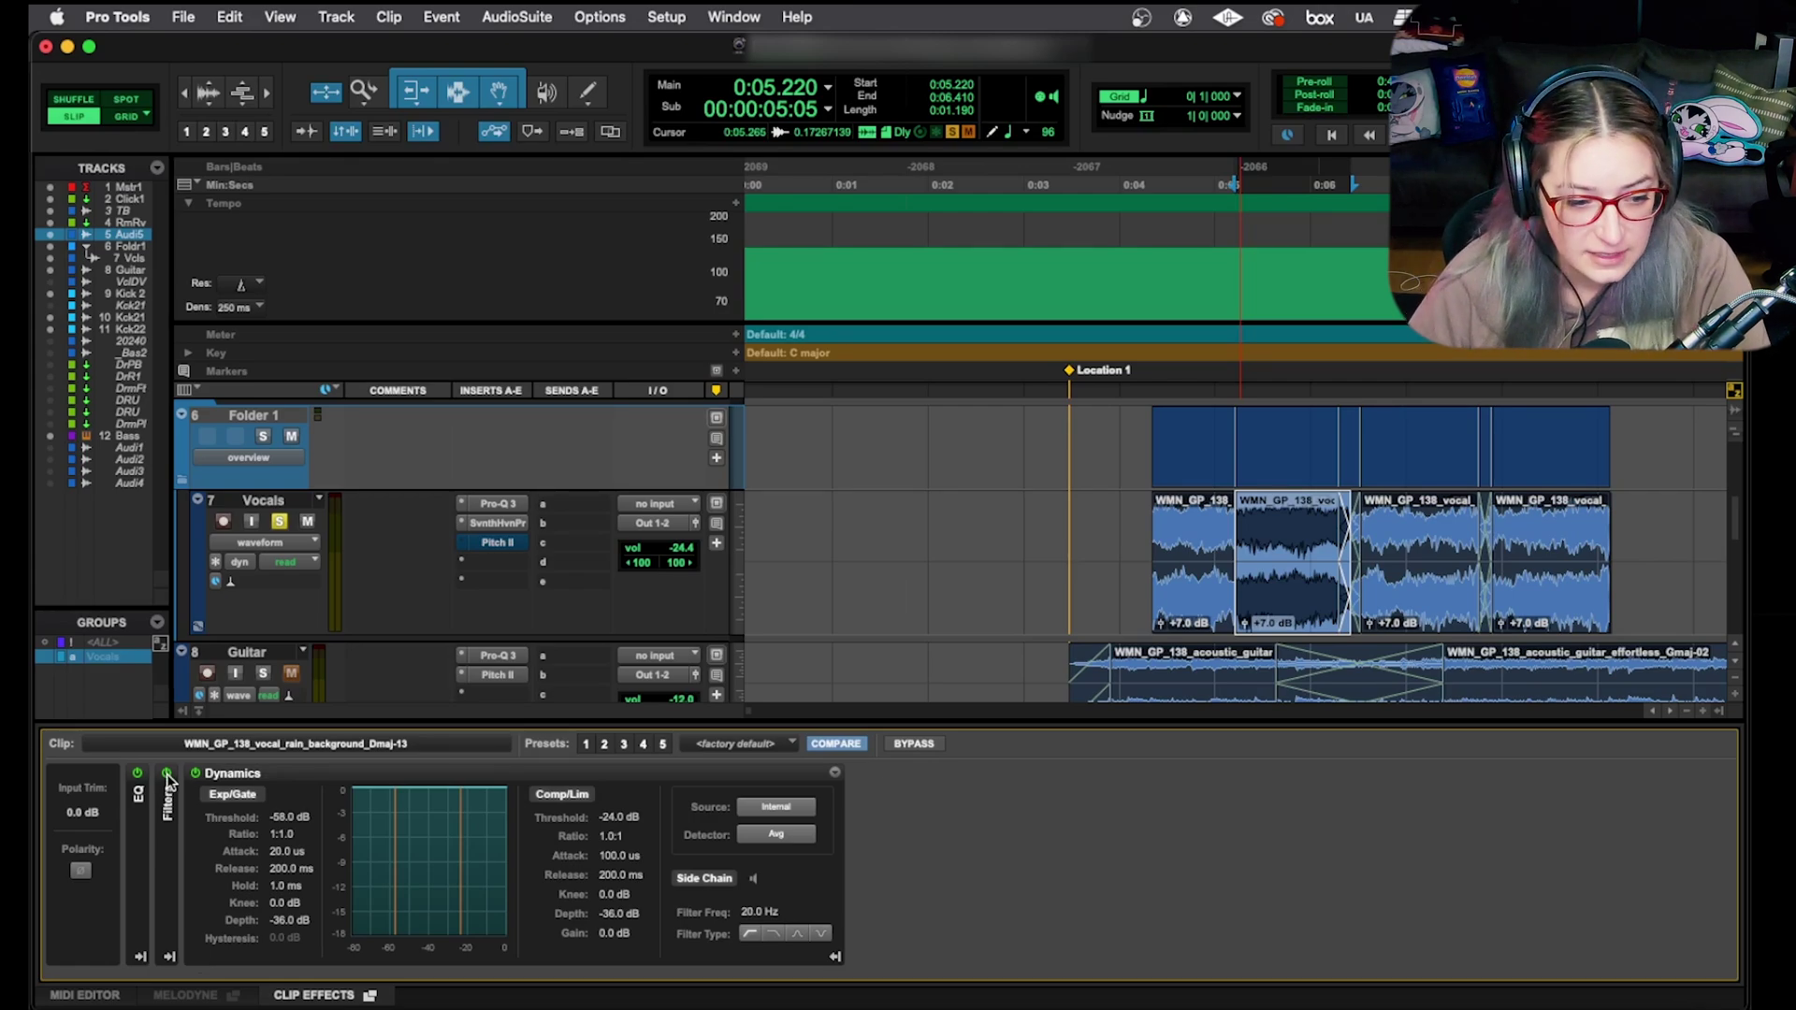
left_click(169, 957)
left_click(141, 956)
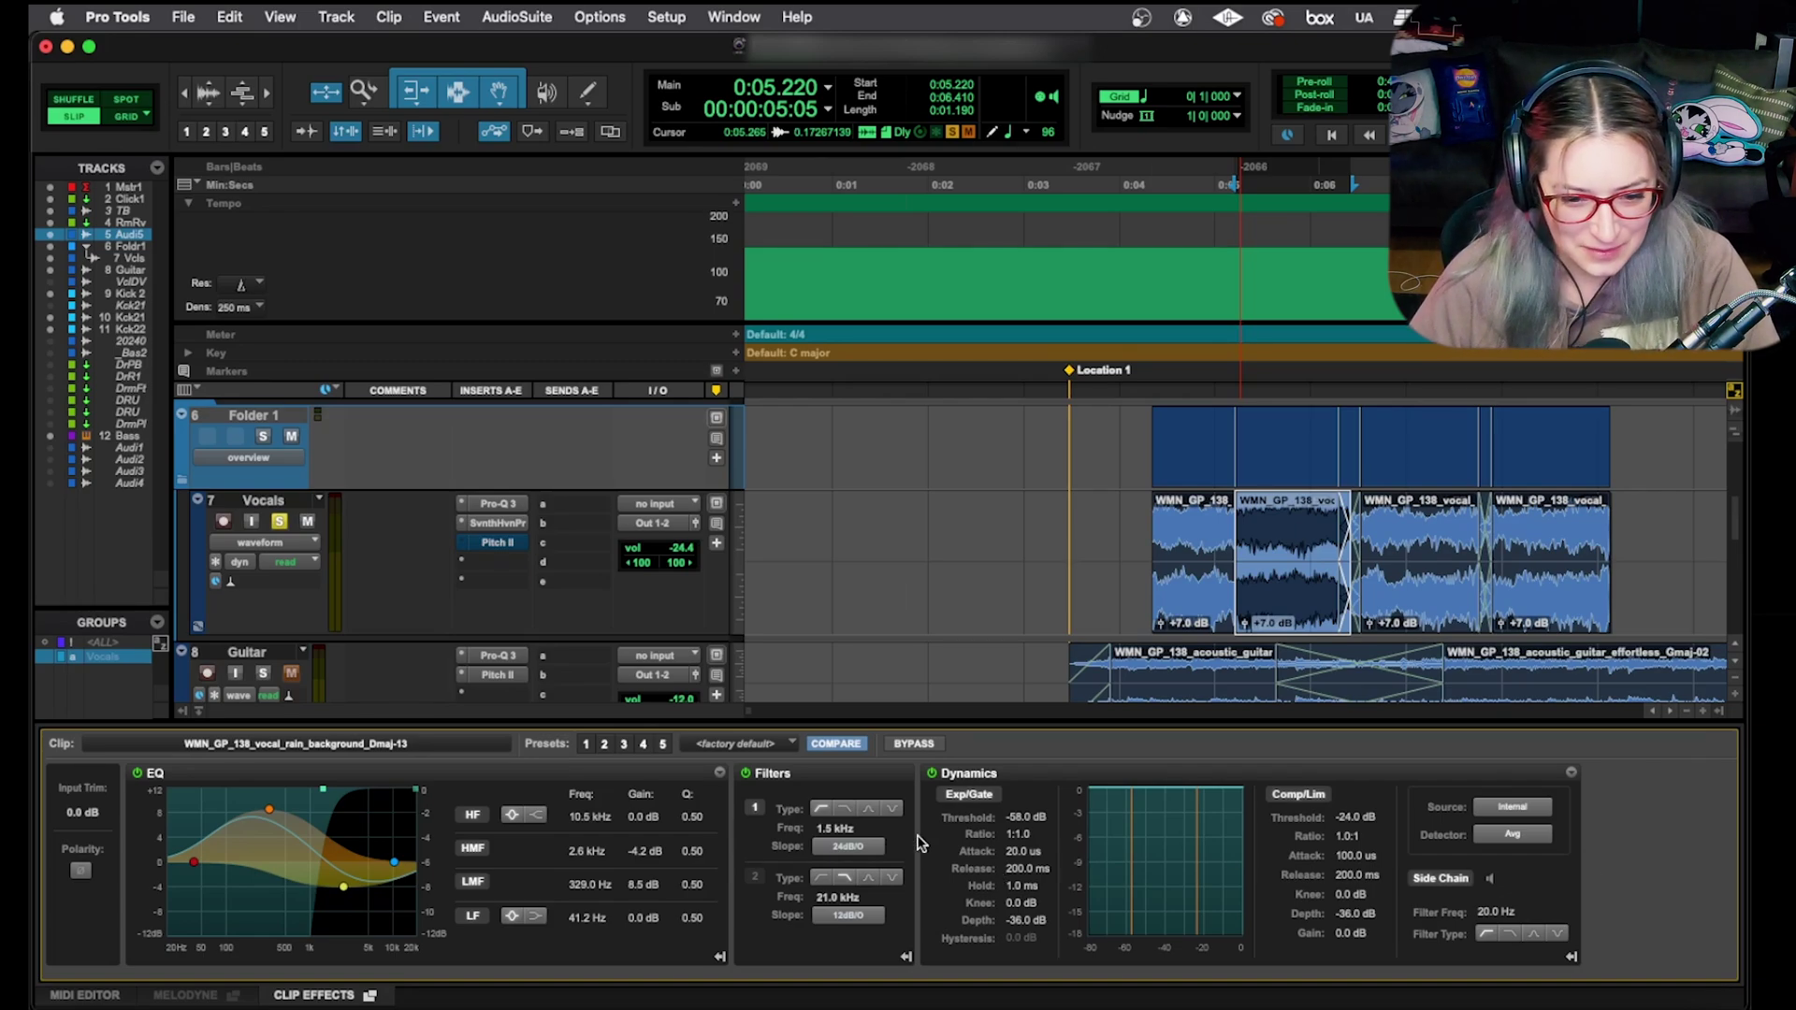
left_click(739, 746)
Load the Female BGV Stack factory preset: 102.8 Hz filter, compressor at -22.7 dB, 4.5:1.
left_click(740, 746)
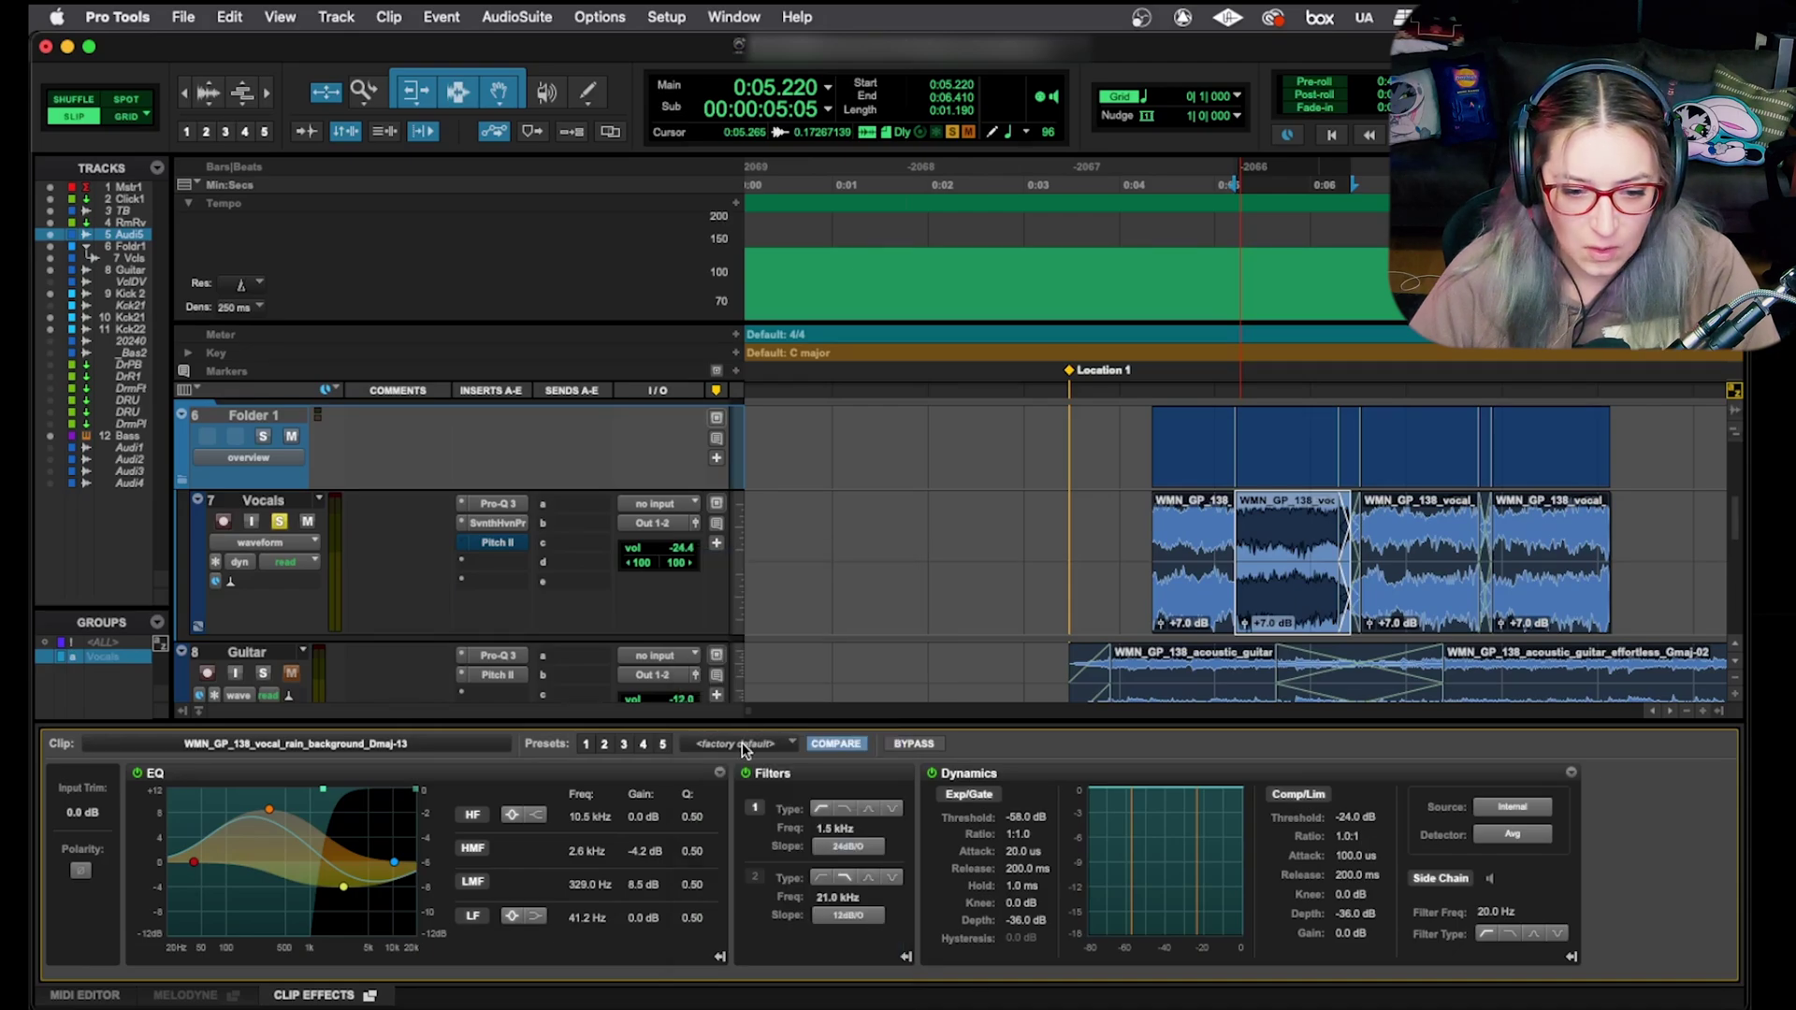
left_click(741, 745)
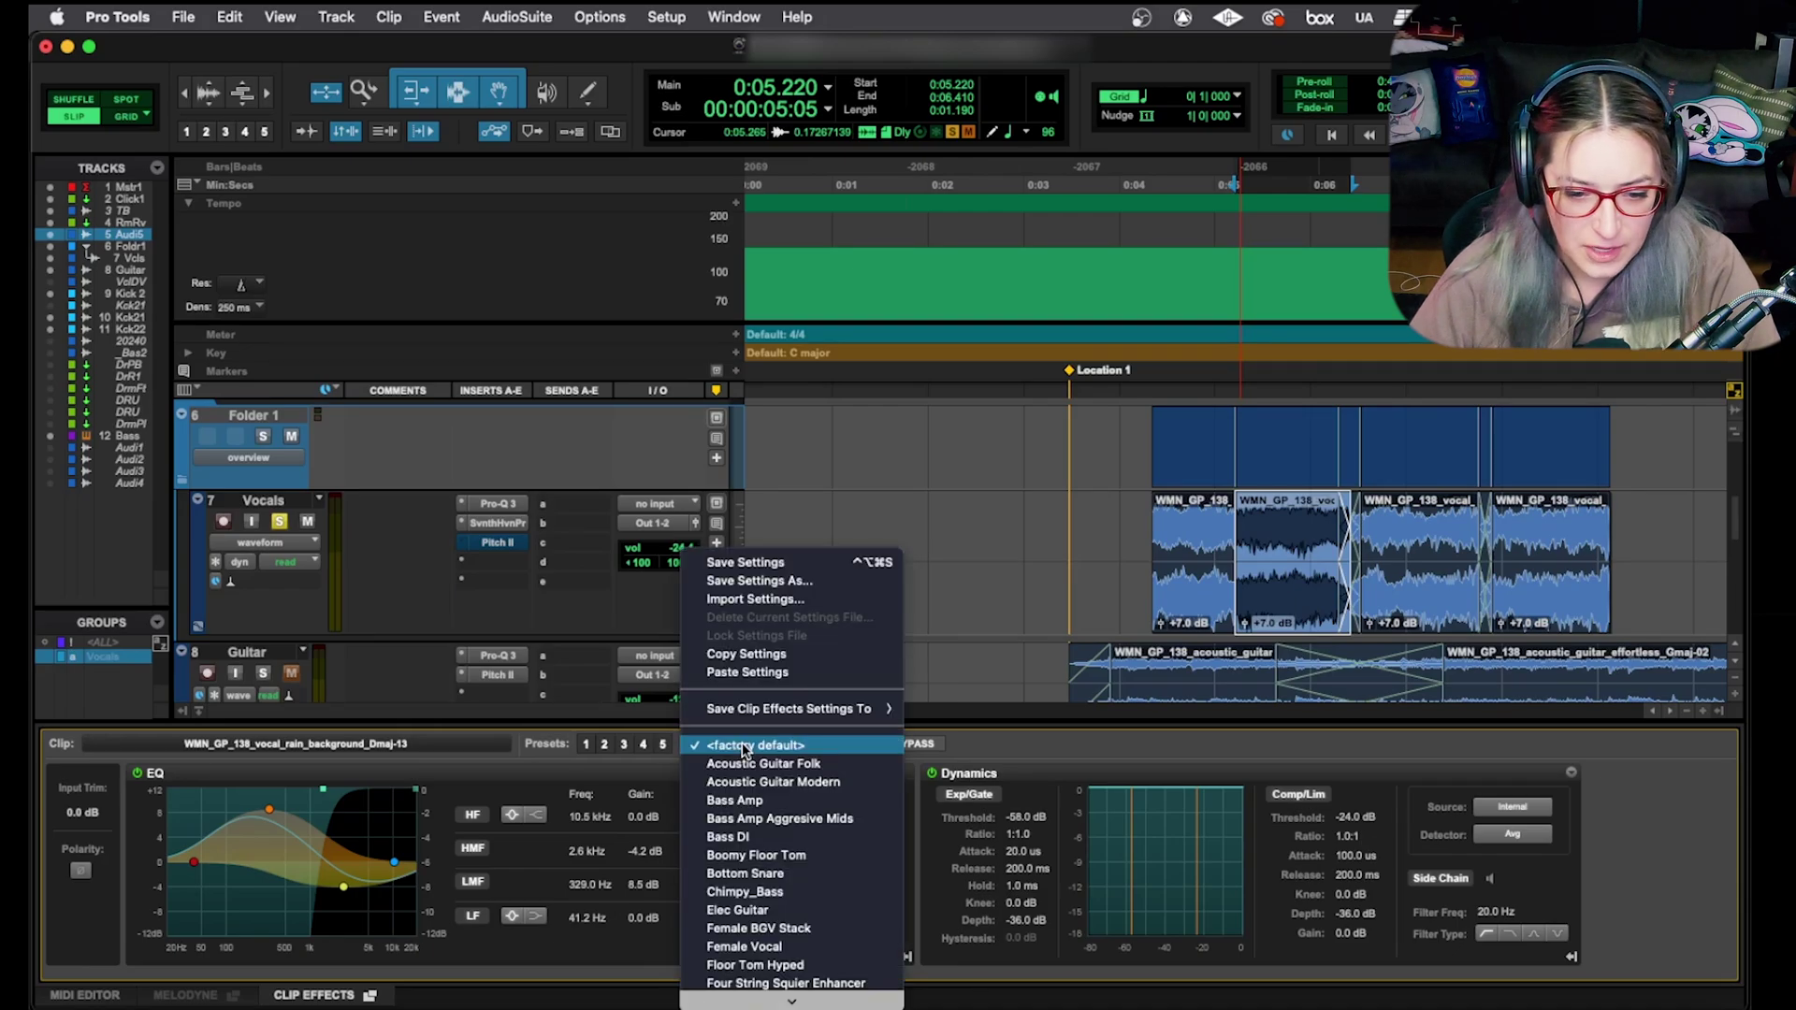
left_click(758, 928)
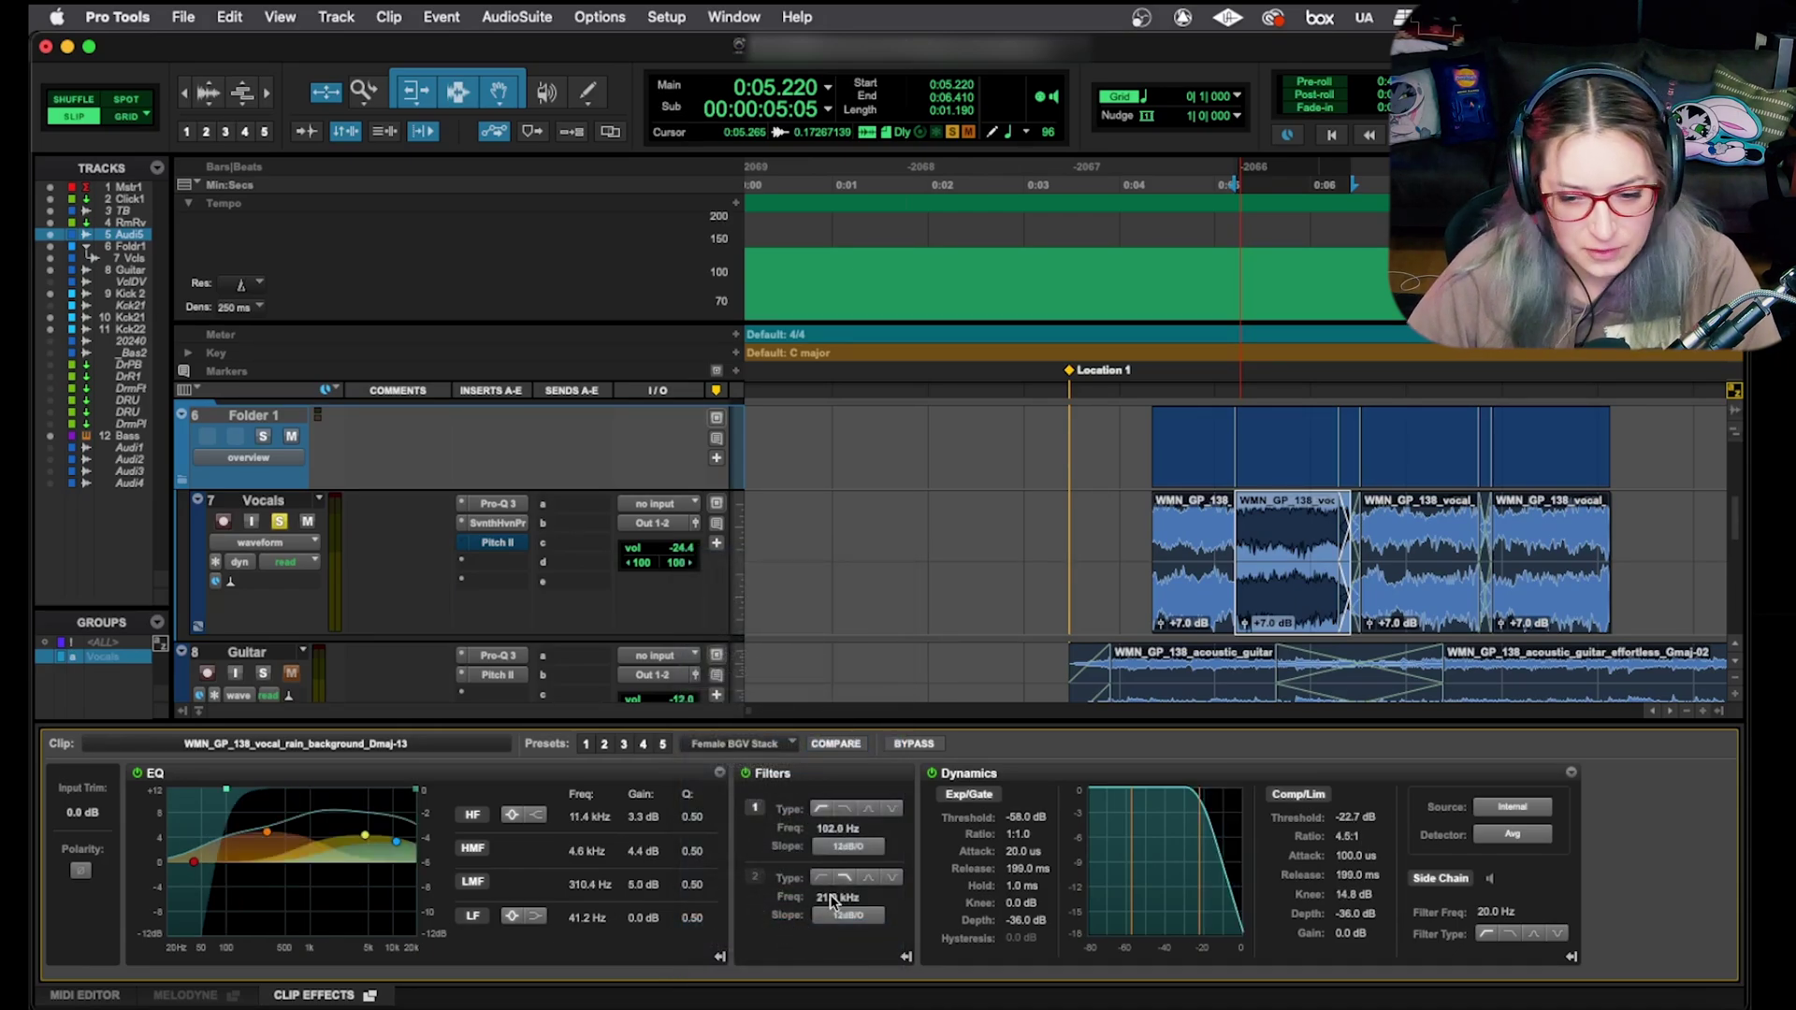
left_click(767, 745)
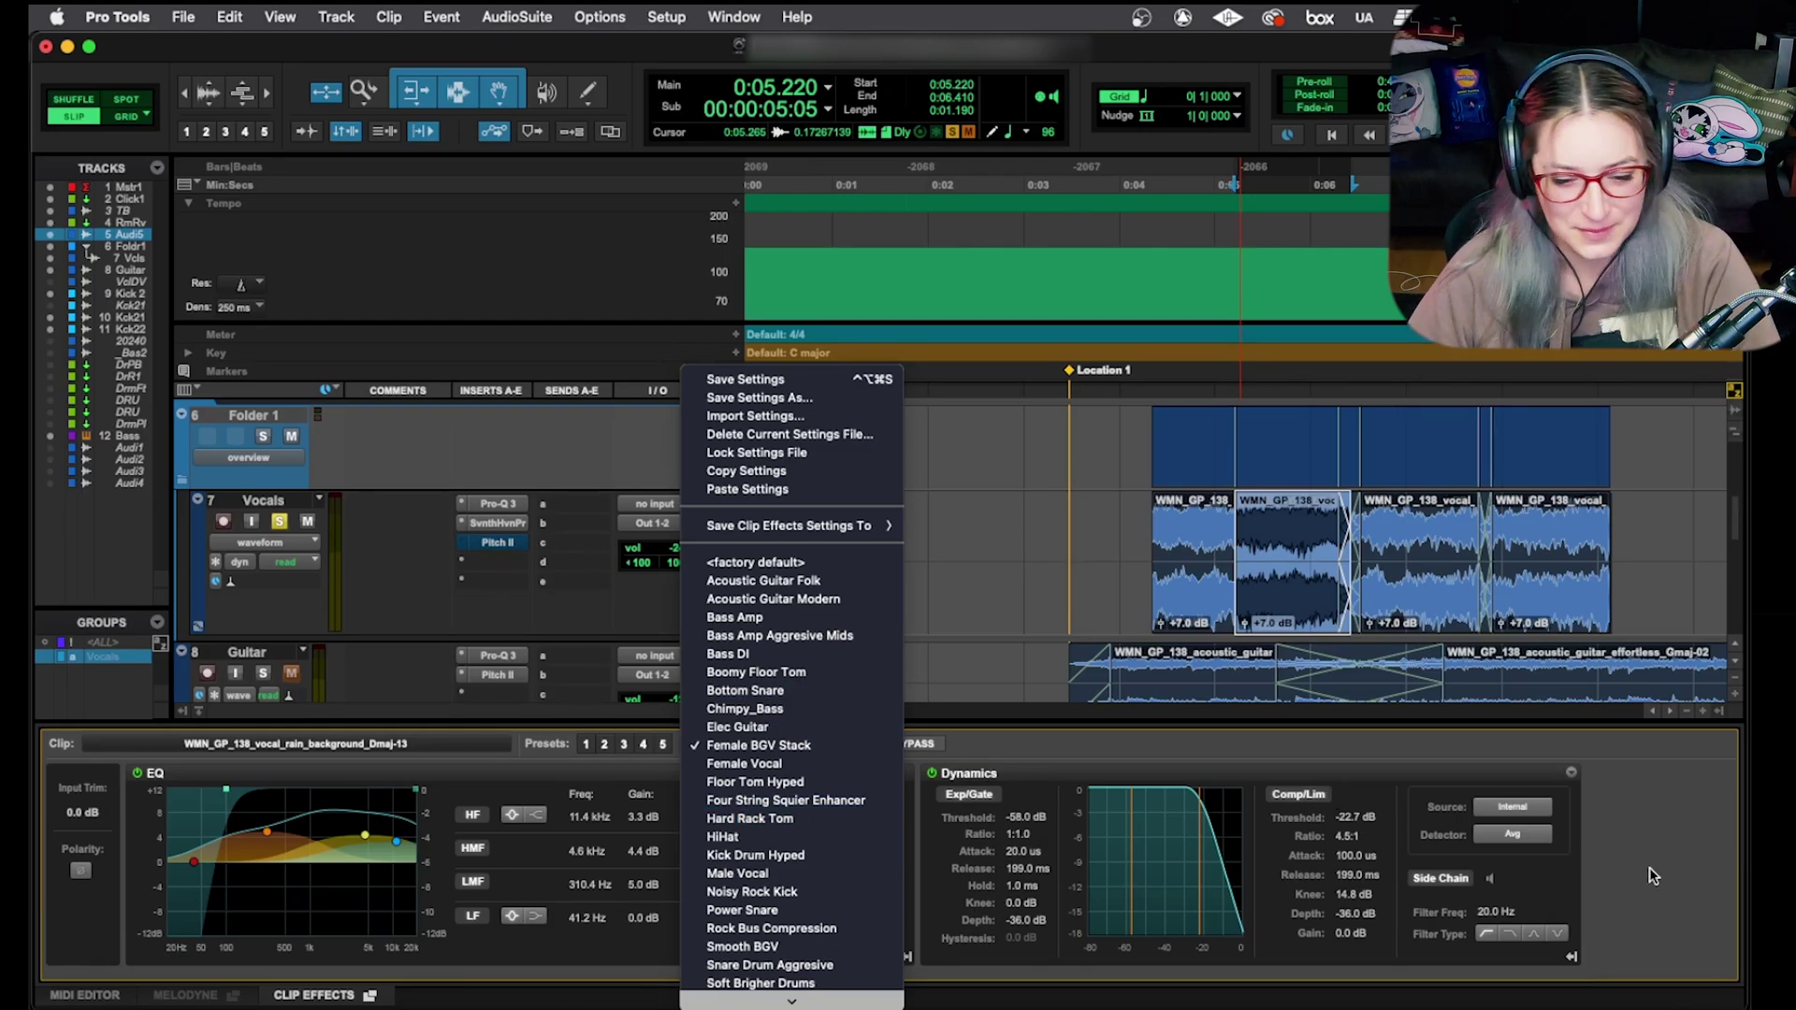
key("Escape")
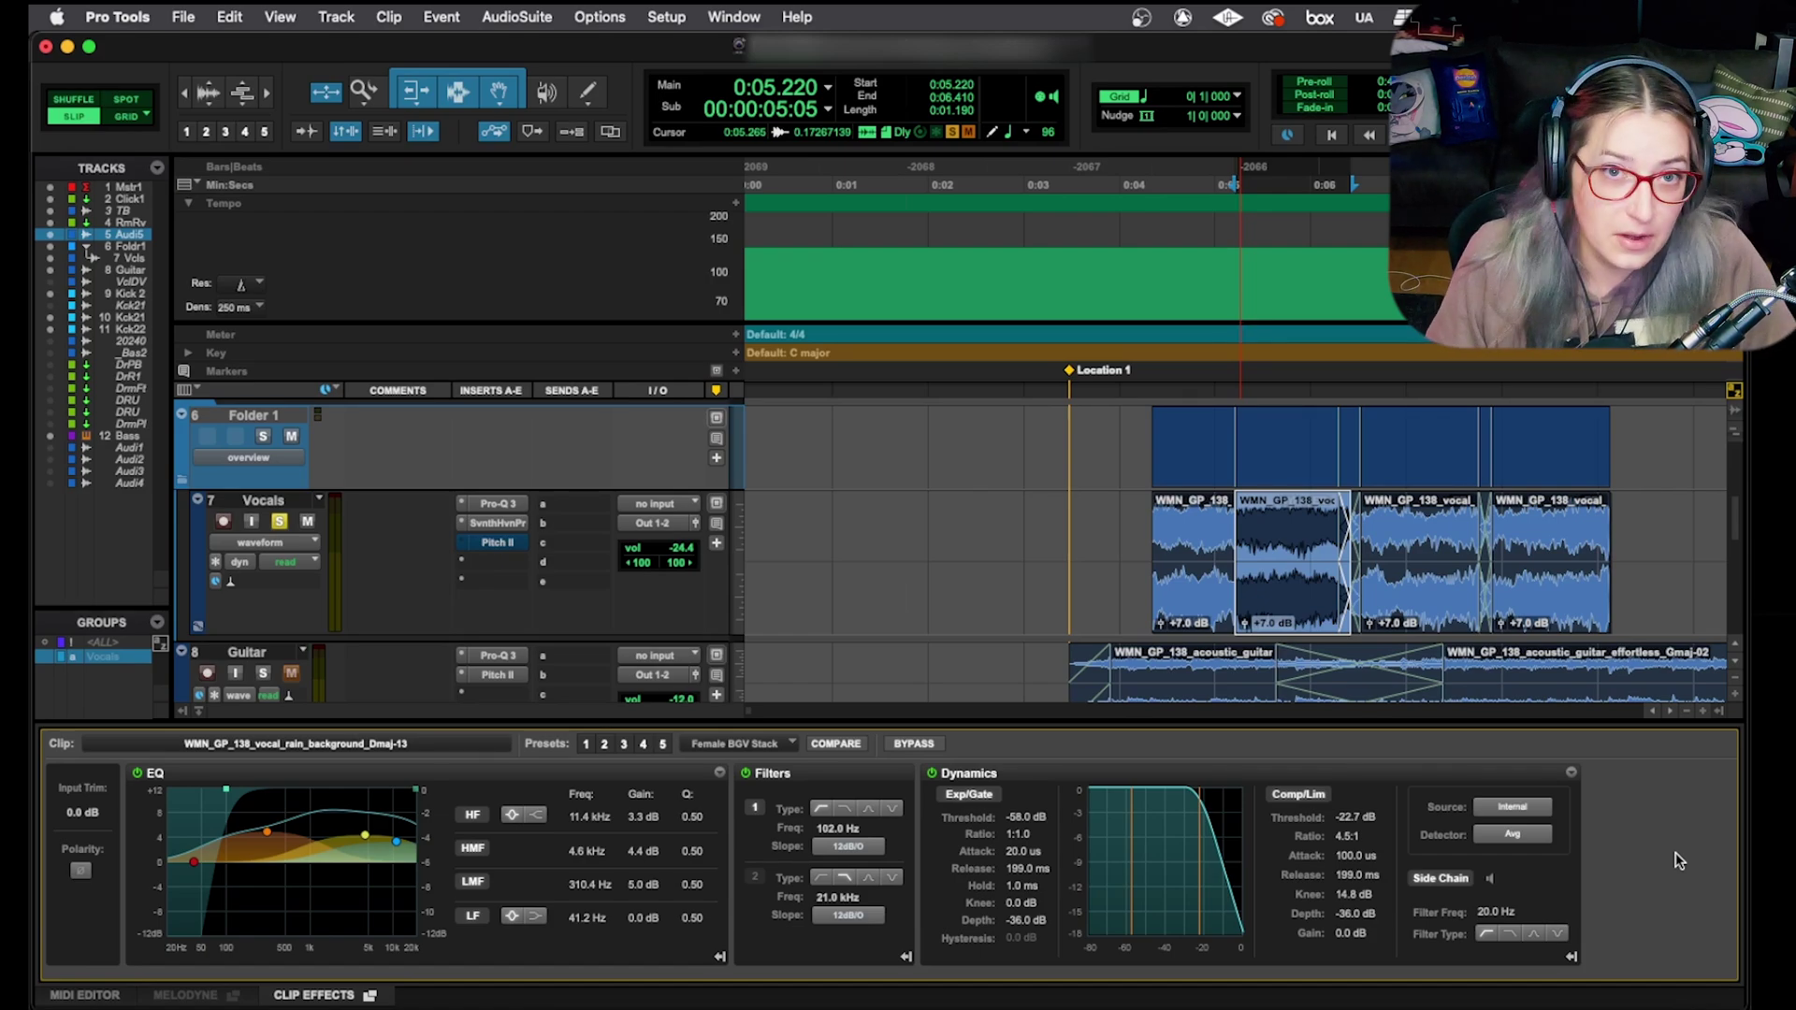
Deselect the vocal clip by clicking empty space on the Vocals track.
left_click(1059, 517)
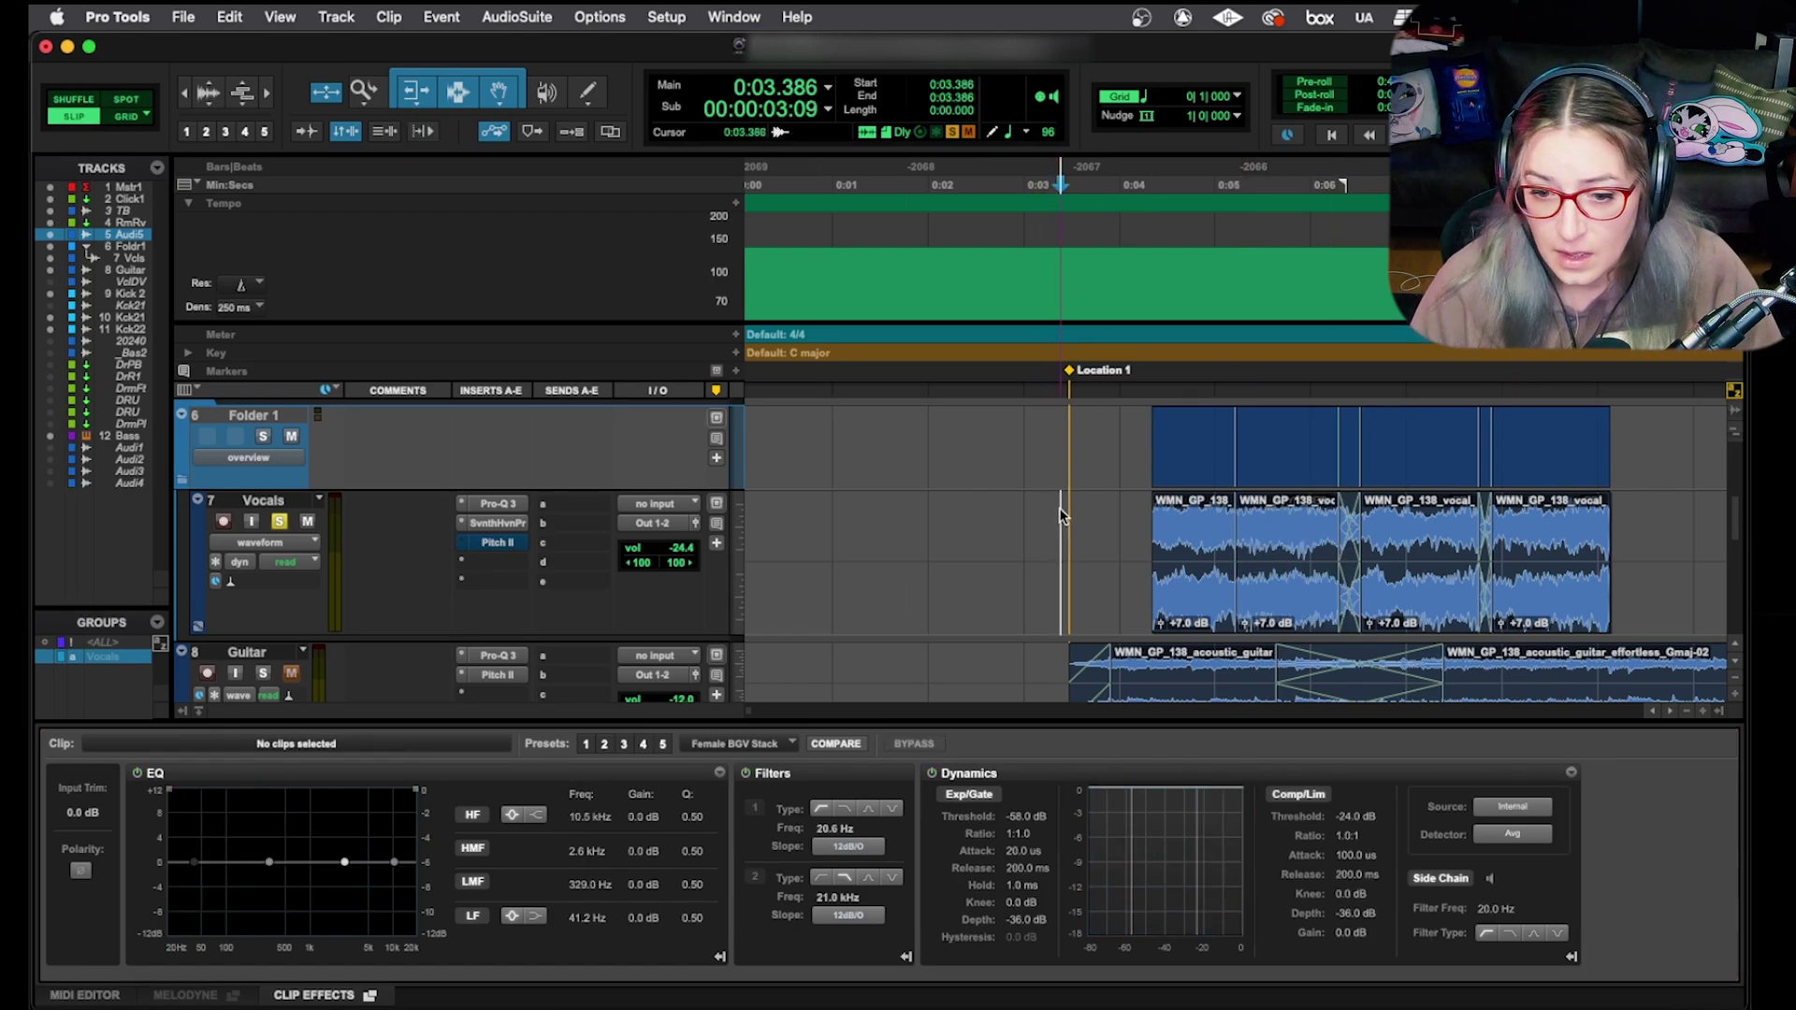